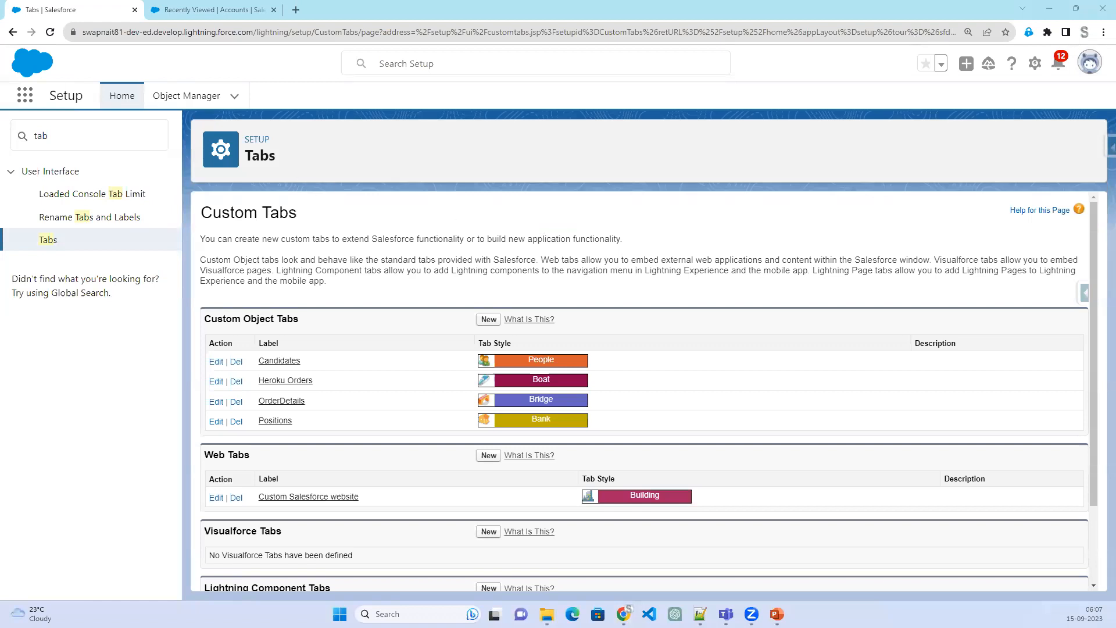
Write the on-screen text annotation "If Standard Fields are not able fullfill the requirement then --- Custom Field" over the page header
left_click(371, 162)
type("St")
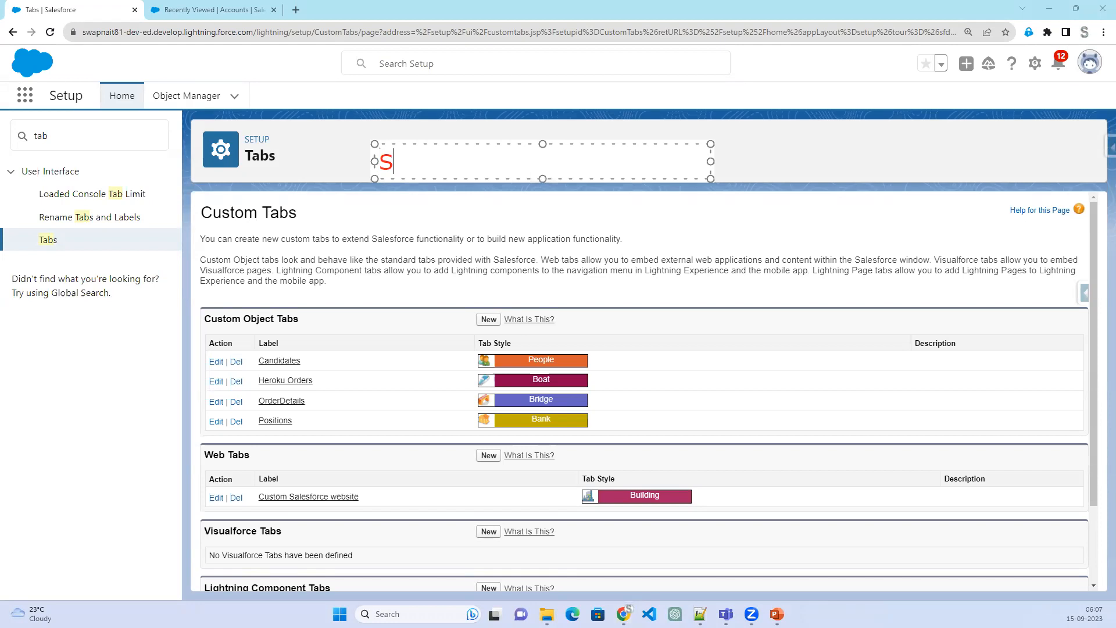
key("BackSpace")
key("BackSpace")
type("If Stan")
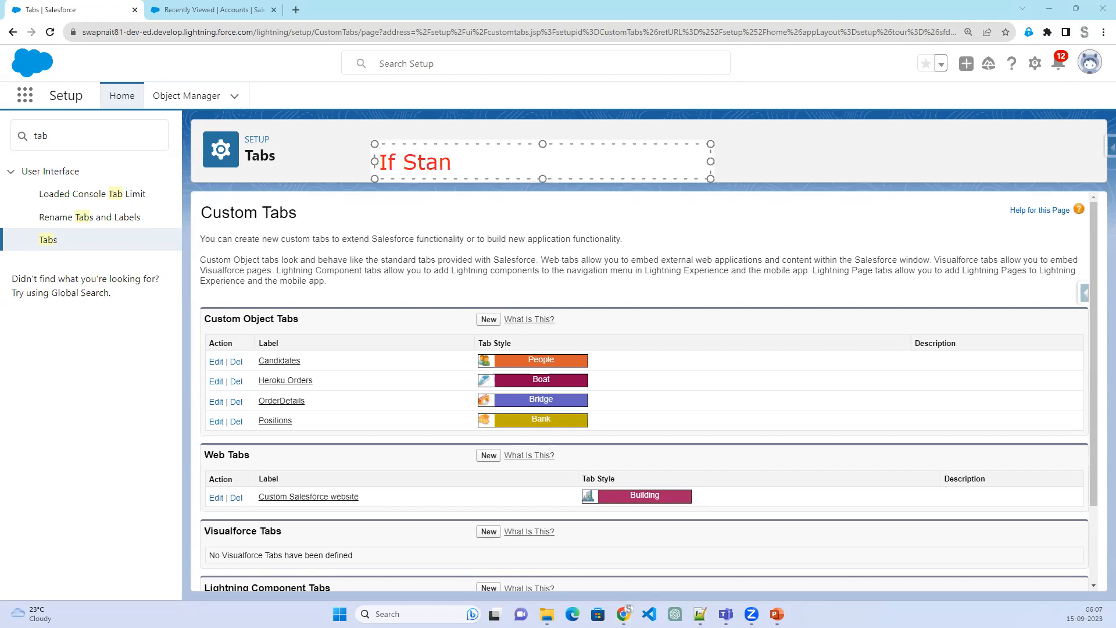
type("dard Fie")
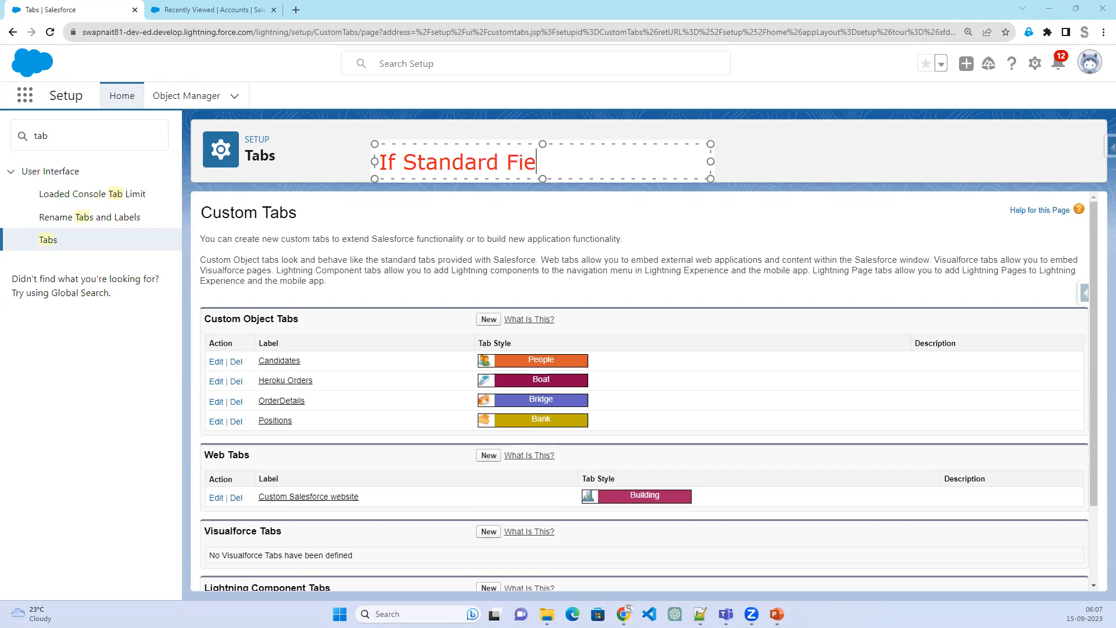
type("lds are not ")
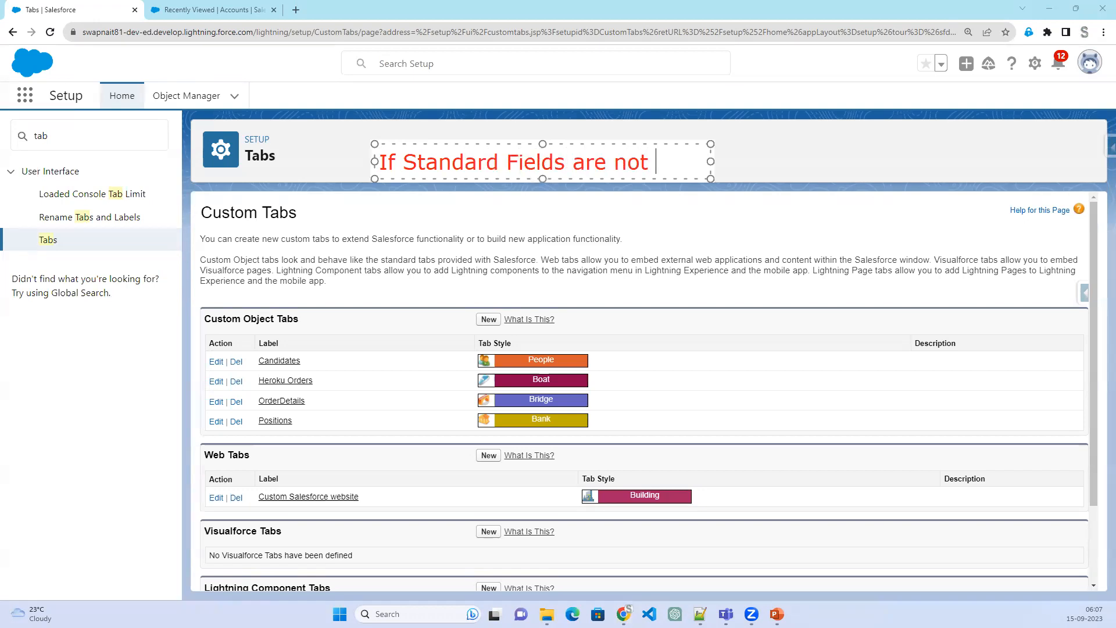
type("able full")
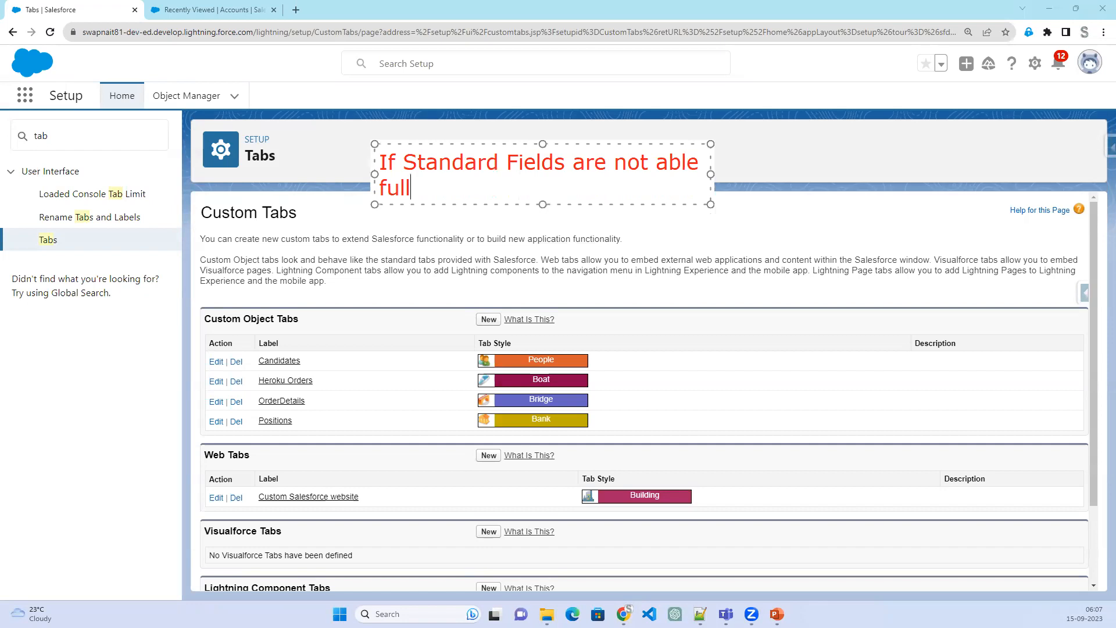
type("fill the re")
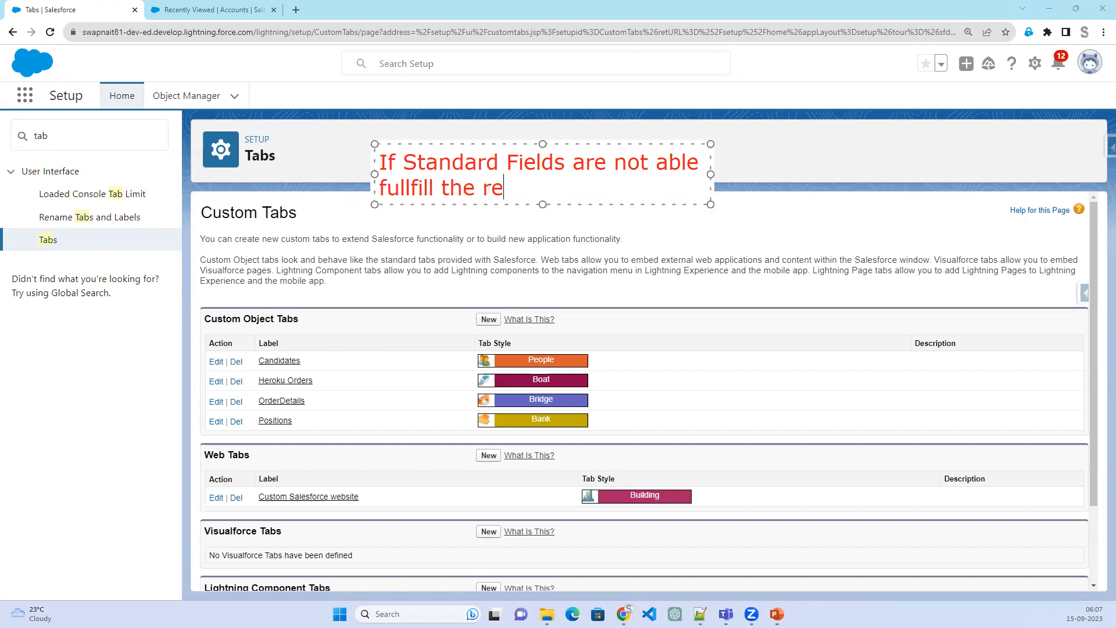
type("quirement then")
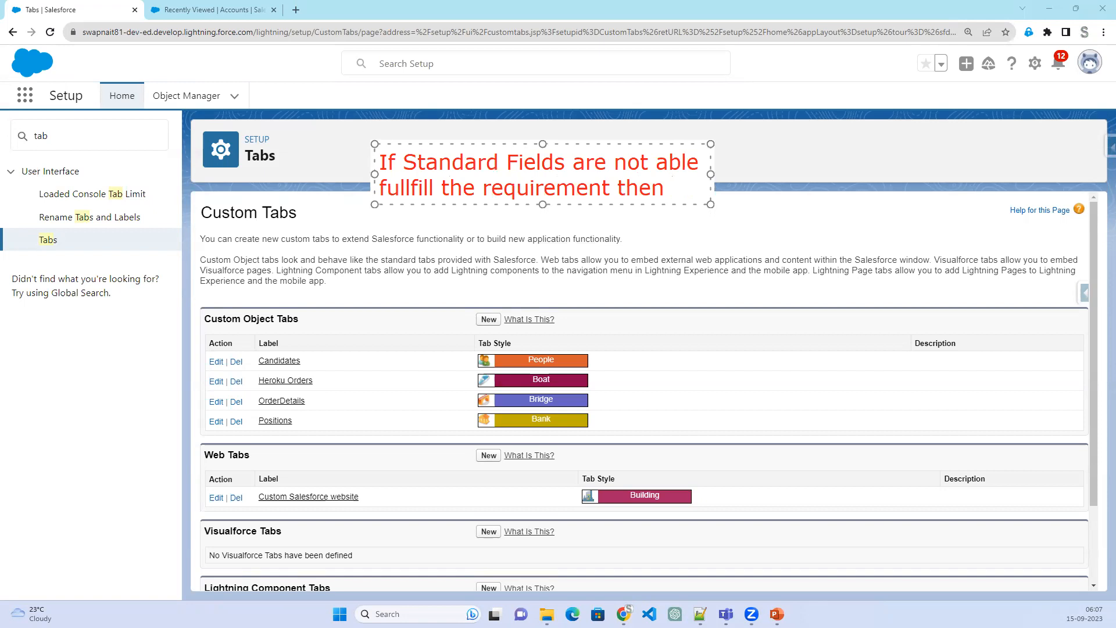
type(" --- Custo")
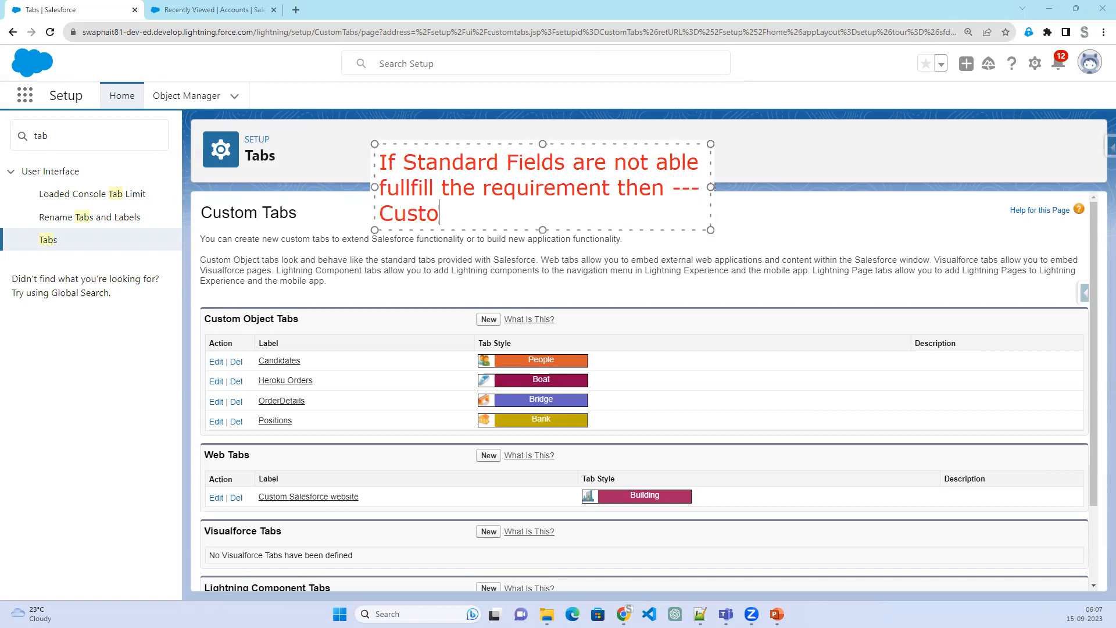
type("m Field")
Add the line "Custom Field Can be Delete" beneath the annotation's first paragraph, leaving a blank line between, and finish editing the text
key("Return")
key("Return")
type("Custom Fiel")
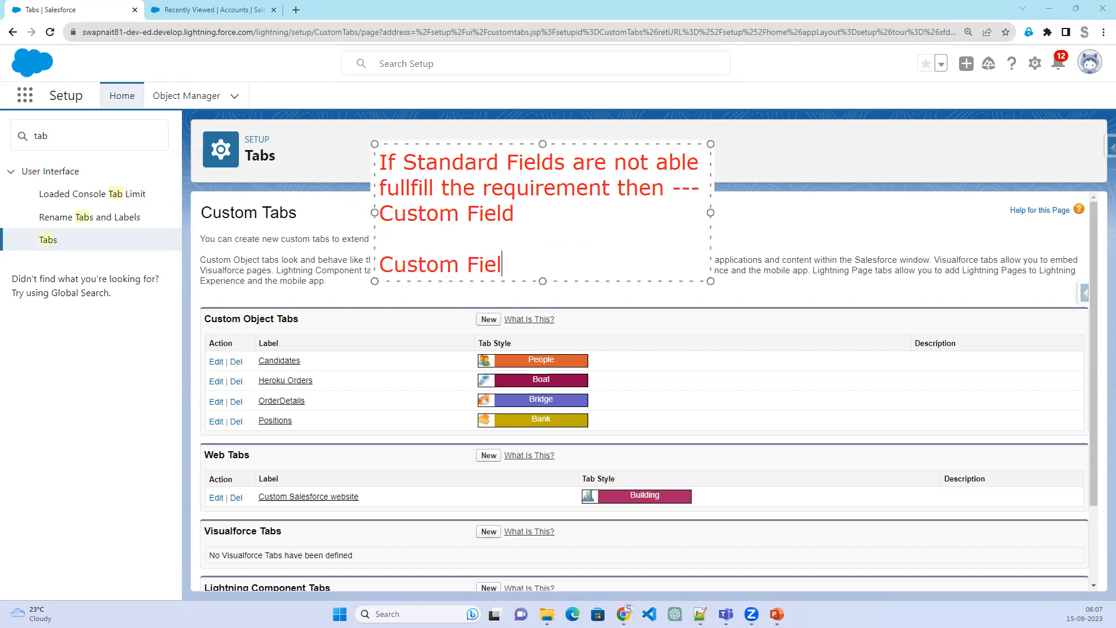
type("d Can be Delete")
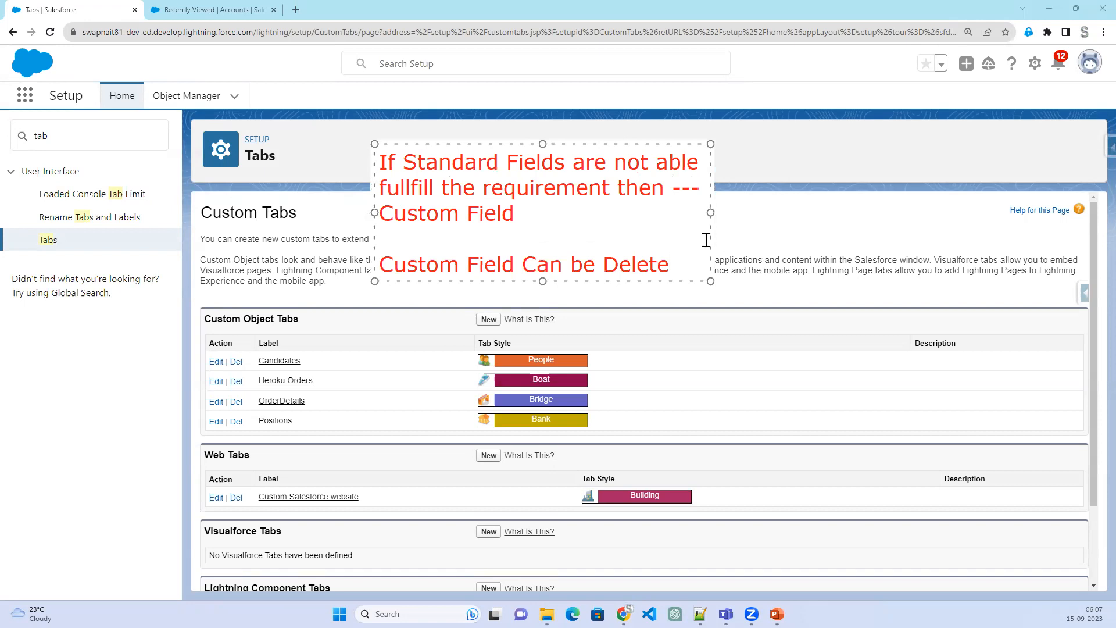
left_click_drag(690, 256, 316, 99)
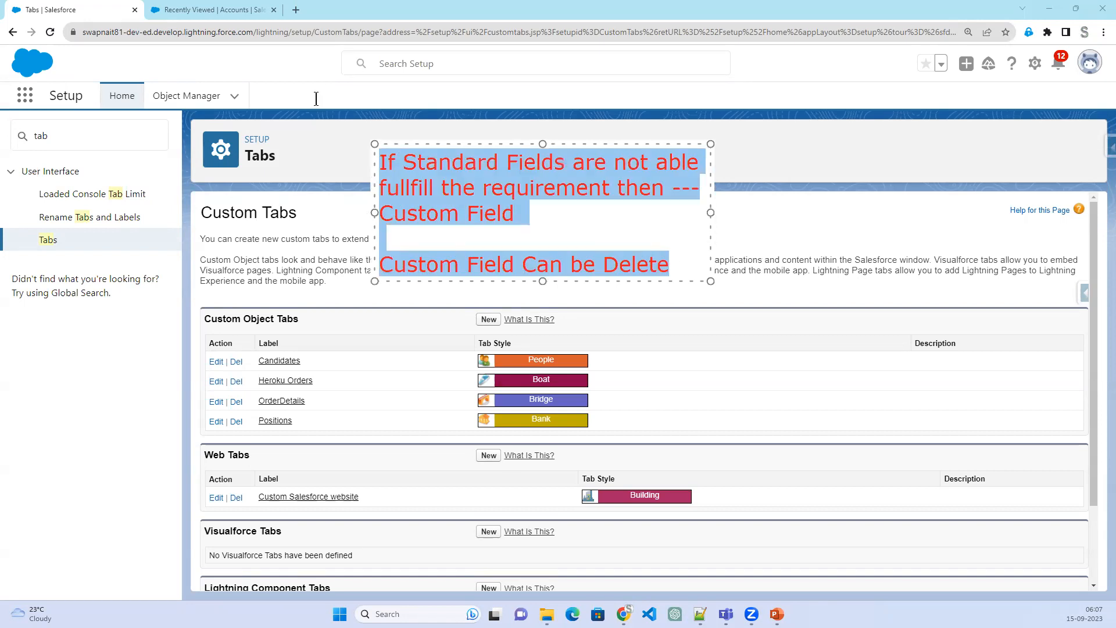
left_click(201, 13)
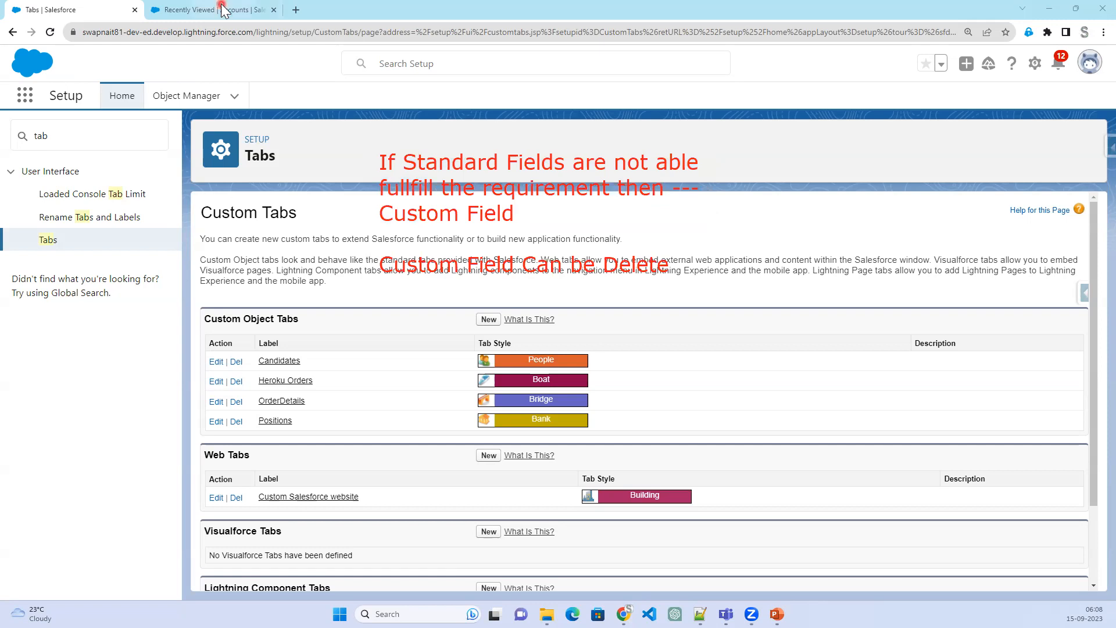
Open the Account object's Fields & Relationships list in Object Manager and view the custom Active field, returning to the list
left_click(186, 96)
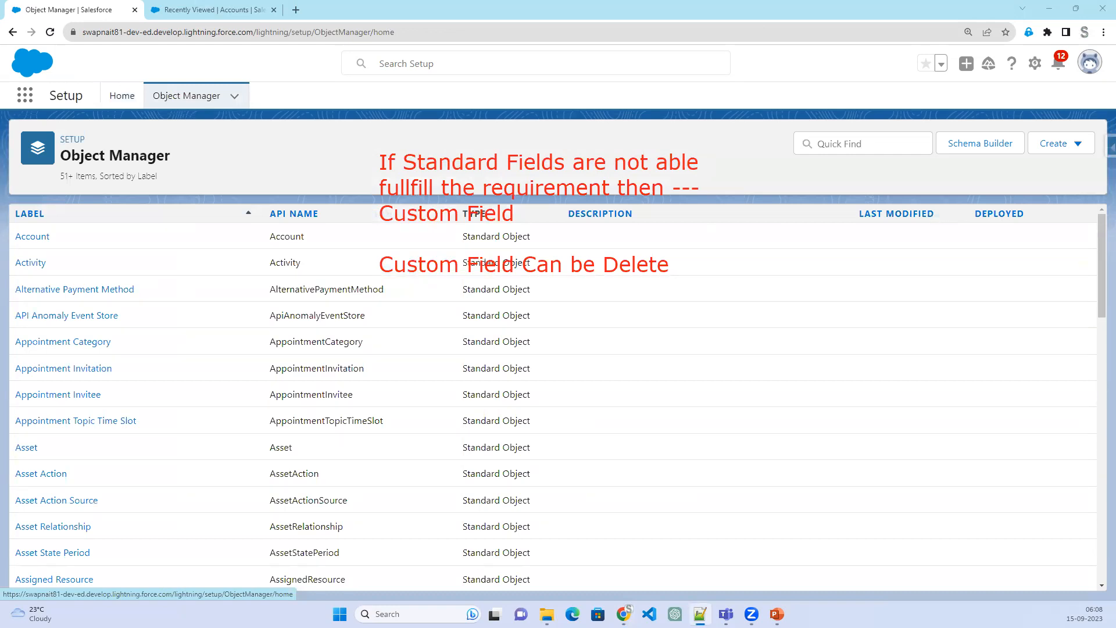
left_click(28, 239)
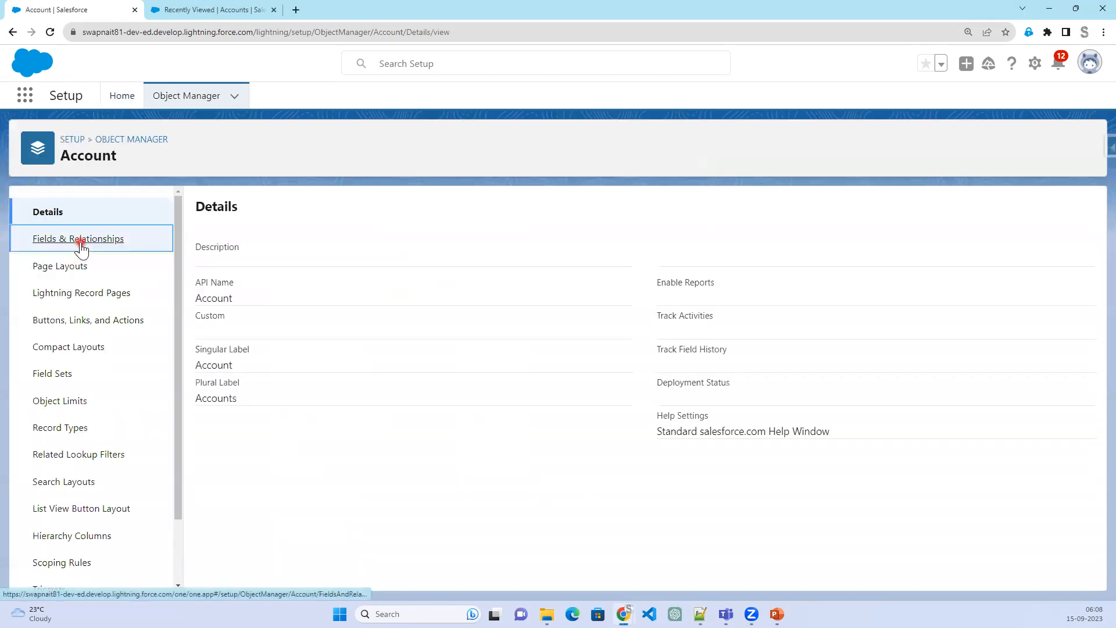
left_click(81, 244)
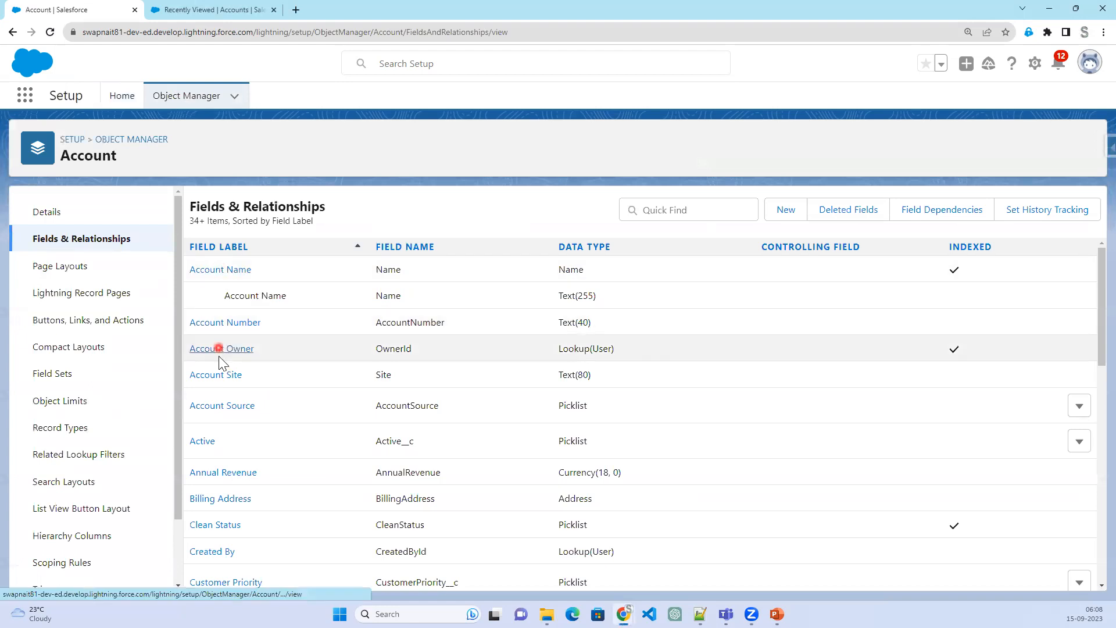
left_click(202, 441)
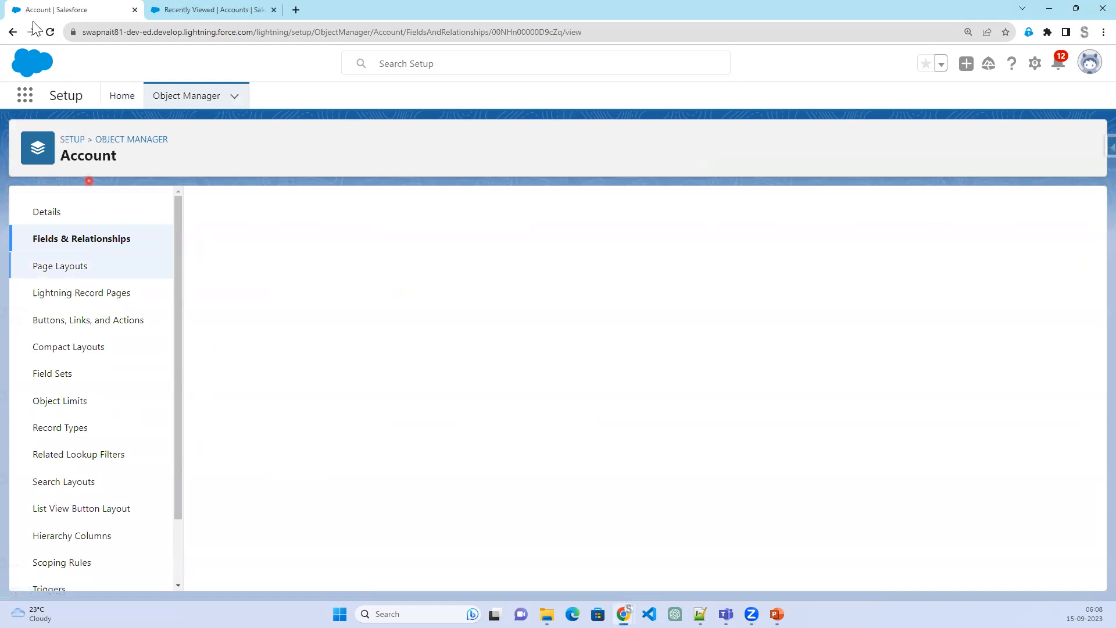
left_click(13, 32)
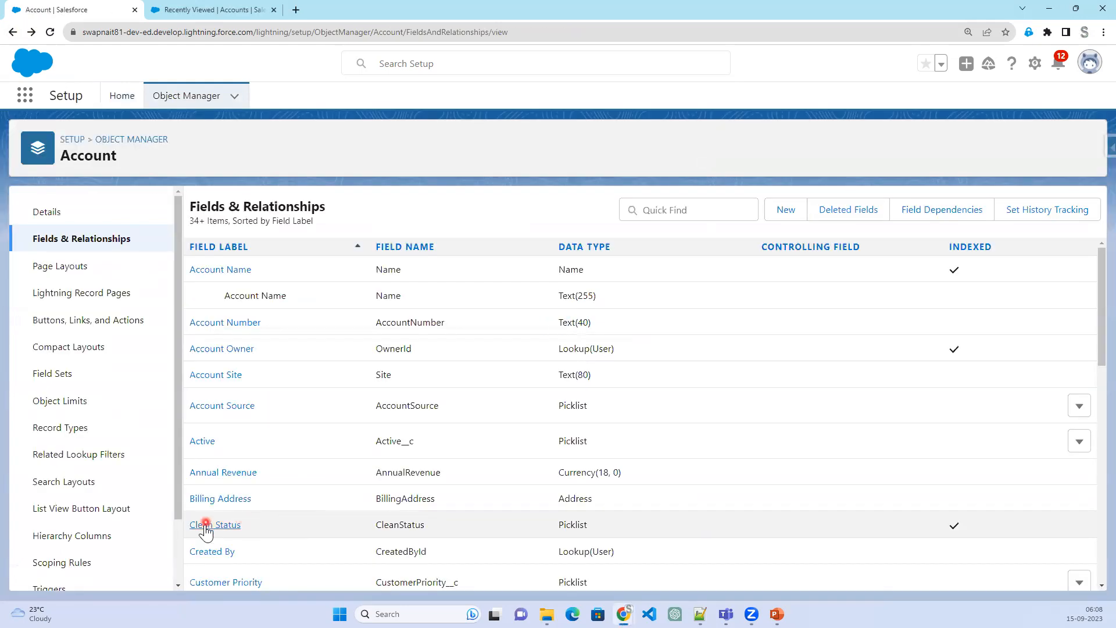
Examine which properties of Account's standard Clean Status field are editable, and return to the field list without saving
left_click(206, 525)
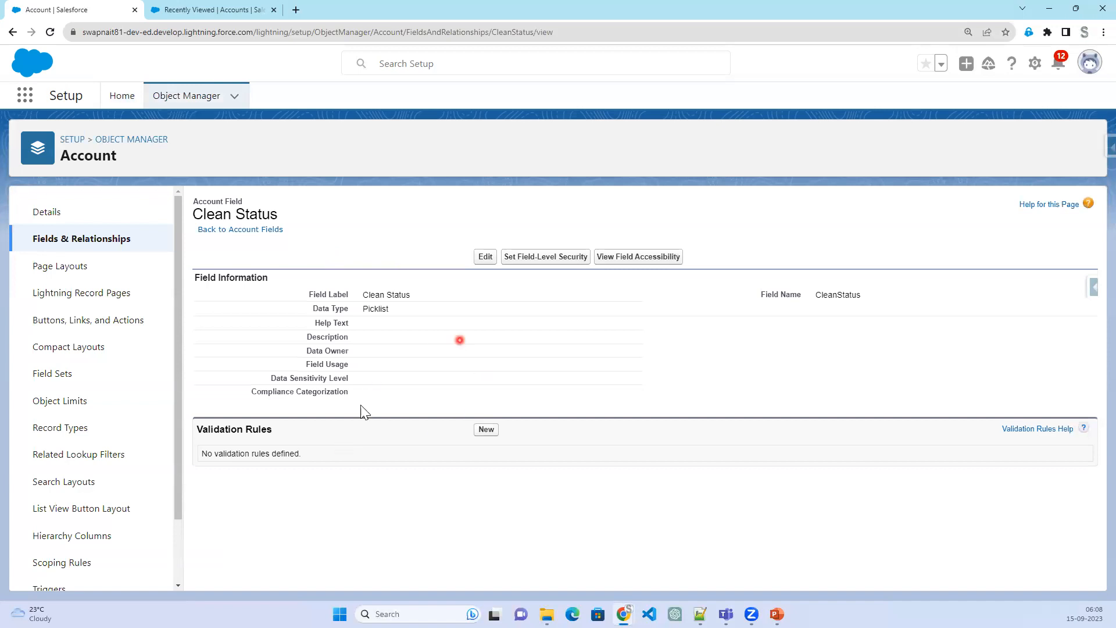
left_click(486, 257)
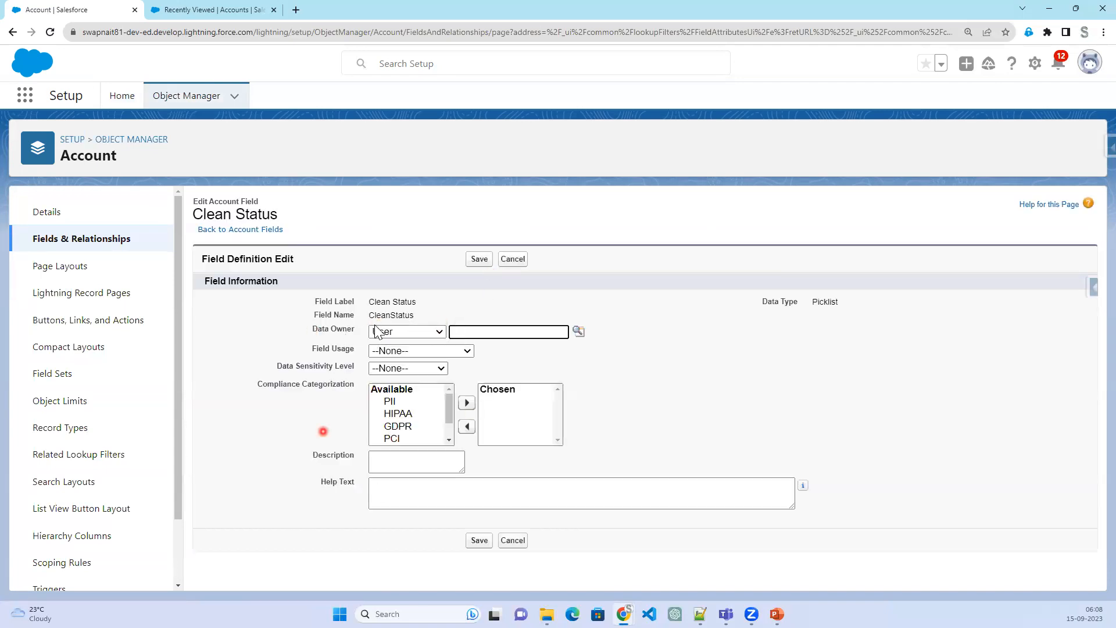
left_click_drag(289, 302, 890, 304)
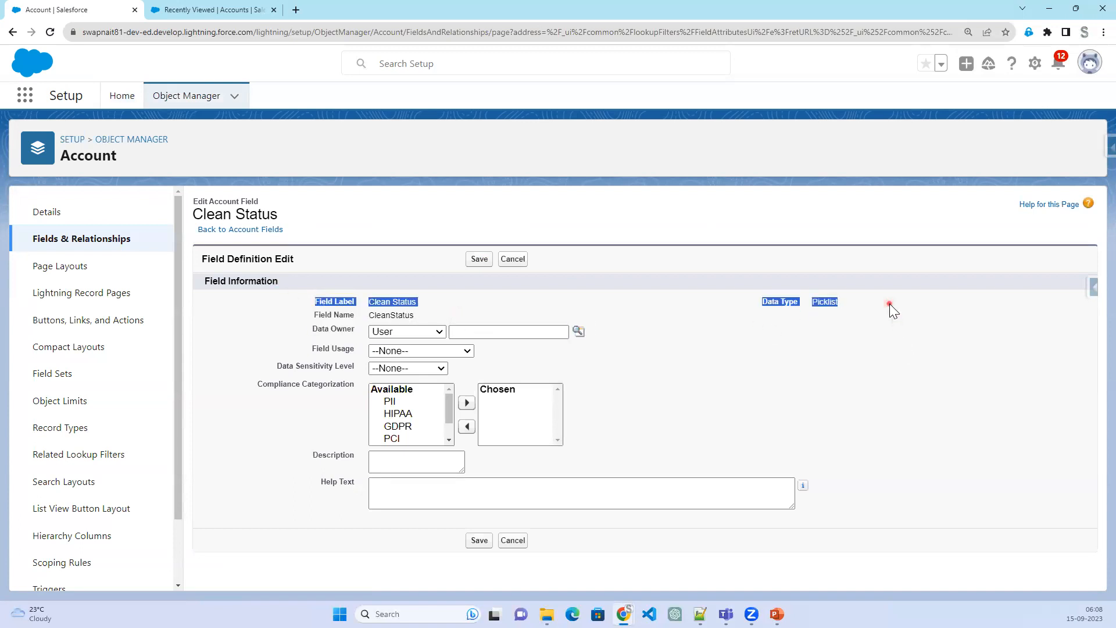
left_click(513, 260)
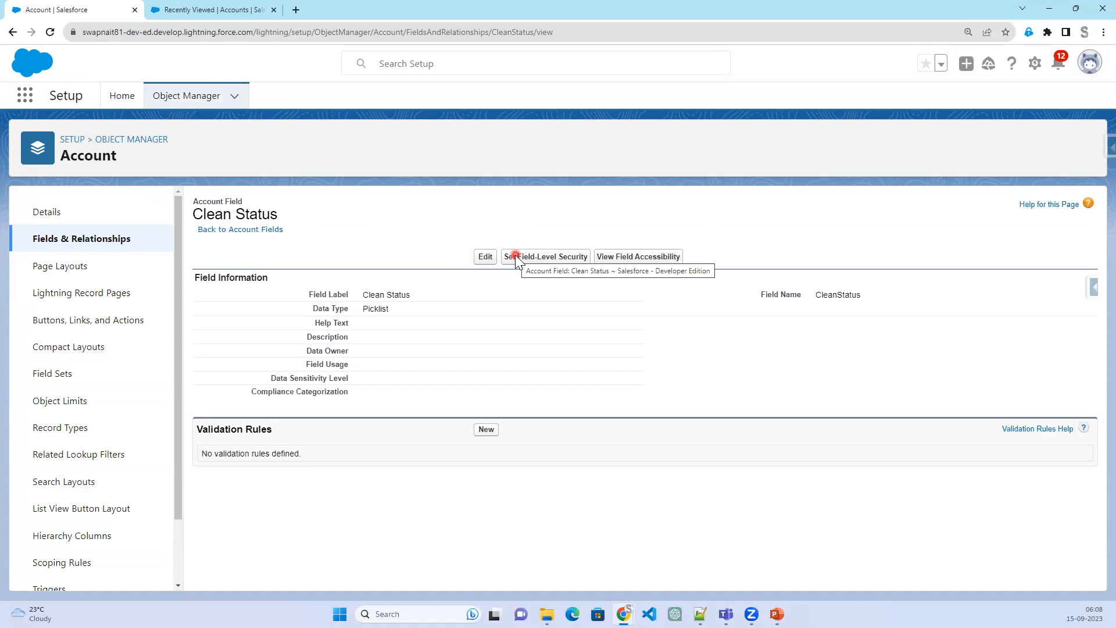
left_click(103, 244)
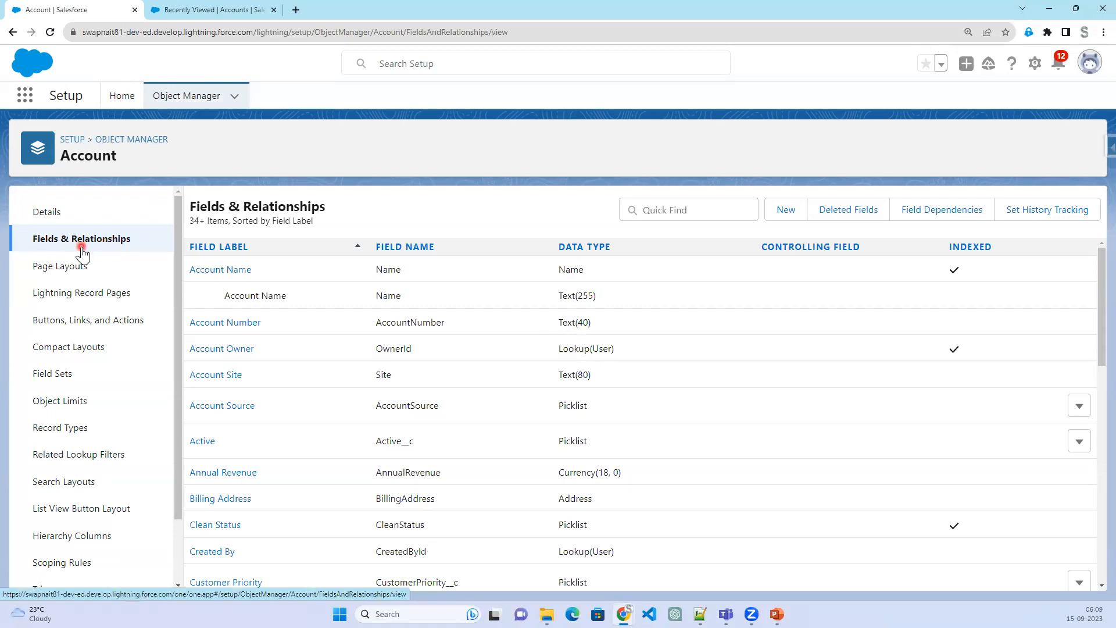
Find the Position custom object in Object Manager with the search term "Pos" and open its Fields & Relationships list
left_click(217, 105)
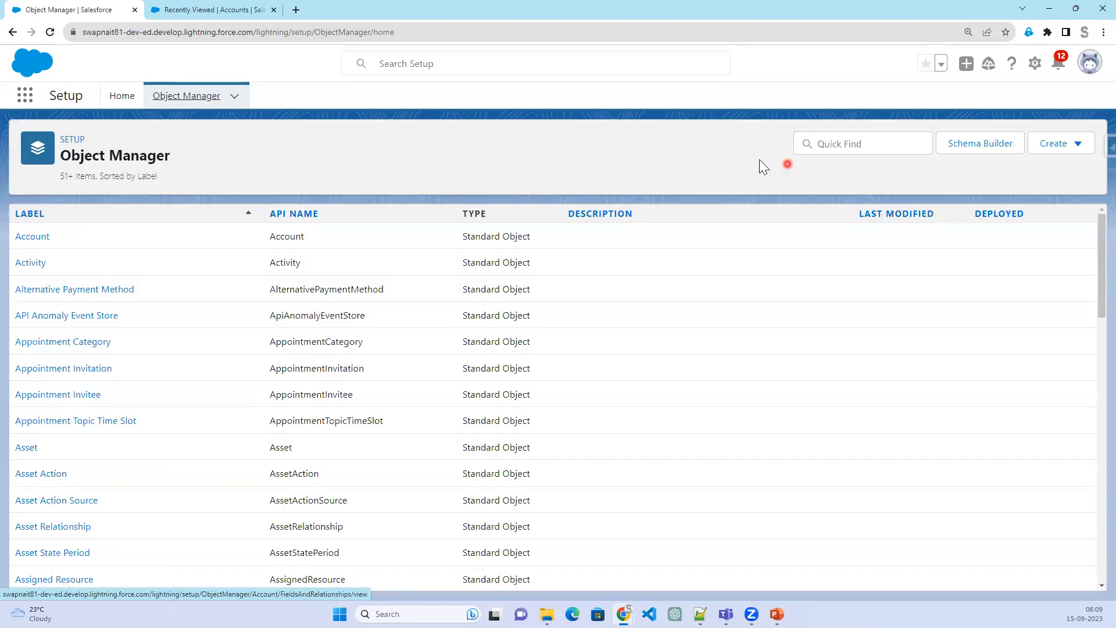
left_click(881, 146)
type("Poso")
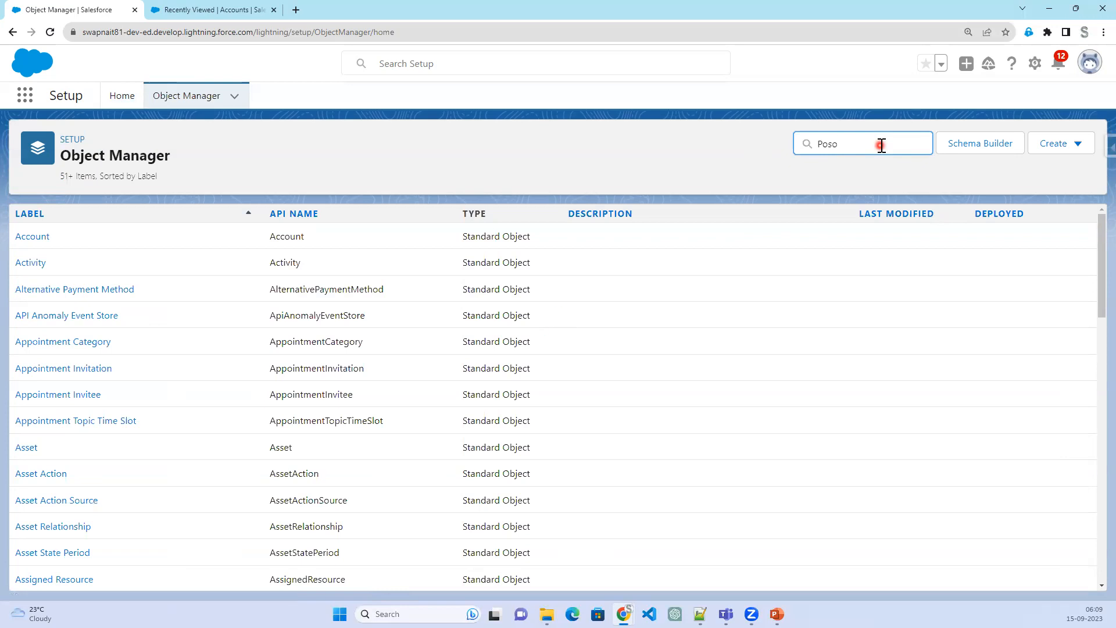
key("BackSpace")
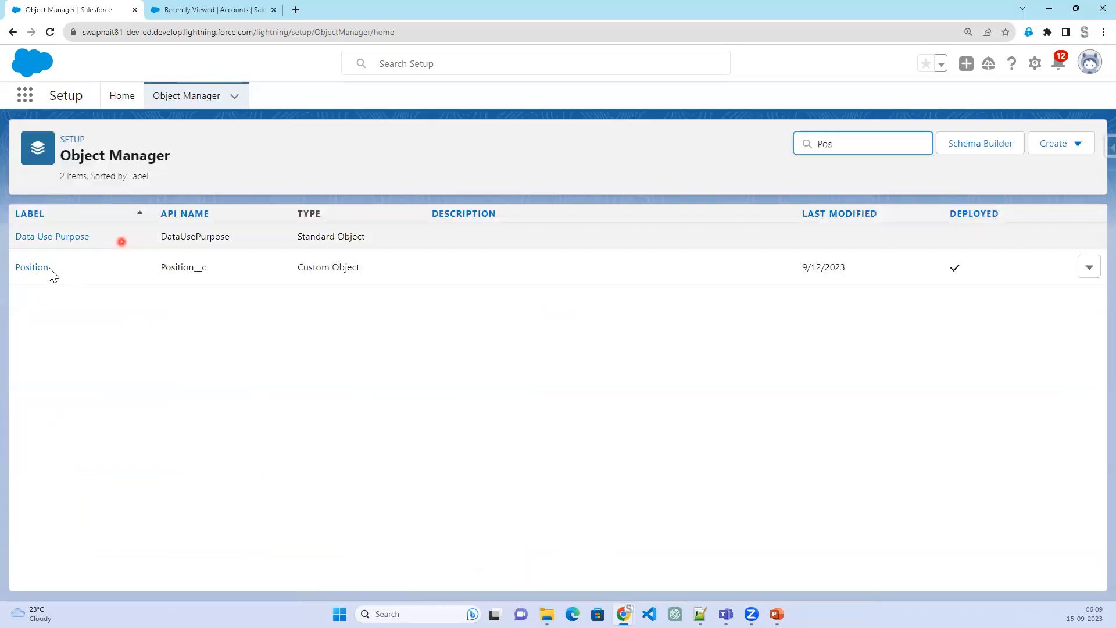
left_click(34, 270)
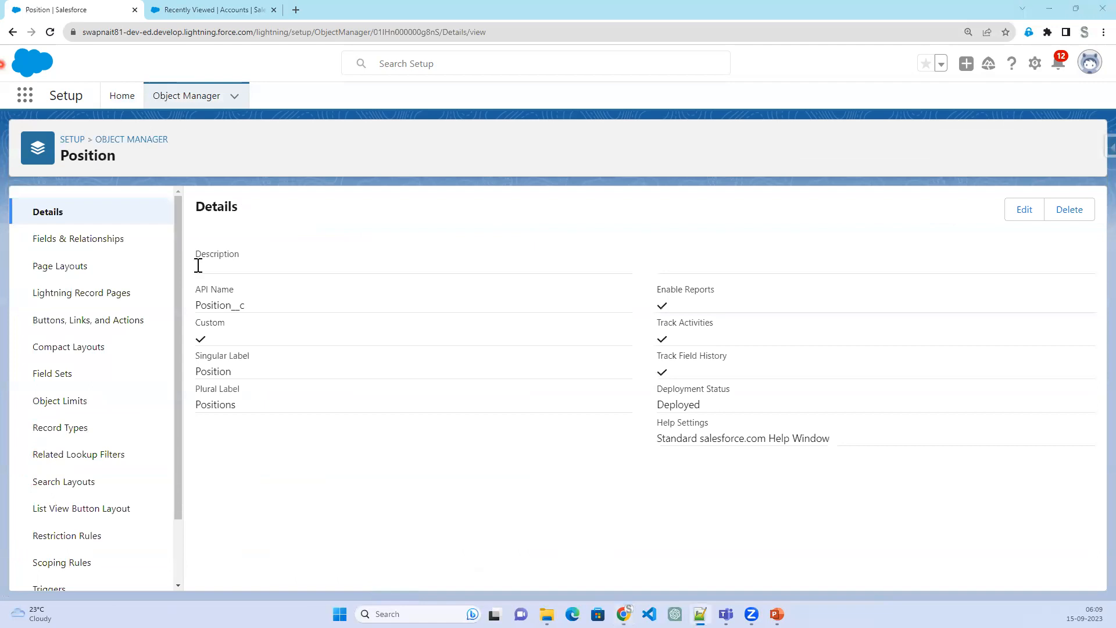
left_click(87, 249)
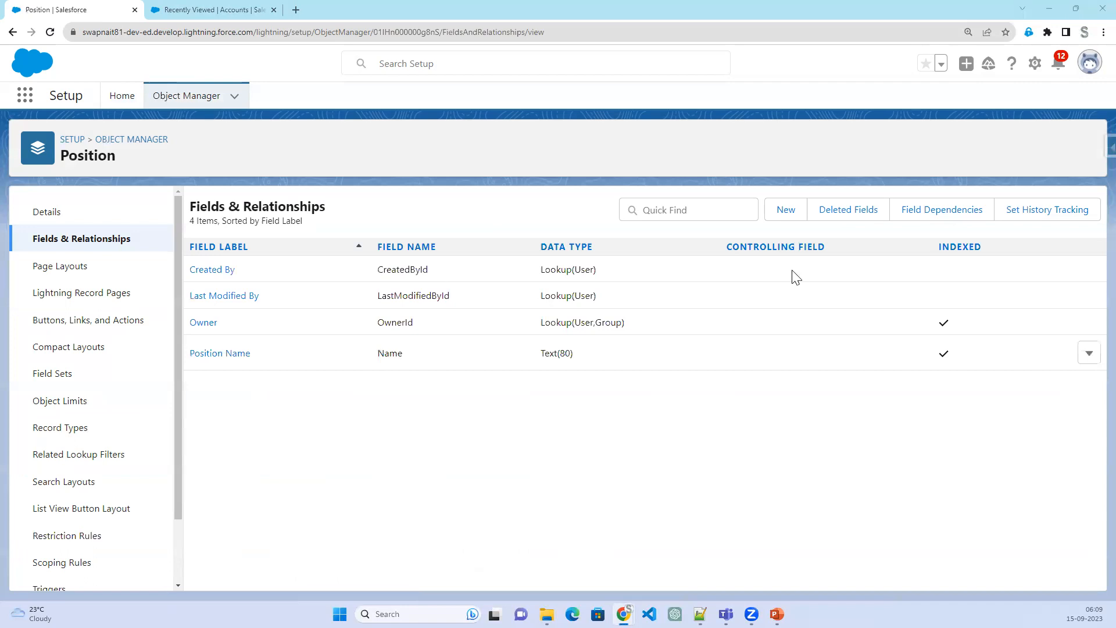
Open the new custom field form for Position, check the required fields on the PowerPoint use case slide, and return to Position's field list
left_click(785, 211)
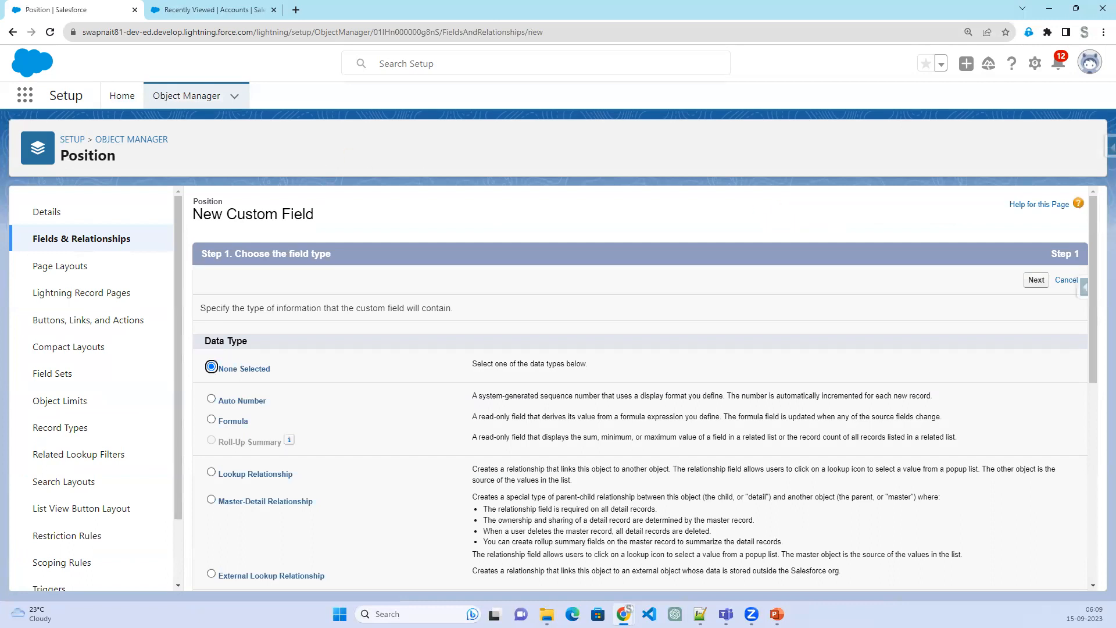
key("alt+Tab")
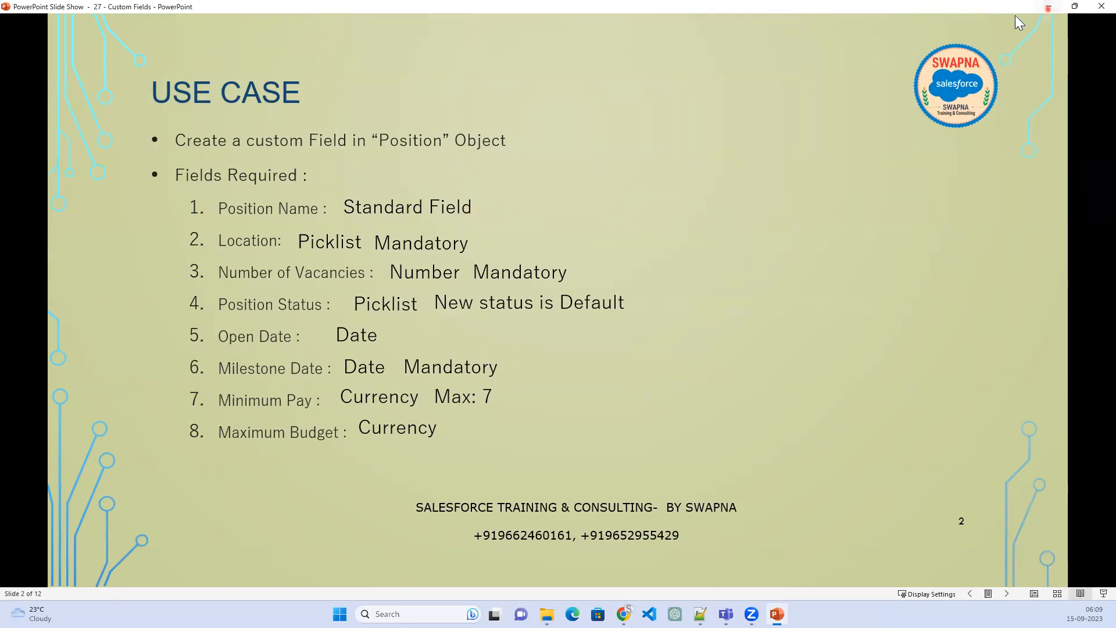
left_click(1048, 7)
left_click(75, 244)
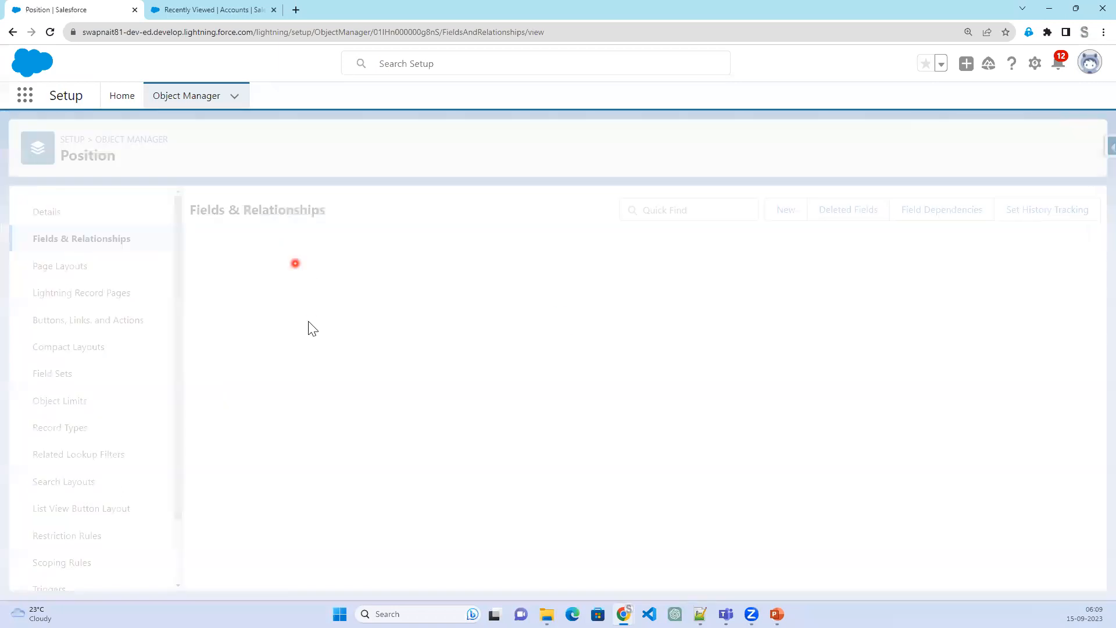
Examine the record name and data type options of Position's standard Position Name field, and return to the field list without saving
double_click(395, 354)
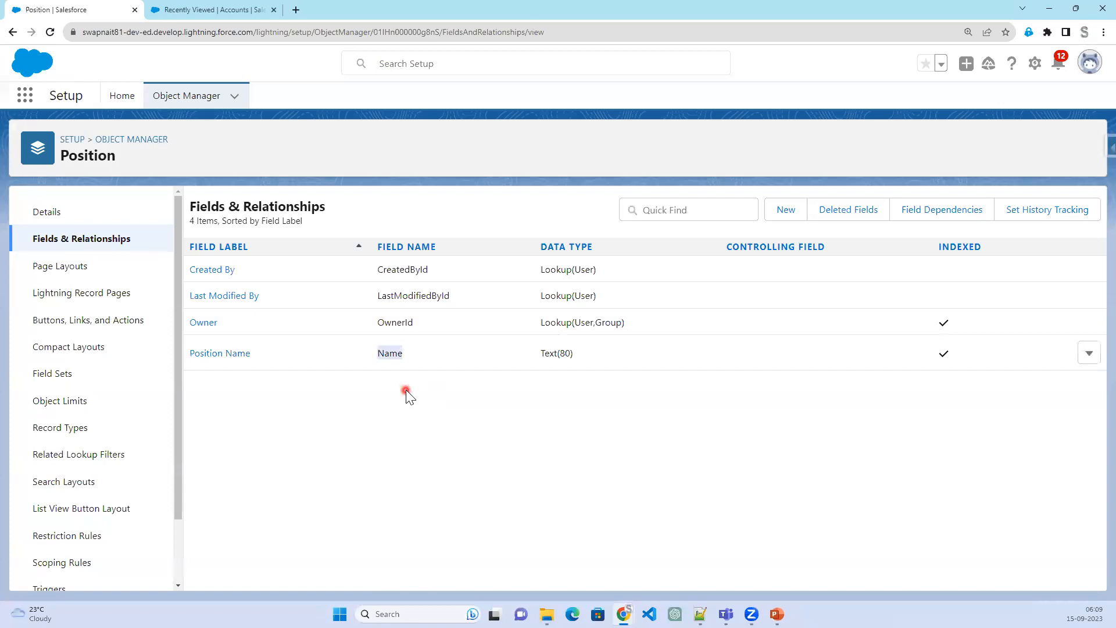
left_click(1085, 363)
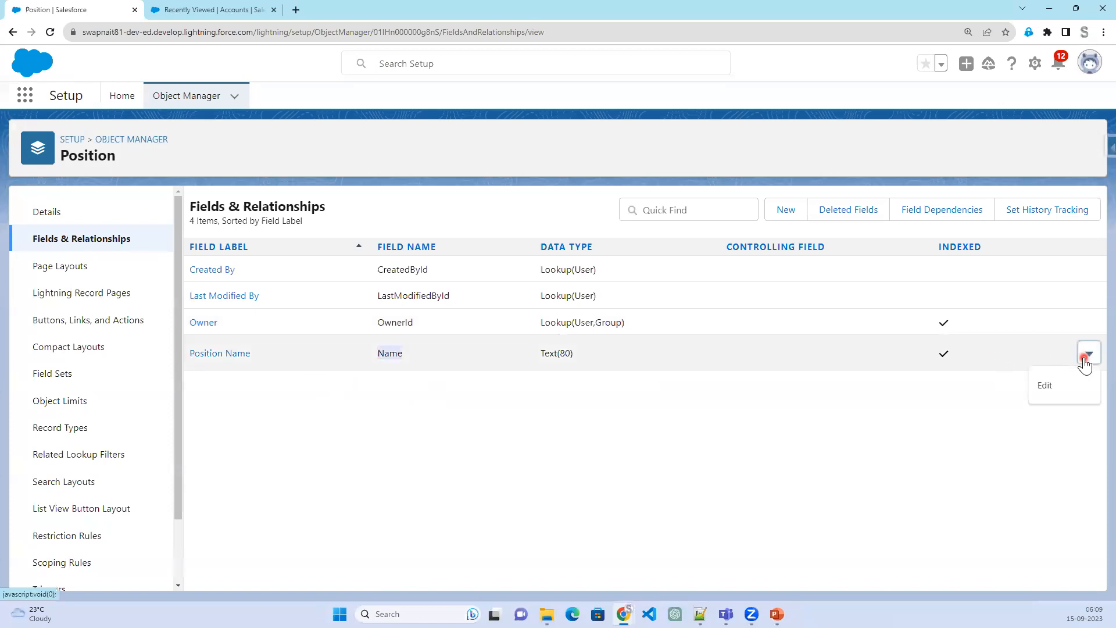
left_click(1079, 388)
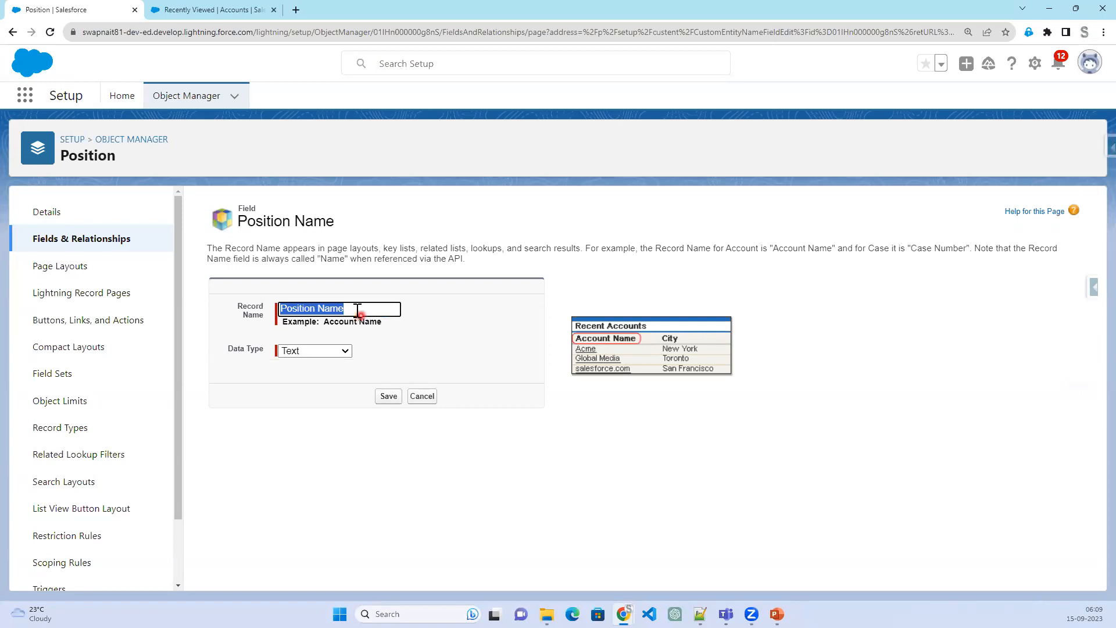
left_click_drag(357, 309, 257, 310)
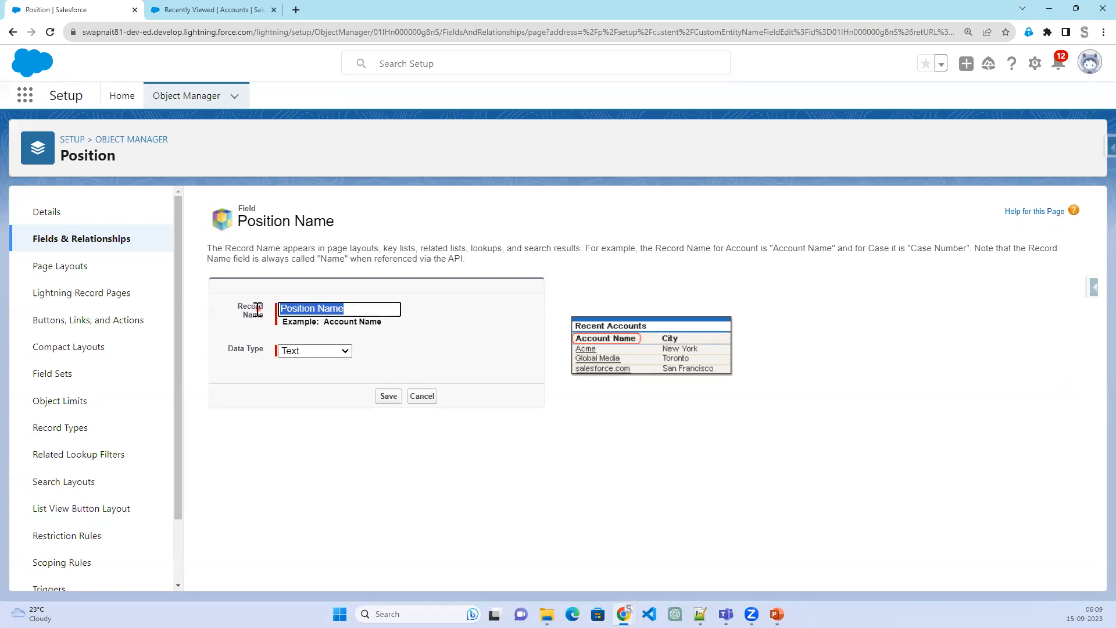
left_click(307, 351)
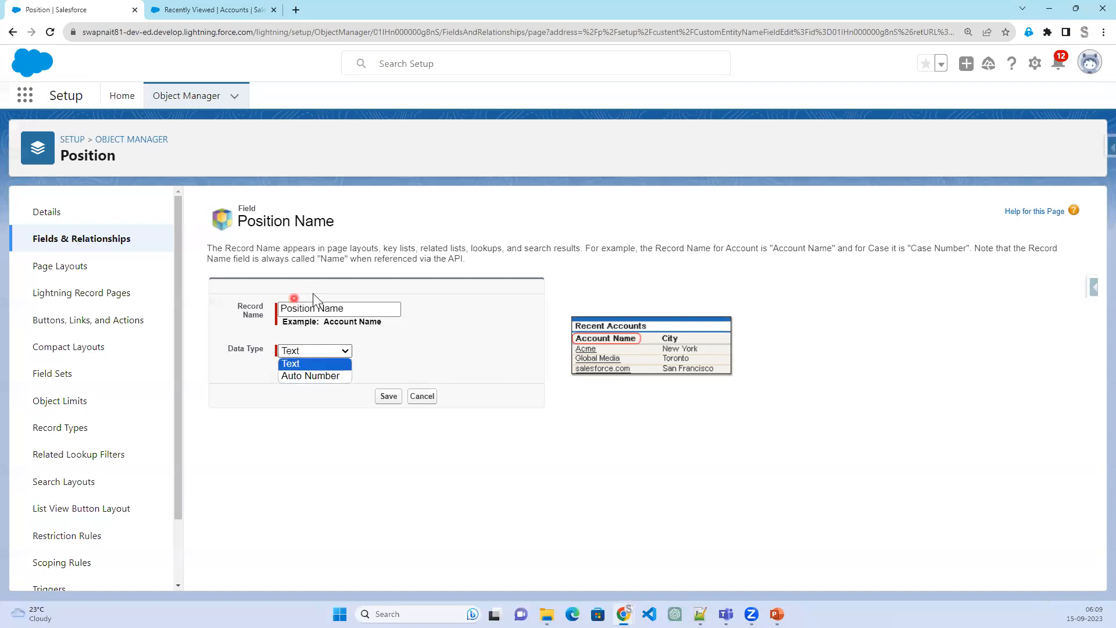
left_click(421, 344)
left_click(386, 398)
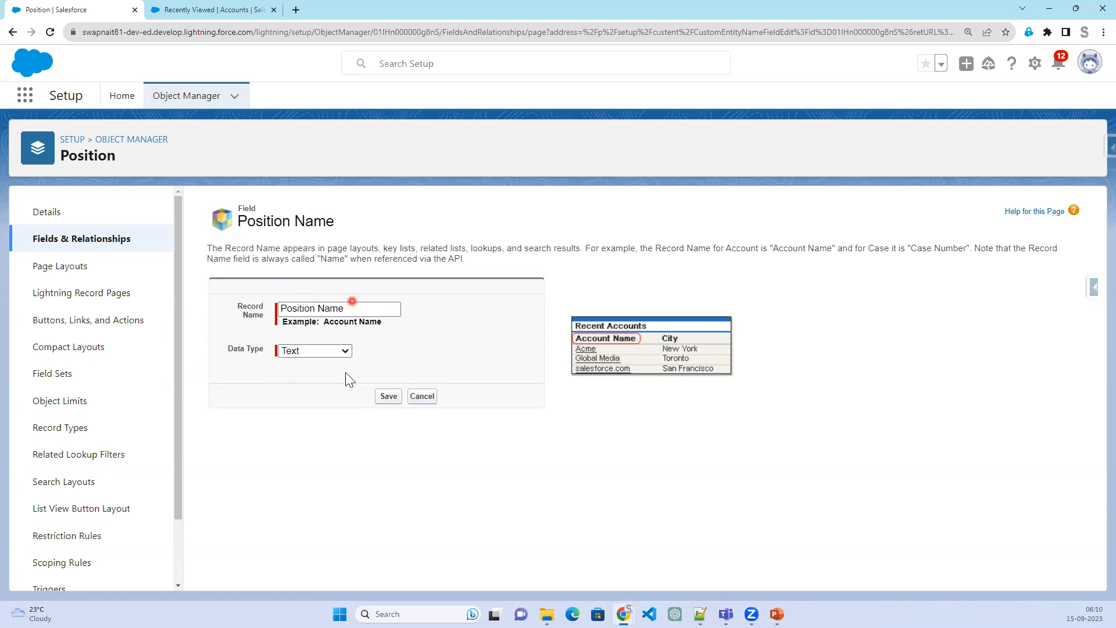
left_click(430, 401)
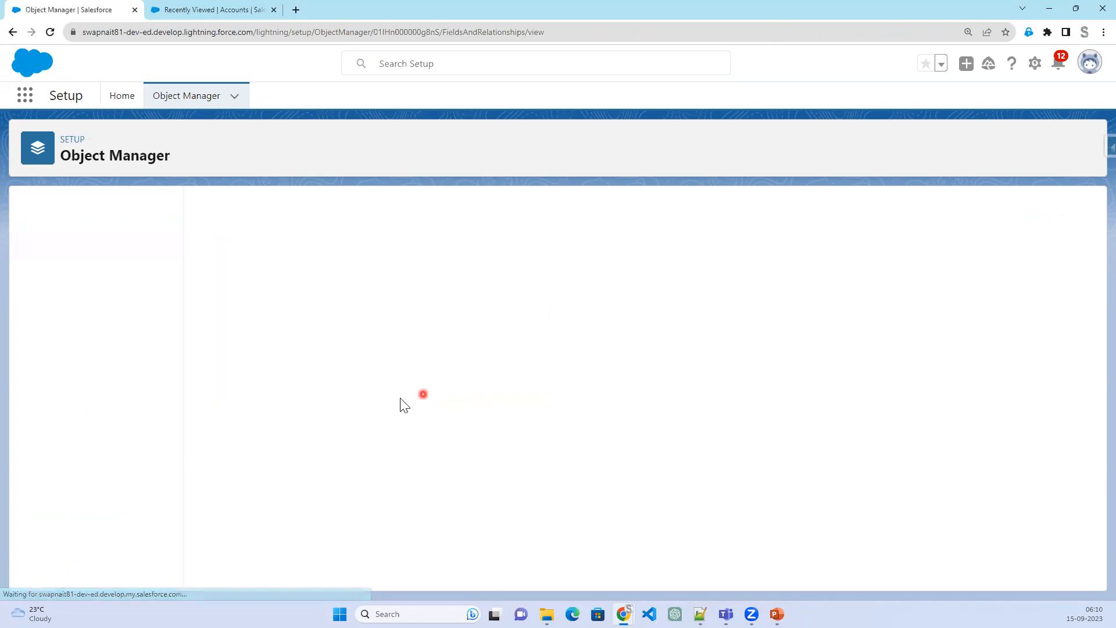
Start a new custom field on the Position object with Picklist as its data type
left_click(786, 211)
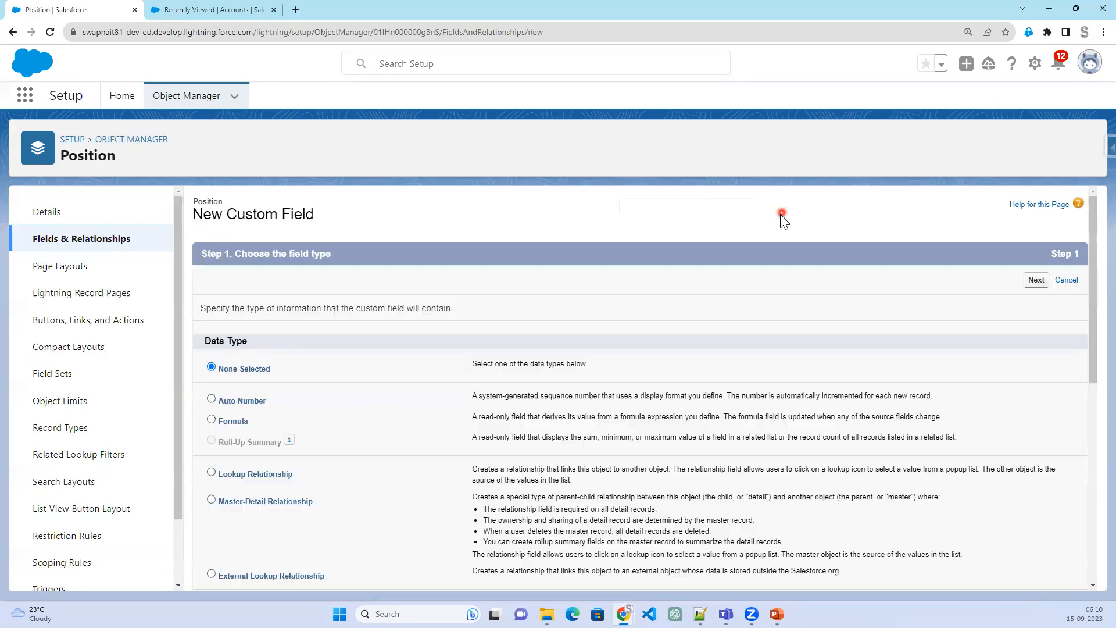
scroll(532, 434, "down", 10)
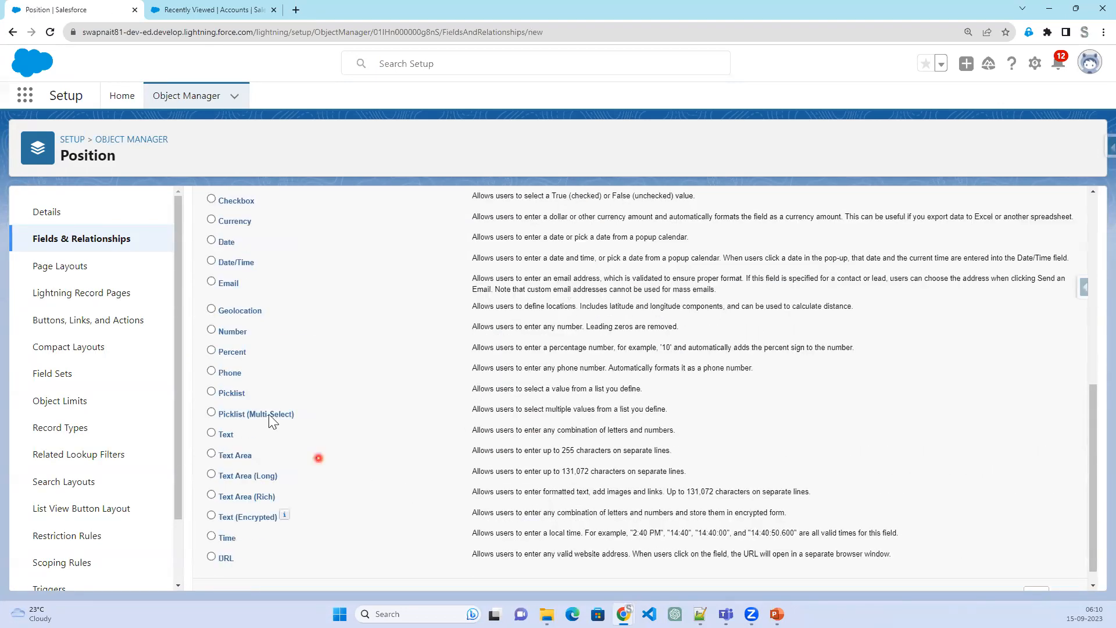
left_click(239, 394)
scroll(1047, 579, "down", 1)
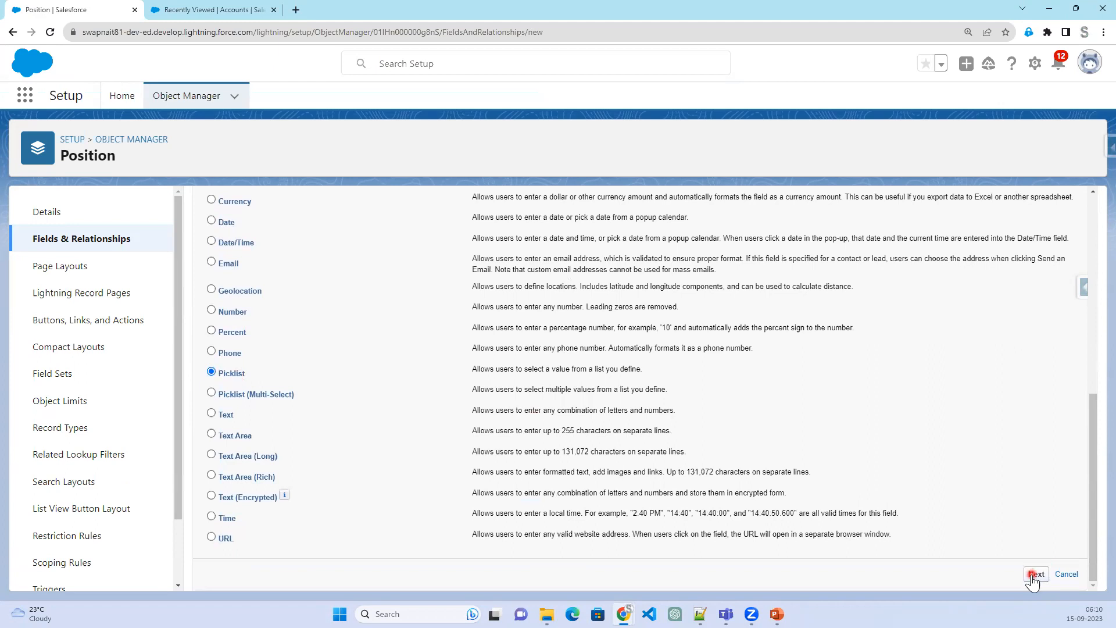
left_click(1035, 575)
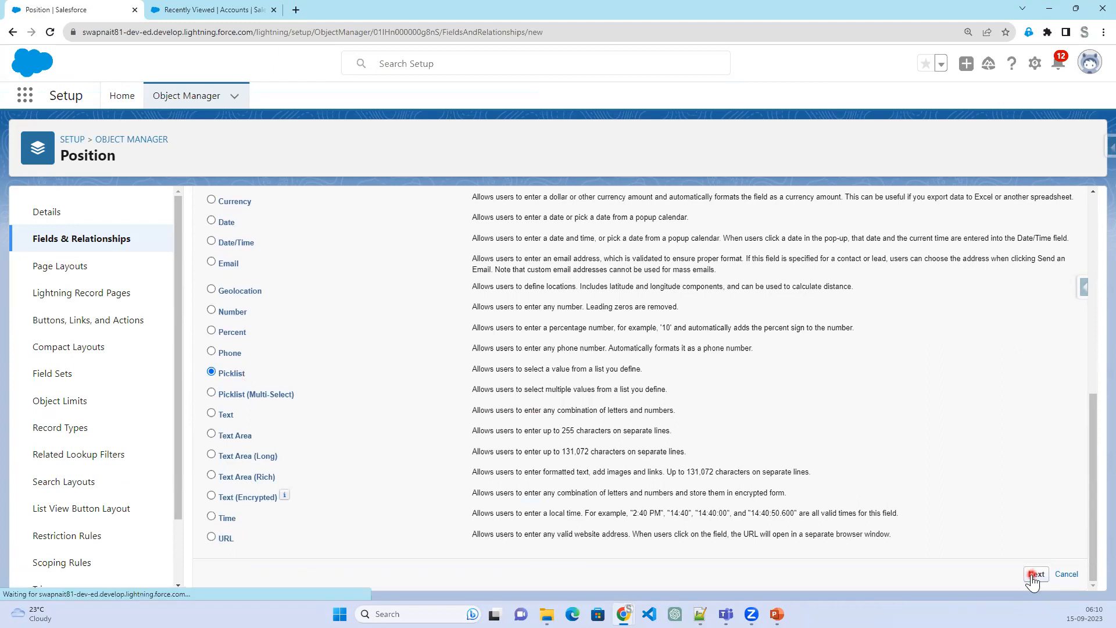
Label the picklist field Location and choose to enter its values separated by new lines instead of using a global value set
left_click(435, 308)
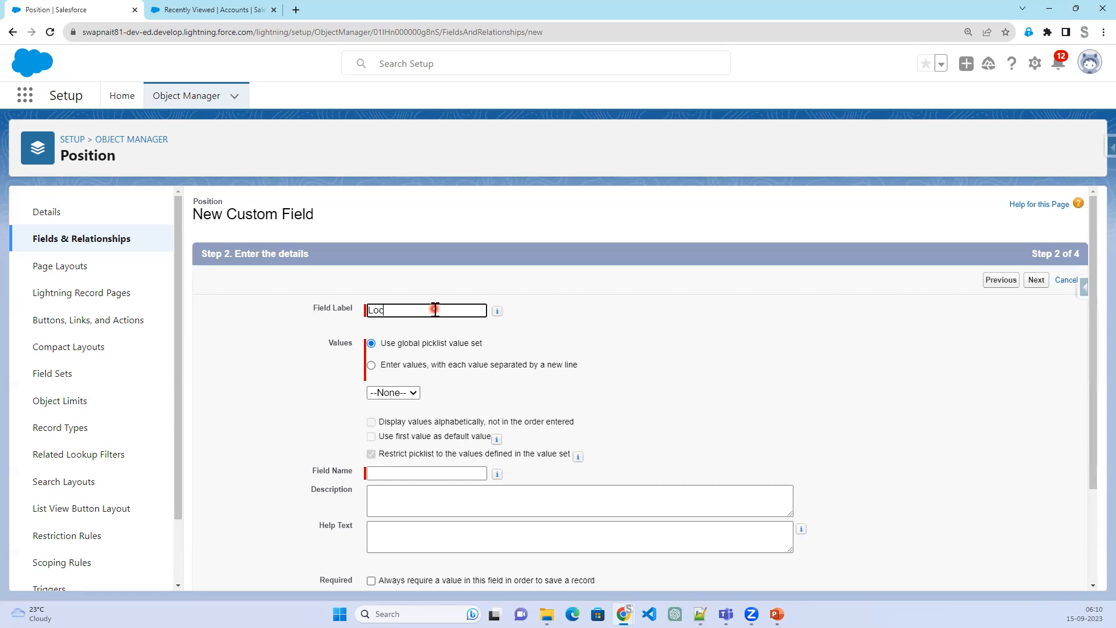
key("Tab")
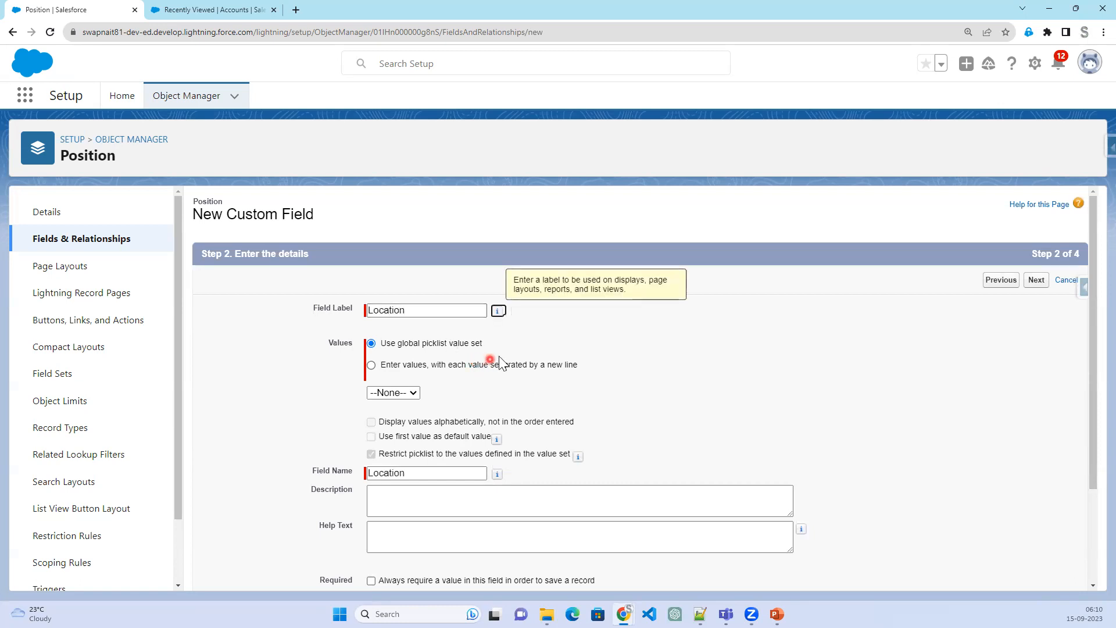
left_click_drag(492, 343, 583, 374)
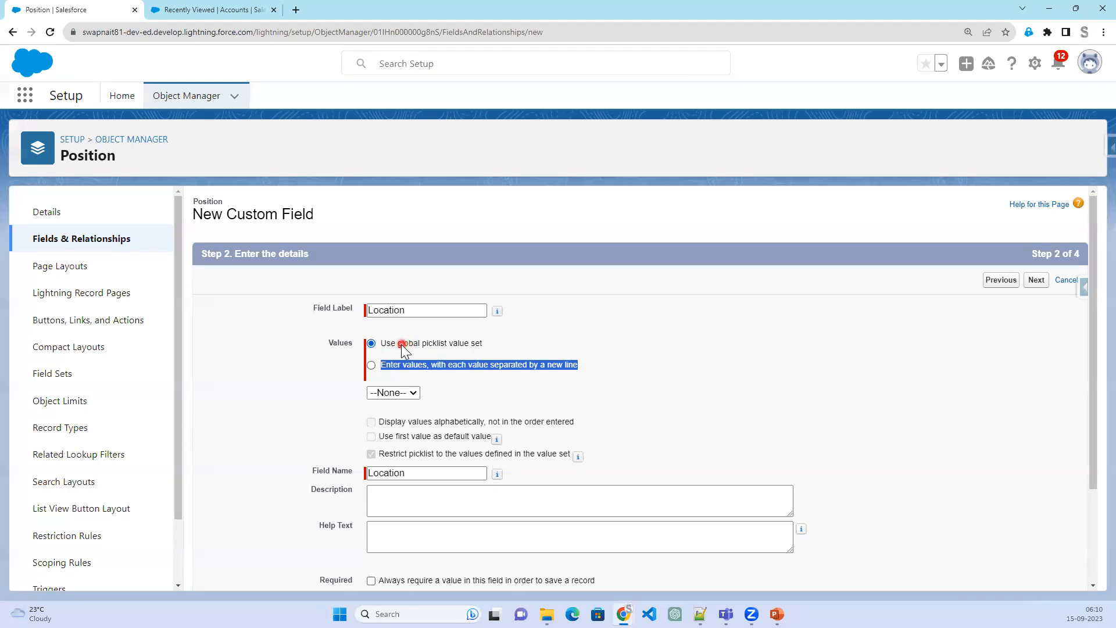
left_click_drag(398, 344, 447, 345)
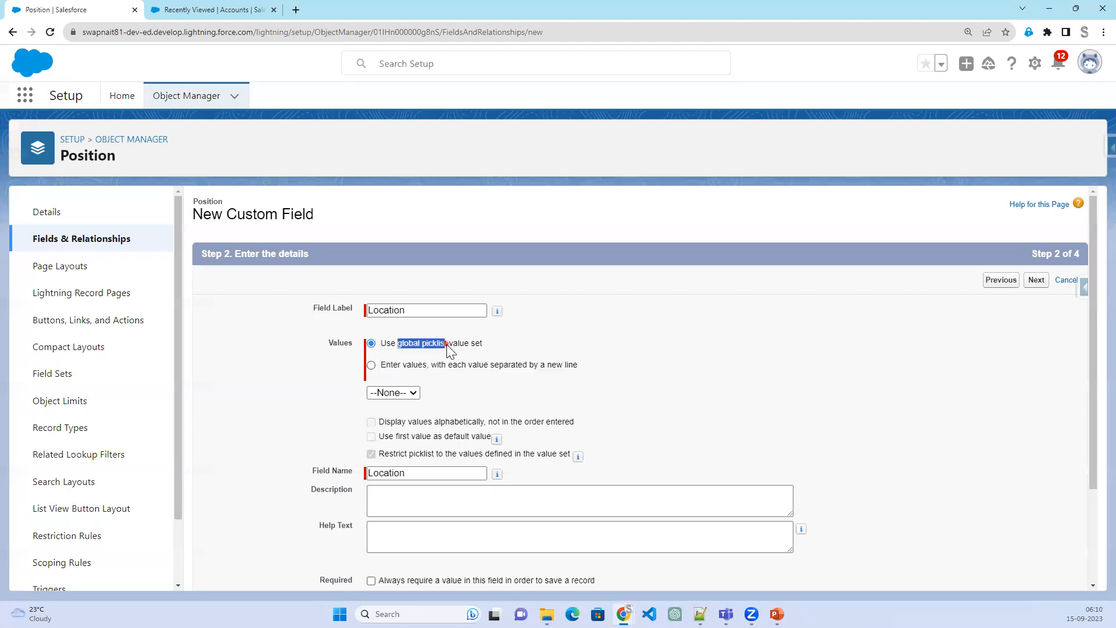
left_click(409, 370)
left_click(429, 433)
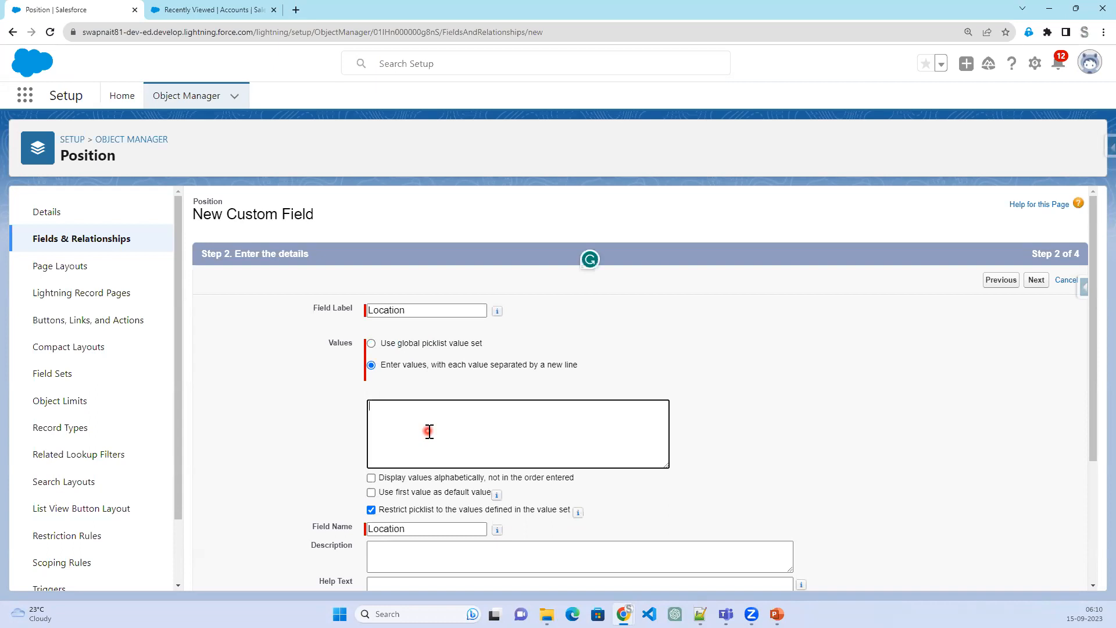
Enter Hyderabad, Bangalore, Florida and Dubai as the Location picklist values, each on its own line
key("alt+Tab")
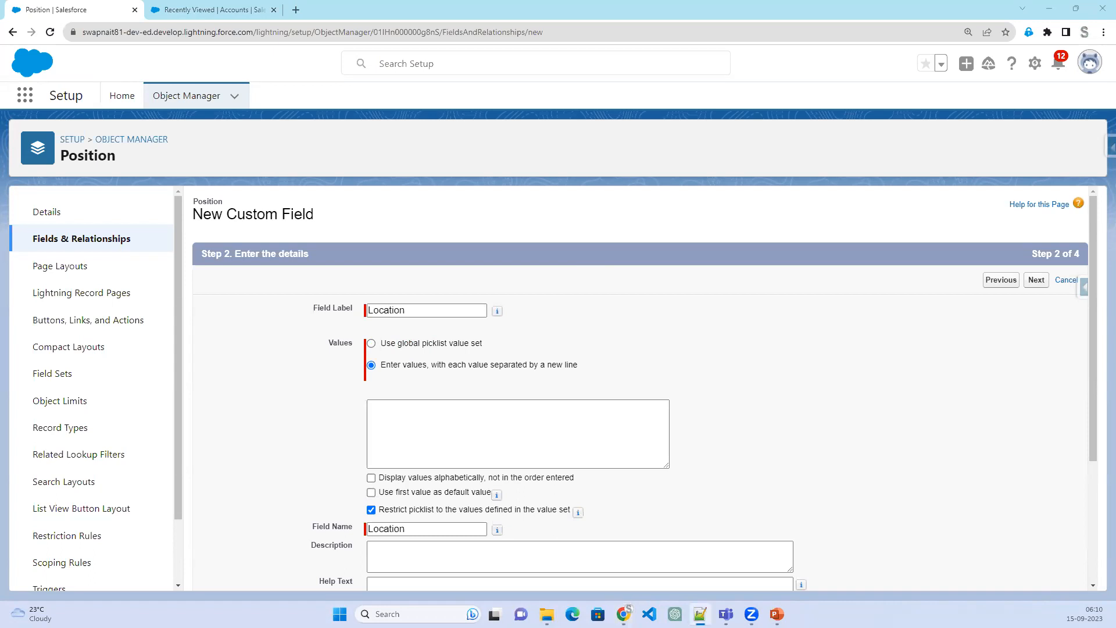
left_click(404, 459)
type("Hyderabad ")
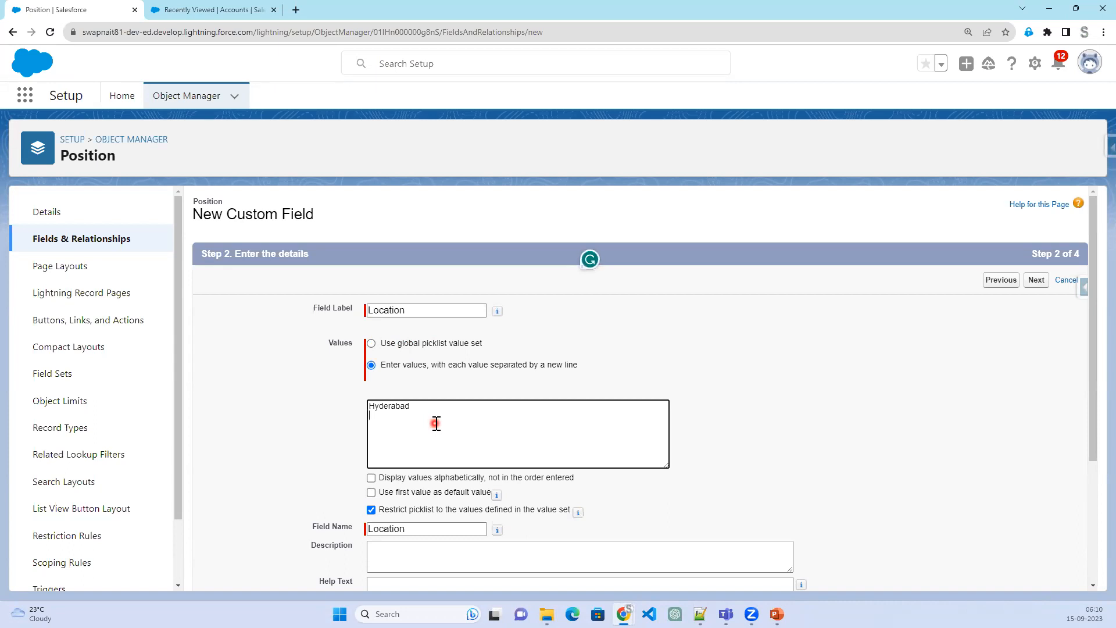
type("Bangalore")
key("Return")
type("Dubai")
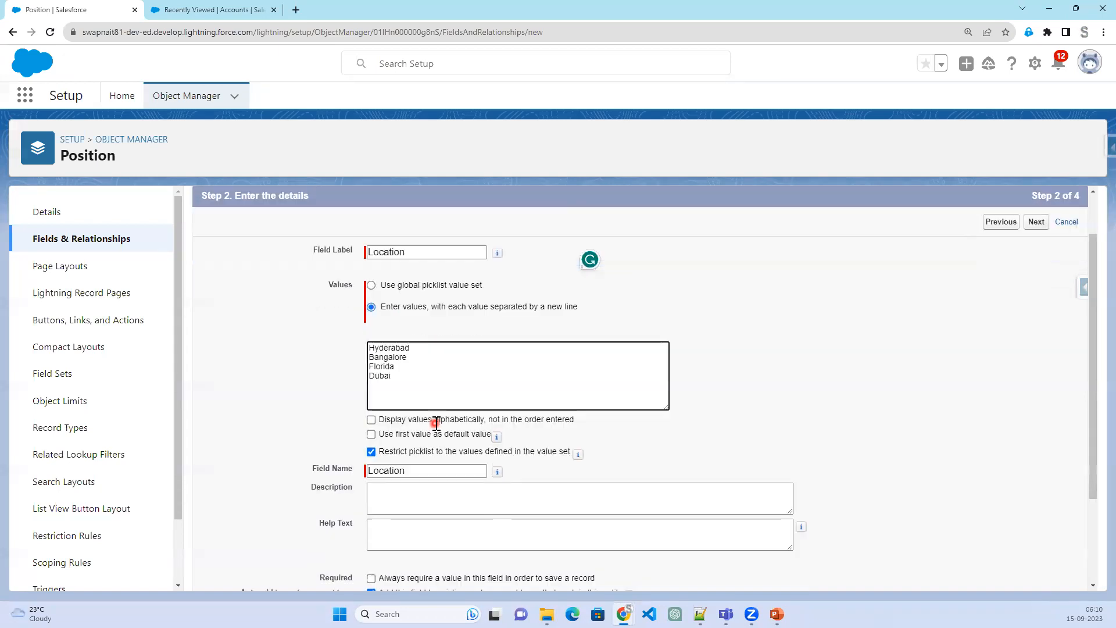
Review the Location field's required setting and its options for alphabetical display and using the first value as default
scroll(436, 423, "down", 3)
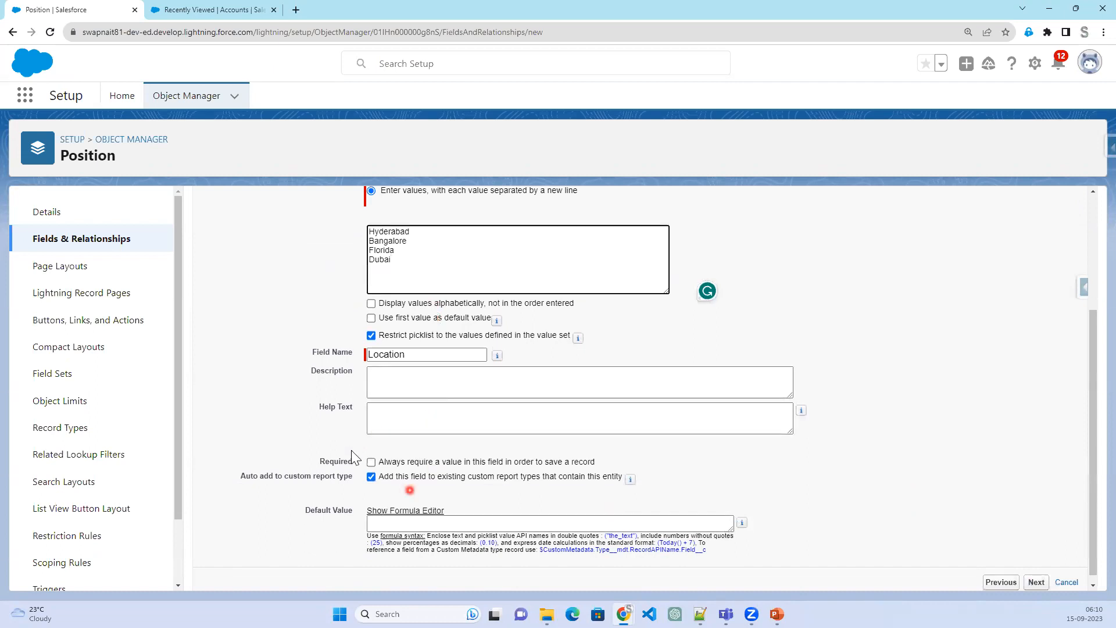
left_click_drag(329, 471, 728, 458)
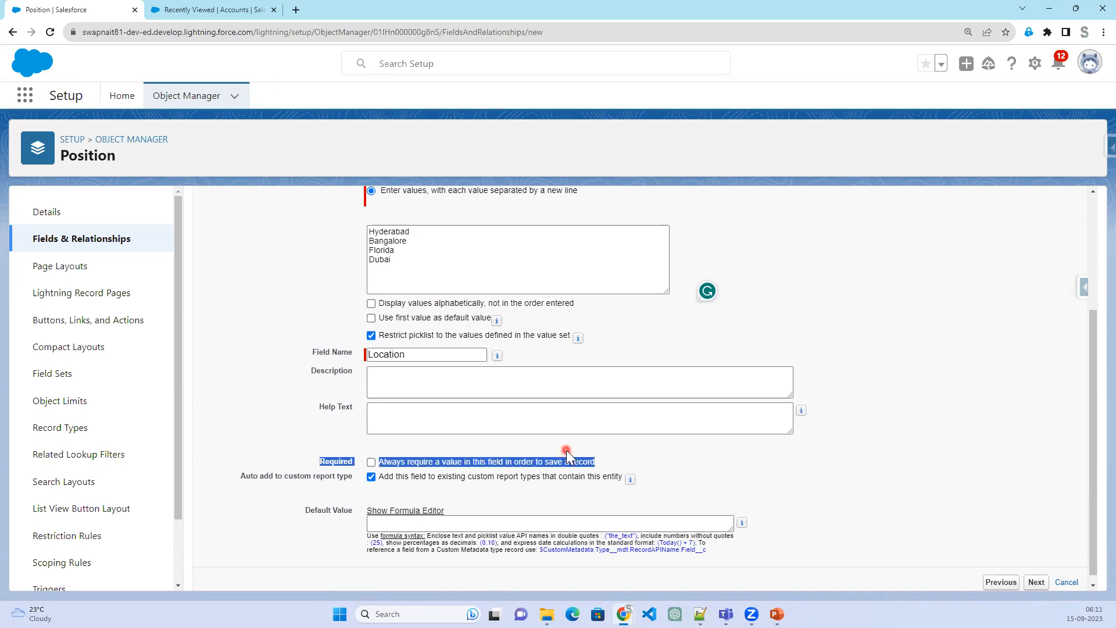
scroll(568, 453, "down", 1)
left_click(1037, 574)
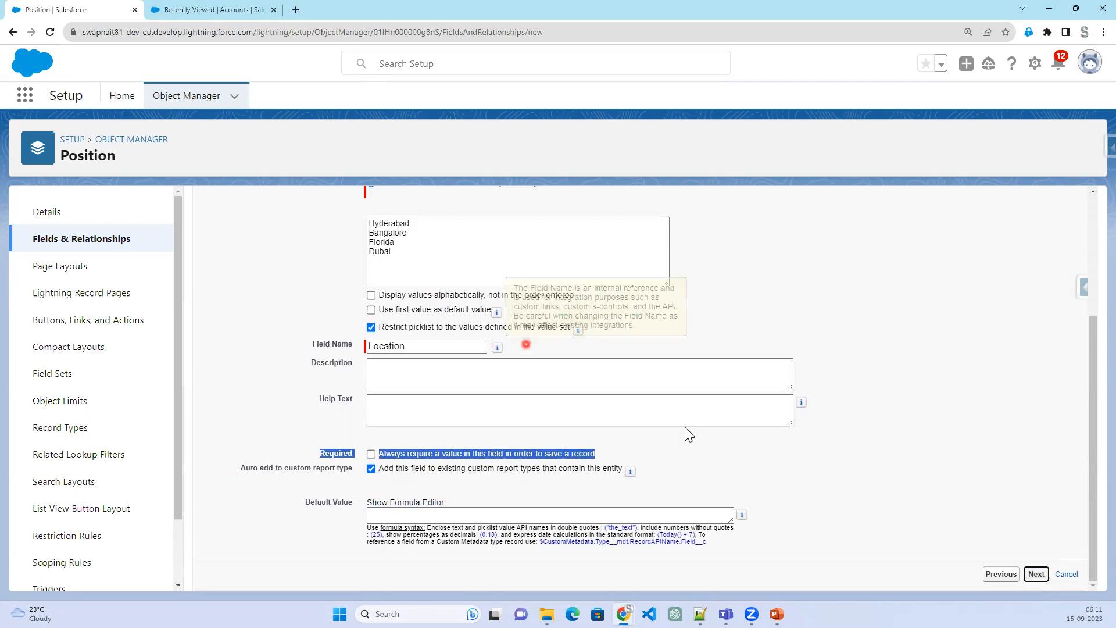
scroll(645, 423, "up", 1)
scroll(646, 423, "up", 1)
left_click(374, 356)
key("ctrl+a")
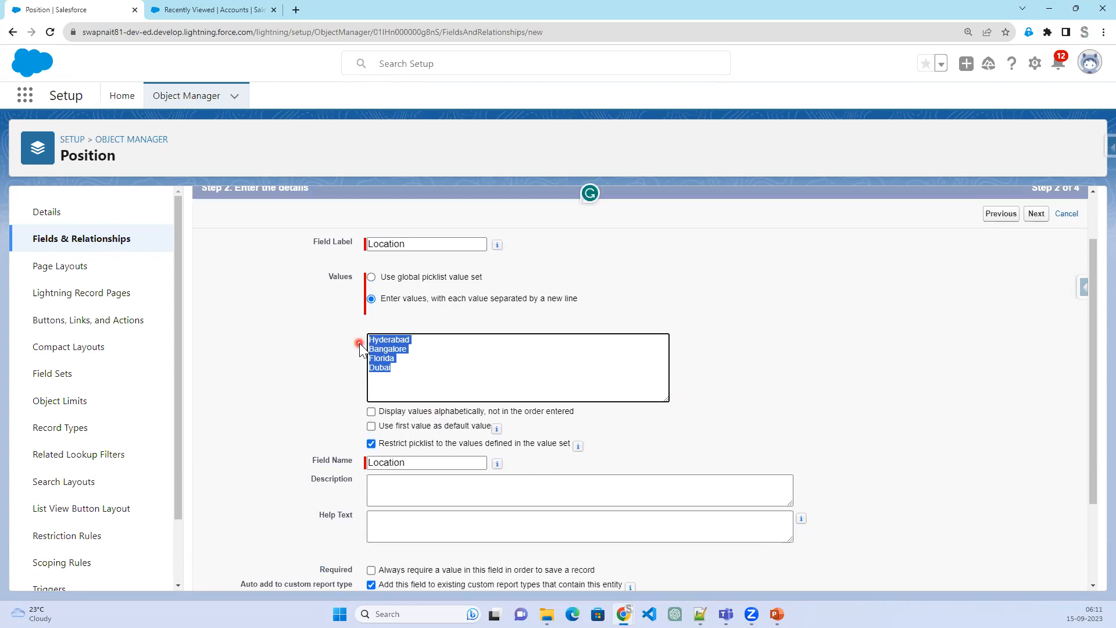
left_click_drag(388, 409, 591, 430)
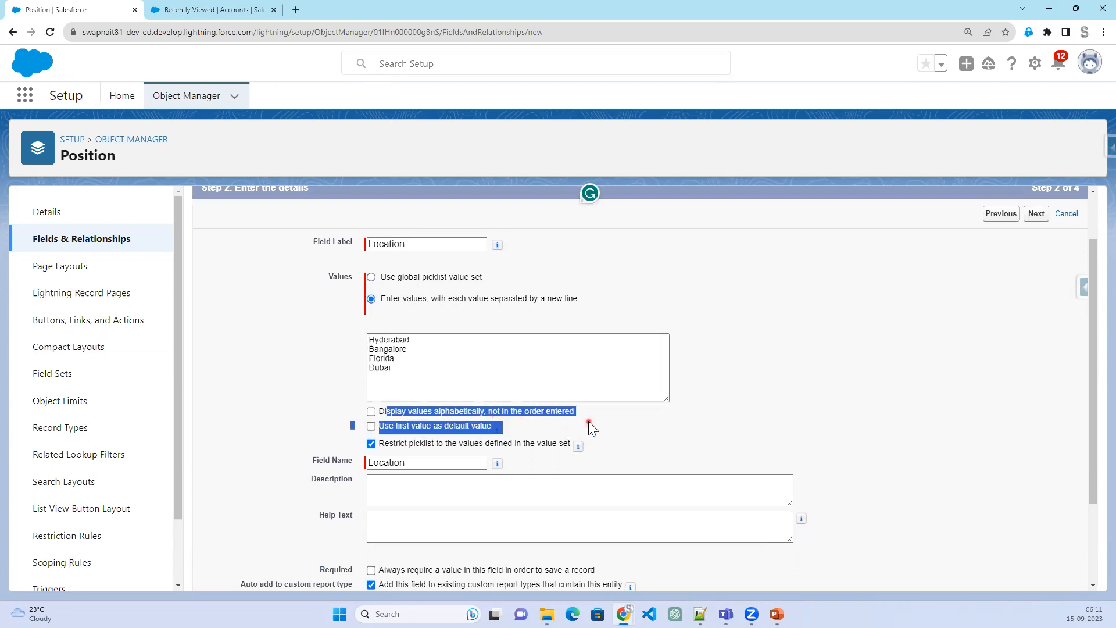
left_click(600, 418)
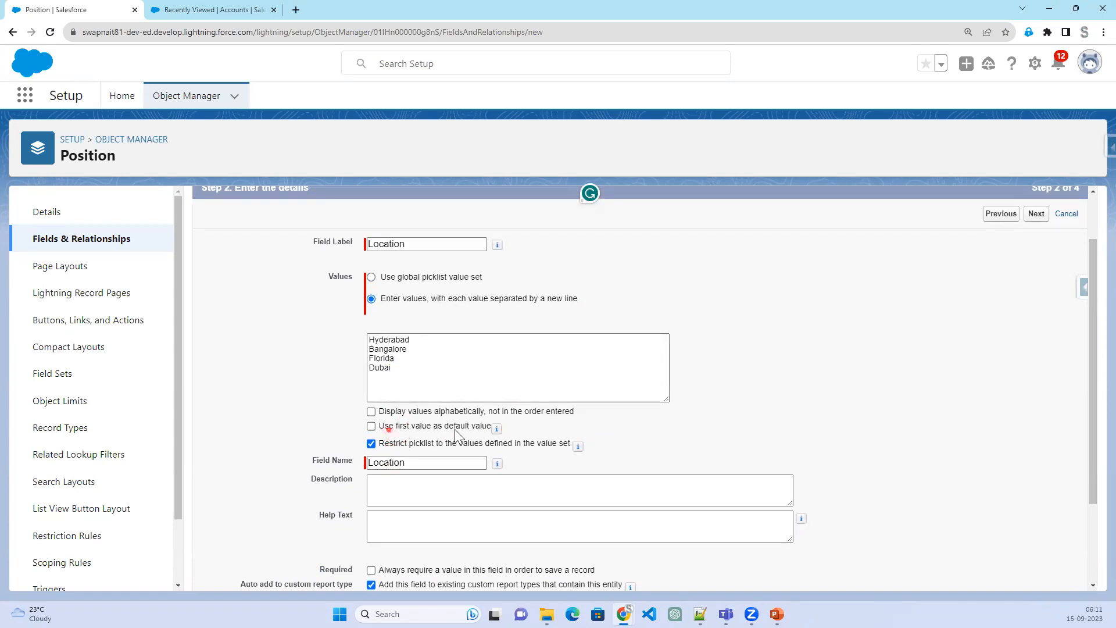
left_click_drag(389, 430, 493, 431)
left_click_drag(424, 342, 357, 342)
left_click(400, 370)
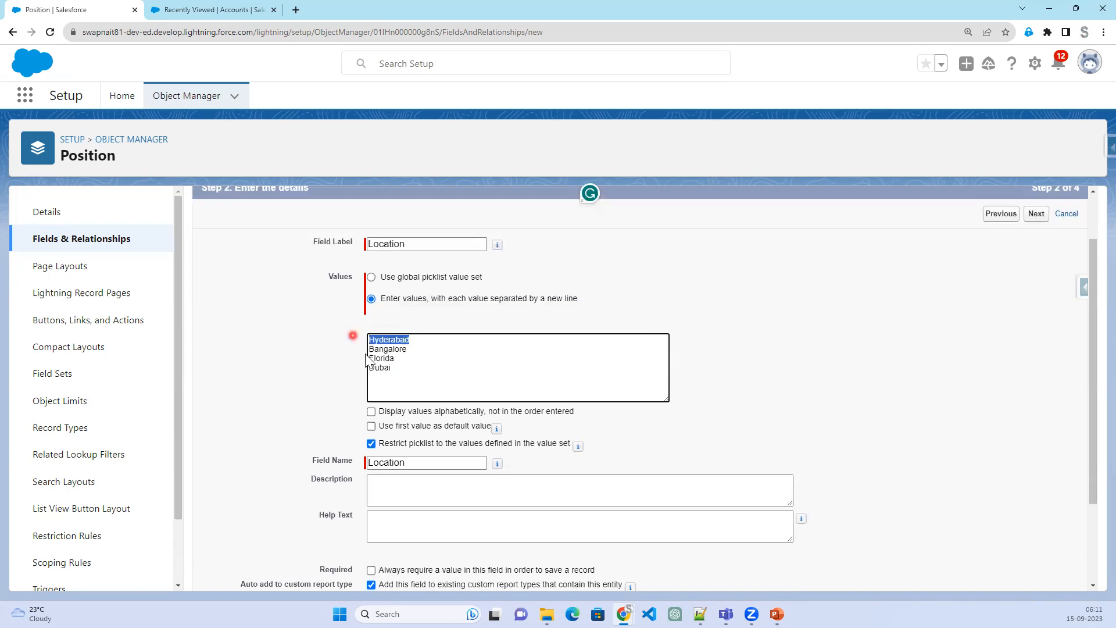
left_click_drag(378, 429, 495, 431)
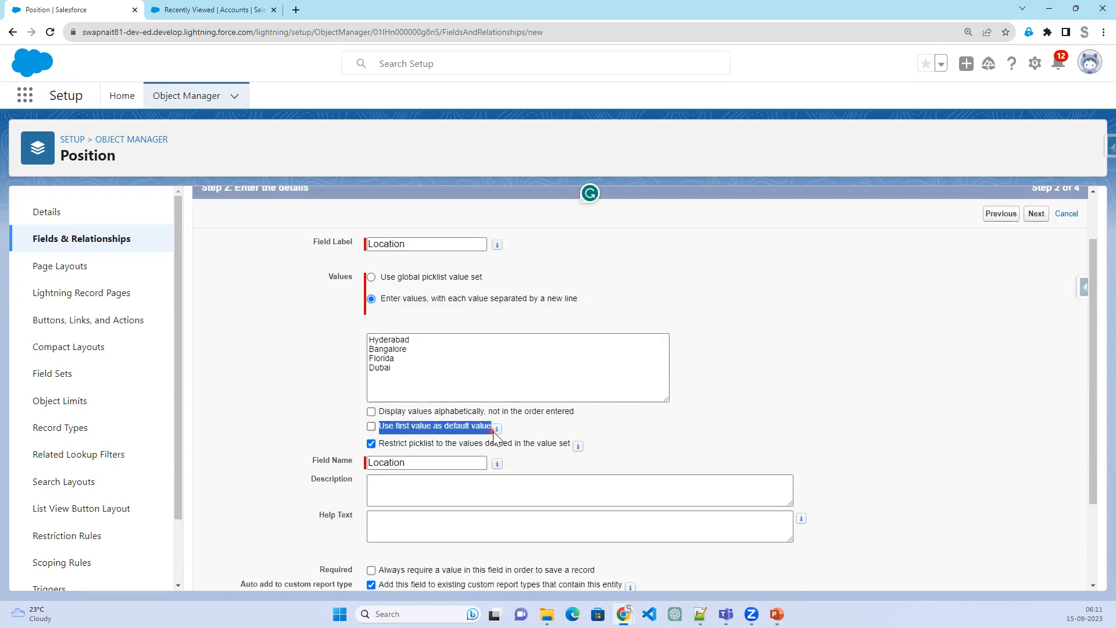
left_click_drag(408, 369, 358, 342)
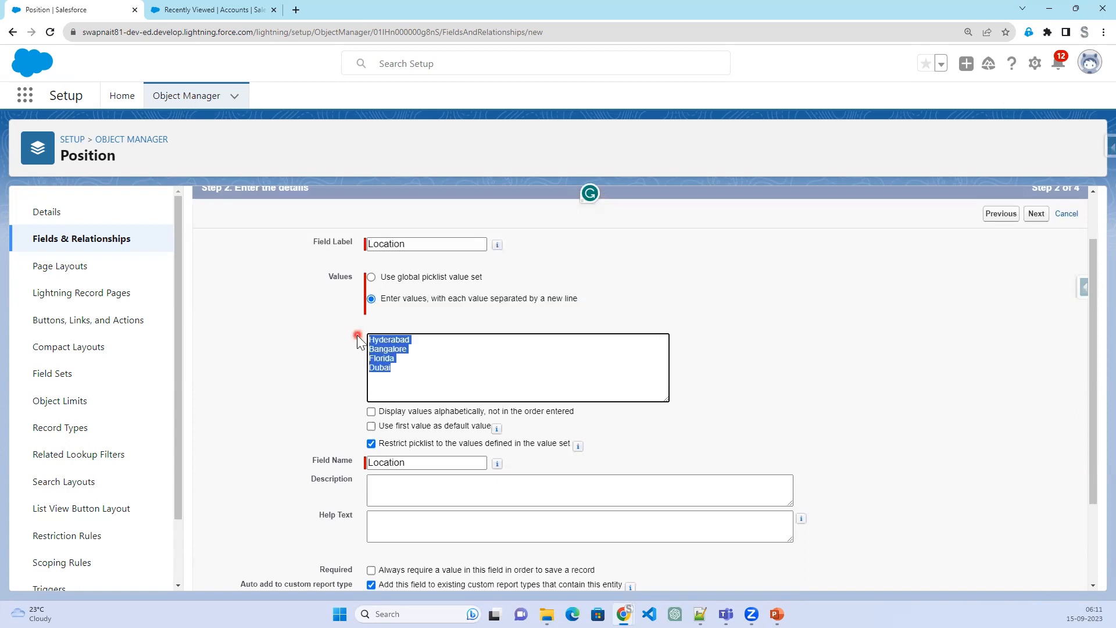
Set the Location picklist values to display alphabetically, not in the order entered
left_click(370, 412)
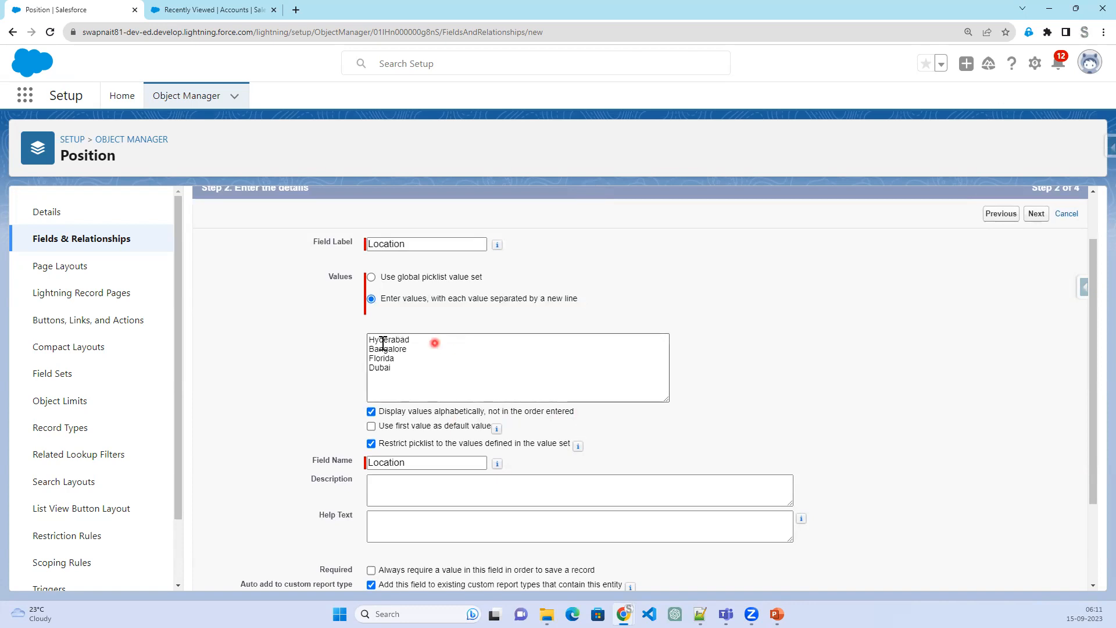
left_click_drag(378, 345, 390, 368)
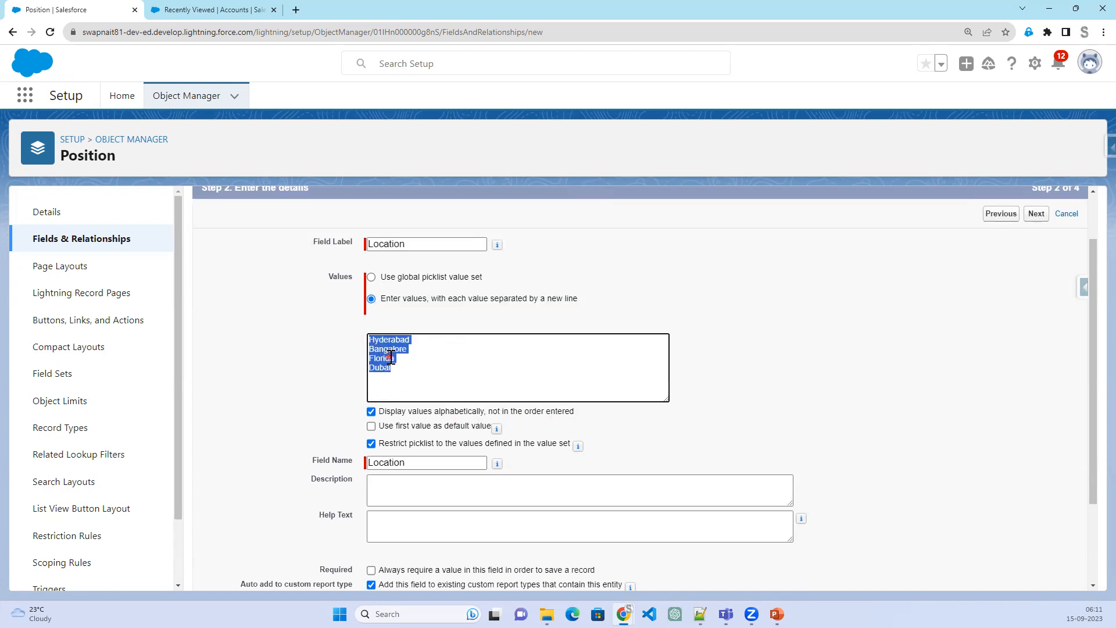
left_click(470, 368)
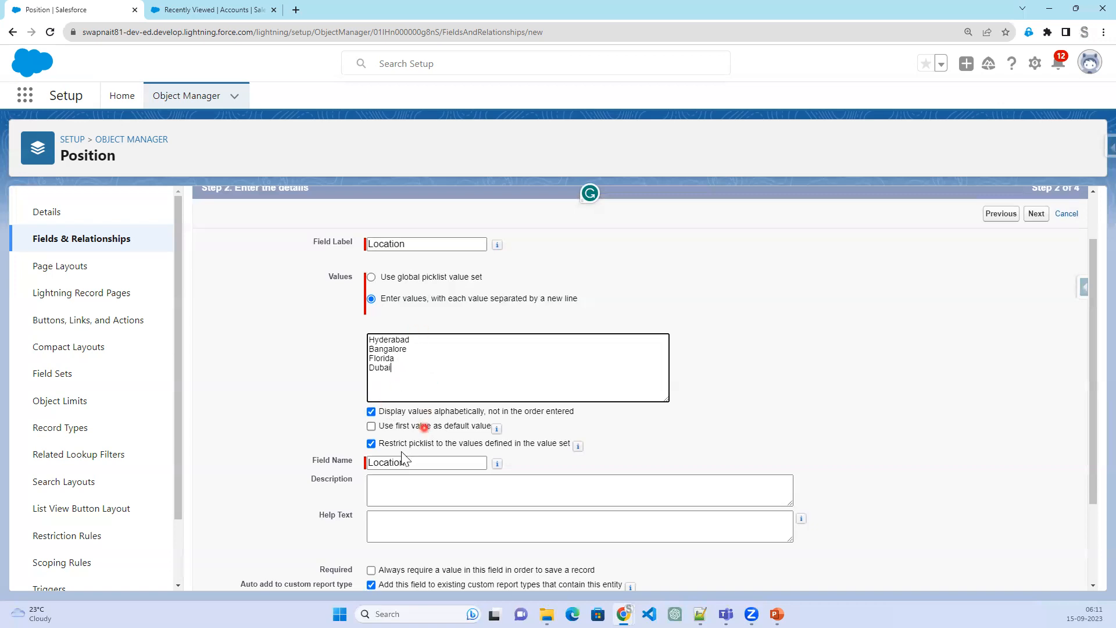
Examine the option restricting the picklist to its defined value set, and sketch boxes joined by an arrow over the page to illustrate it
left_click_drag(385, 443, 573, 449)
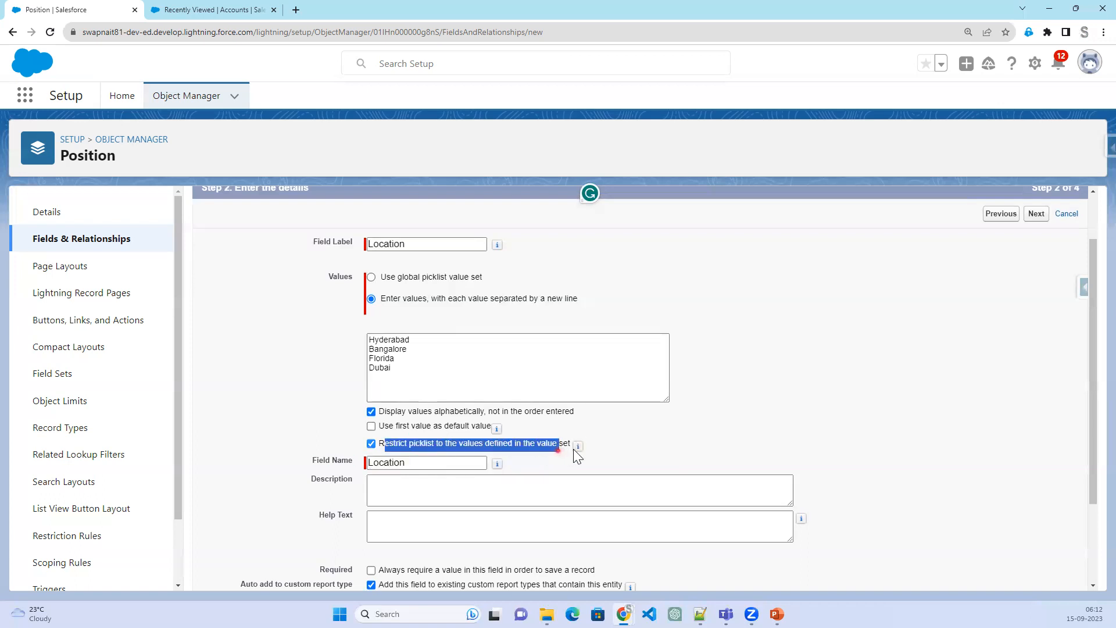
left_click(454, 365)
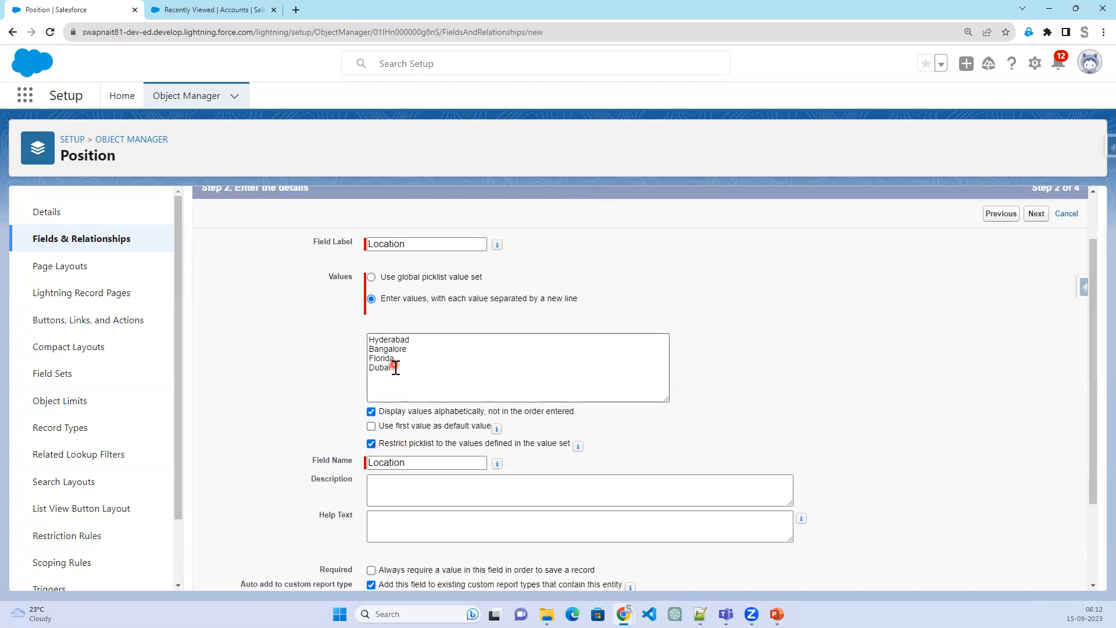
left_click_drag(392, 368, 355, 334)
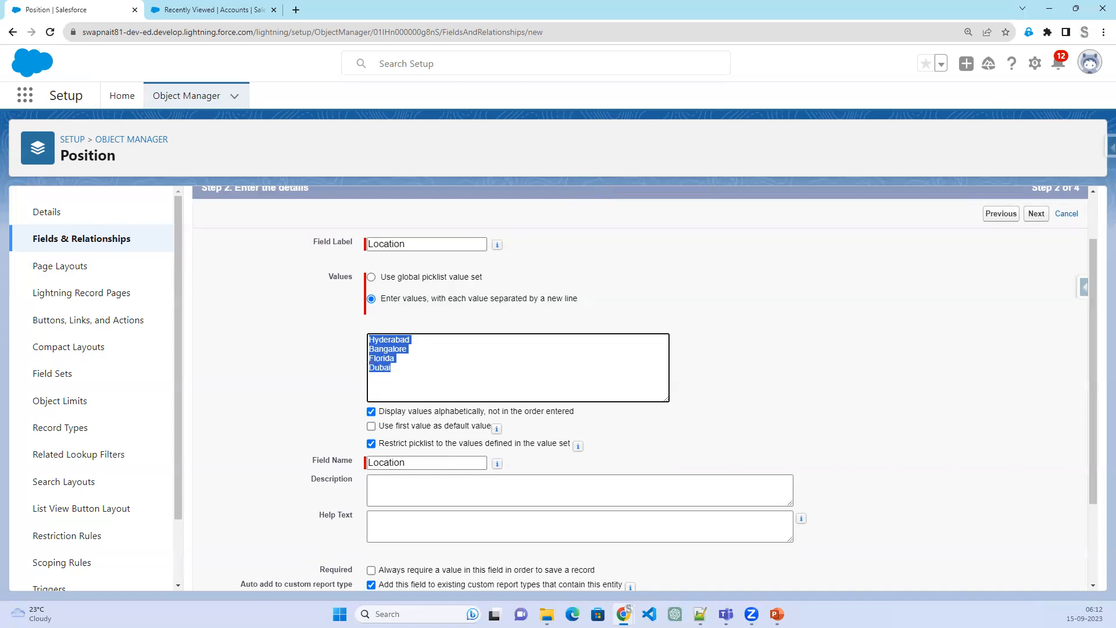
mouse_move(929, 258)
left_mouse_down()
mouse_move(1023, 267)
mouse_move(928, 258)
mouse_move(884, 202)
mouse_move(619, 213)
mouse_move(612, 245)
mouse_move(639, 236)
left_mouse_up()
mouse_move(577, 255)
left_mouse_down()
mouse_move(747, 249)
mouse_move(745, 315)
left_mouse_up()
mouse_move(640, 324)
left_mouse_down()
mouse_move(591, 314)
mouse_move(576, 258)
left_mouse_up()
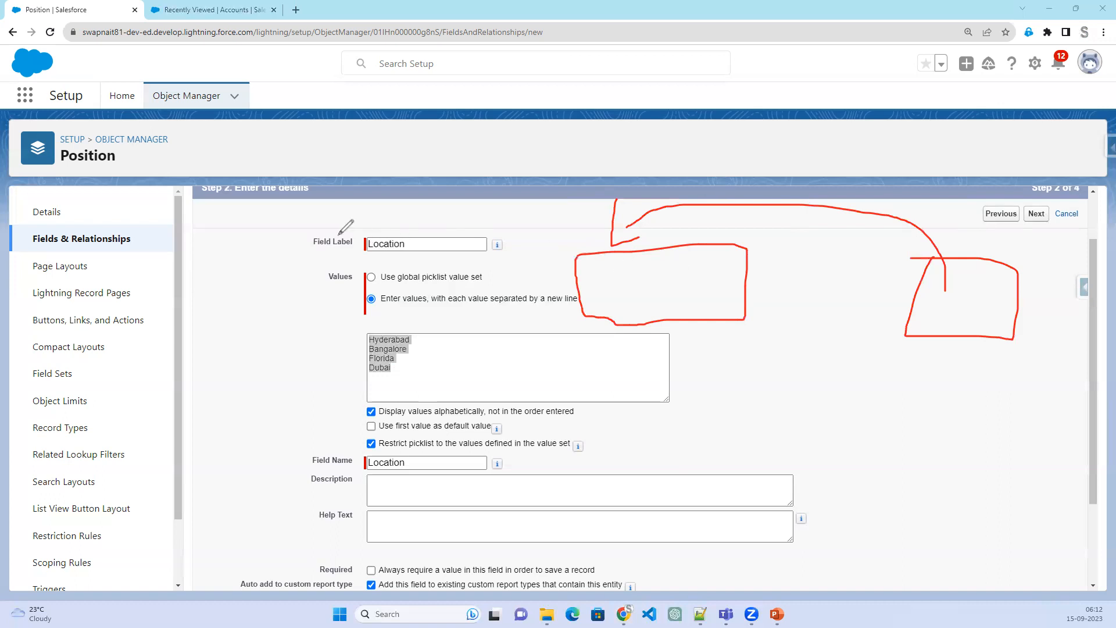
Outline the Location label and the restrict-picklist option, write Delhi in the source box, circle it, and draw an arrow to the target box
left_click_drag(310, 224, 317, 250)
left_click_drag(419, 260, 293, 220)
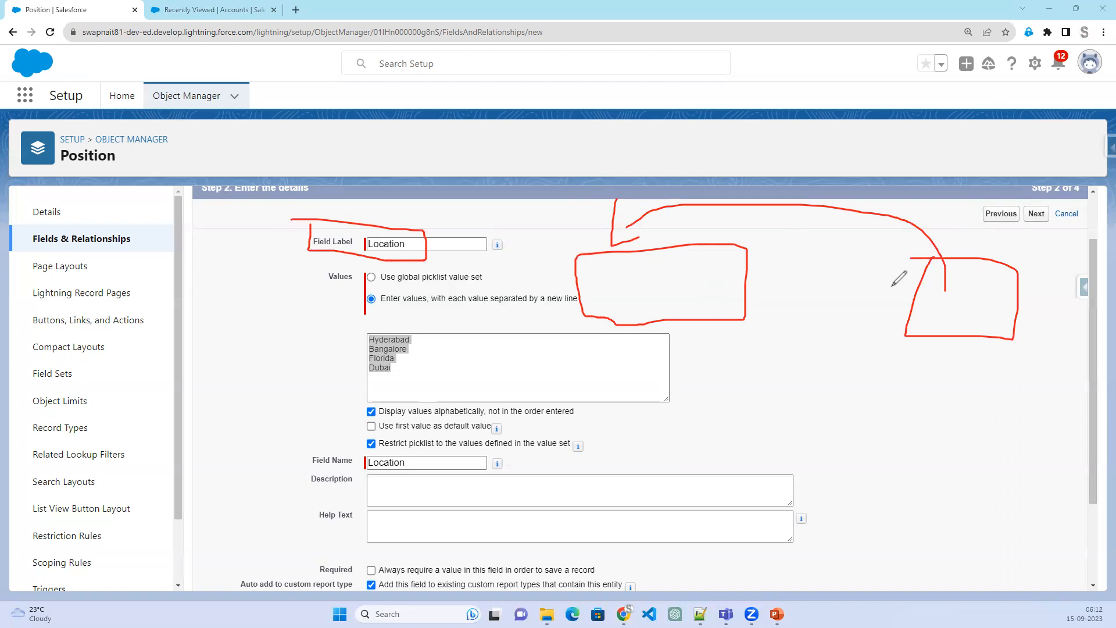
mouse_move(946, 329)
left_mouse_down()
mouse_move(954, 311)
mouse_move(943, 325)
mouse_move(993, 320)
left_mouse_up()
mouse_move(990, 271)
left_mouse_down()
mouse_move(1003, 336)
mouse_move(1032, 294)
mouse_move(1041, 323)
left_mouse_up()
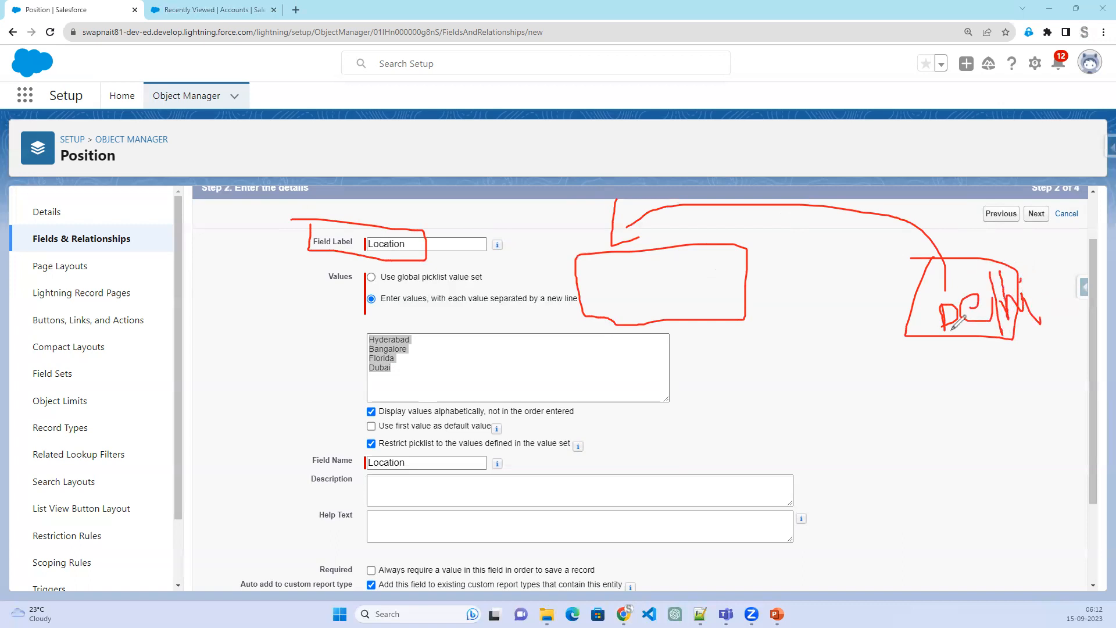
left_click_drag(443, 336, 441, 366)
mouse_move(1045, 317)
left_mouse_down()
mouse_move(1054, 293)
mouse_move(890, 297)
mouse_move(959, 364)
left_mouse_up()
mouse_move(1083, 324)
left_mouse_down()
mouse_move(1006, 277)
mouse_move(684, 256)
left_mouse_up()
mouse_move(382, 433)
left_mouse_down()
mouse_move(512, 429)
mouse_move(532, 455)
mouse_move(401, 451)
mouse_move(384, 431)
left_mouse_up()
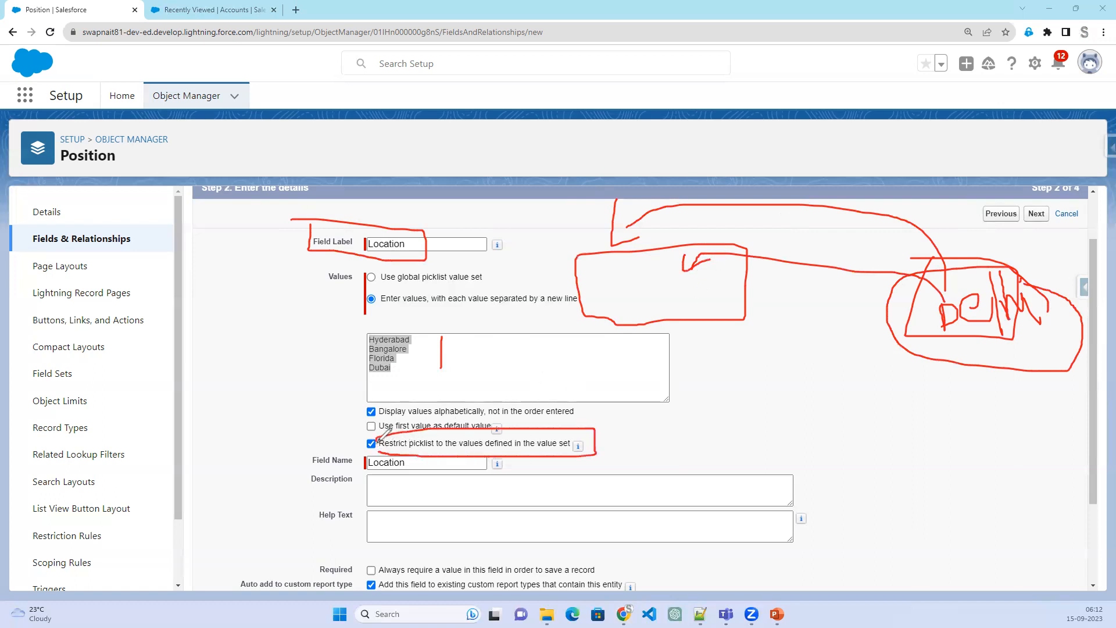
Mark the defined picklist values and draw a cross beside the restrict-picklist option, and clear all drawings from the page
mouse_move(419, 336)
left_mouse_down()
mouse_move(428, 356)
mouse_move(405, 389)
left_mouse_up()
mouse_move(368, 457)
left_mouse_down()
mouse_move(334, 443)
mouse_move(336, 457)
left_mouse_up()
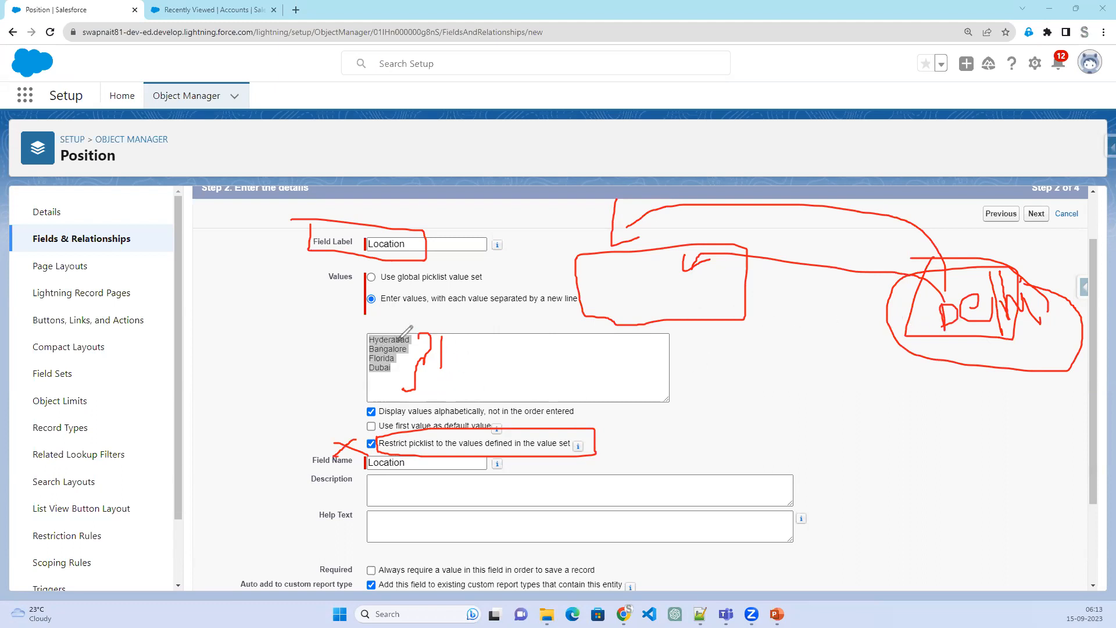
left_click_drag(418, 336, 402, 386)
mouse_move(301, 441)
left_mouse_down()
mouse_move(349, 432)
mouse_move(338, 438)
left_mouse_up()
key("Escape")
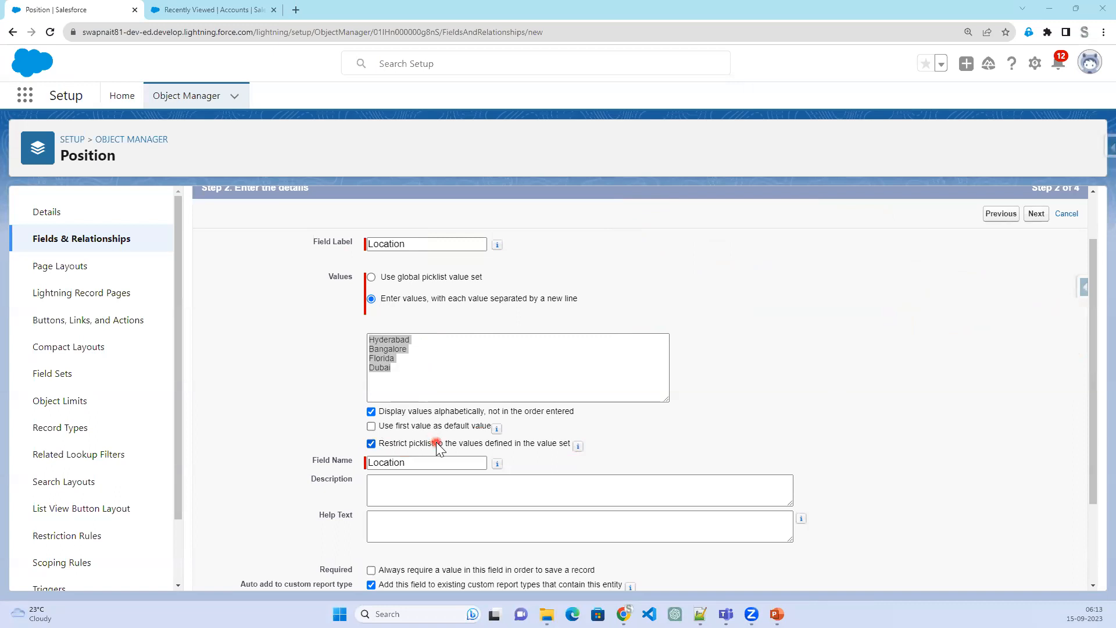
Highlight the four Location picklist values and accept the field details to continue to field-level security
left_click(443, 346)
left_click_drag(407, 371, 339, 339)
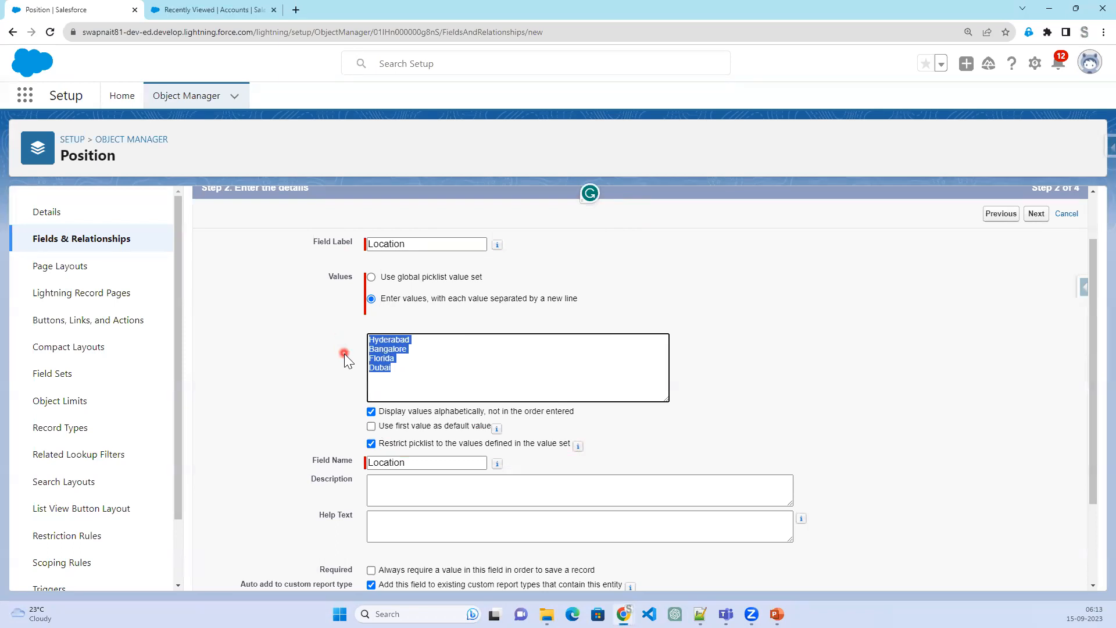
scroll(912, 468, "down", 3)
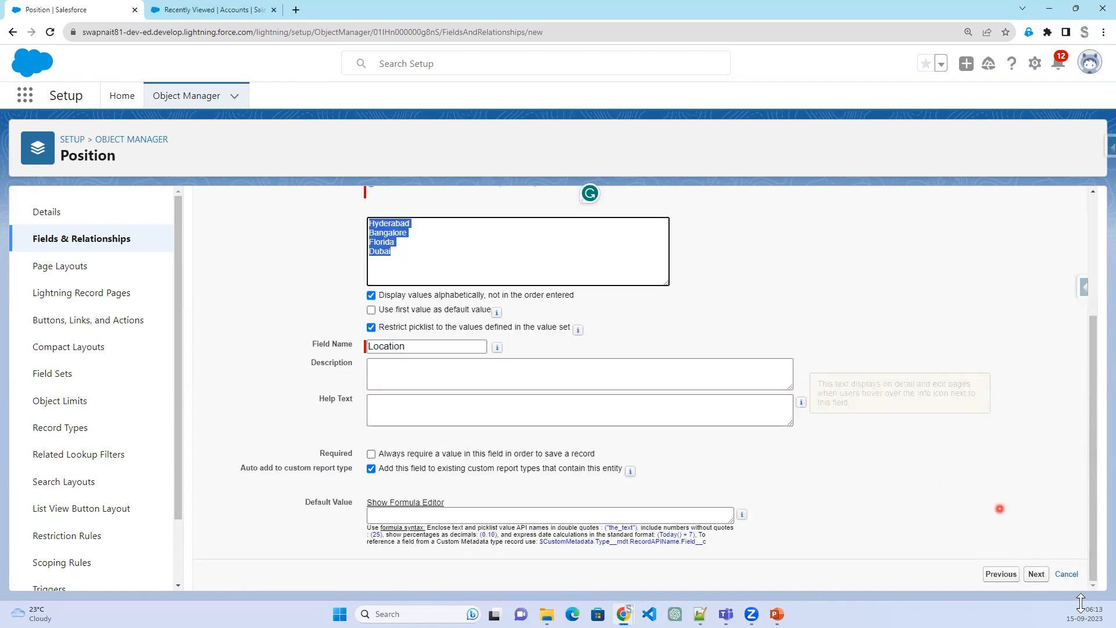
left_click(1039, 578)
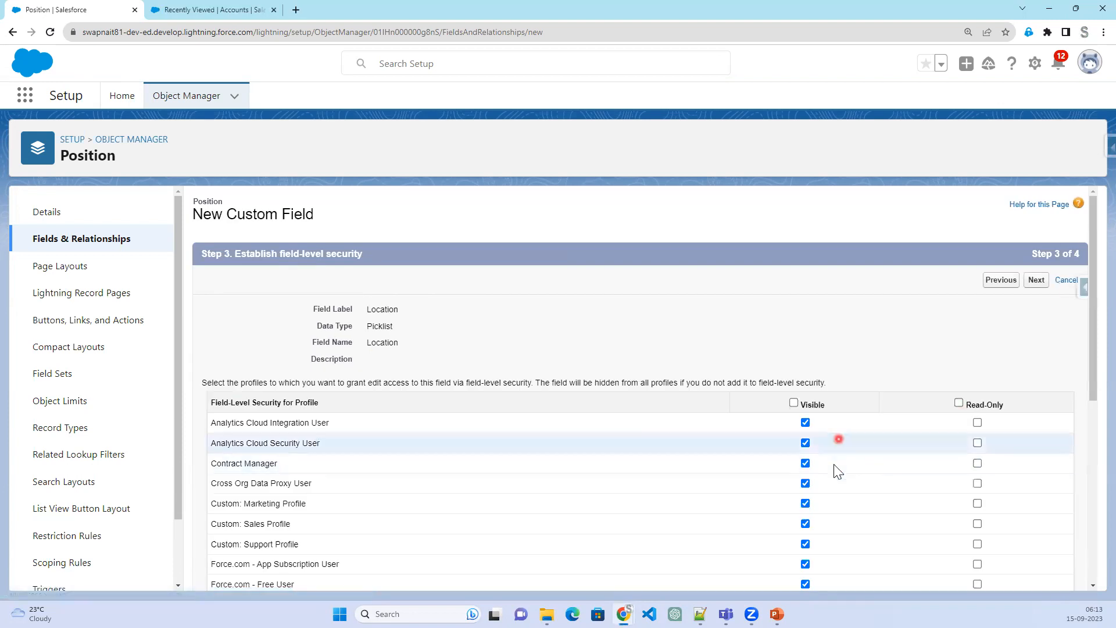
Review the Location field's profile visibility, and save the field with the default access and placement on Position Layout
scroll(834, 469, "down", 6)
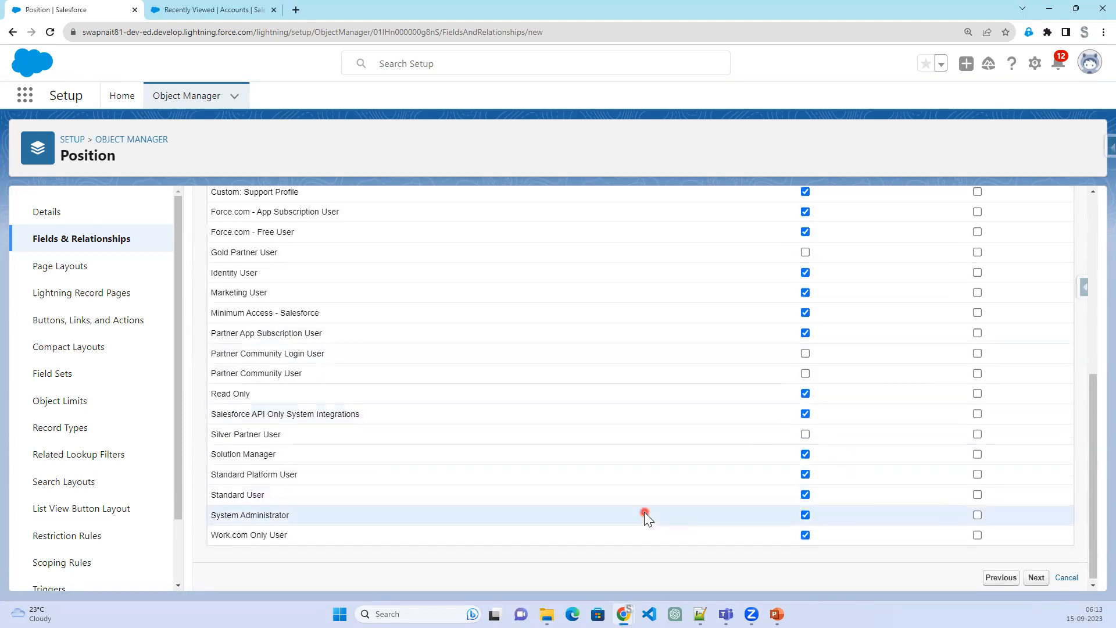
scroll(644, 511, "up", 4)
scroll(644, 512, "up", 2)
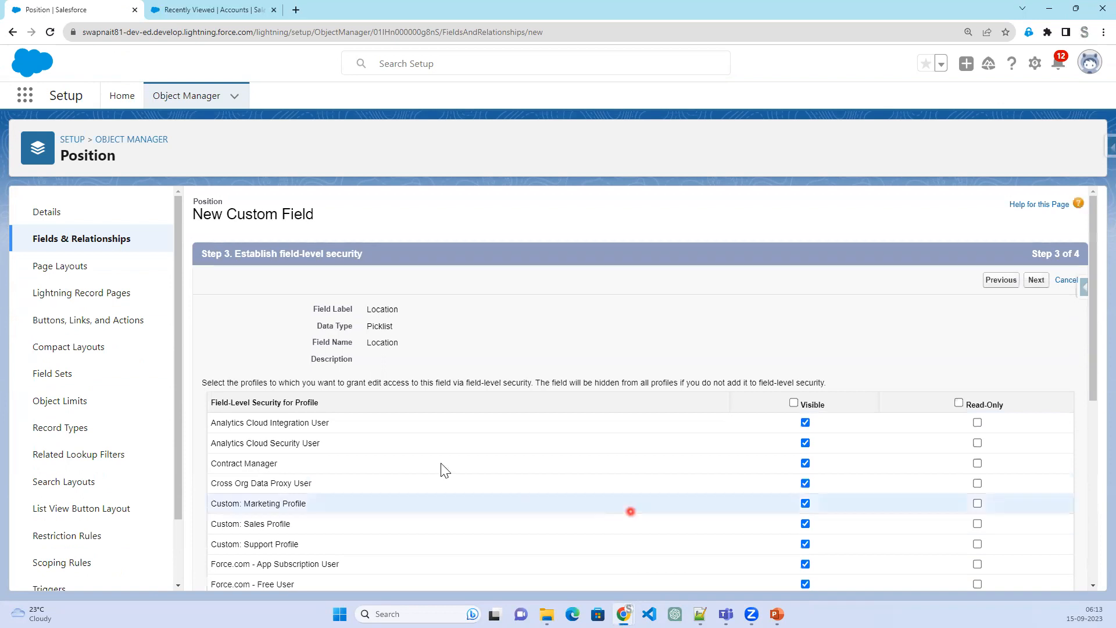
double_click(296, 403)
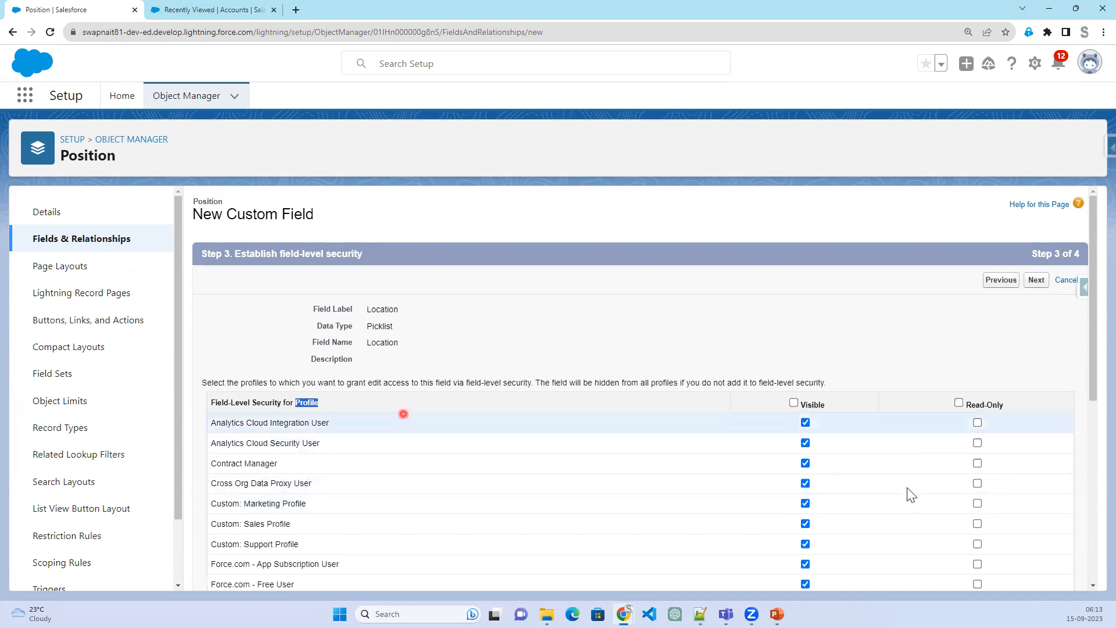
scroll(909, 494, "down", 6)
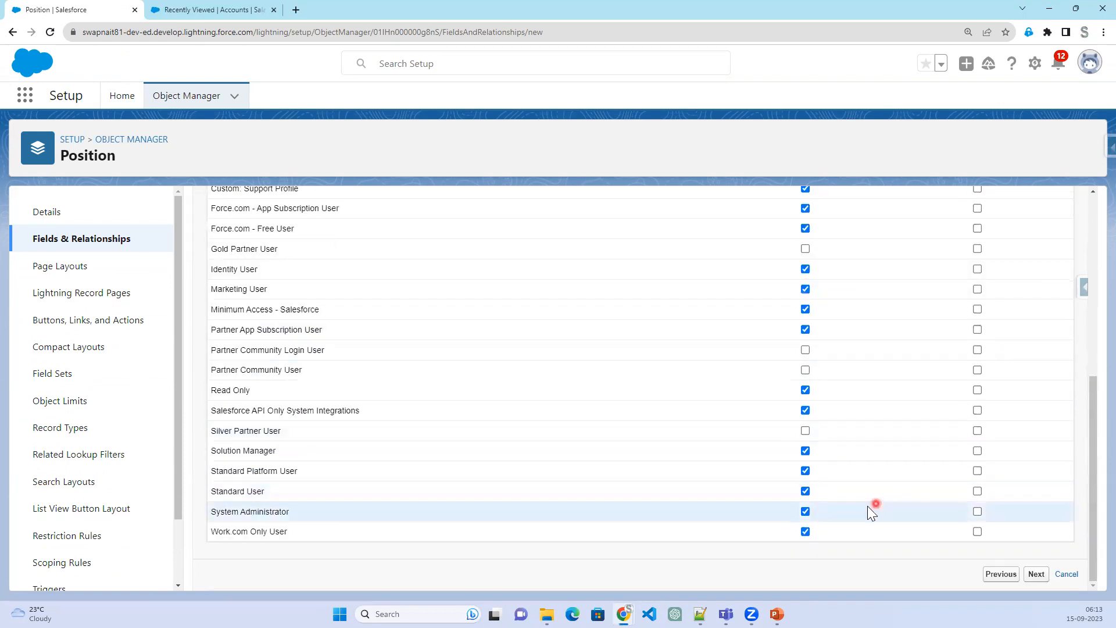
scroll(834, 487, "up", 6)
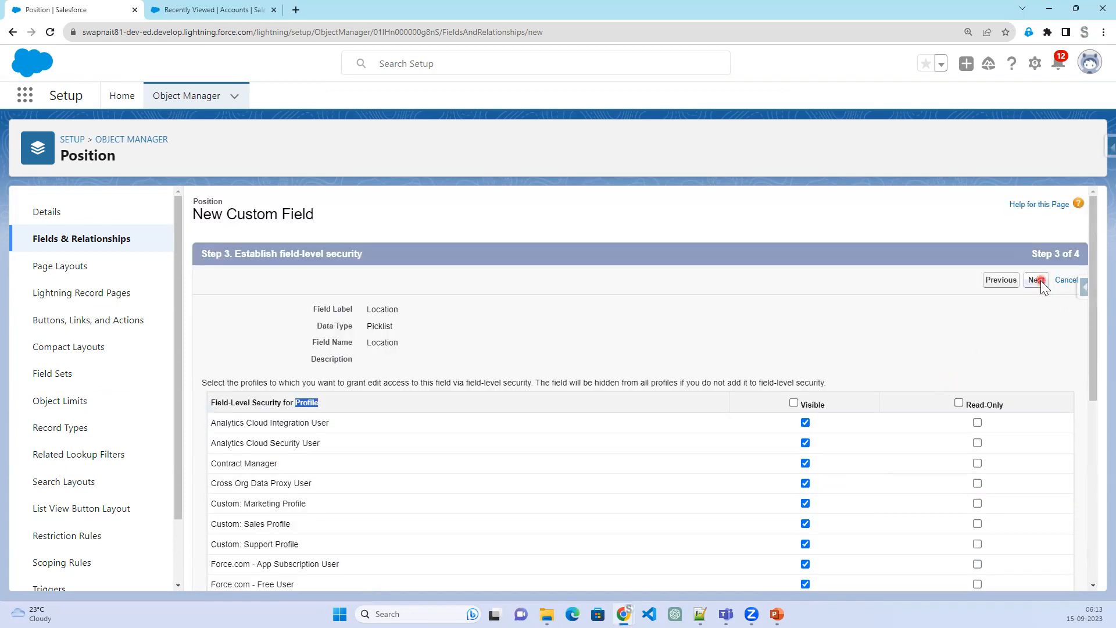
left_click(1038, 280)
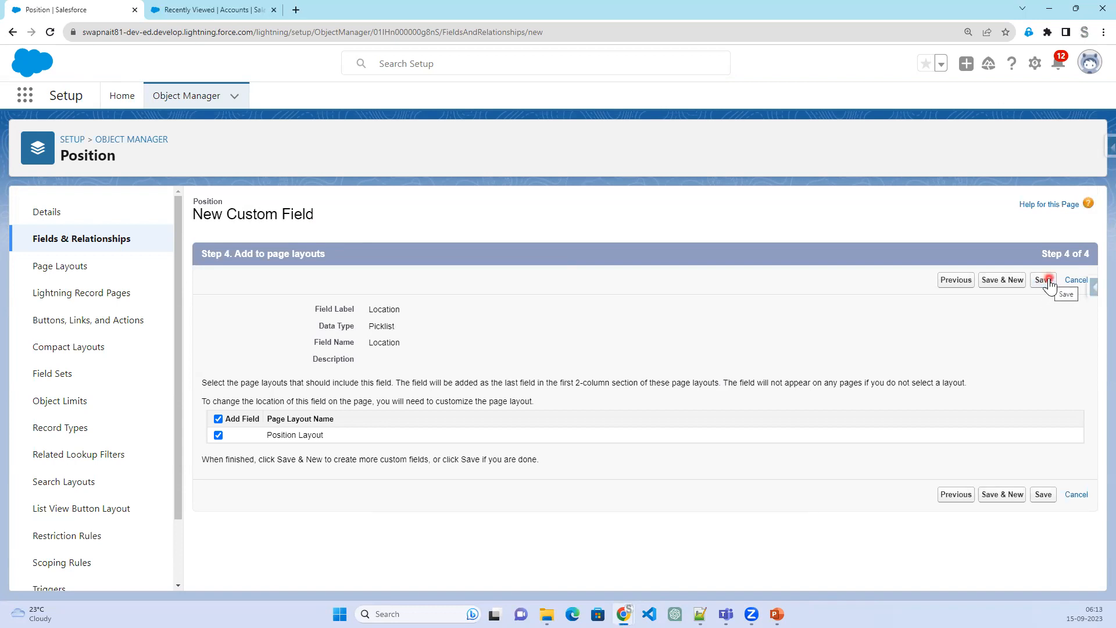
left_click(1044, 280)
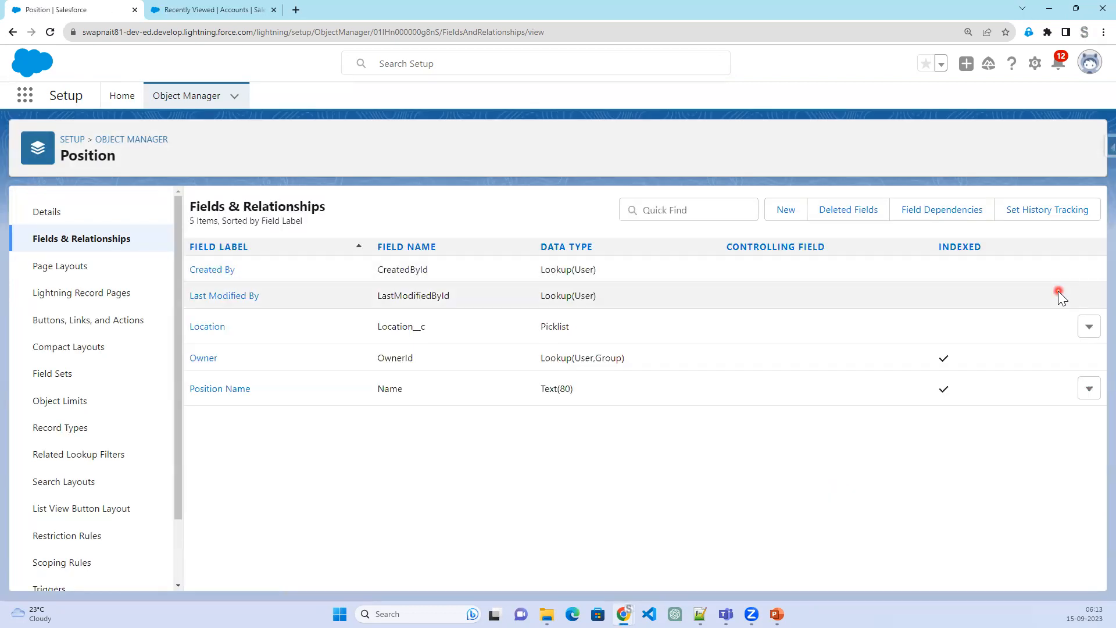
Start another custom field on the Position object with Number as its data type
left_click(799, 214)
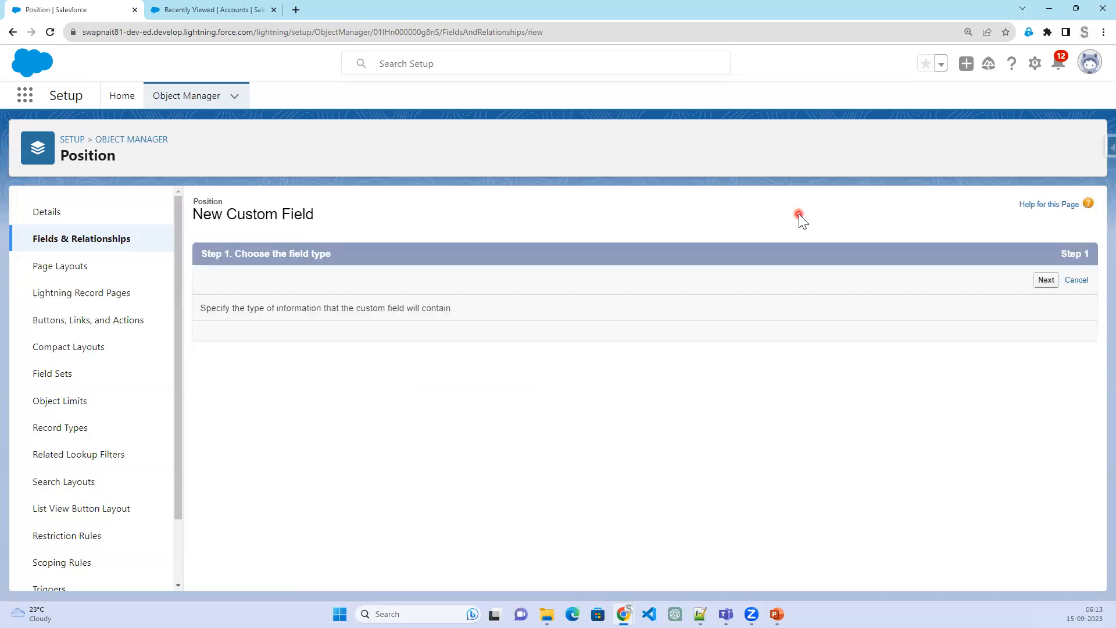
scroll(601, 434, "down", 2)
scroll(601, 434, "down", 3)
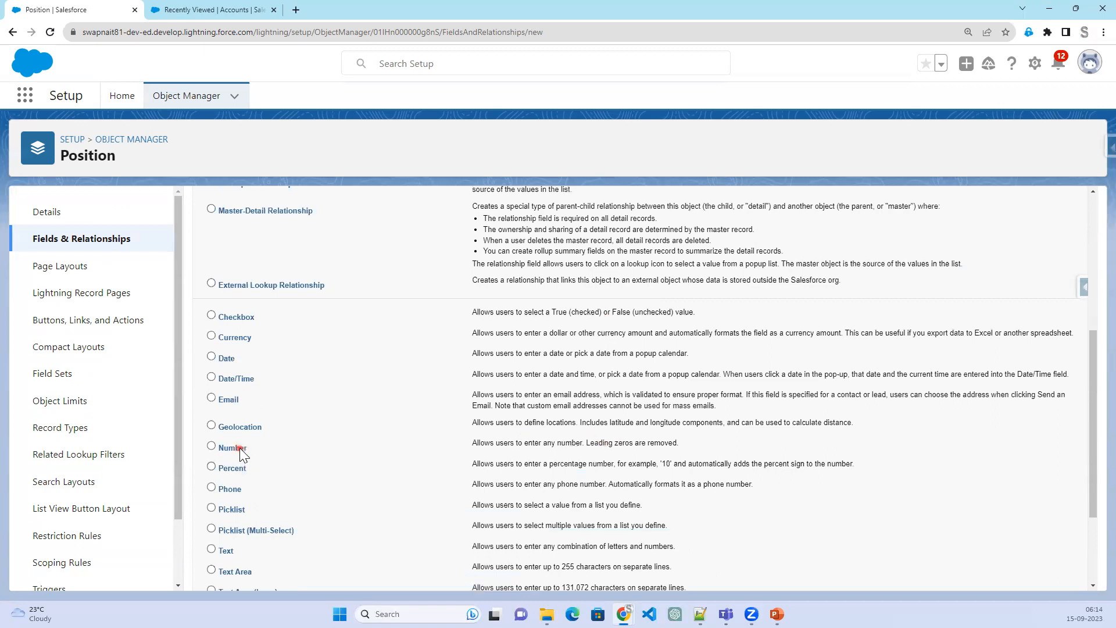
scroll(715, 456, "up", 7)
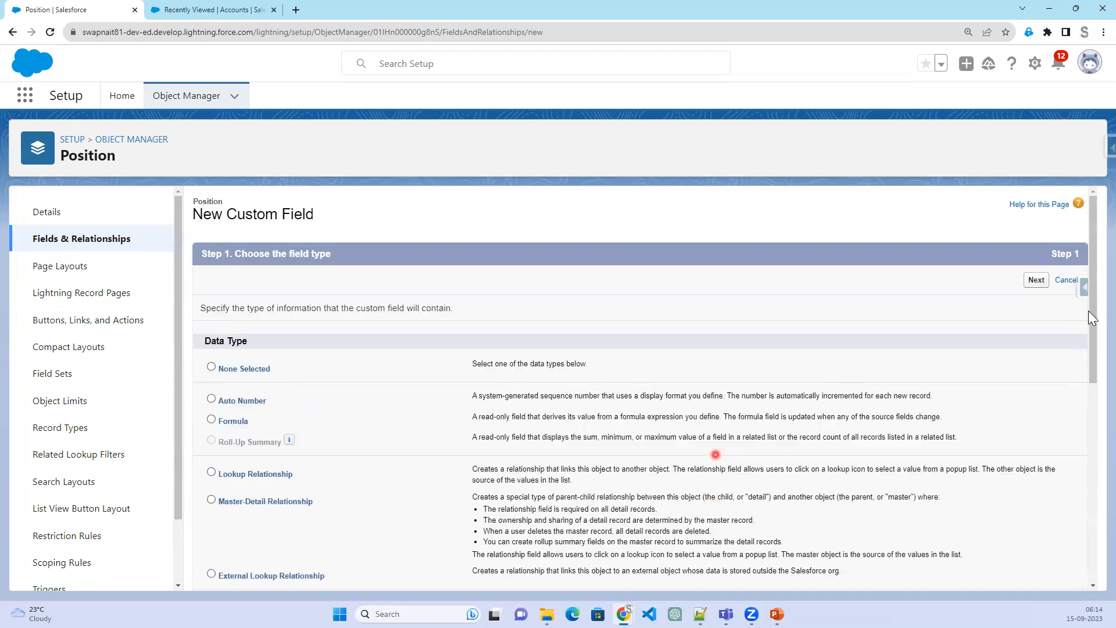
left_click(1036, 282)
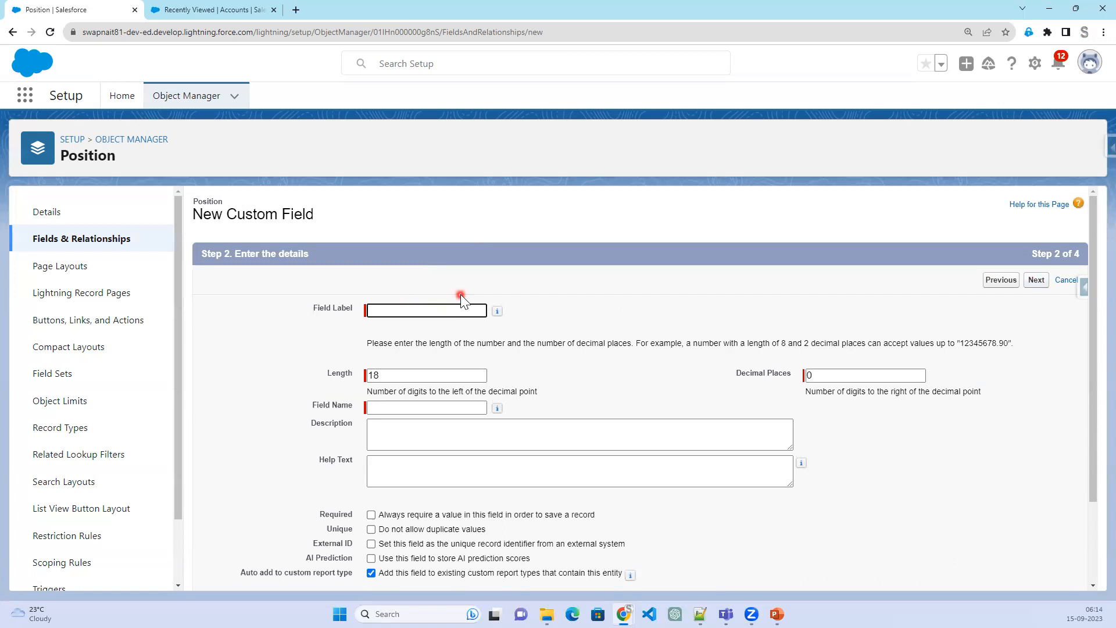
Label the number field "# of Vacanicies" and let its field name fill in from the label
key("BackSpace")
key("BackSpace")
left_click(460, 295)
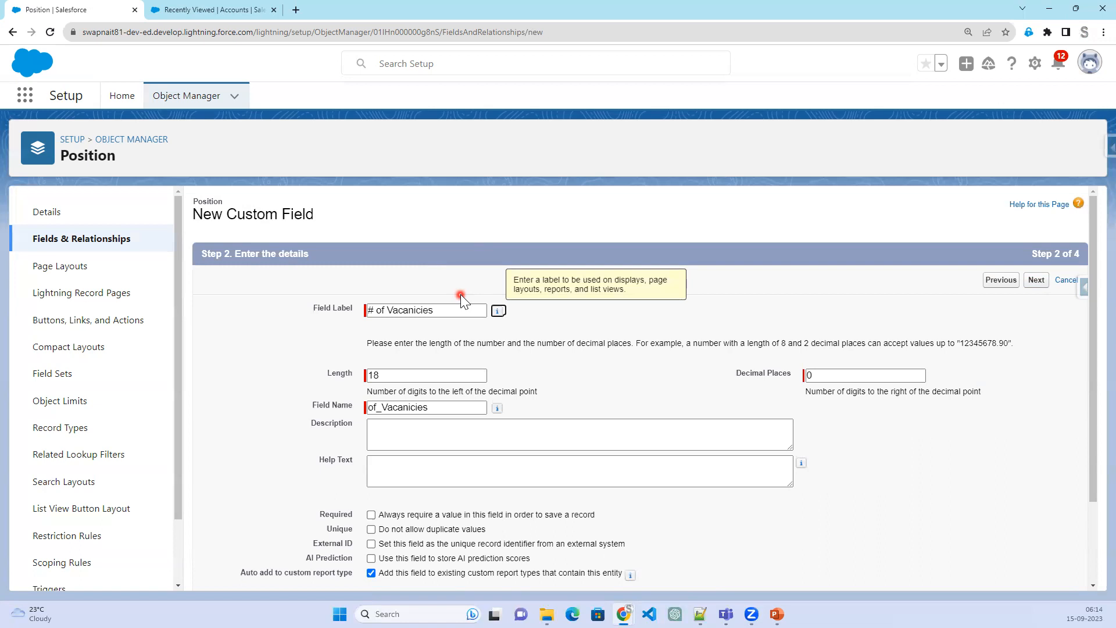
left_click(477, 403)
Set the number field's length to 2 and its decimal places to 16
left_click(329, 371)
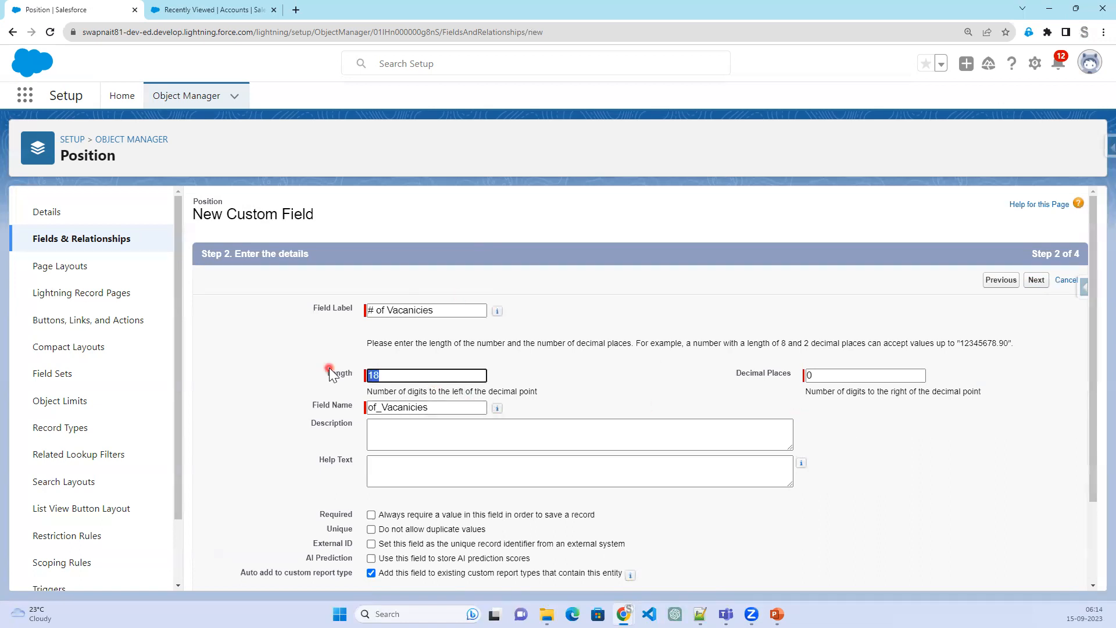
type("2")
left_click(850, 372)
type("16")
left_click(866, 443)
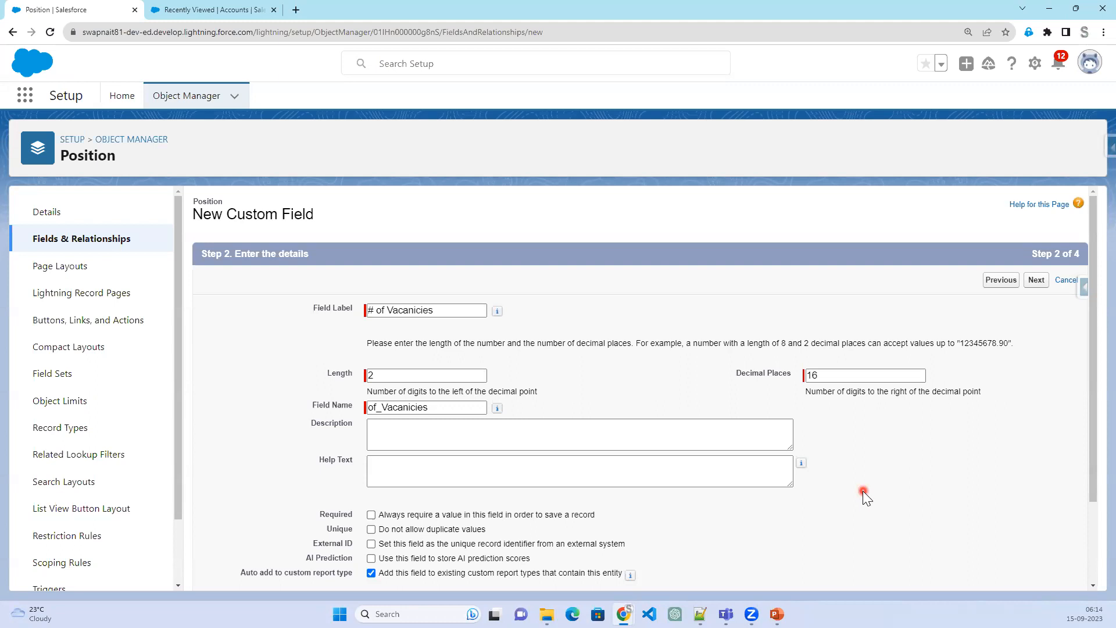
Change the number field's decimal places to 1
left_click(847, 375)
key("BackSpace")
type("1")
left_click(834, 456)
Examine the number field's Required option and the Unique option that disallows duplicate values
scroll(814, 472, "down", 2)
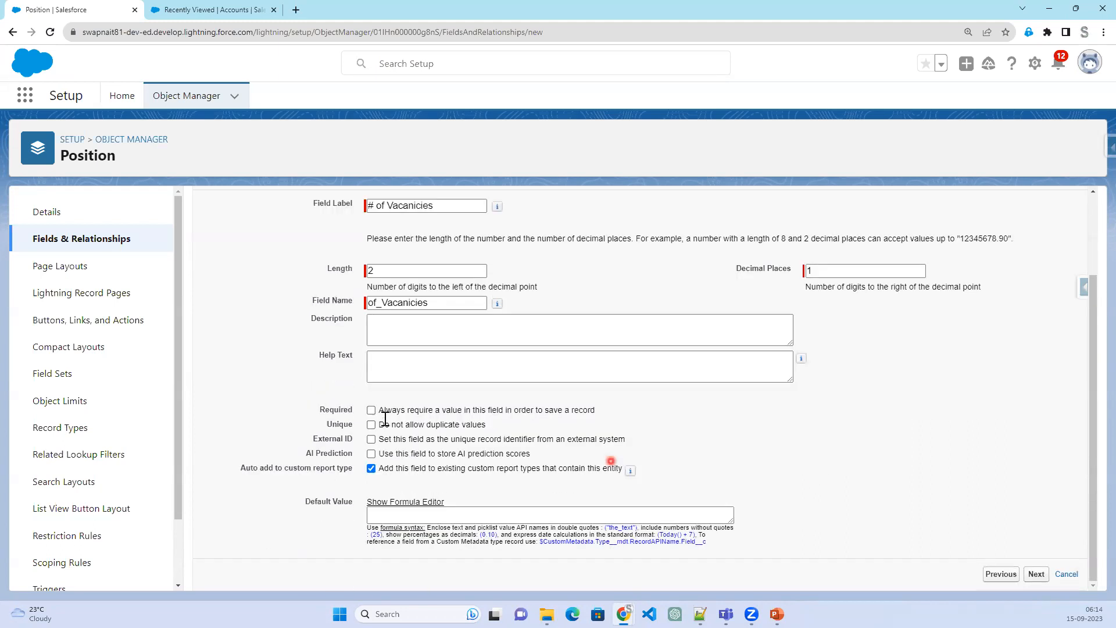
left_click_drag(379, 410, 612, 411)
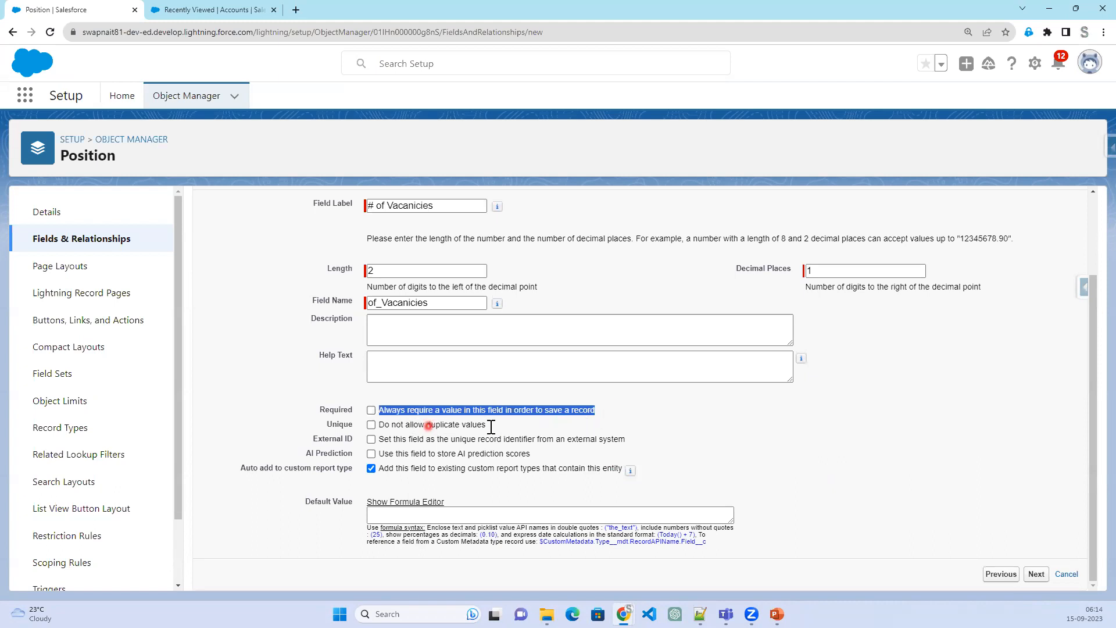
left_click(518, 428)
left_click_drag(517, 427, 372, 431)
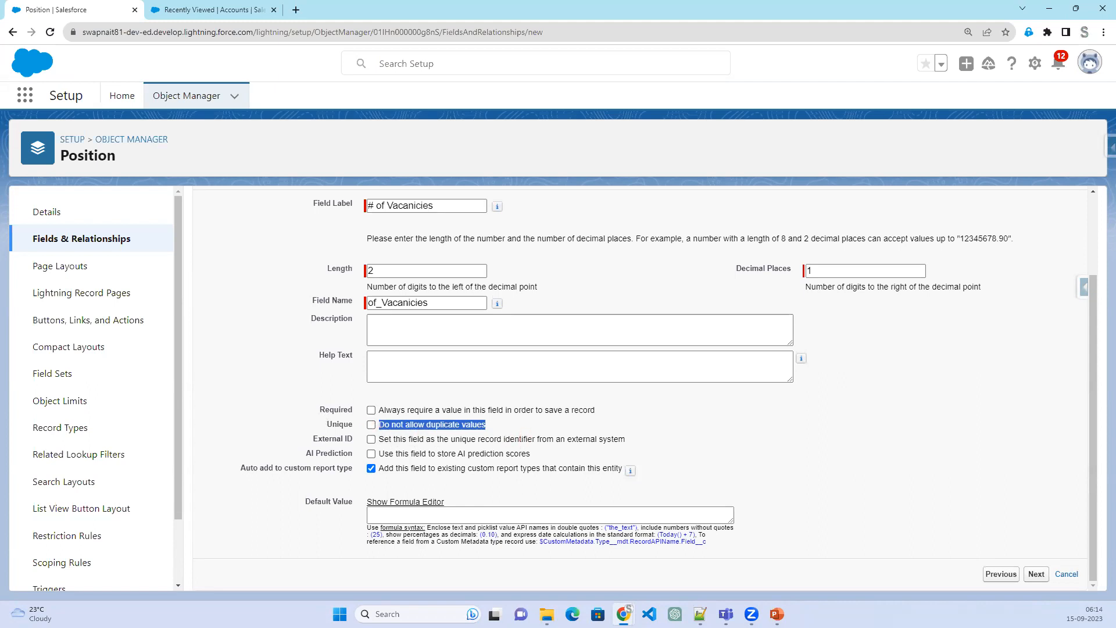
Sketch the number 10 with lines branching beneath it and a check mark beside the Unique option to illustrate duplicate values
mouse_move(196, 196)
left_mouse_down()
mouse_move(197, 249)
mouse_move(238, 218)
mouse_move(223, 202)
left_mouse_up()
left_click_drag(210, 250, 189, 309)
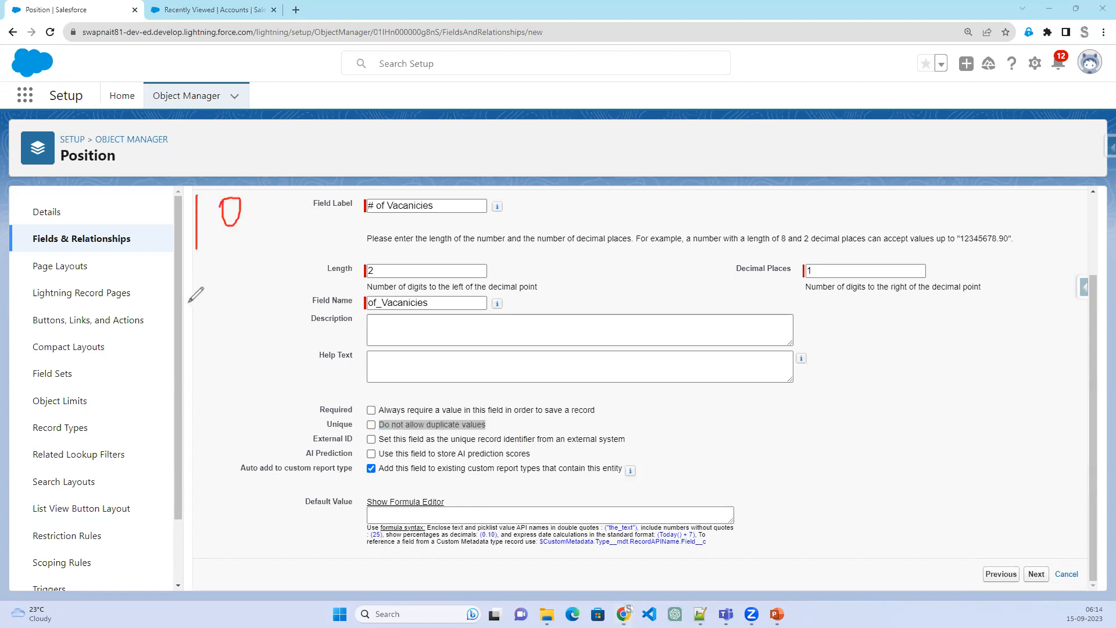
mouse_move(210, 247)
left_mouse_down()
mouse_move(234, 301)
mouse_move(256, 290)
left_mouse_up()
left_click_drag(210, 248, 277, 278)
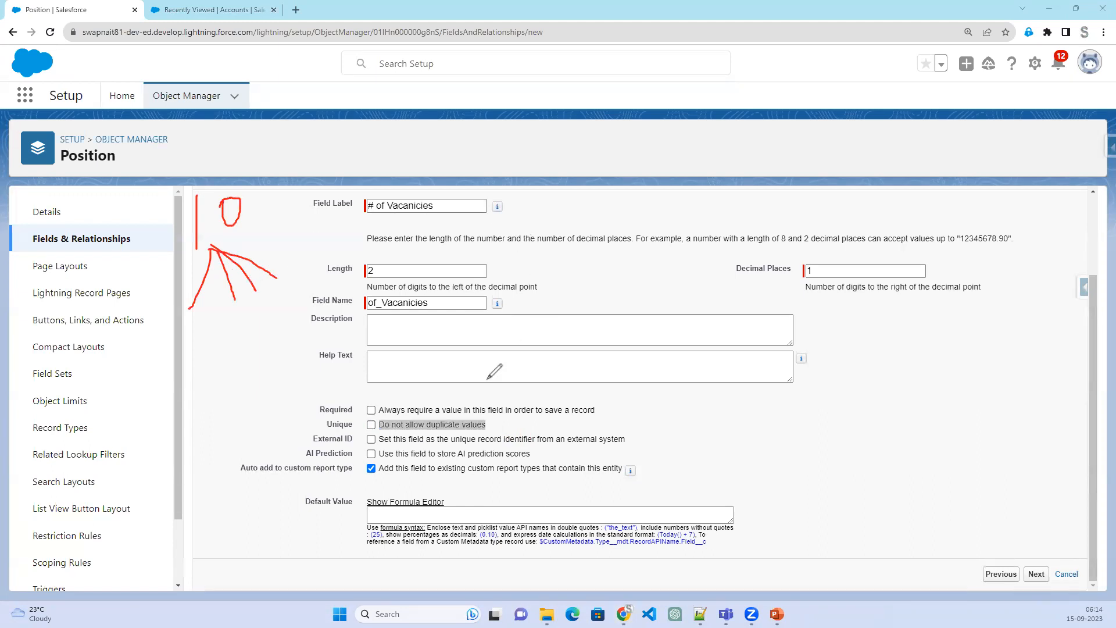
mouse_move(298, 420)
left_mouse_down()
mouse_move(307, 431)
mouse_move(347, 411)
left_mouse_up()
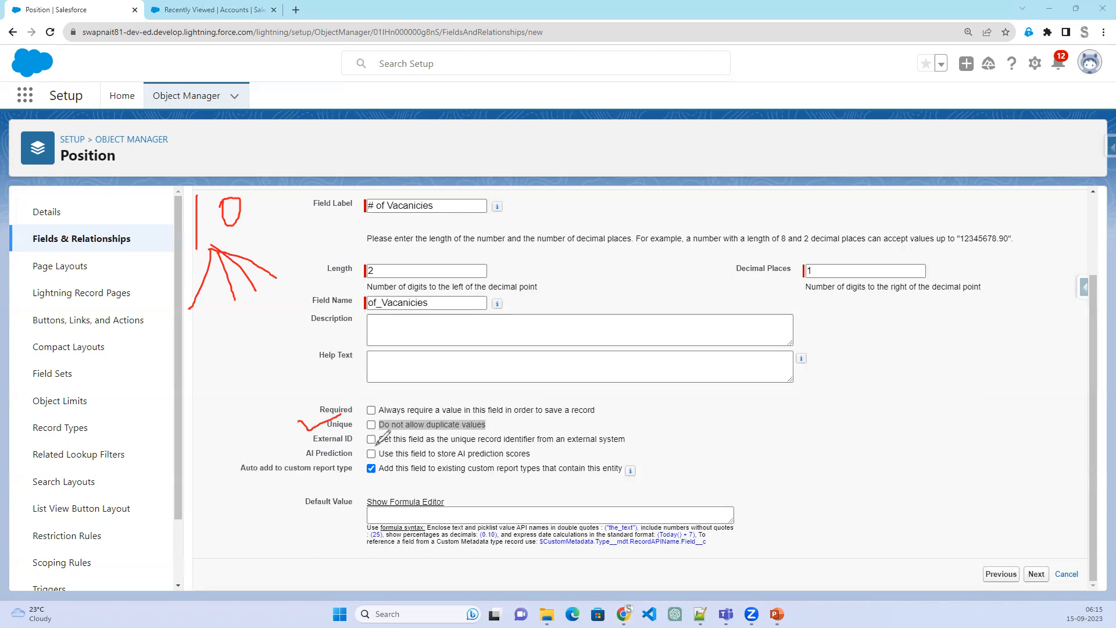
Underline the External ID option's description about a unique record identifier from an external system, and circle its label
left_click_drag(376, 445, 551, 444)
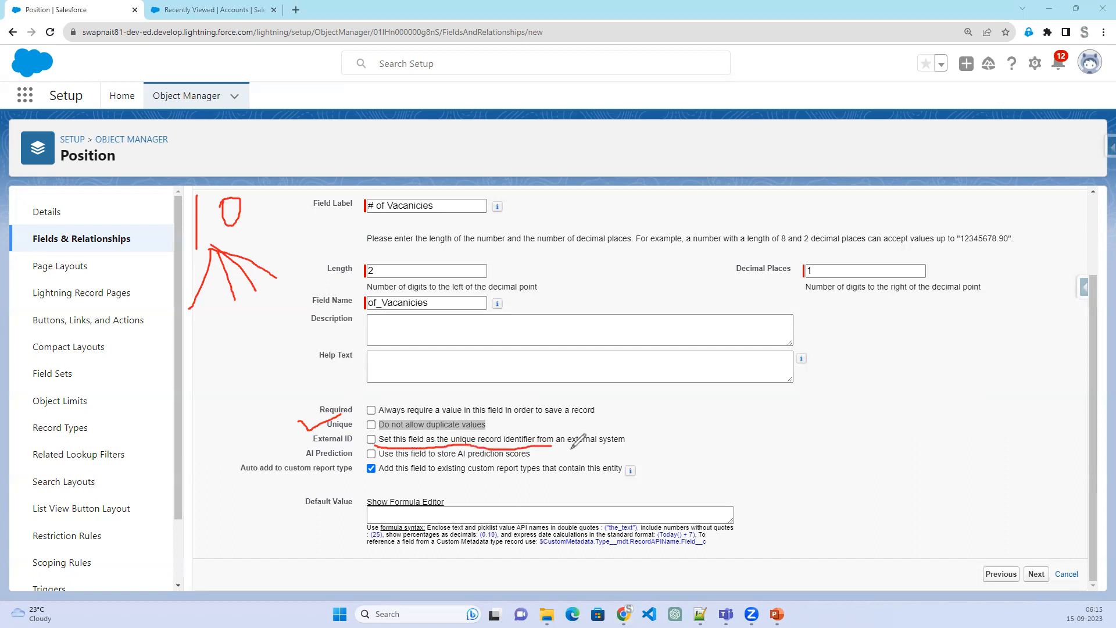
left_click_drag(560, 447, 621, 444)
left_click_drag(297, 438, 311, 437)
mouse_move(364, 434)
left_mouse_down()
mouse_move(313, 444)
mouse_move(360, 447)
mouse_move(365, 434)
left_mouse_up()
Sketch two boxes connected by curved arrows beside the External ID option to illustrate data coming from an external system
left_click(989, 454)
left_click_drag(988, 453, 765, 427)
mouse_move(765, 414)
left_mouse_down()
mouse_move(757, 442)
mouse_move(782, 433)
left_mouse_up()
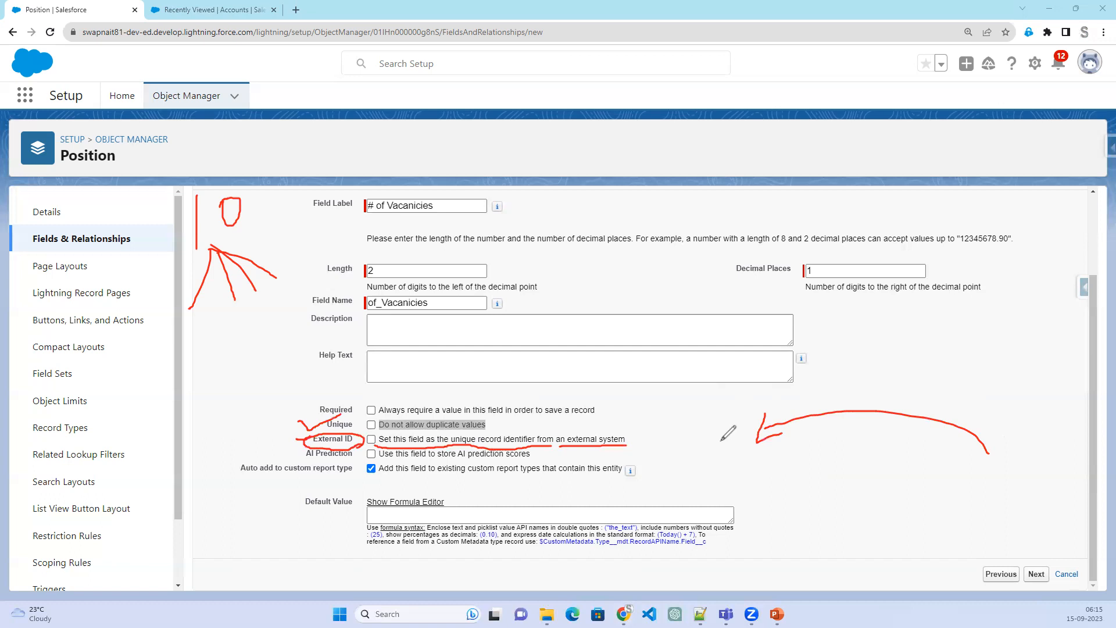
left_click(965, 463)
mouse_move(995, 457)
left_mouse_down()
mouse_move(949, 493)
mouse_move(936, 467)
mouse_move(980, 476)
mouse_move(956, 477)
mouse_move(972, 457)
mouse_move(860, 422)
left_mouse_up()
mouse_move(860, 422)
left_mouse_down()
mouse_move(798, 446)
mouse_move(821, 462)
left_mouse_up()
mouse_move(739, 474)
left_mouse_down()
mouse_move(820, 461)
mouse_move(759, 507)
mouse_move(741, 474)
left_mouse_up()
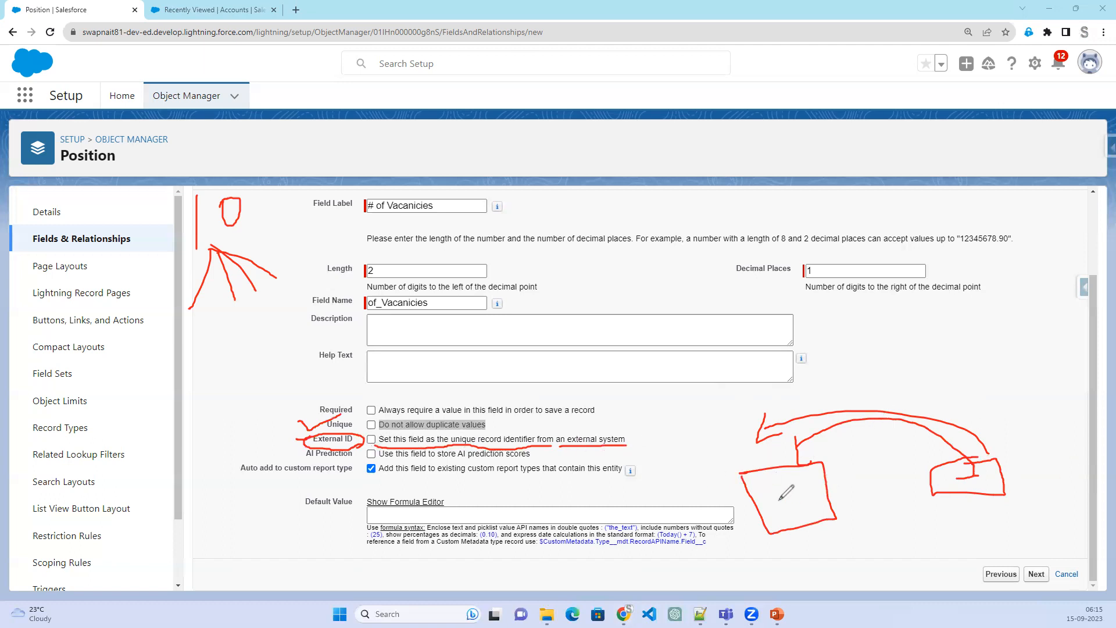
Add a record box and an underlined "id" to the External ID sketch, loop the earlier sketch, and clear all drawings
mouse_move(800, 494)
left_mouse_down()
mouse_move(791, 508)
mouse_move(775, 497)
mouse_move(794, 493)
left_mouse_up()
mouse_move(670, 405)
left_mouse_down()
mouse_move(674, 431)
mouse_move(673, 392)
left_mouse_up()
mouse_move(705, 411)
left_mouse_down()
mouse_move(710, 433)
mouse_move(702, 380)
mouse_move(731, 414)
left_mouse_up()
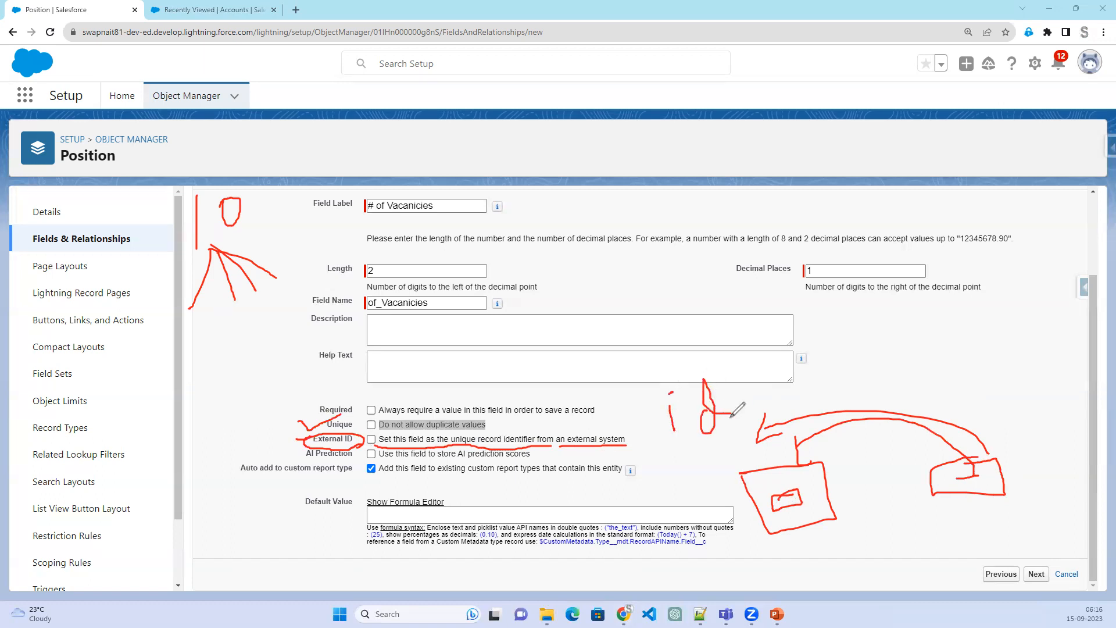
left_click_drag(653, 451, 723, 433)
mouse_move(236, 279)
left_mouse_down()
mouse_move(336, 260)
mouse_move(273, 193)
mouse_move(220, 221)
left_mouse_up()
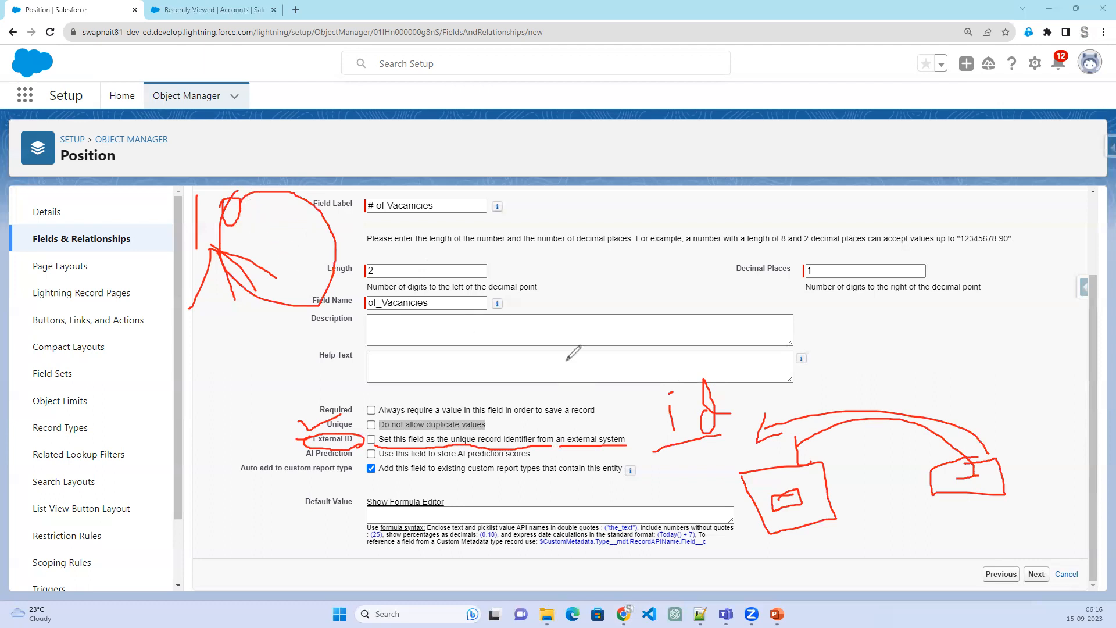
mouse_move(796, 462)
left_mouse_down()
mouse_move(840, 441)
mouse_move(924, 446)
mouse_move(807, 455)
left_mouse_up()
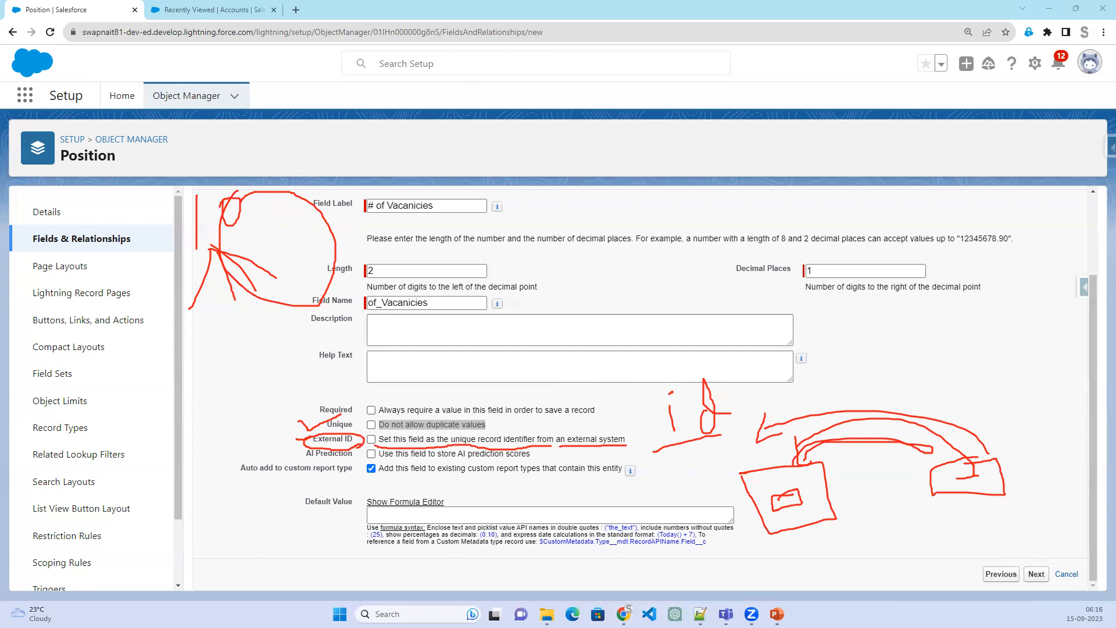
key("Escape")
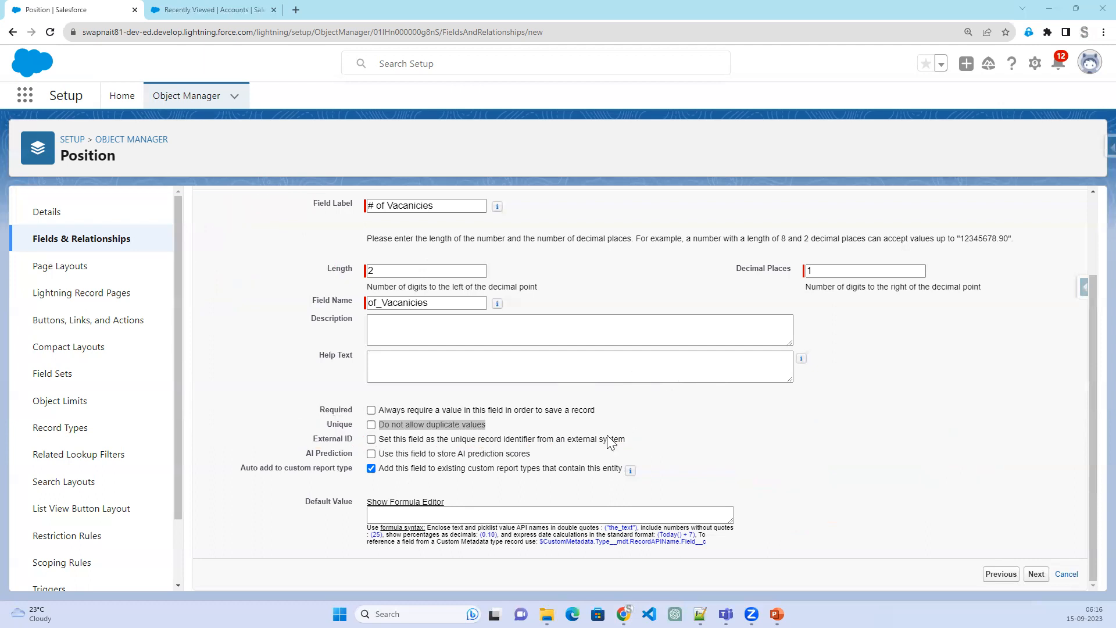
Highlight the AI Prediction option's description, enable the option for the # of Vacanicies field, and continue to field-level security
left_click(385, 454)
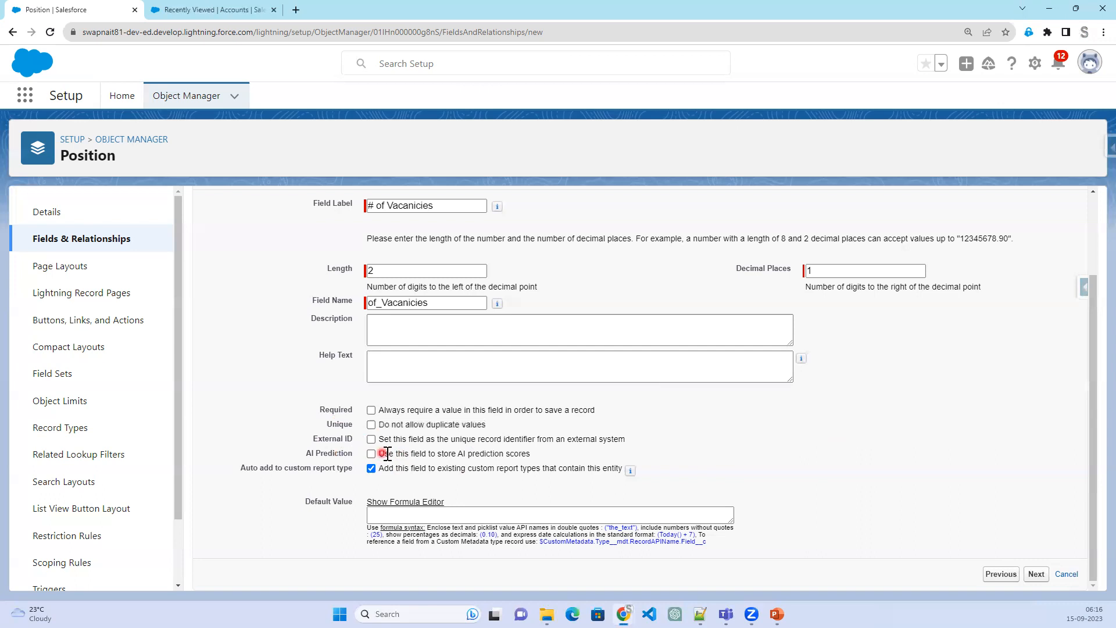
left_click_drag(387, 454, 541, 450)
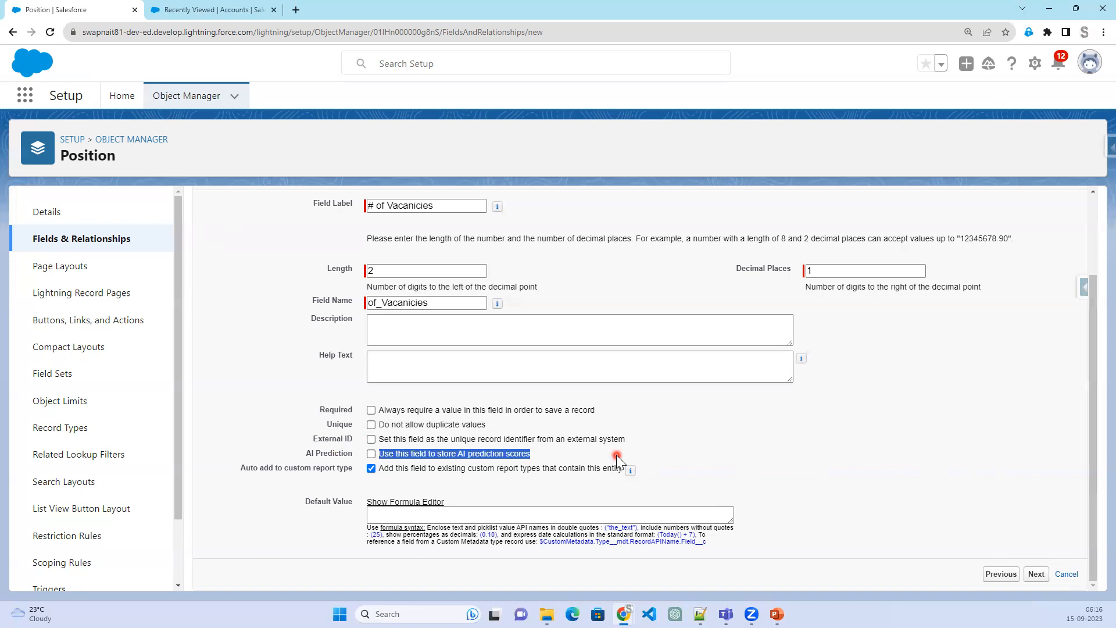
left_click(371, 454)
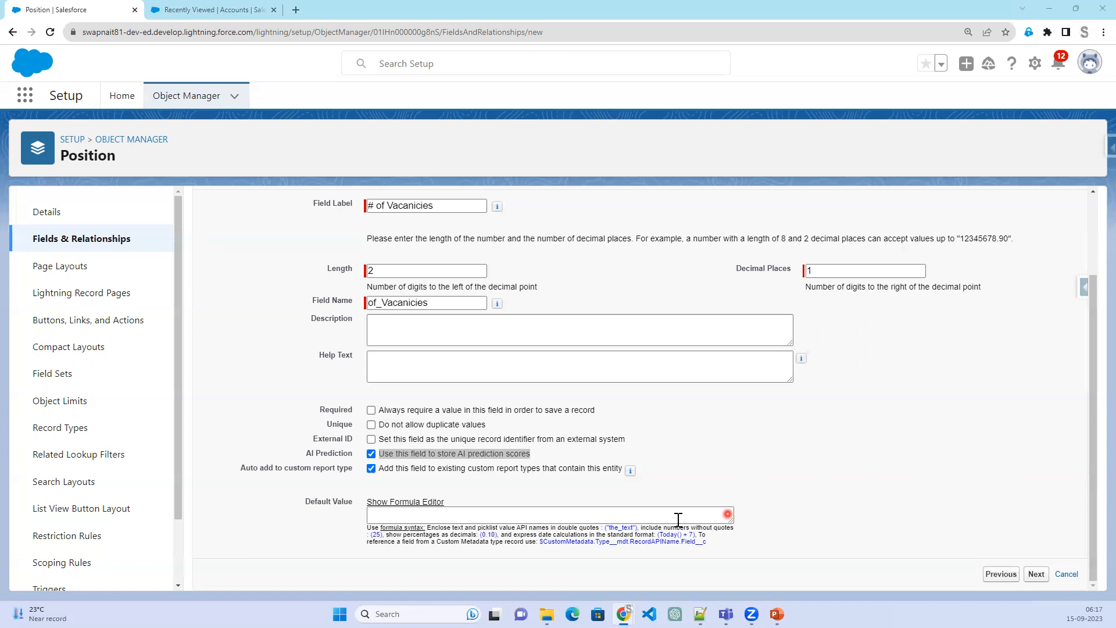
left_click(1036, 574)
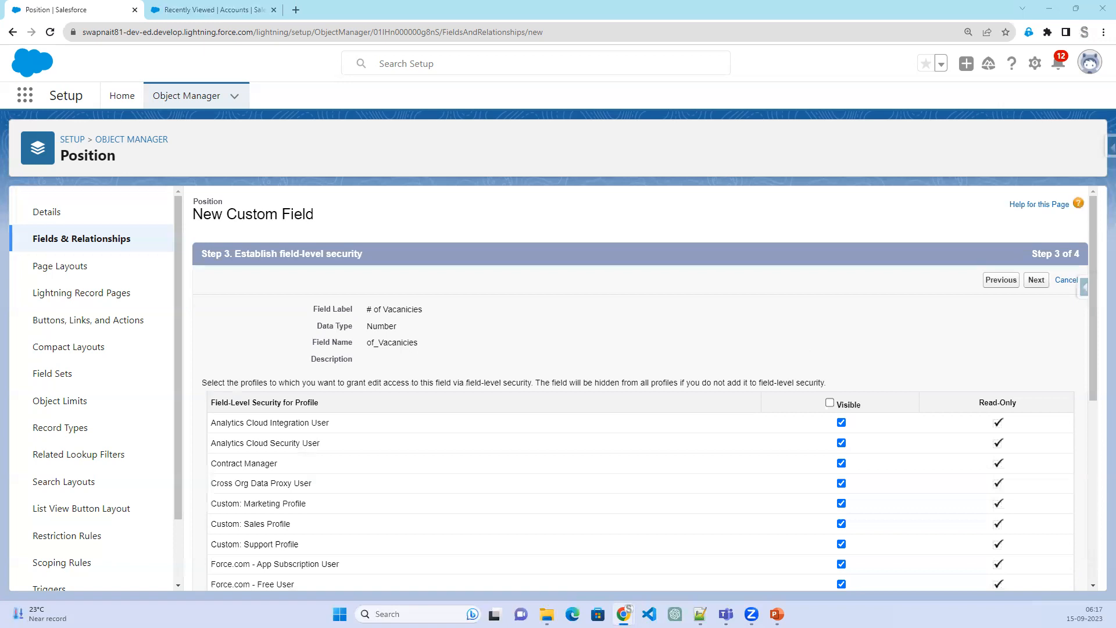
Review the profile visibility of the # of Vacanicies field, accept the default security and page layout, and save it to start another field
left_click_drag(370, 343, 466, 348)
scroll(588, 389, "down", 4)
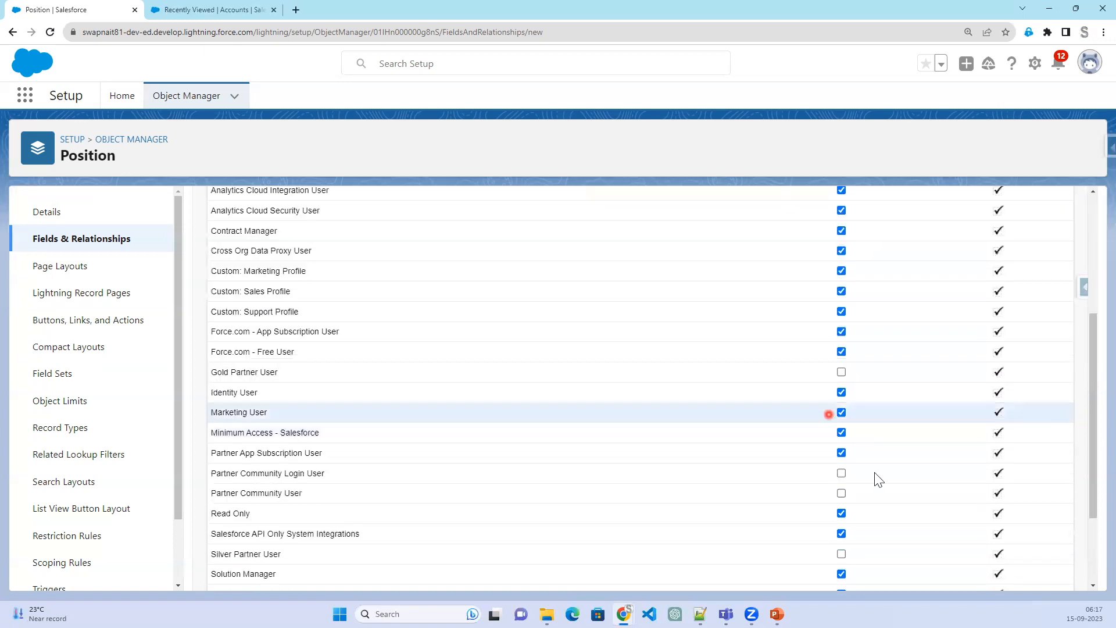
scroll(877, 478, "down", 3)
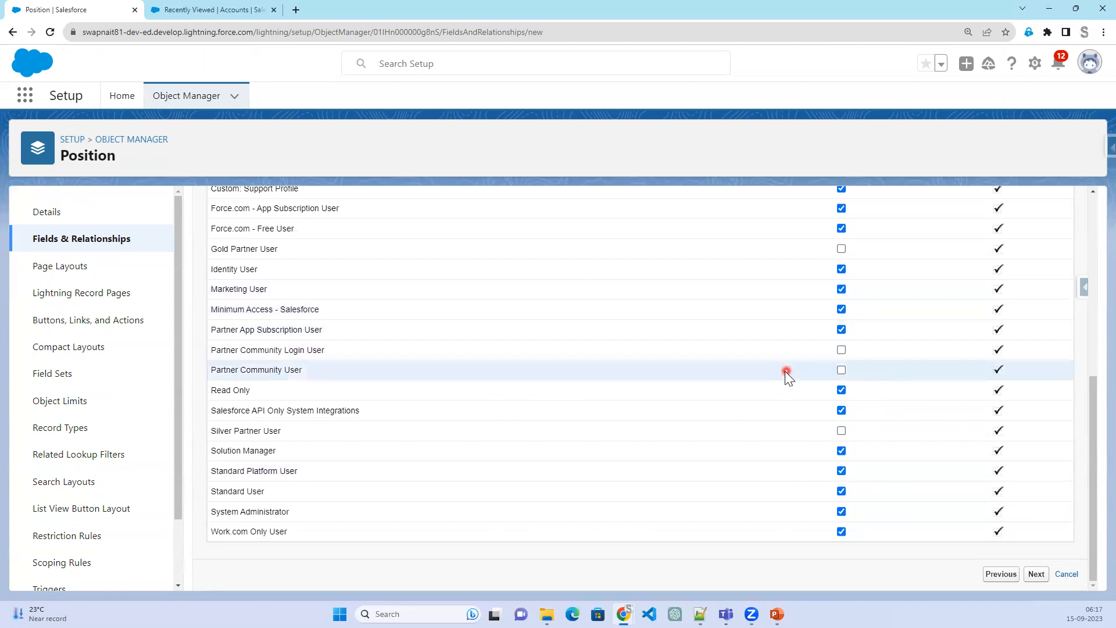
scroll(785, 370, "up", 7)
left_click(1035, 281)
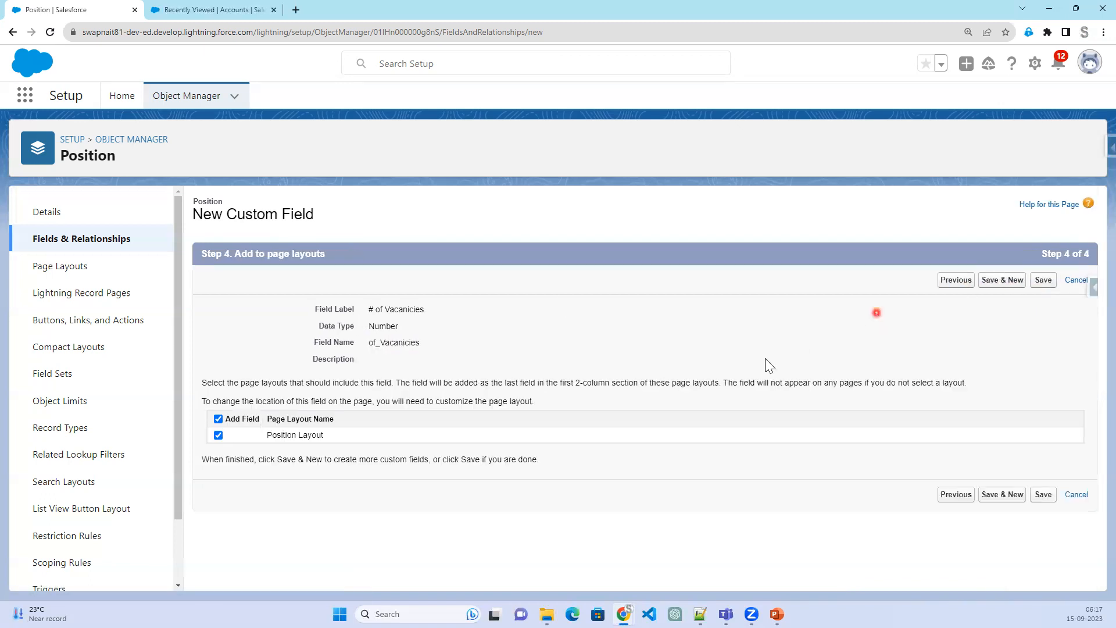
left_click(1002, 280)
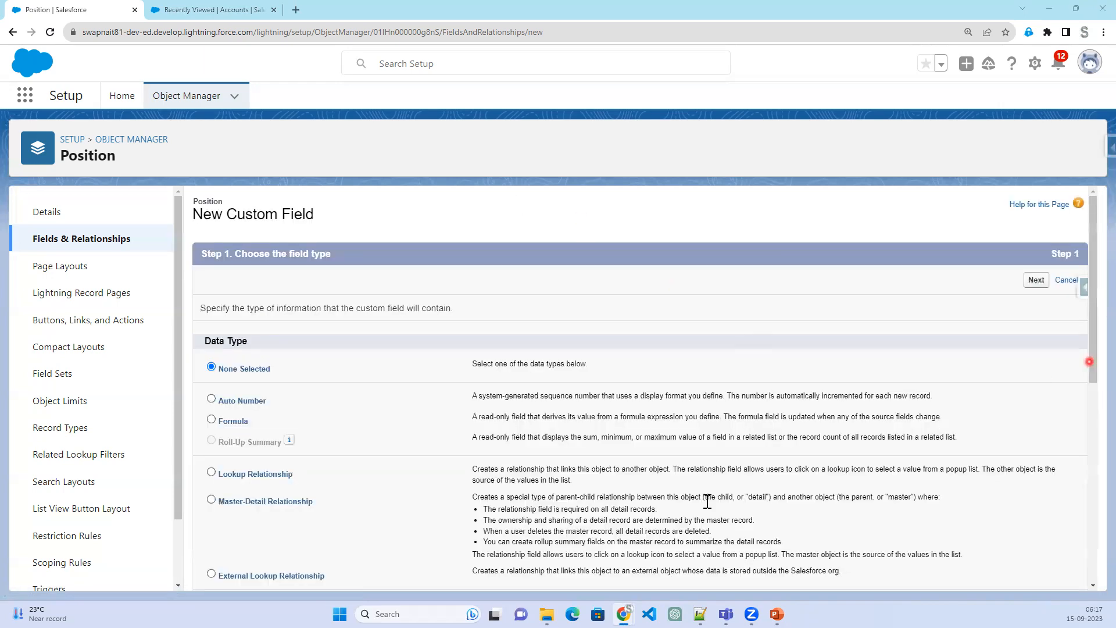
Choose Picklist as the data type of the new custom field and continue to its details
scroll(696, 492, "down", 5)
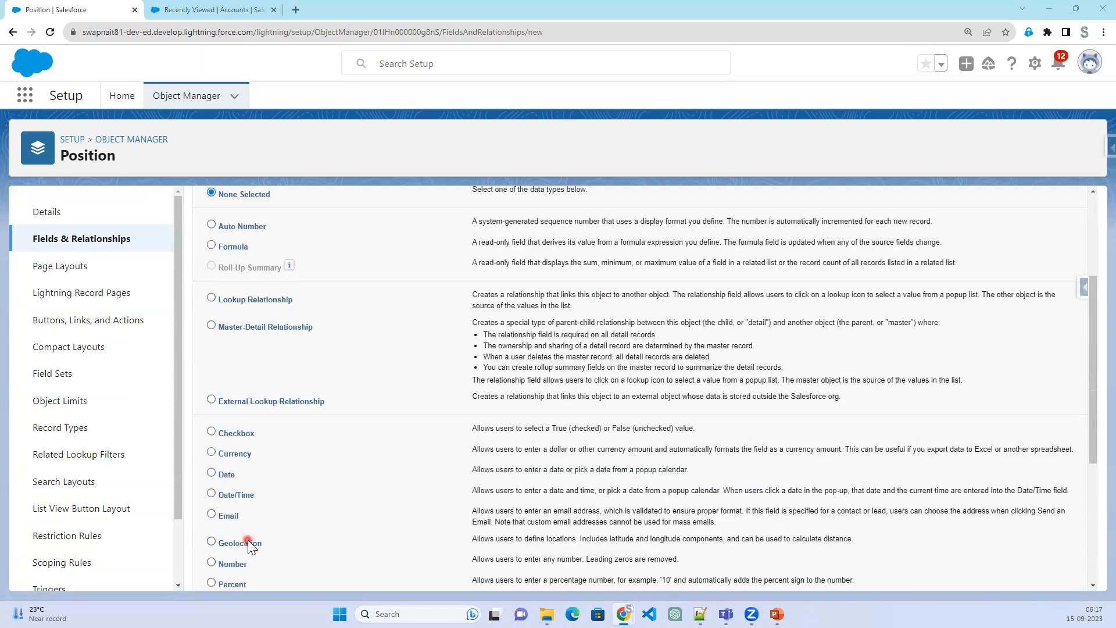
left_click(227, 510)
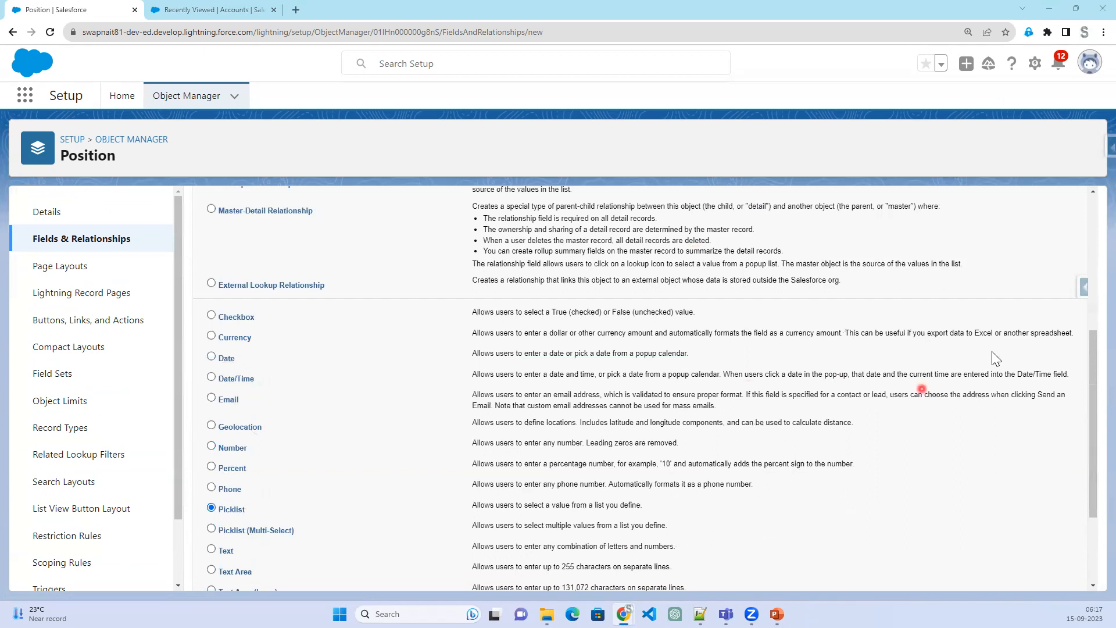
scroll(997, 356, "up", 4)
left_click(1036, 225)
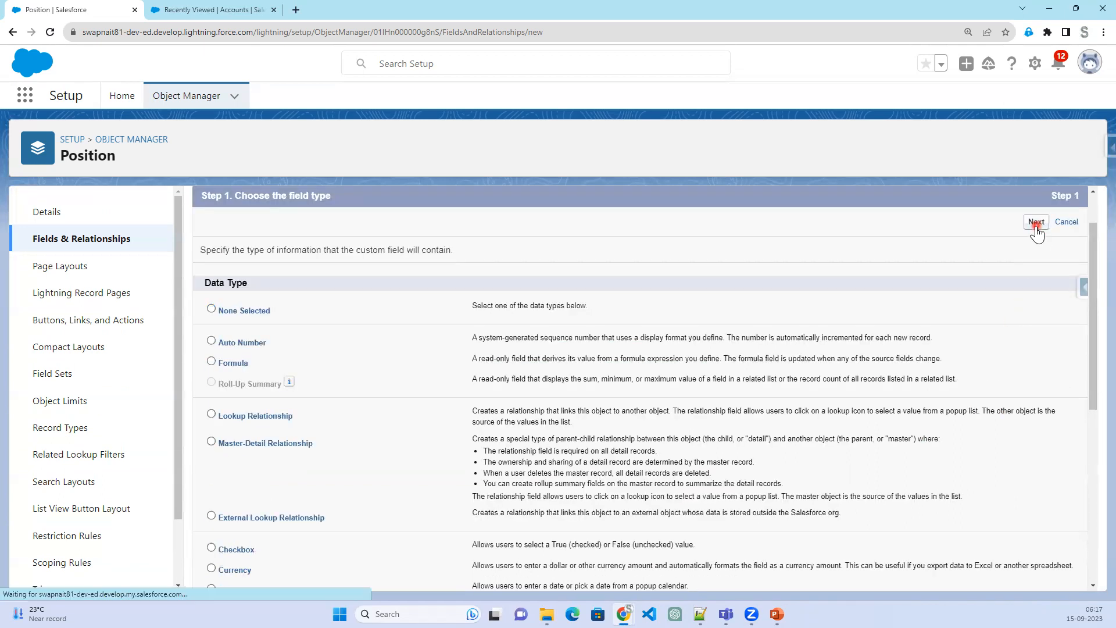
Label the picklist field Position Status and enter the values New, In-proess and Closed on separate lines
left_click(427, 305)
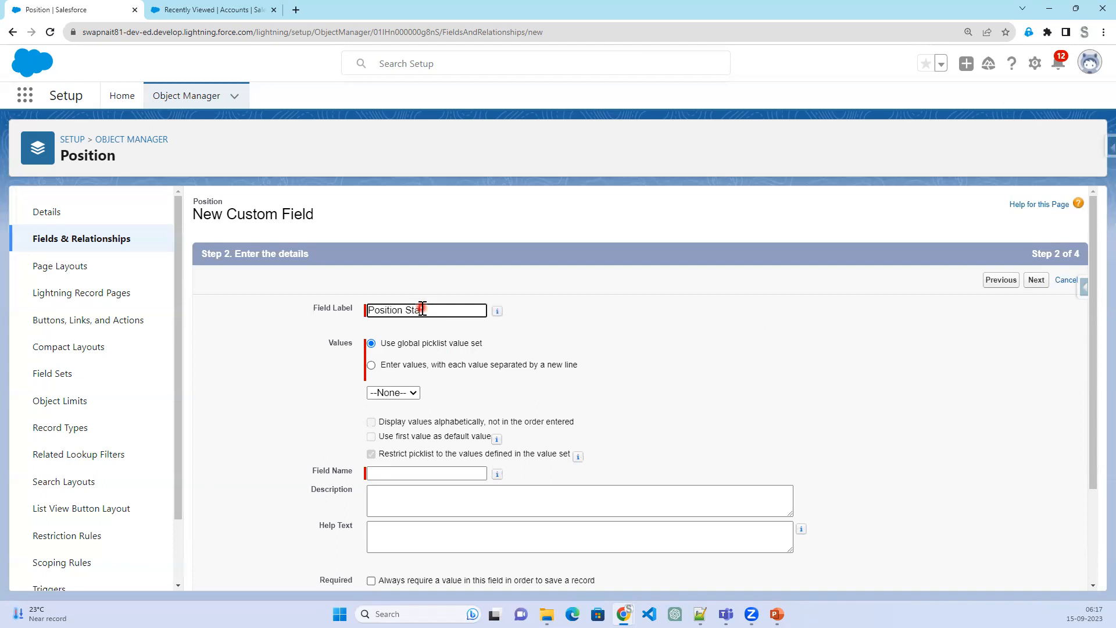
left_click(407, 364)
left_click(401, 410)
type("New ")
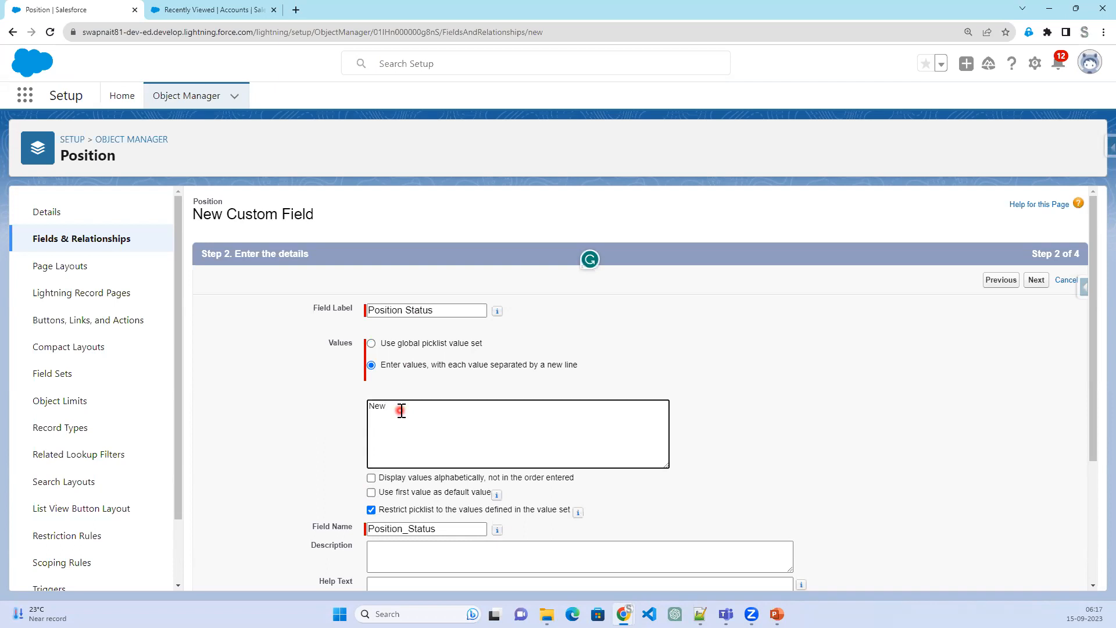
type("Inprocess")
key("Return")
type("C")
type("-proess")
left_click(814, 395)
Accept the default field-level security and page layout for Position Status, and save it to start another field
scroll(810, 398, "down", 4)
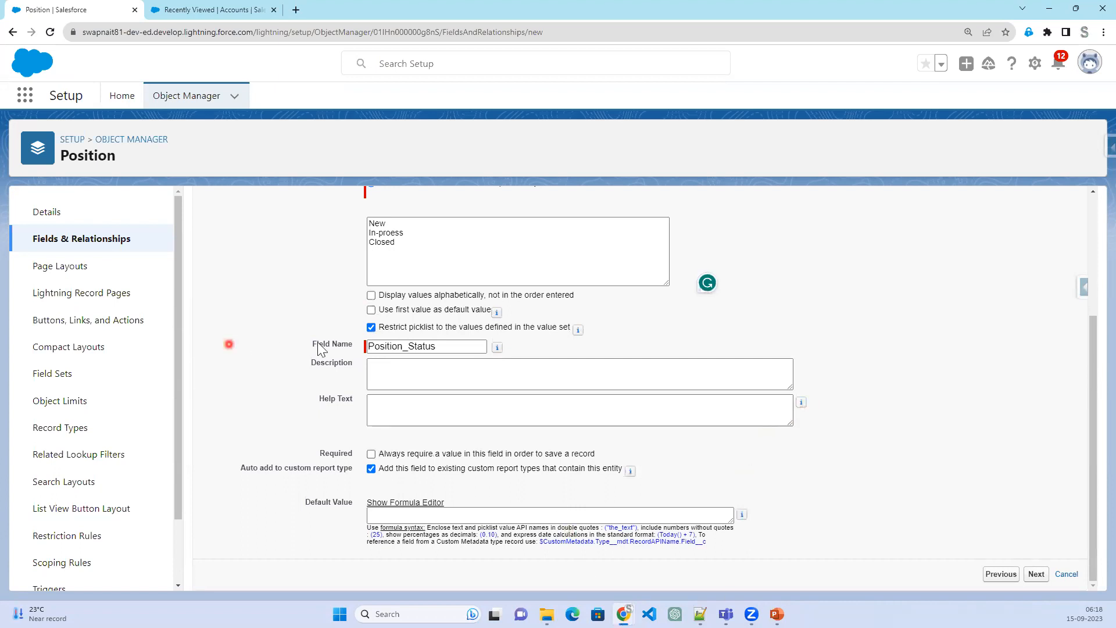
left_click(421, 310)
left_click(437, 309)
left_click(1037, 574)
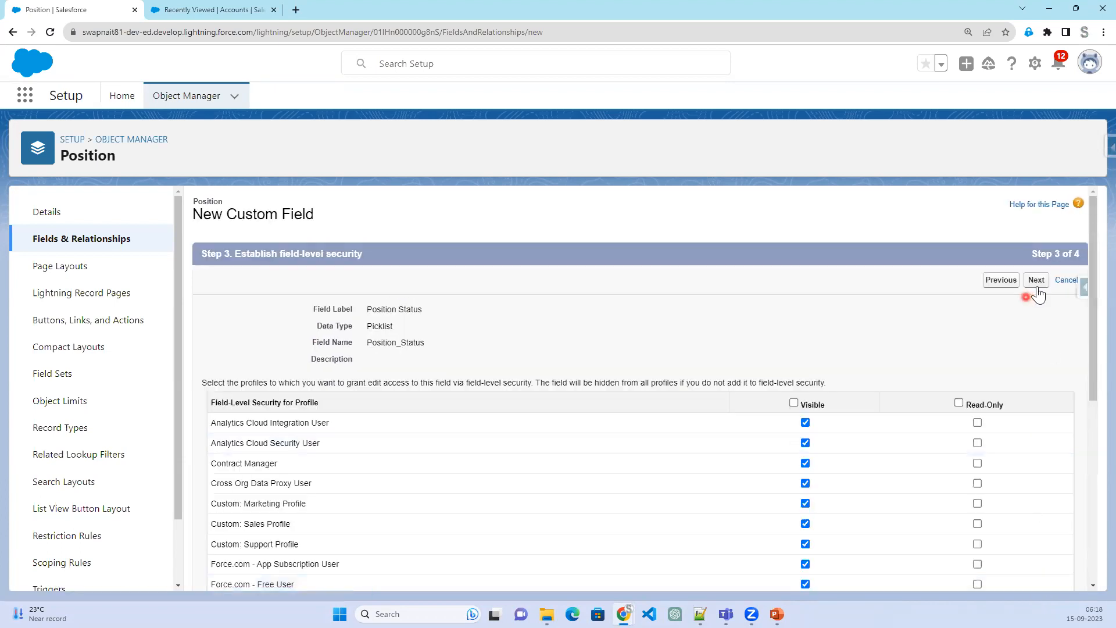
left_click(1023, 285)
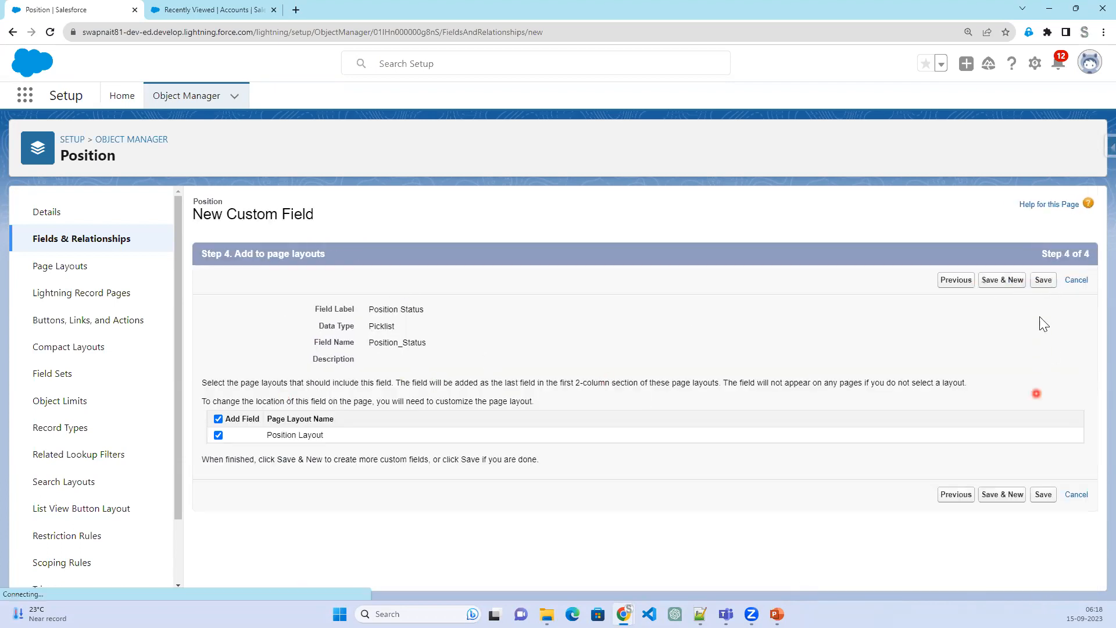
left_click(1006, 282)
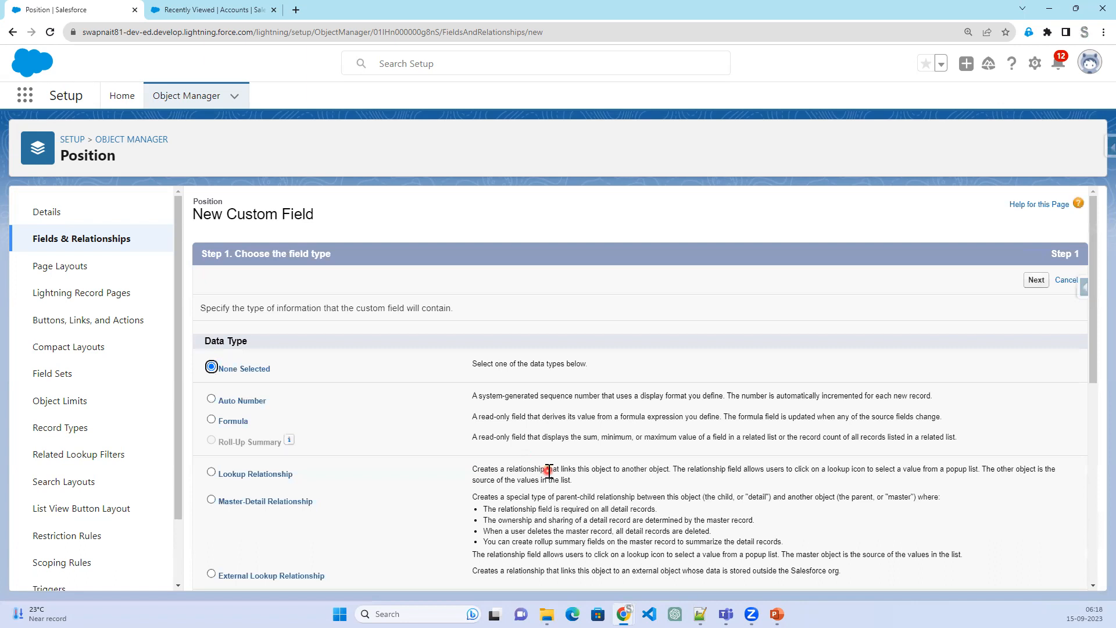
Choose Date as the data type of the new custom field and continue to its details
scroll(549, 471, "down", 5)
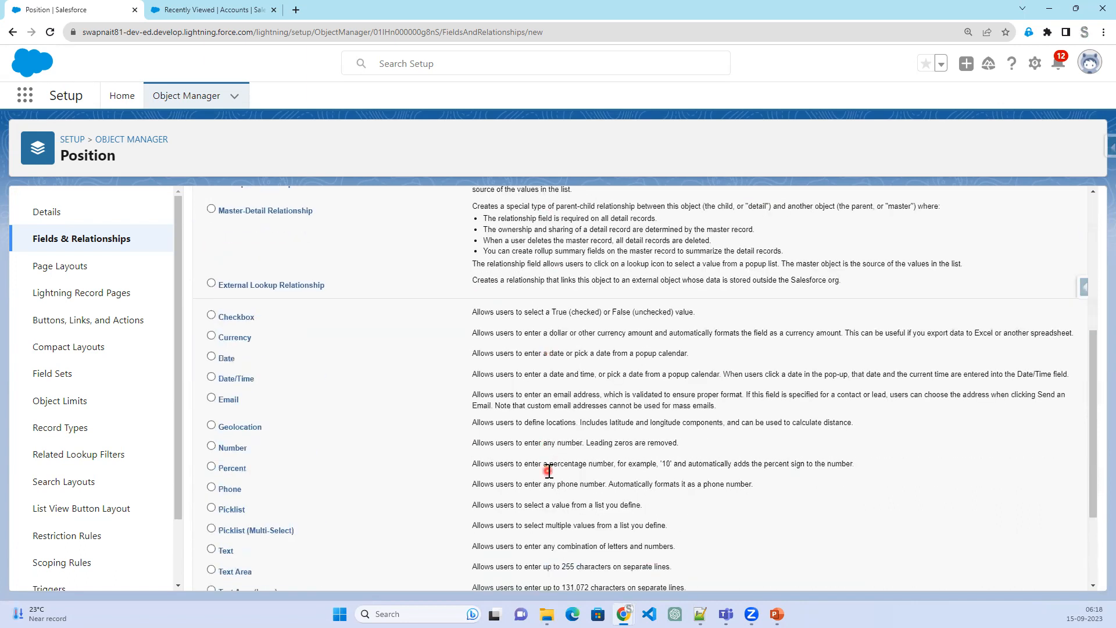
left_click(213, 357)
scroll(660, 430, "up", 5)
left_click(1037, 281)
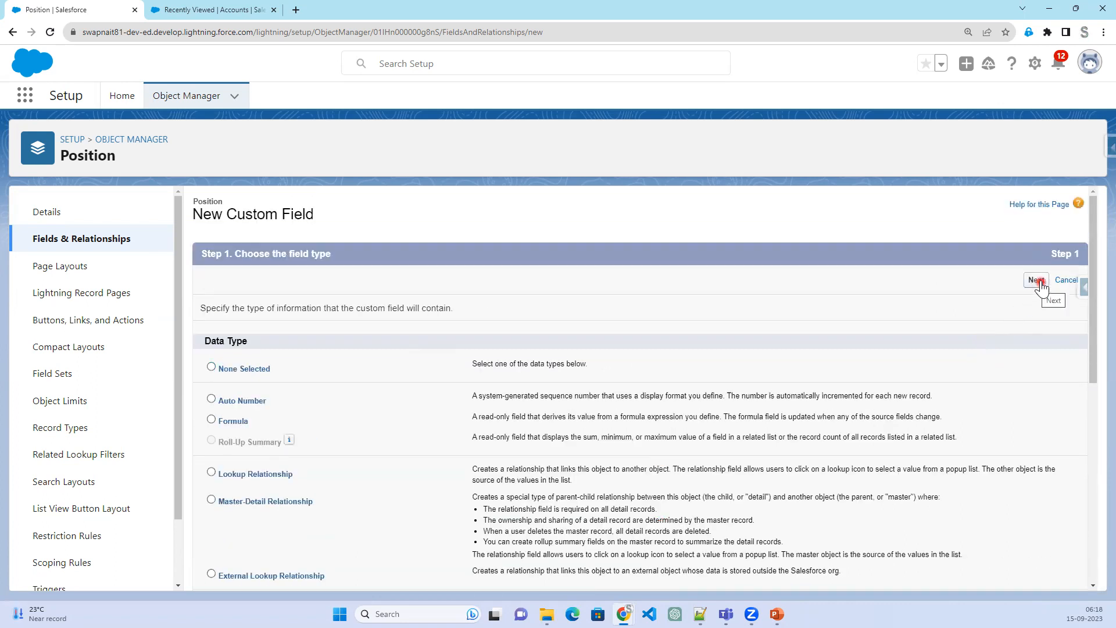
Replace the suggested label text and label the date field Open Date
left_click(431, 308)
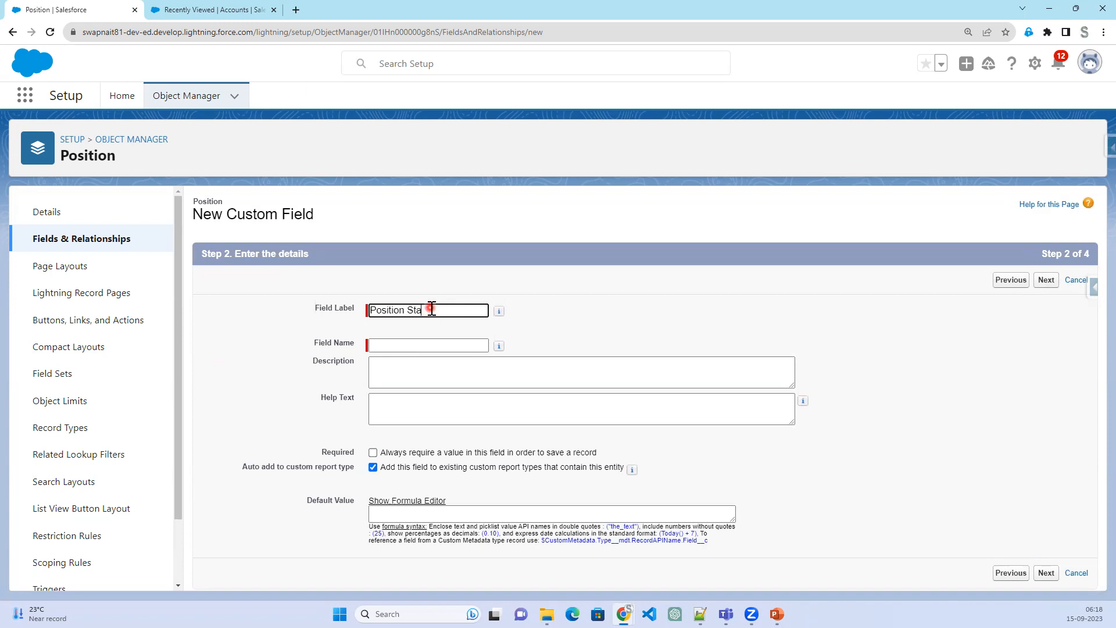
key("BackSpace")
key("BackSpace")
key("BackSpace")
key("BackSpace")
key("BackSpace")
key("Tab")
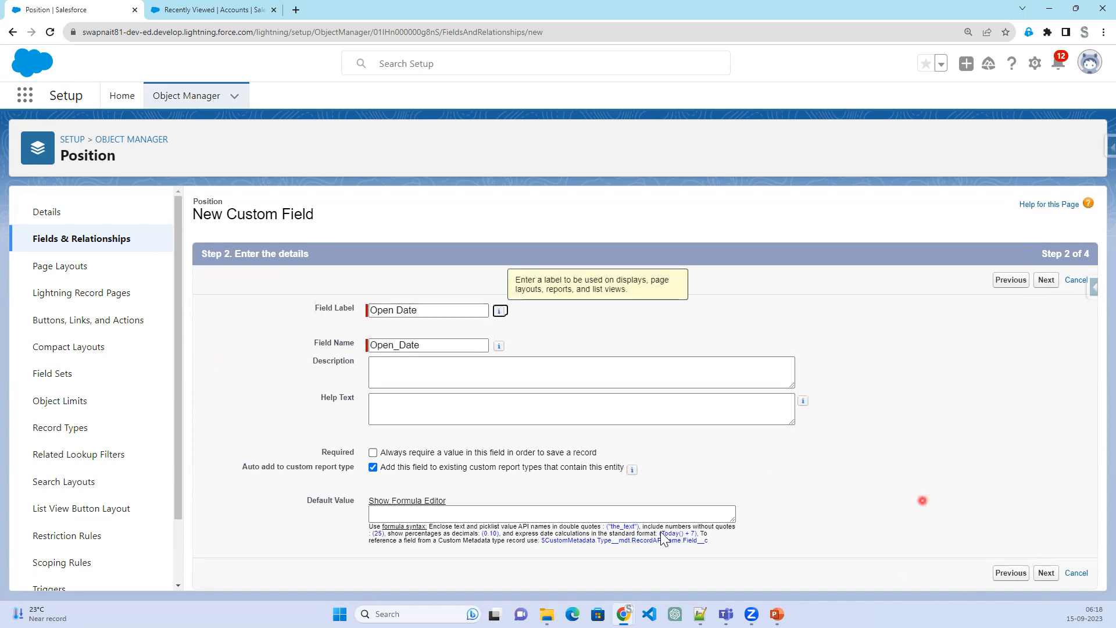
Make a value in the Open Date field always required and continue to field-level security
left_click(471, 456)
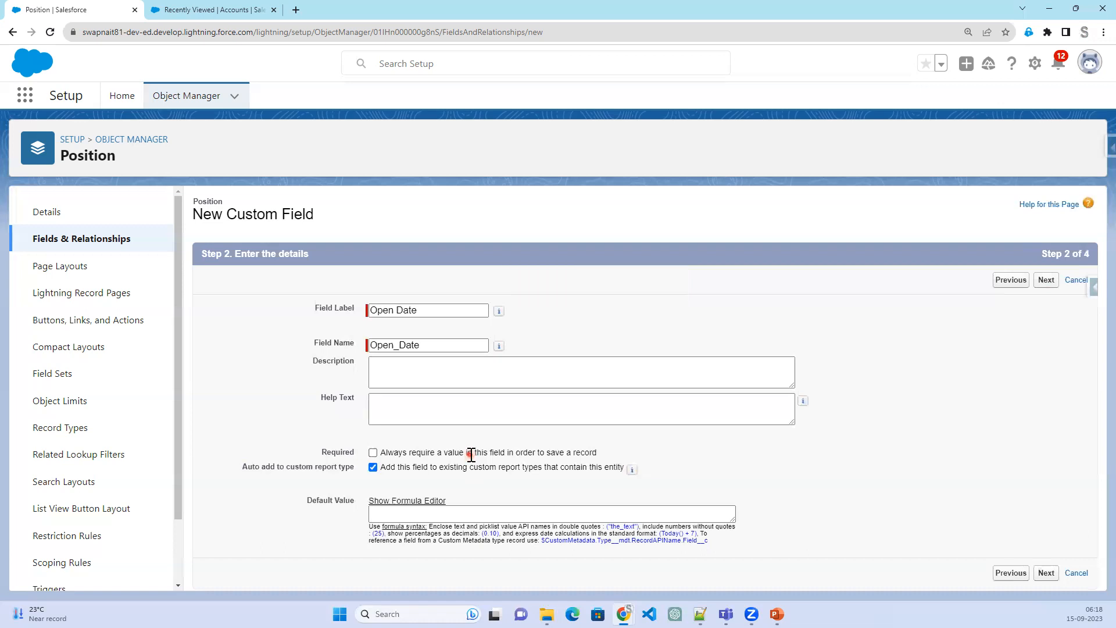
left_click(373, 453)
left_click(1046, 575)
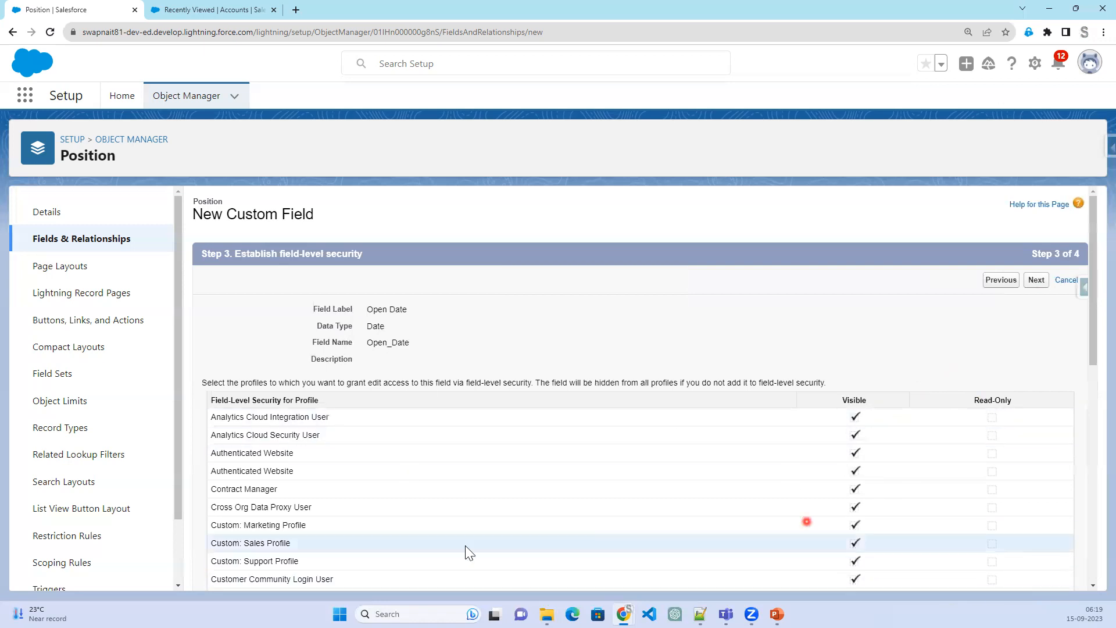
Go back to the Open Date details, remove its Required setting, and return to field-level security to compare the profile options
left_click(995, 282)
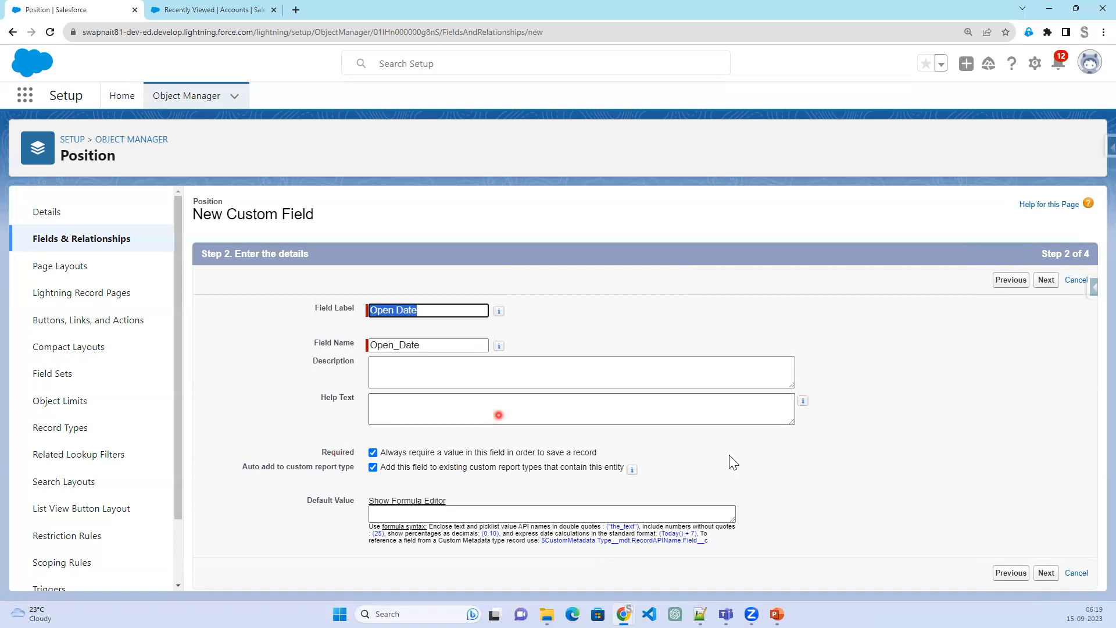
left_click(1046, 573)
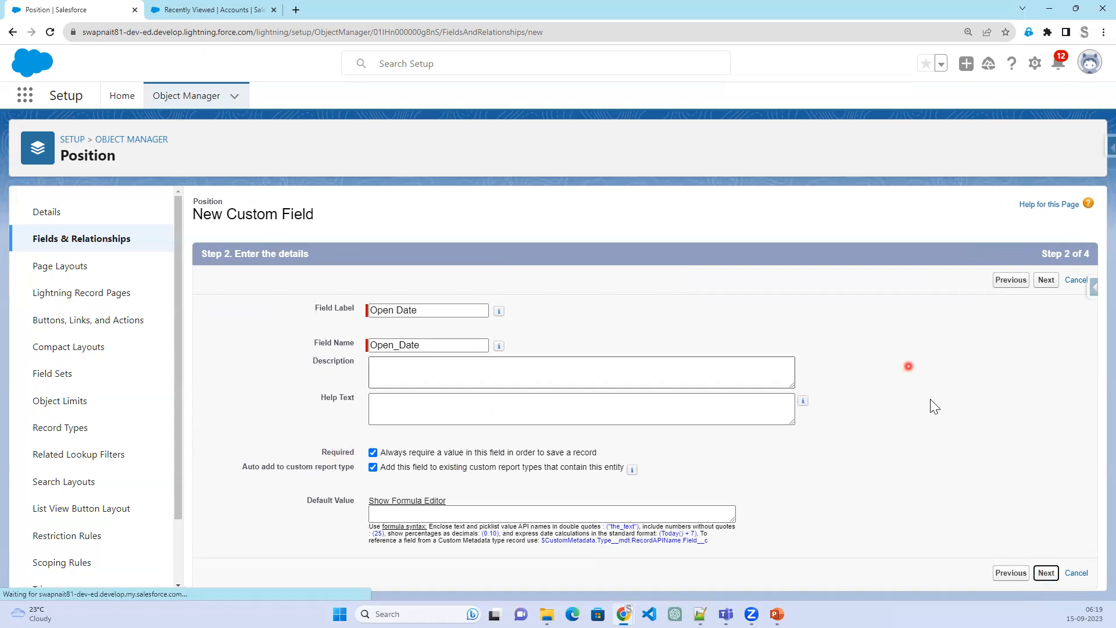
left_click(1000, 281)
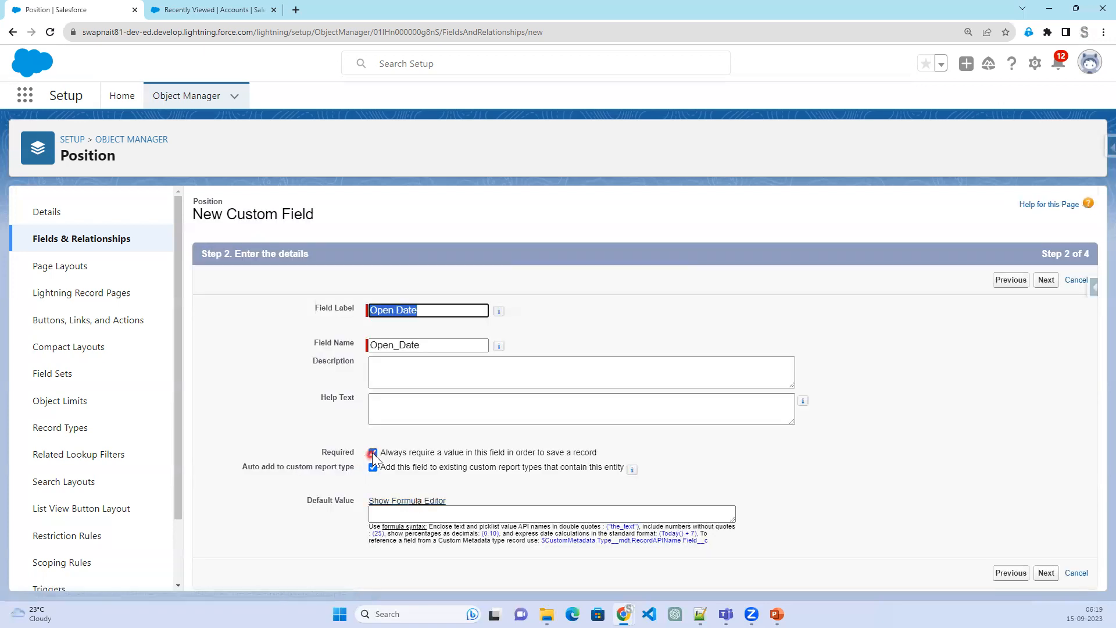
left_click(372, 452)
left_click(1046, 573)
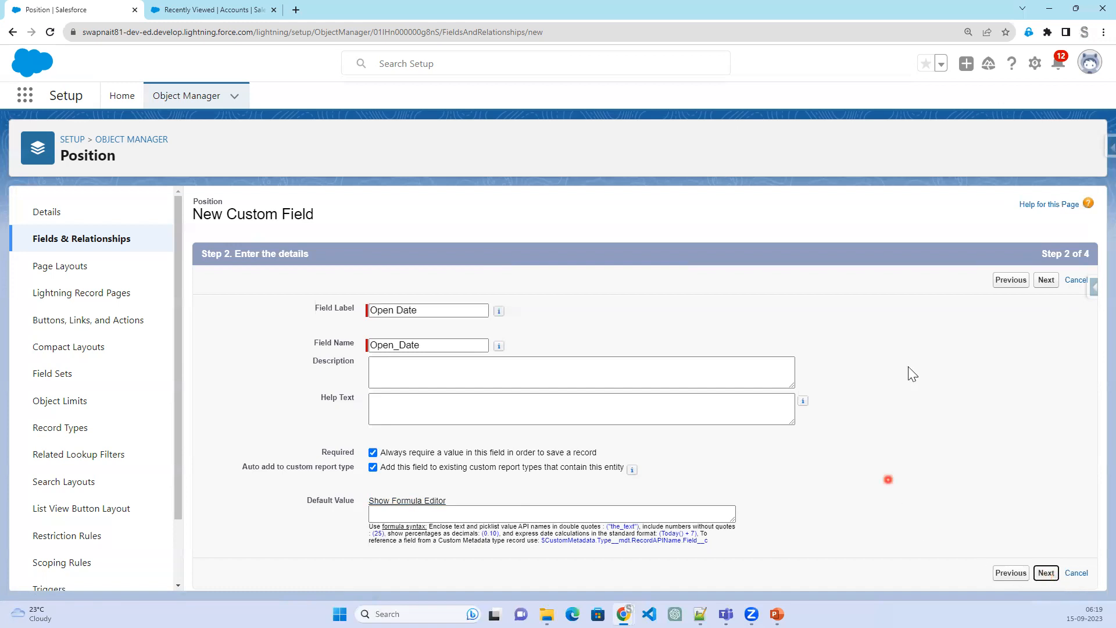
left_click(996, 282)
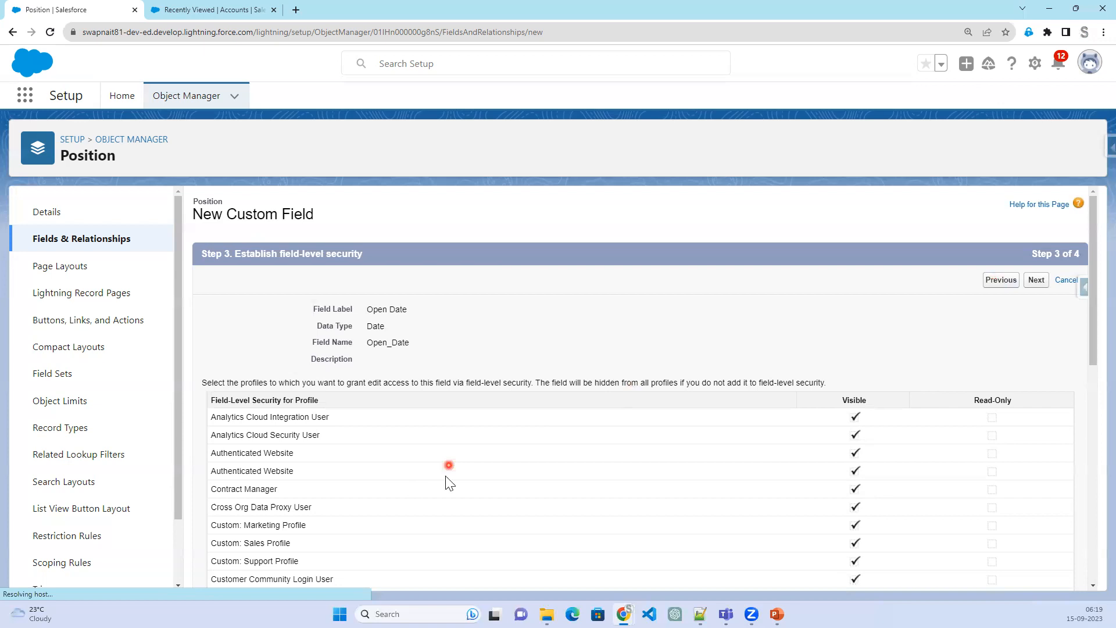
left_click(374, 453)
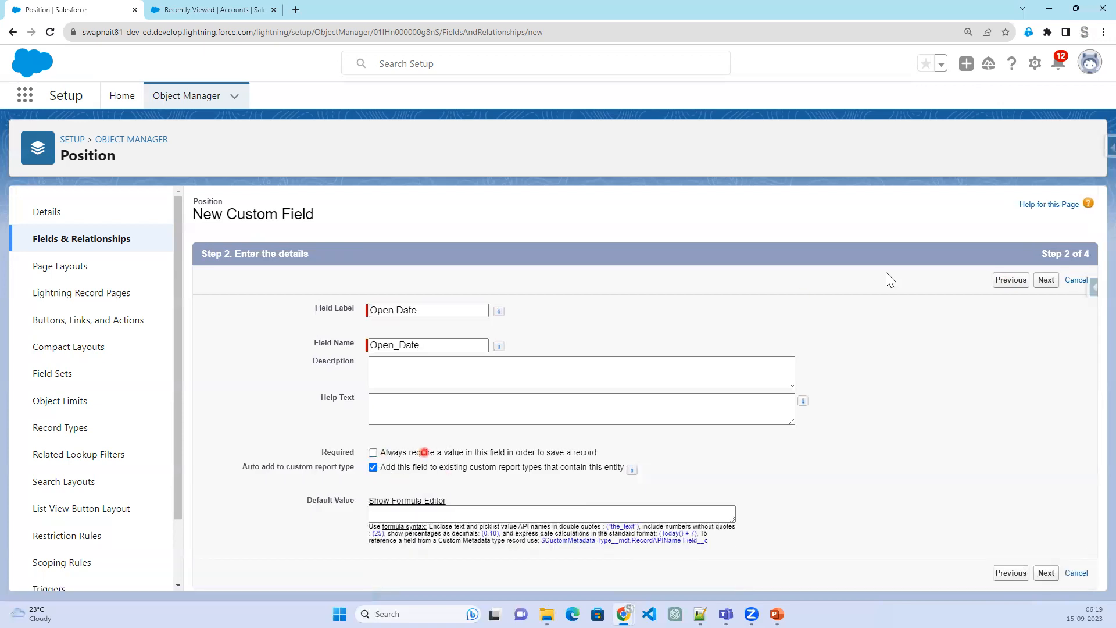
left_click(1046, 282)
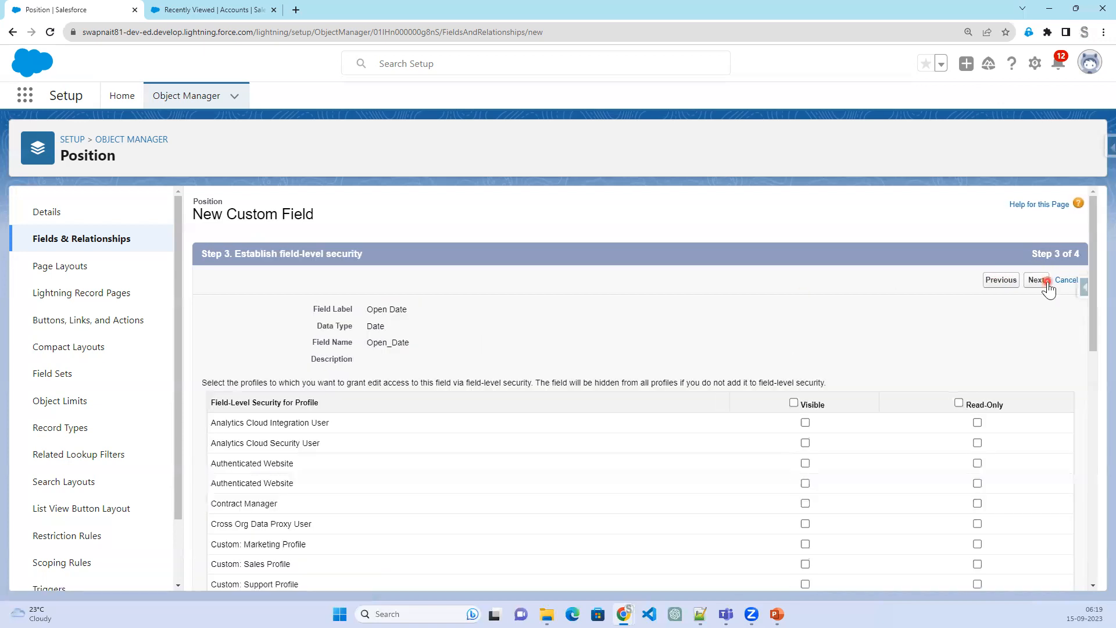
Make the Open Date field visible to all profiles and toggle read-only access for all of them
left_click(795, 403)
left_click(956, 404)
left_click(958, 405)
left_click(958, 405)
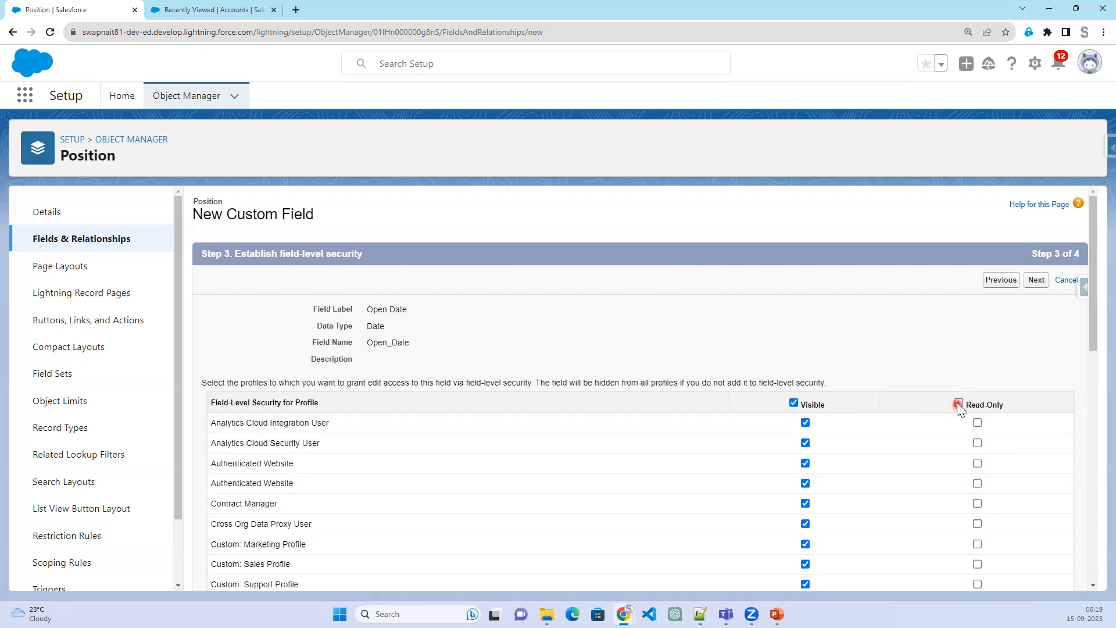
Go back to the Open Date details, make the field required again, and return to field-level security
left_click(999, 285)
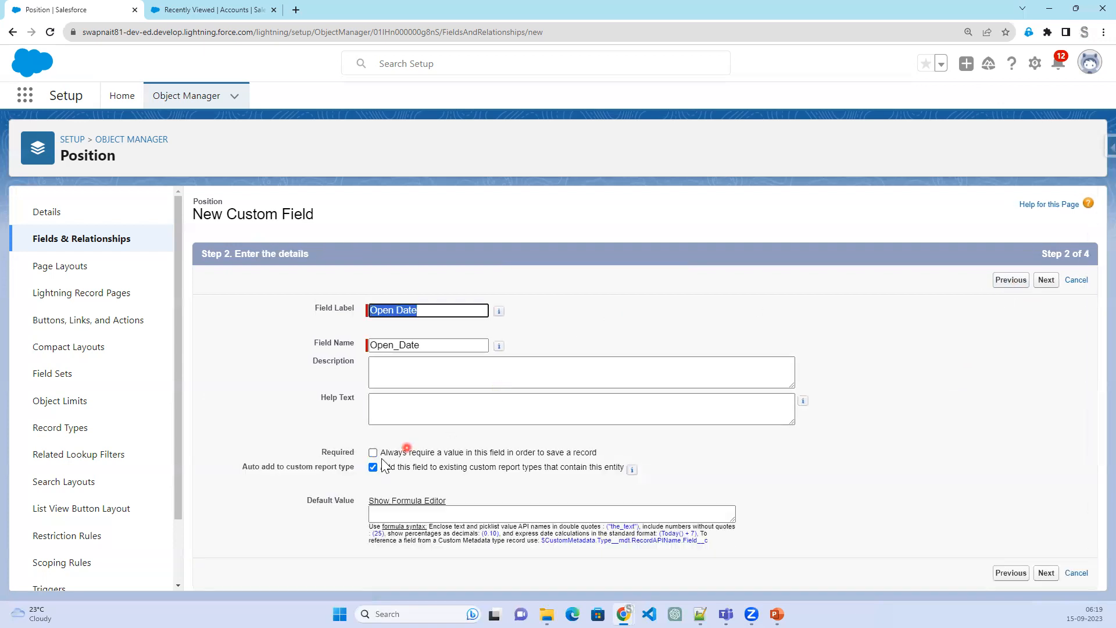
left_click(374, 452)
left_click(1052, 282)
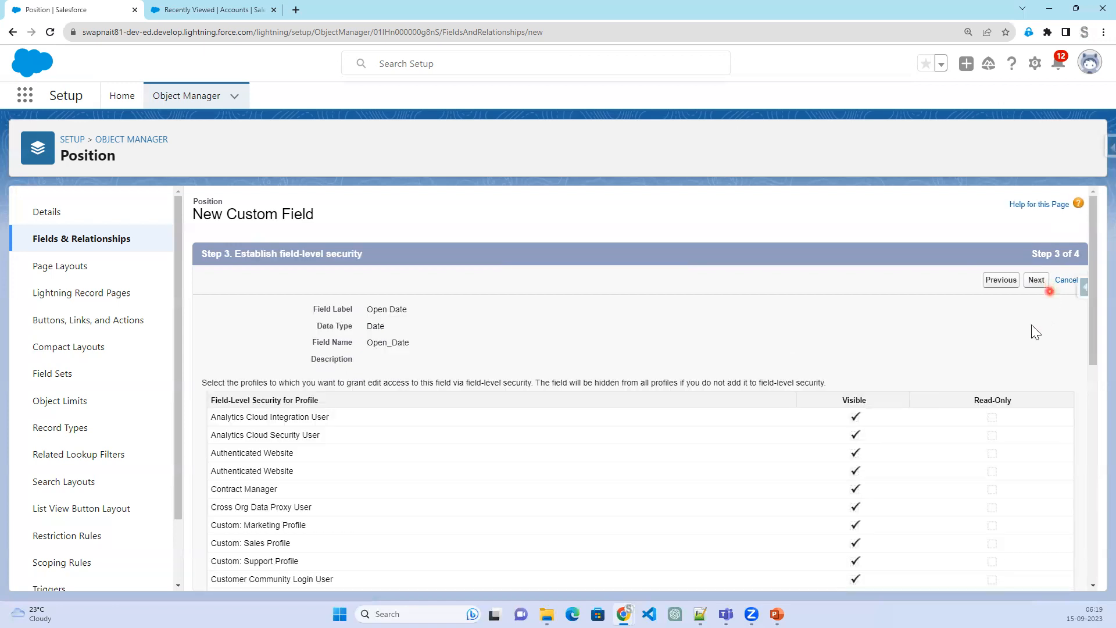
Accept the field-level security and page layout for the required Open Date field, and save it
left_click(895, 453)
left_click(1038, 364)
left_click(1013, 279)
left_click(1039, 280)
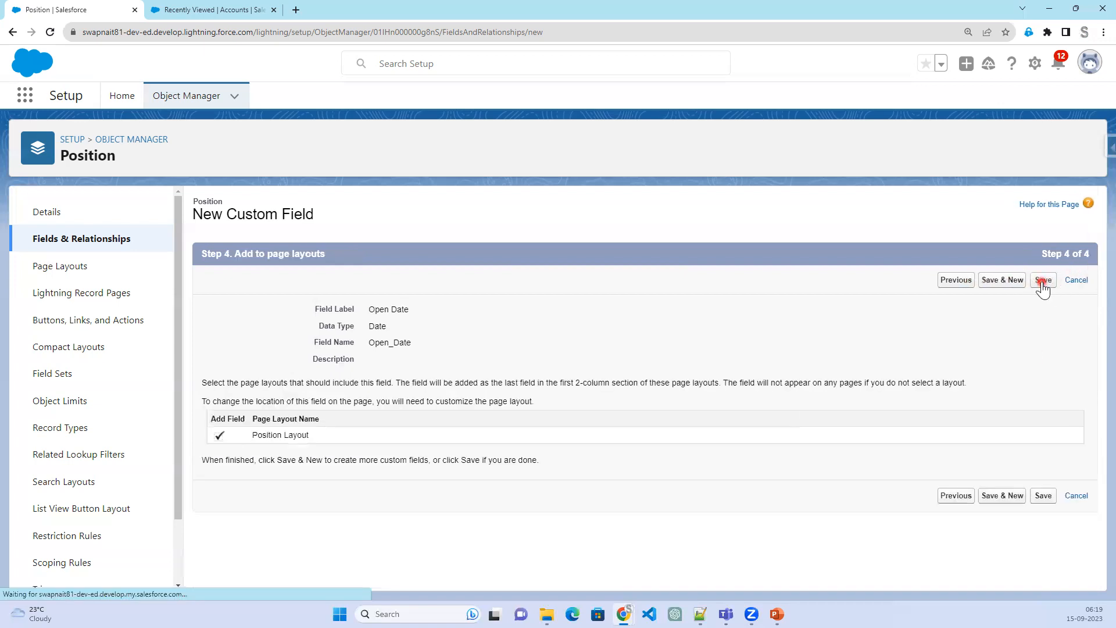
left_click(1043, 281)
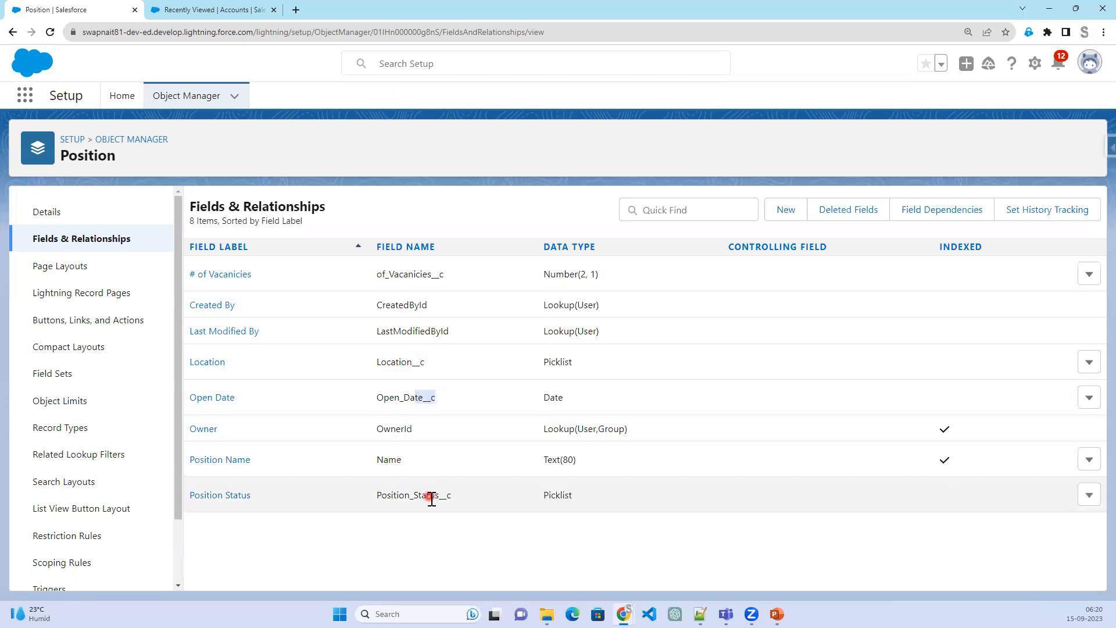
Start a new custom field on the Position object with the Currency data type and continue to its details
left_click_drag(440, 495, 483, 497)
left_click(786, 210)
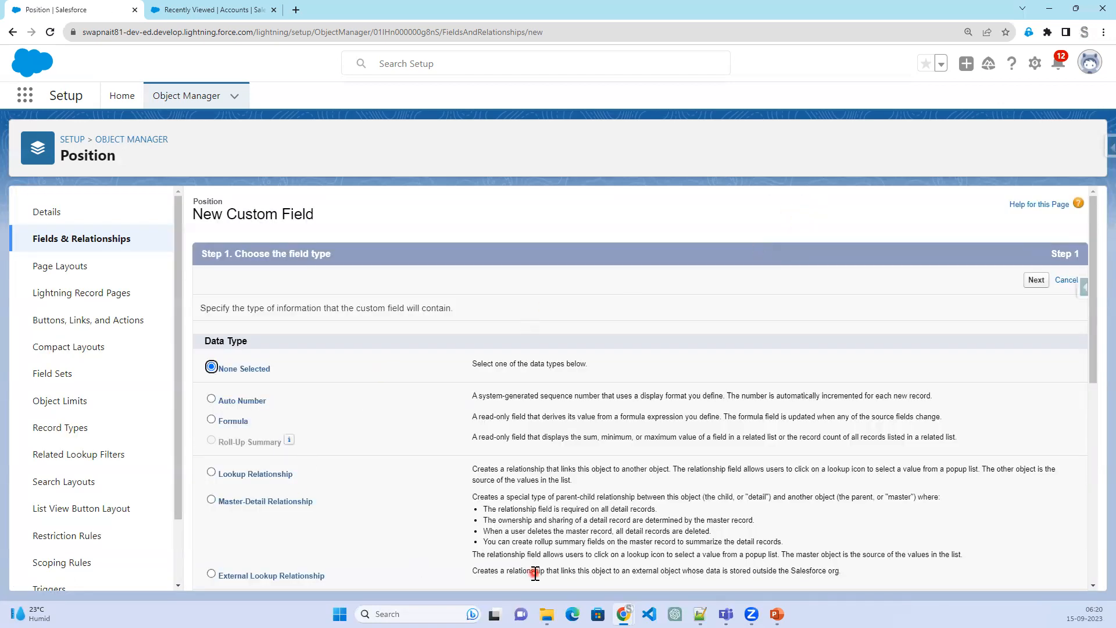
scroll(535, 573, "down", 3)
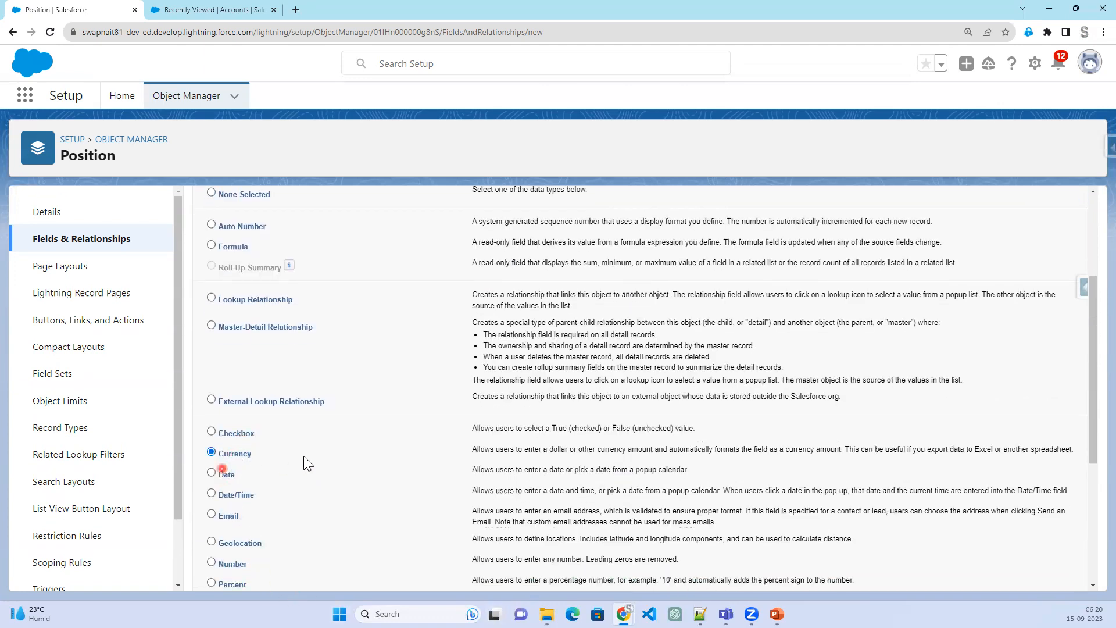
scroll(1067, 466, "up", 3)
left_click(1037, 281)
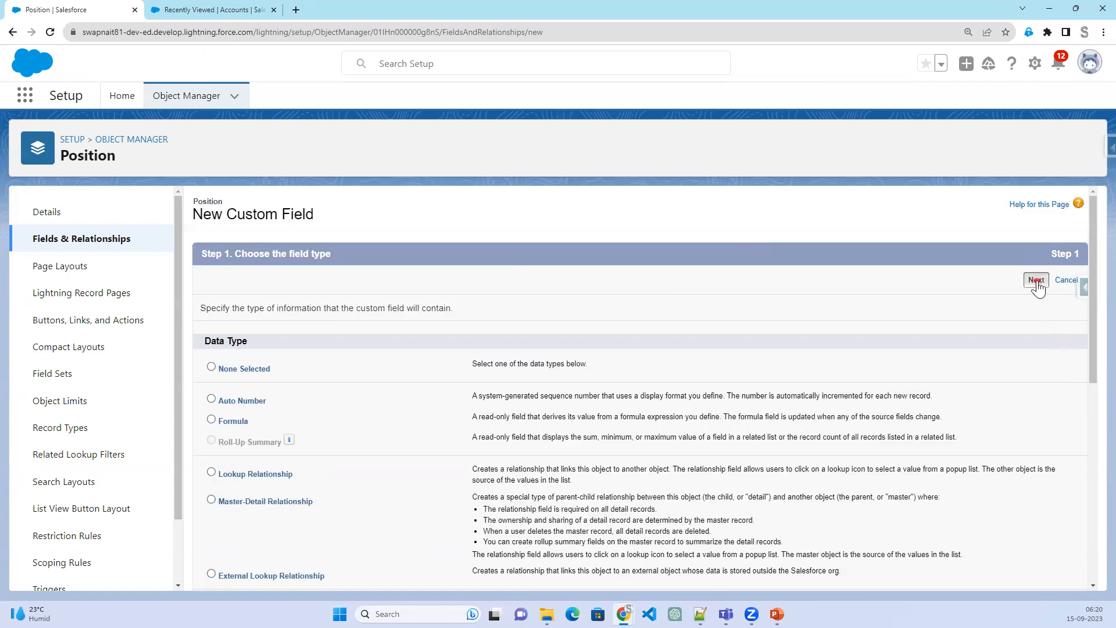
Label the currency field Max Pay, accept the matching field name, and set its length to 7 with 2 decimal places
left_click(397, 306)
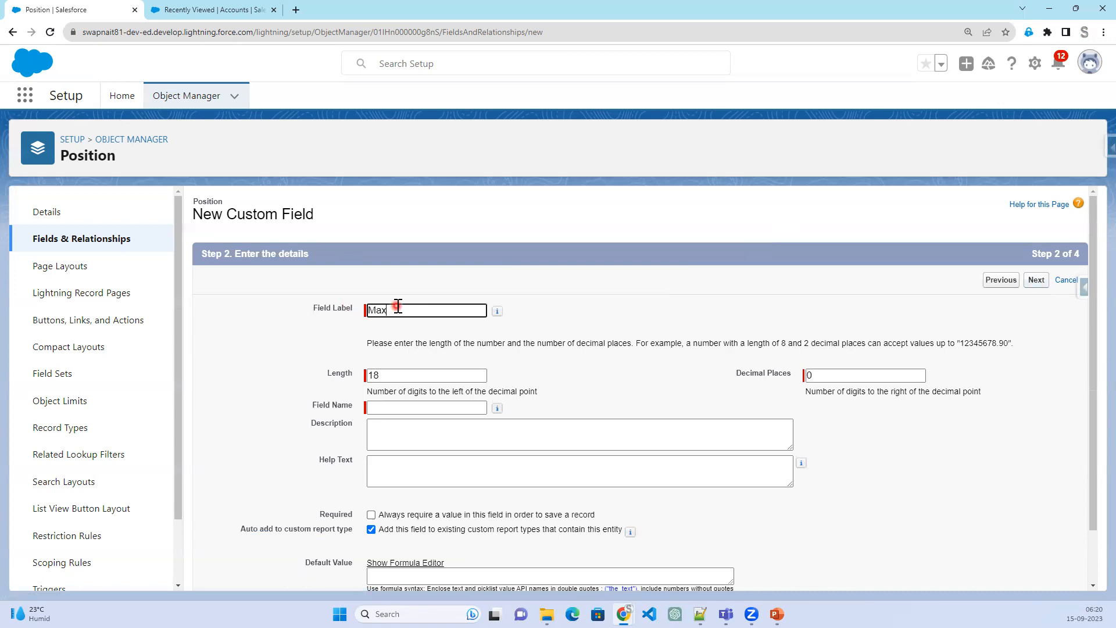
type("Max Pay")
key("Tab")
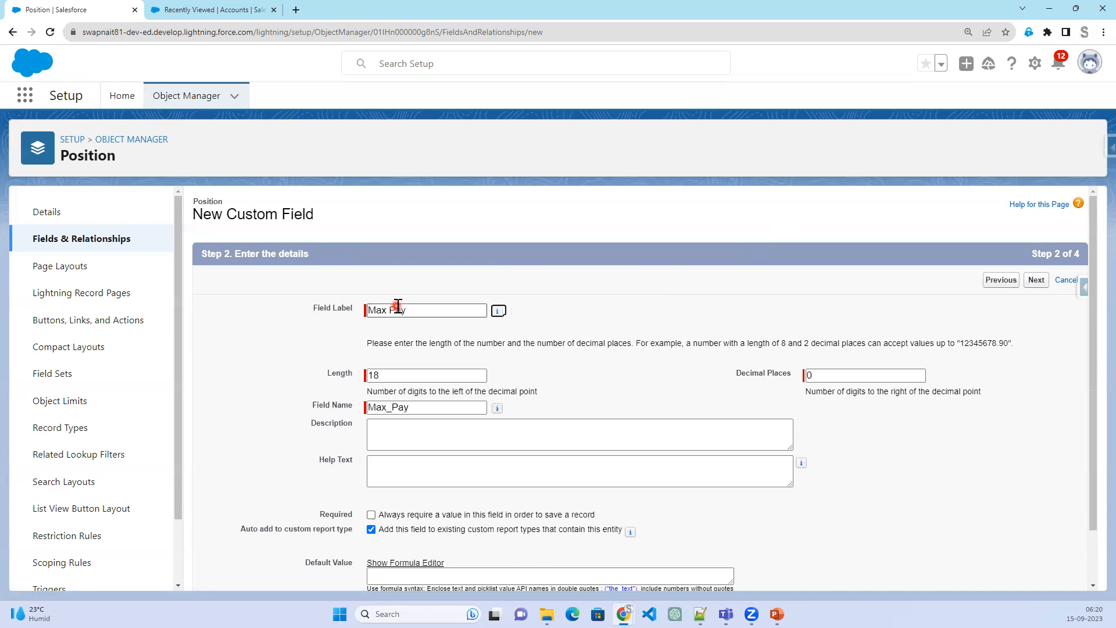
key("Tab")
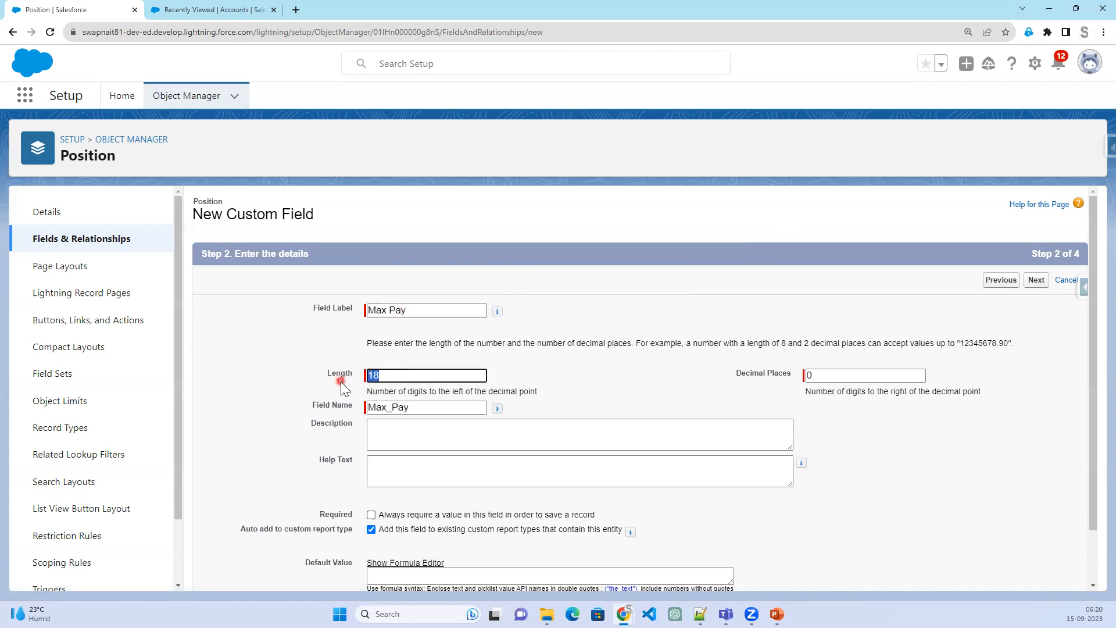
type("7")
double_click(839, 377)
type("2")
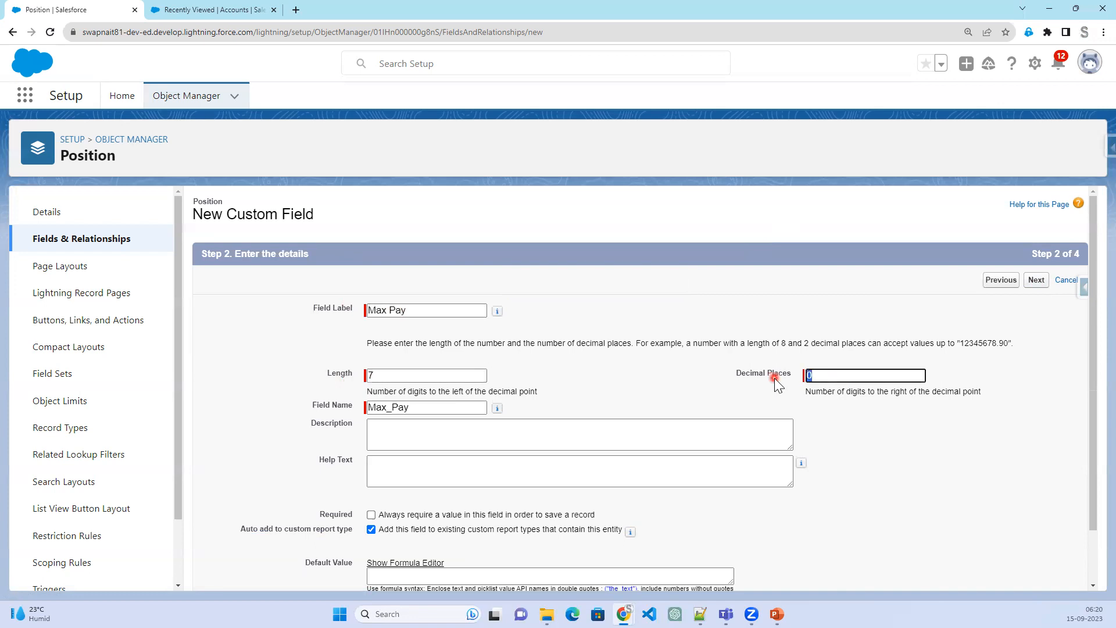
left_click(914, 463)
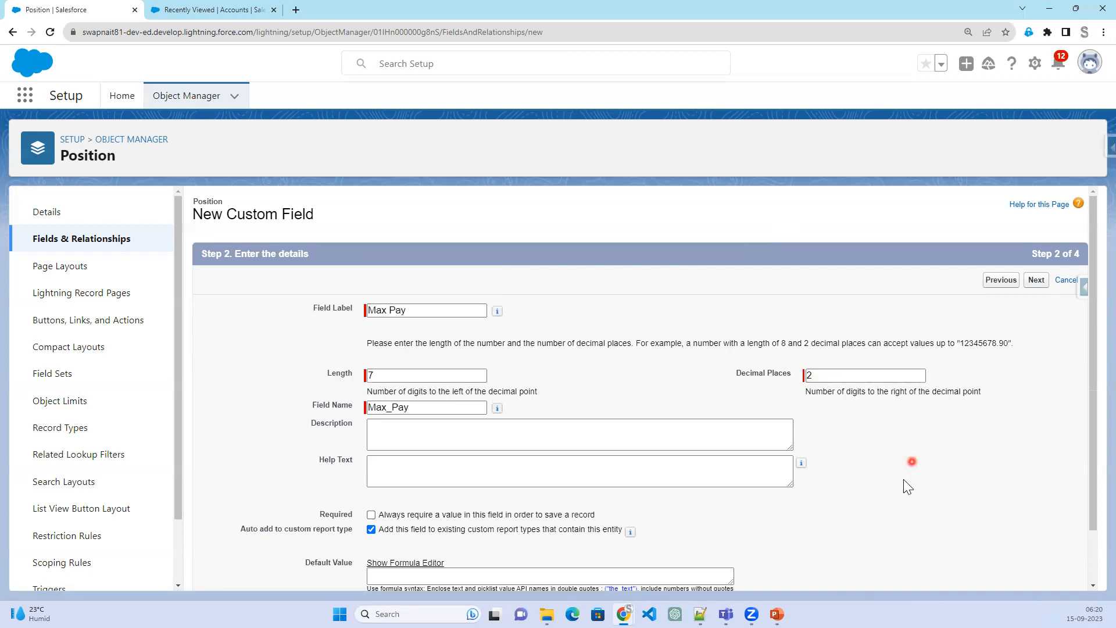
Accept the default field-level security and the Position Layout for the Max Pay field, and save it
scroll(903, 479, "down", 1)
left_click(1031, 576)
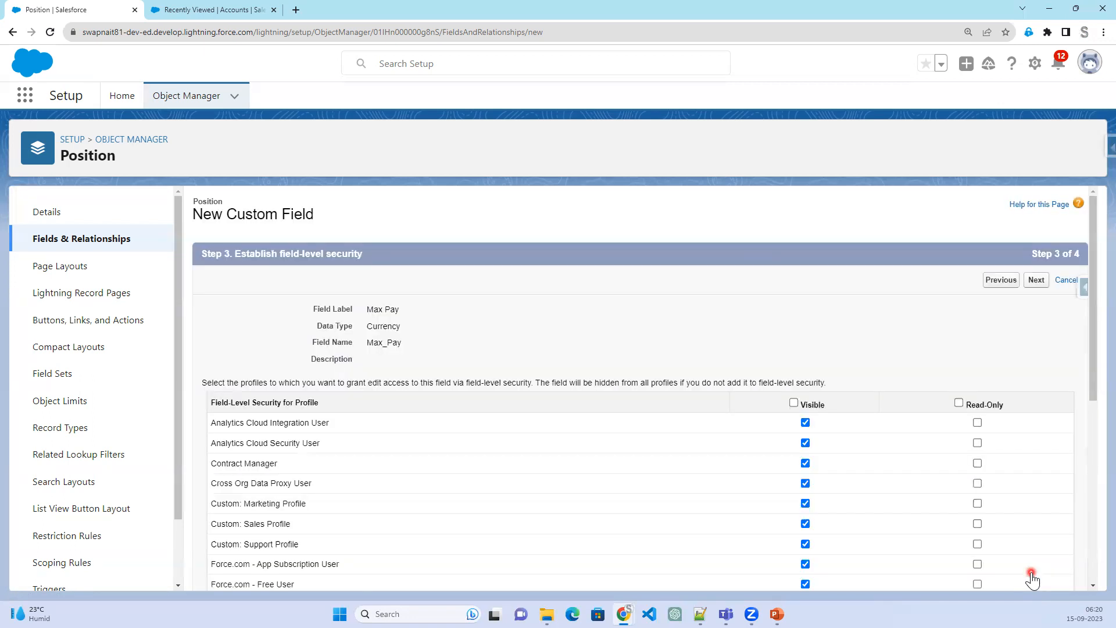
left_click(1043, 281)
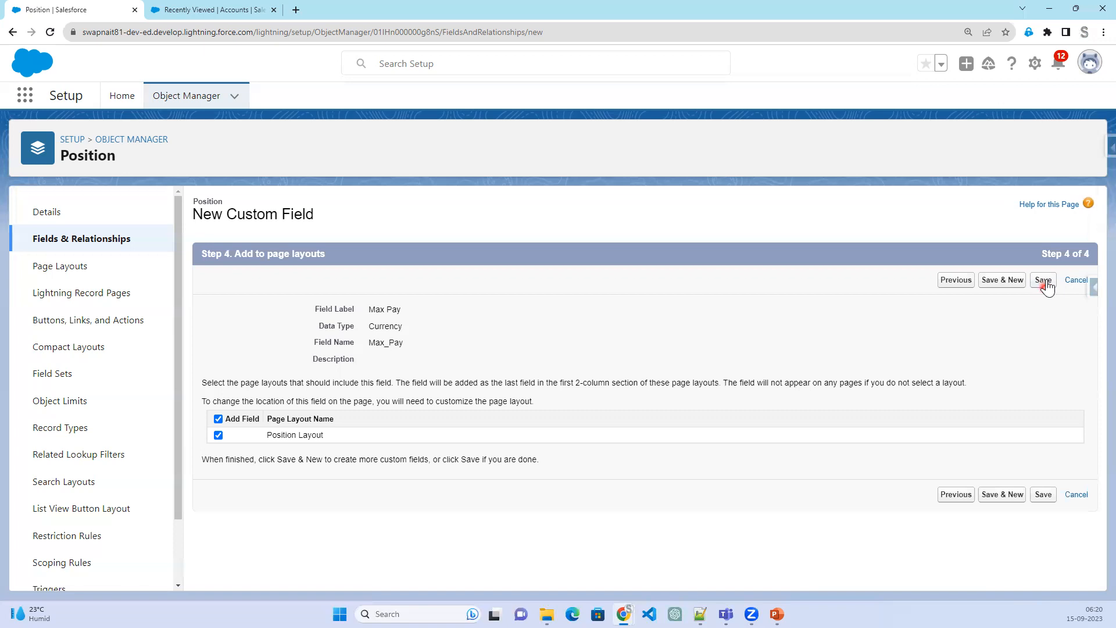
left_click(1043, 279)
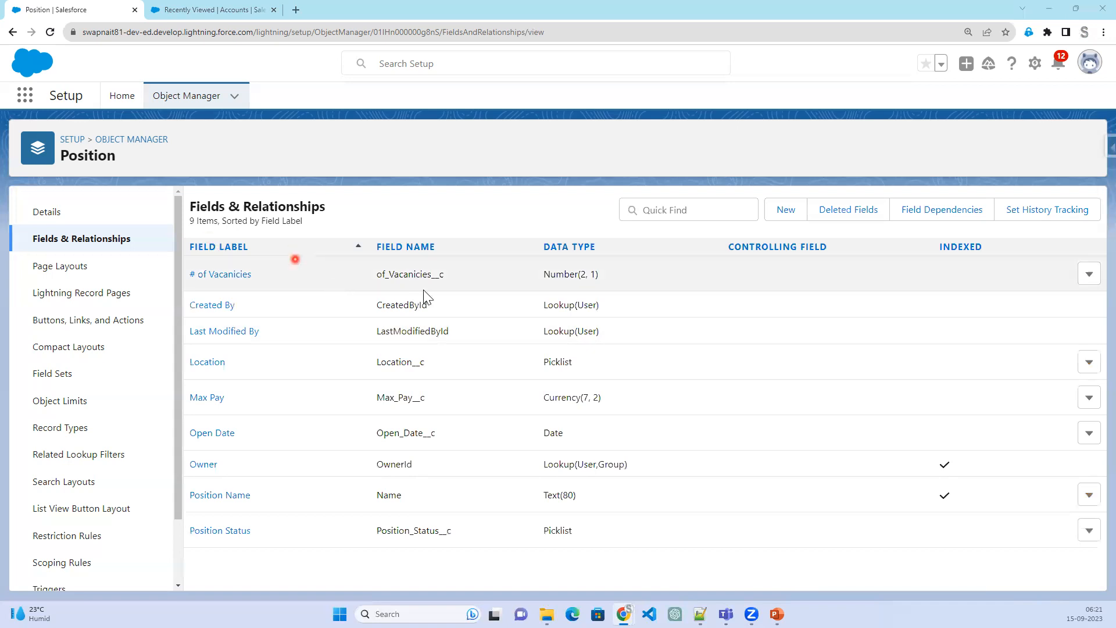
Go to the Positions list in the SWAPNAIT app, reload it, and switch to the All list view
left_click(197, 8)
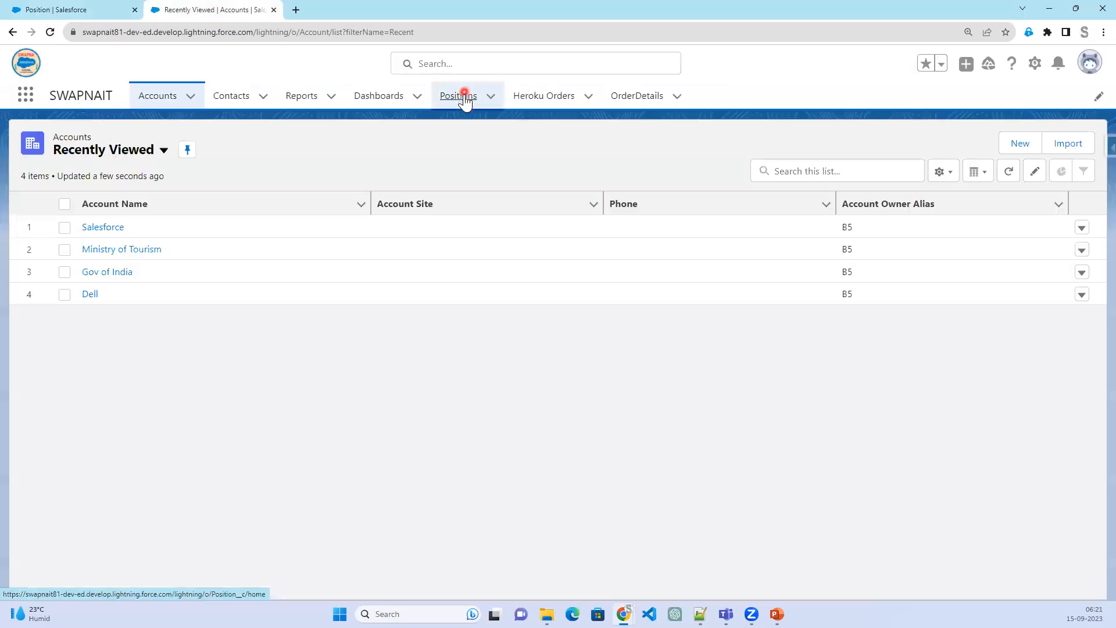
left_click(459, 96)
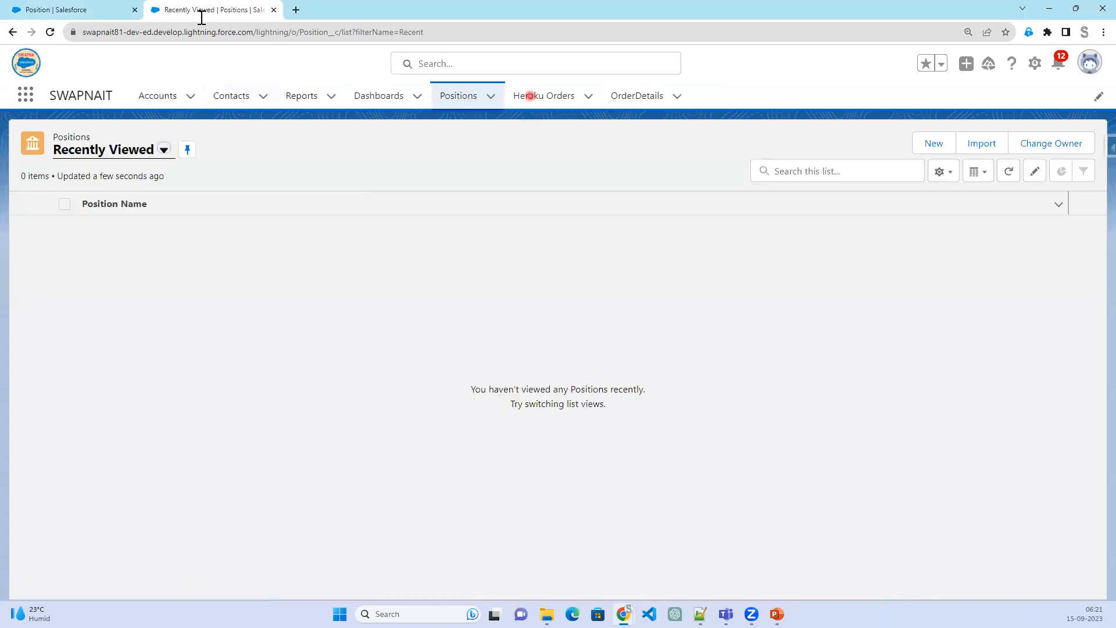
left_click(50, 33)
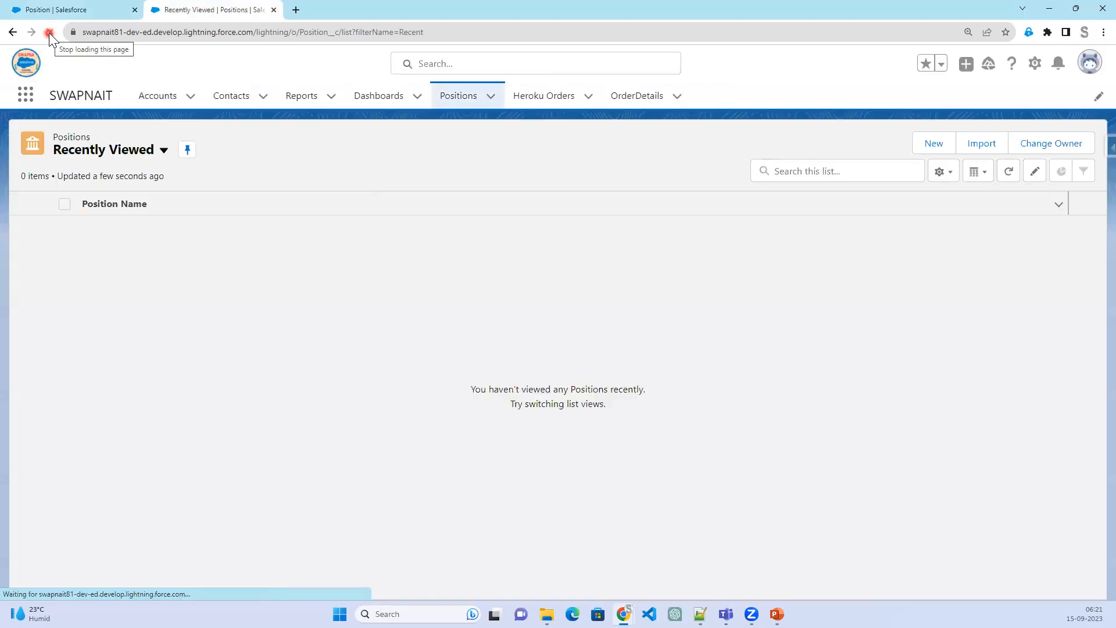
left_click(942, 148)
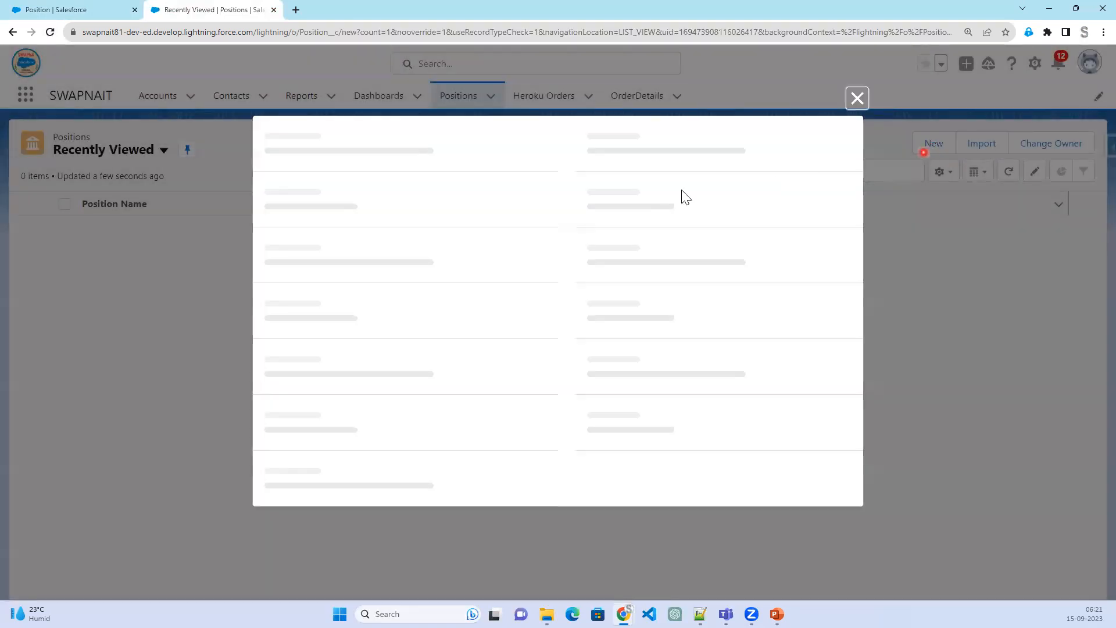
left_click(856, 96)
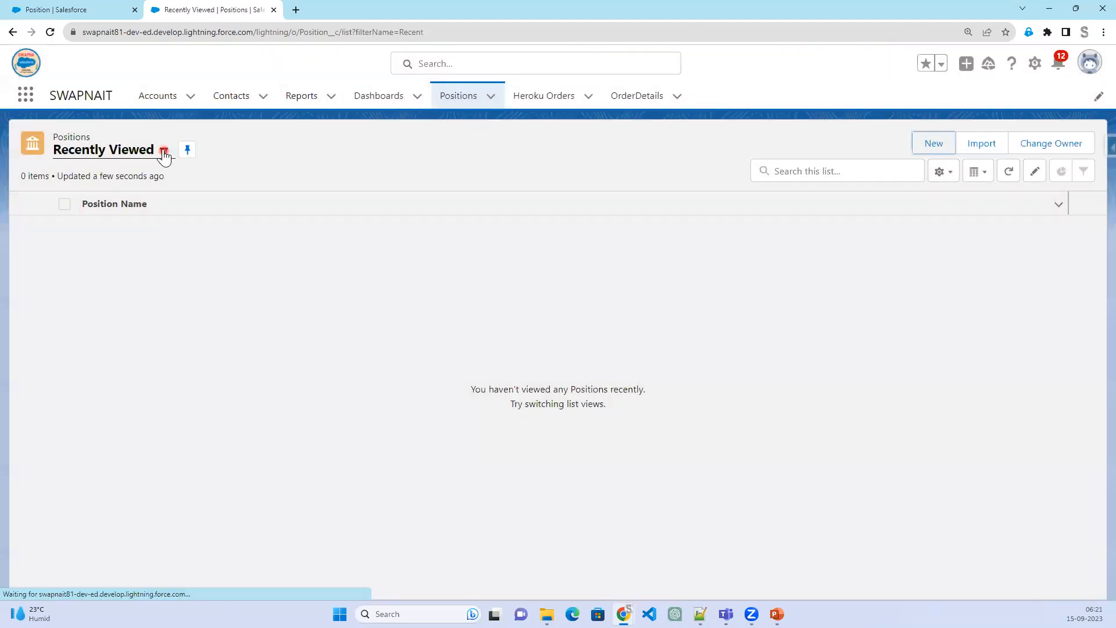
left_click(164, 152)
left_click(145, 197)
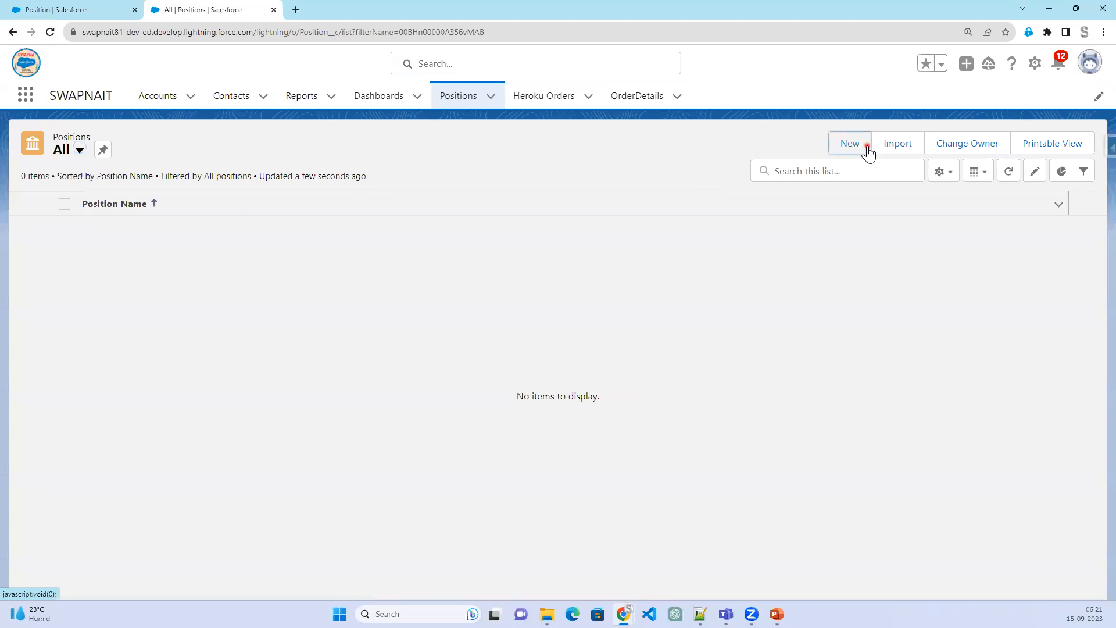
Start a new Position record and enter Lightning Web Component as its Position Name
left_click(868, 152)
left_click(384, 250)
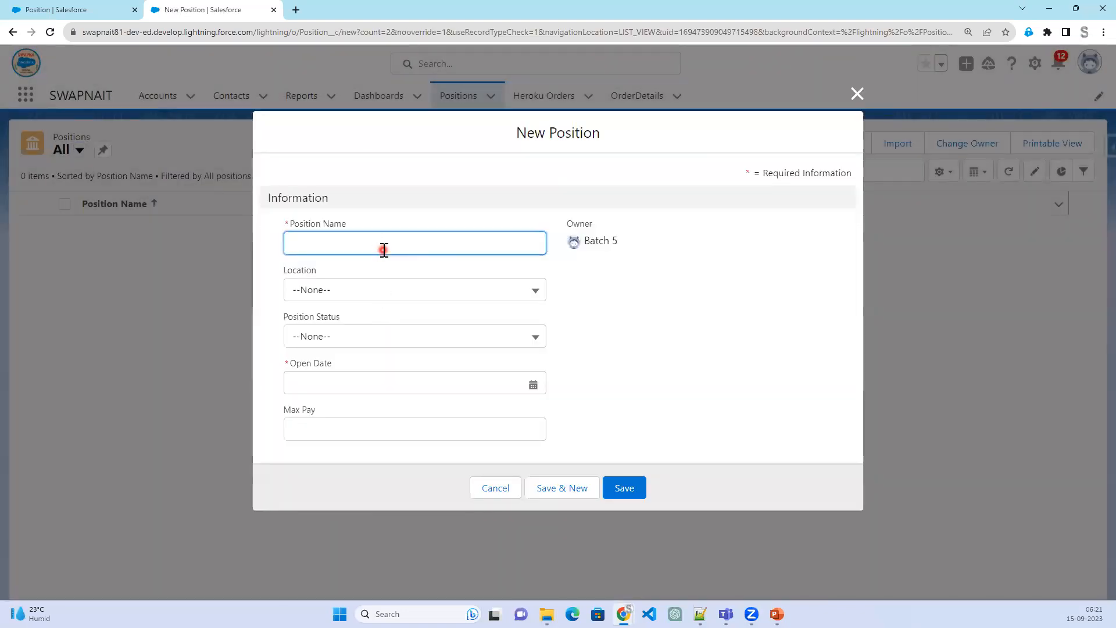
type("J")
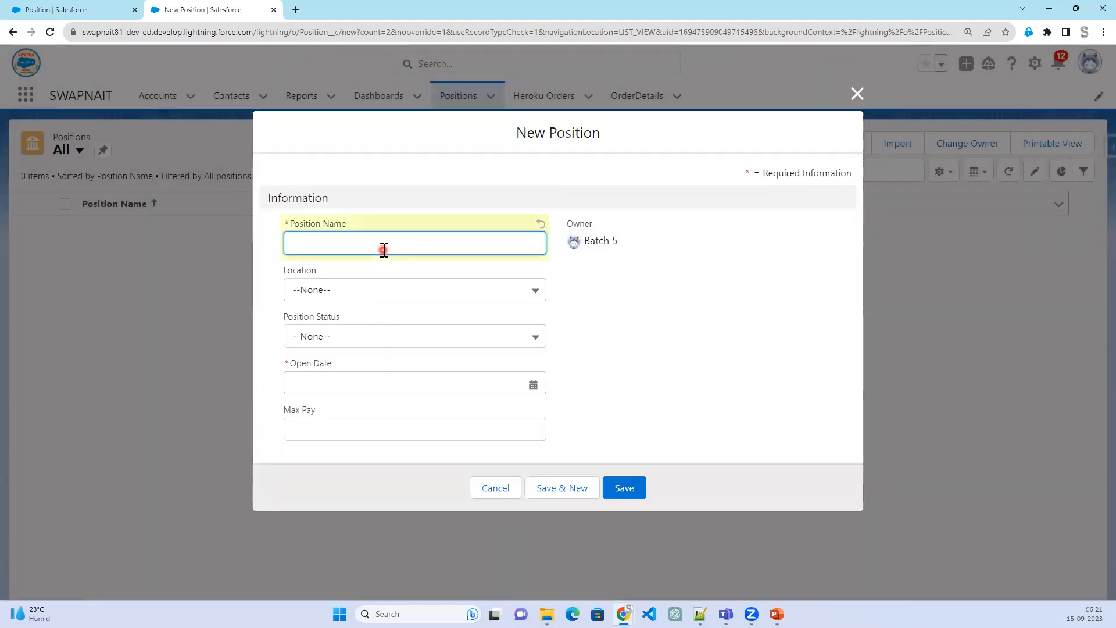
type("Lighnt")
type("in")
key("BackSpace")
type("ning Web Compone")
key("Tab")
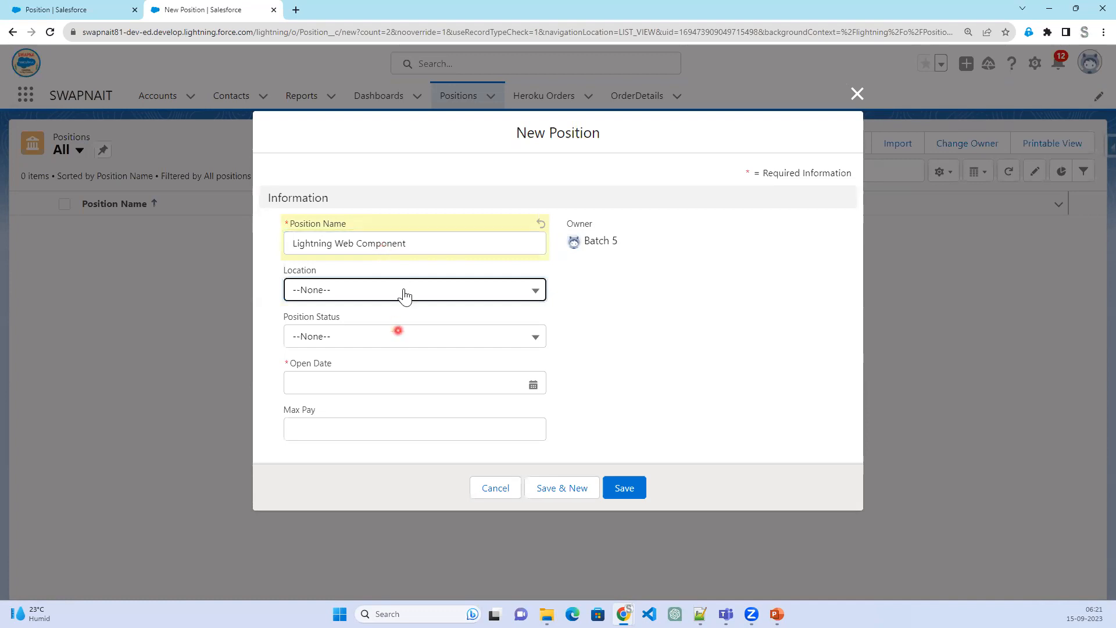
Set the position's Location to Hyderabad, Position Status to New and Open Date to 9/18/2023
left_click(405, 293)
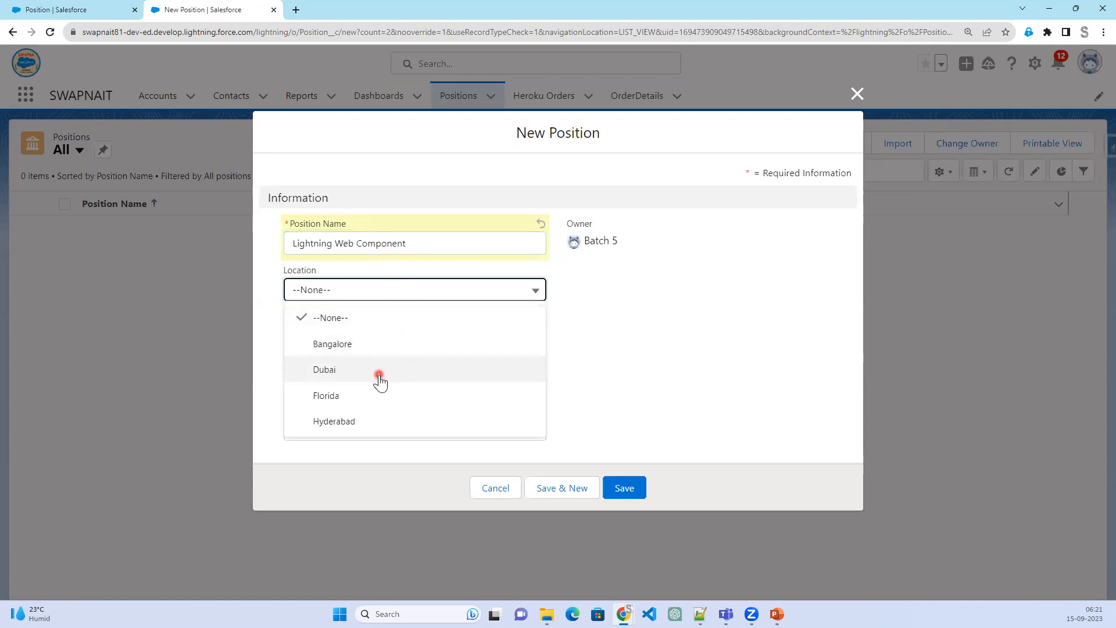
left_click(357, 422)
left_click(369, 340)
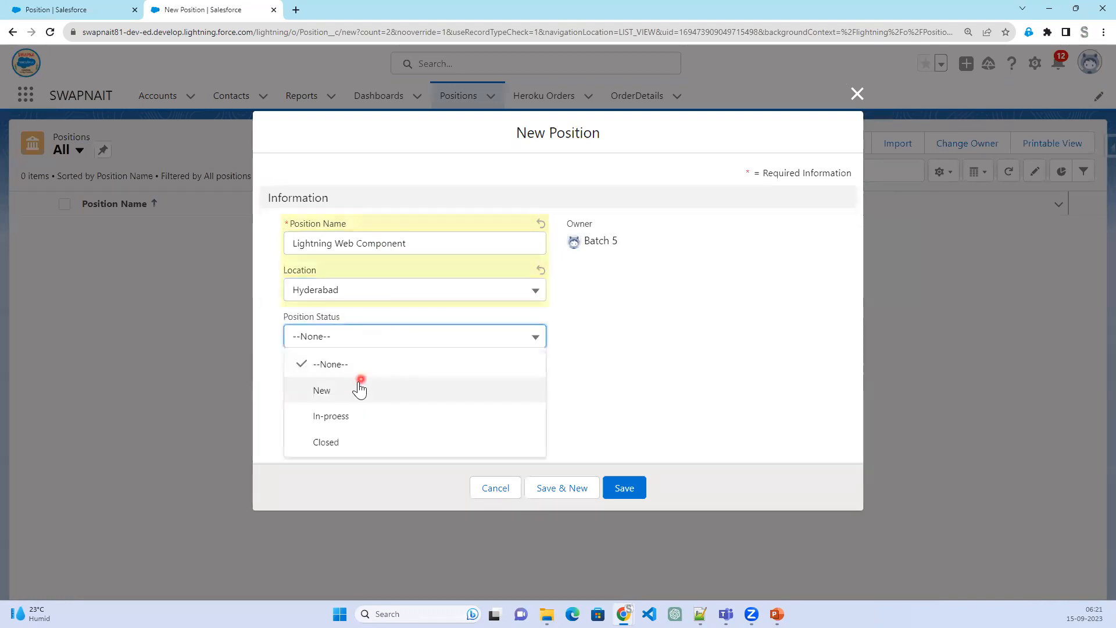
left_click(360, 390)
left_click(360, 382)
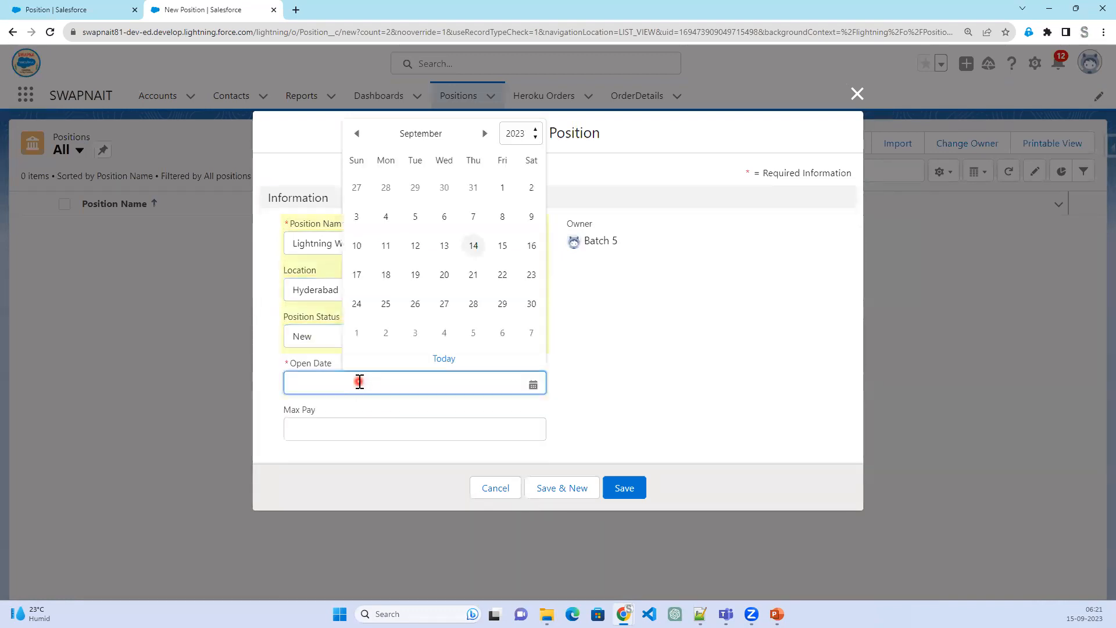
left_click(386, 276)
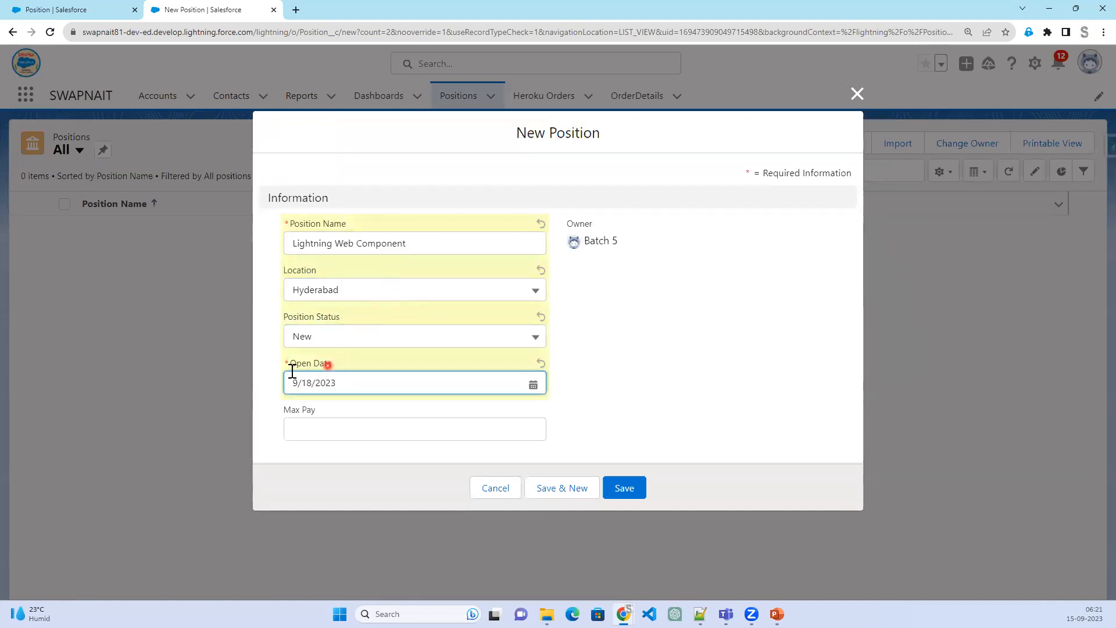
left_click(293, 225)
left_click_drag(278, 224, 295, 226)
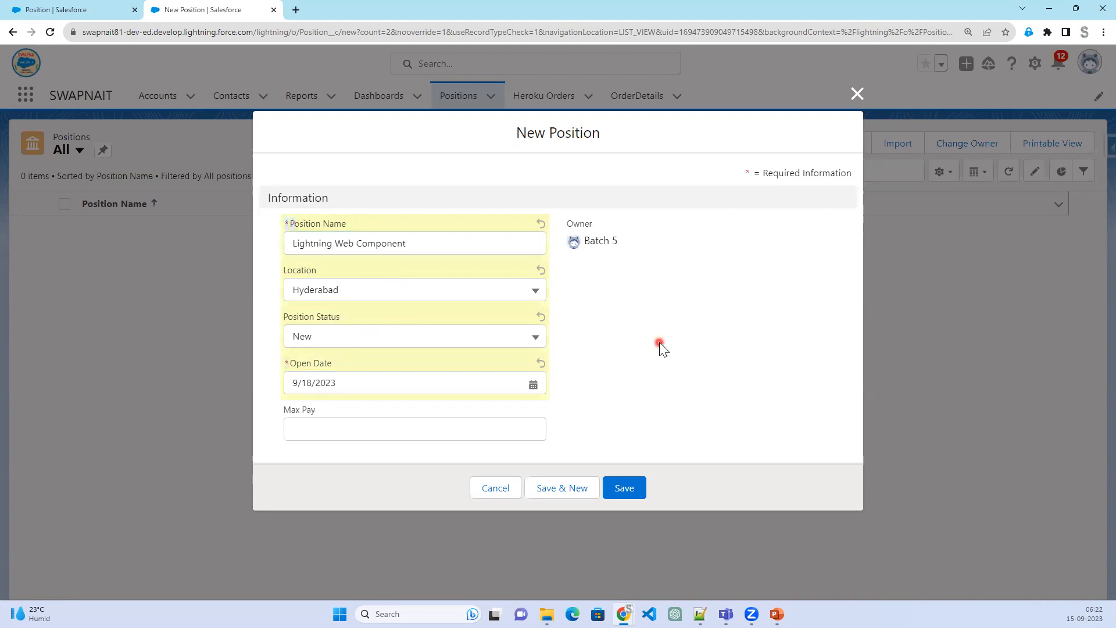
Set the position's Max Pay to 2000000 and save the record
left_click(375, 425)
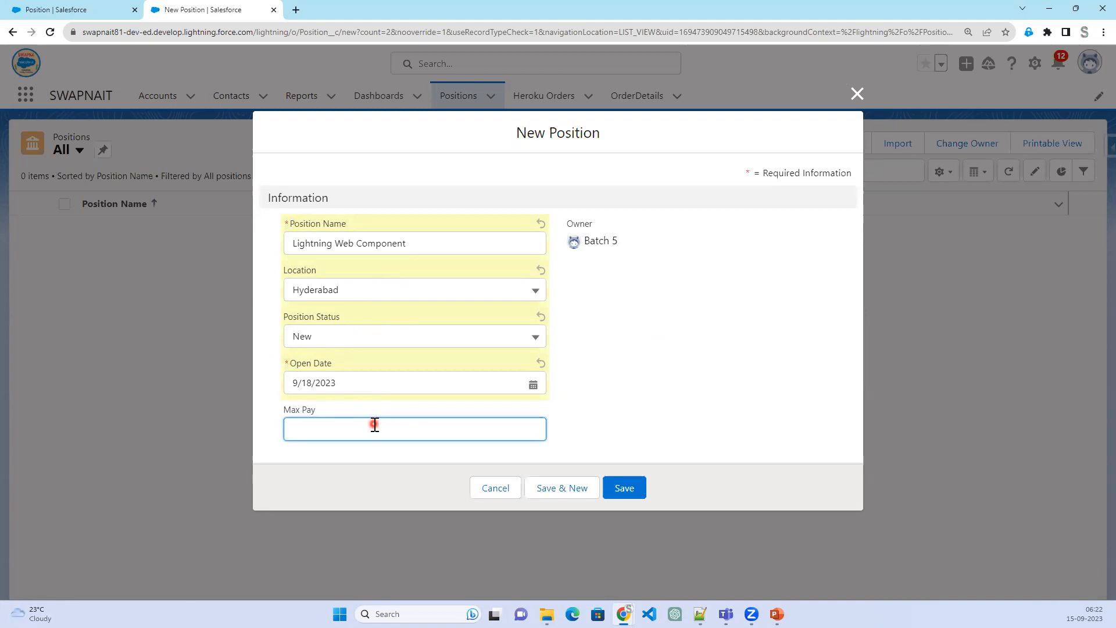
type("1")
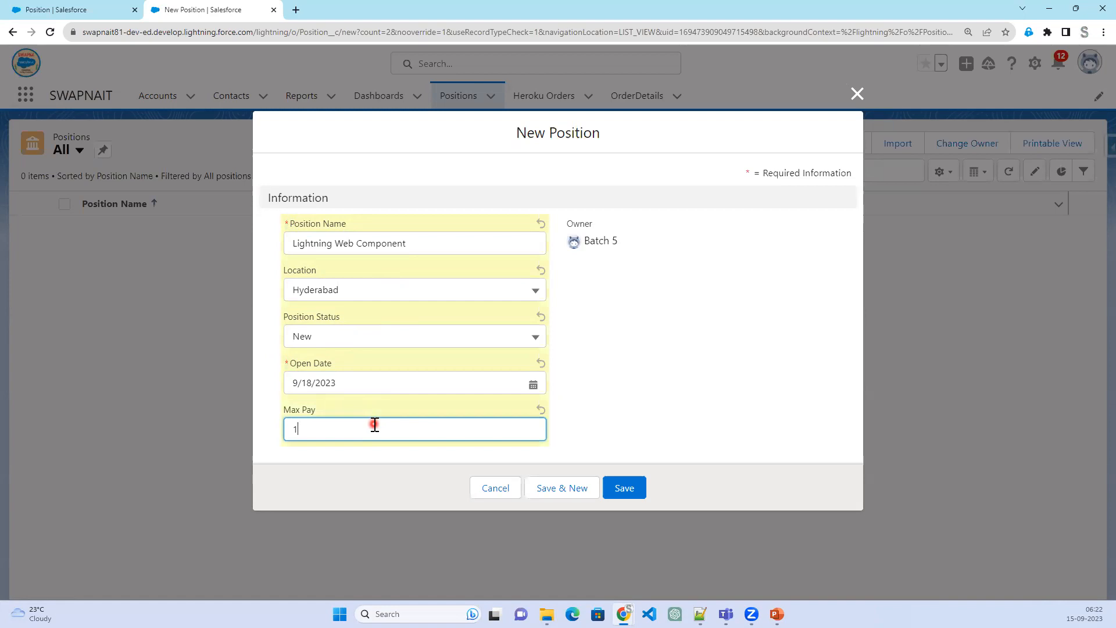
type("2000000")
key("Tab")
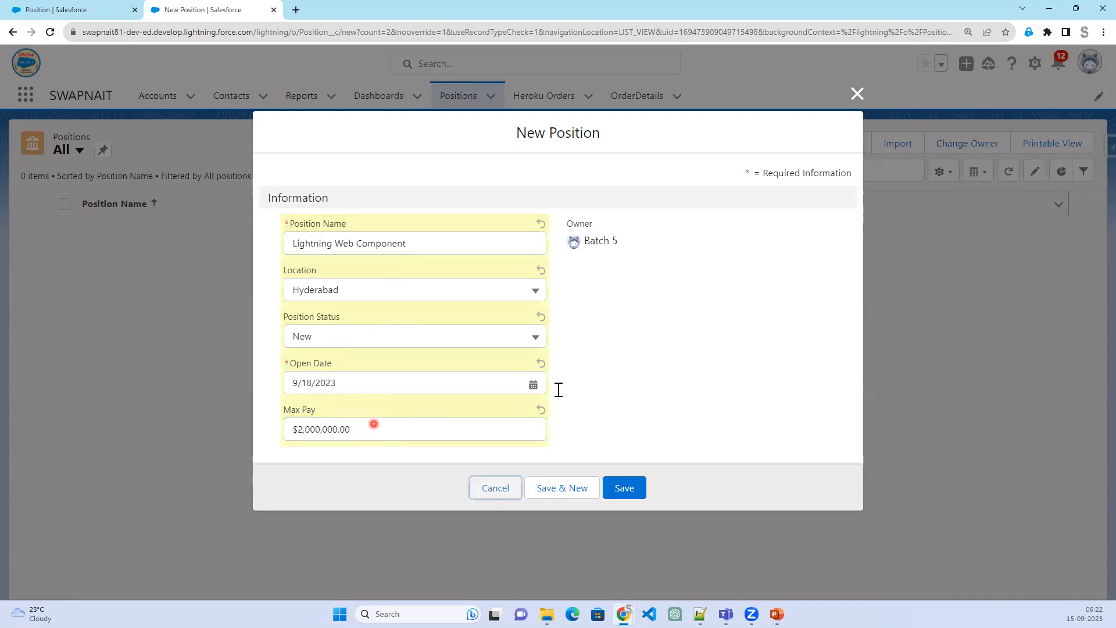
left_click(630, 487)
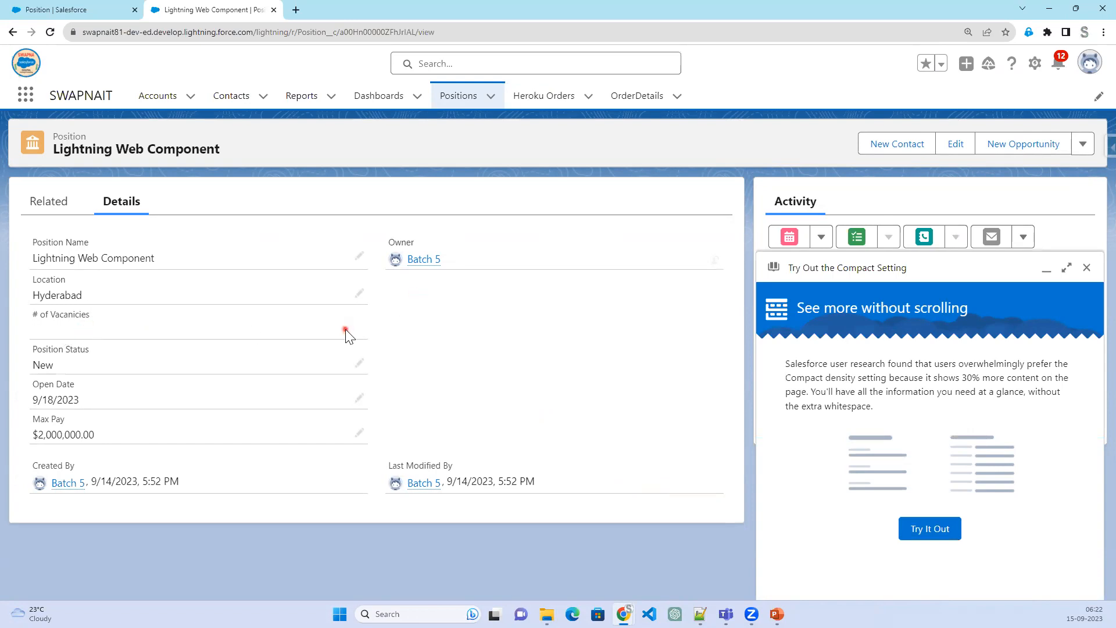
Check the Position object's field list against the Lightning Web Component record and reload the record page
left_click(45, 9)
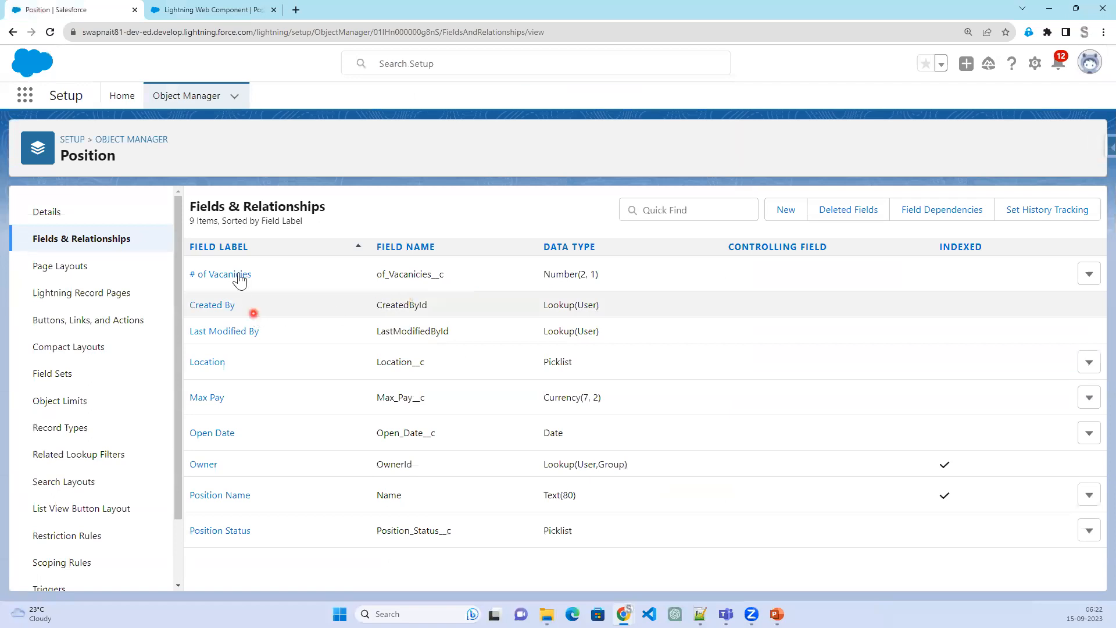
left_click(217, 9)
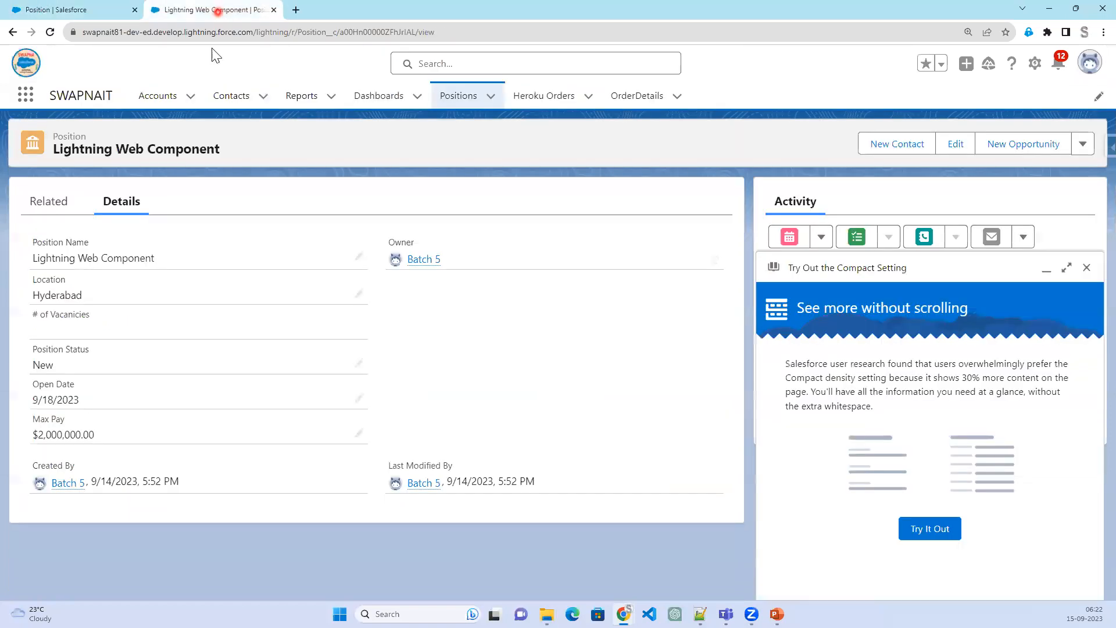
left_click(51, 32)
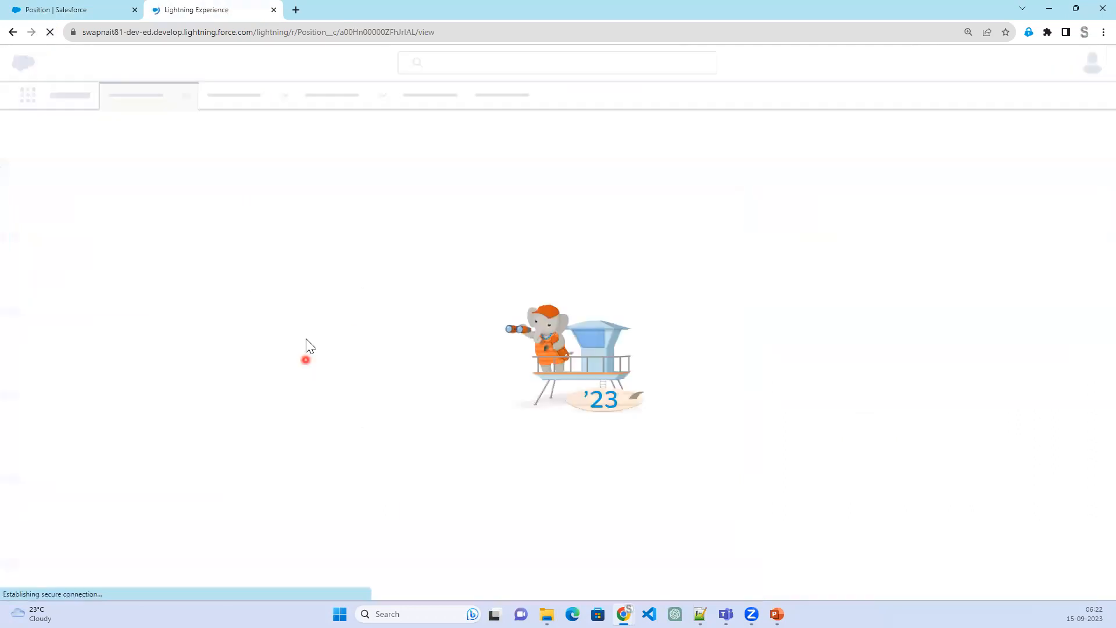
Open the # of Vacanicies field for editing and examine its AI Prediction option alongside the Lightning Web Component record
left_click(68, 9)
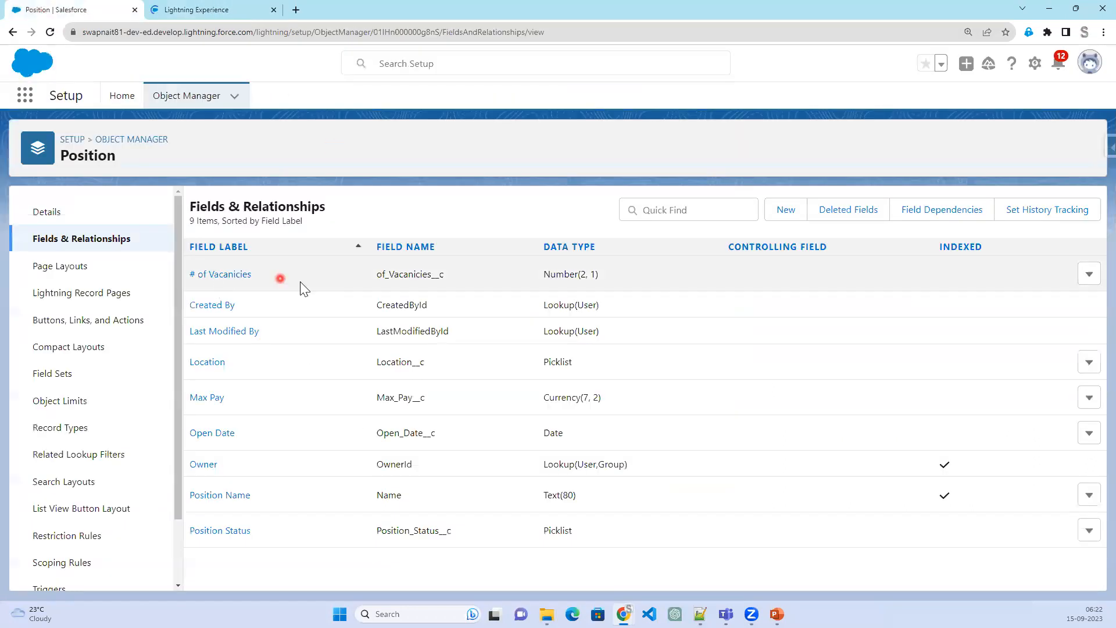
left_click(1089, 275)
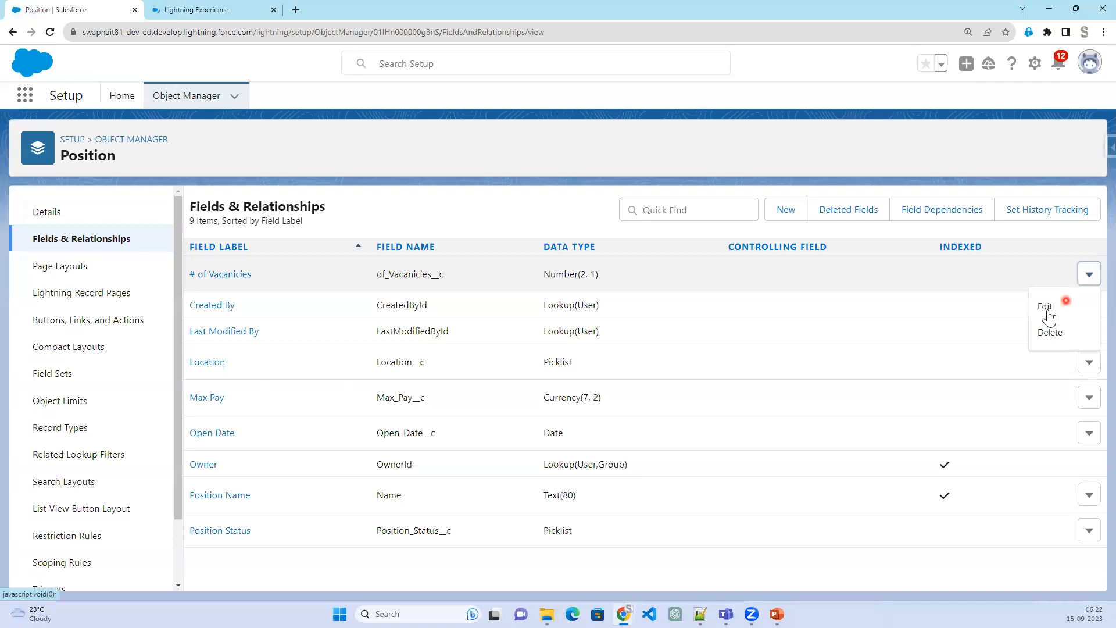
left_click(1046, 308)
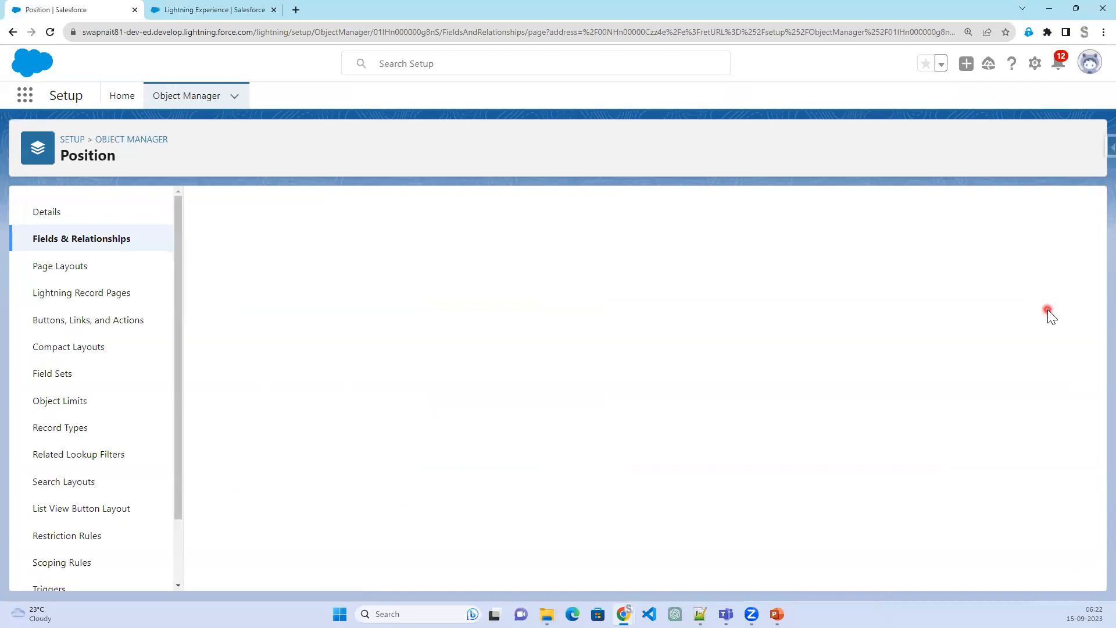
scroll(603, 482, "down", 3)
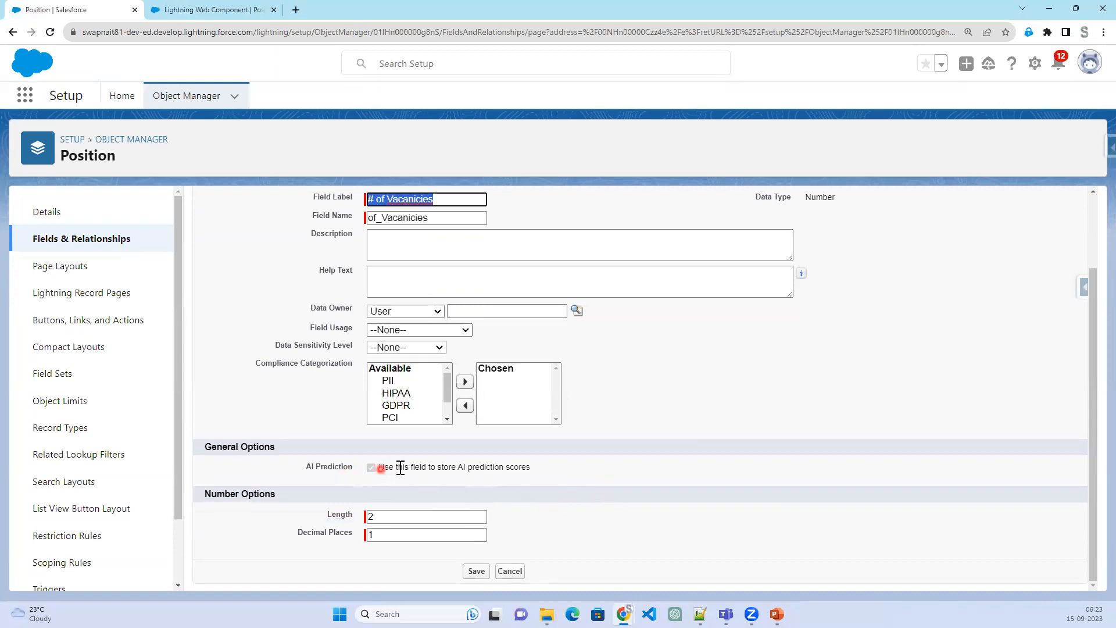
left_click_drag(376, 467, 544, 476)
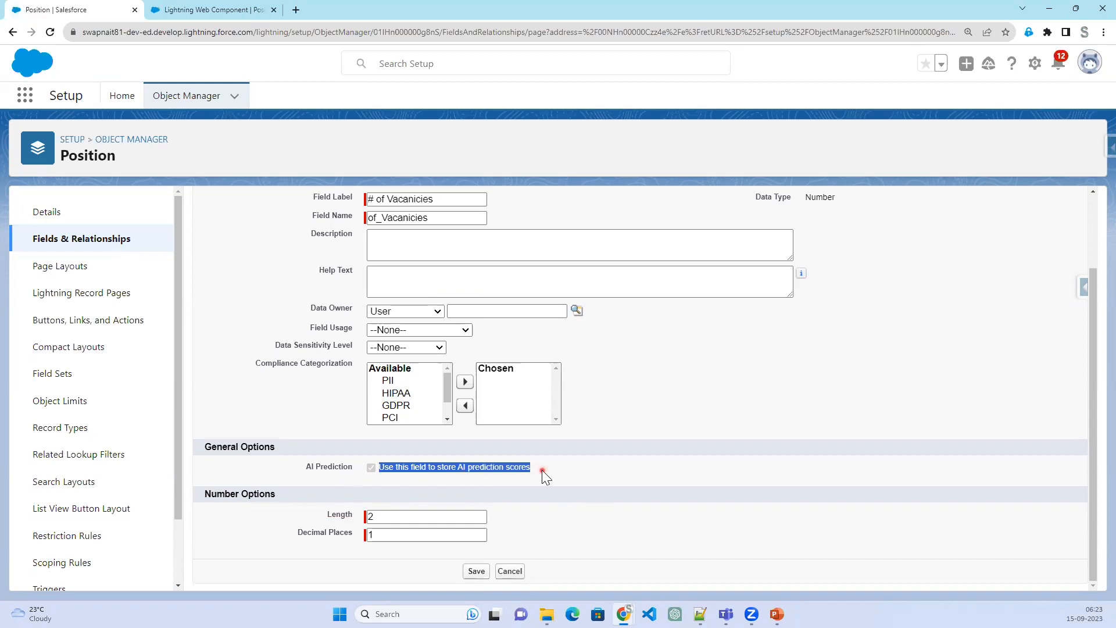
left_click(208, 15)
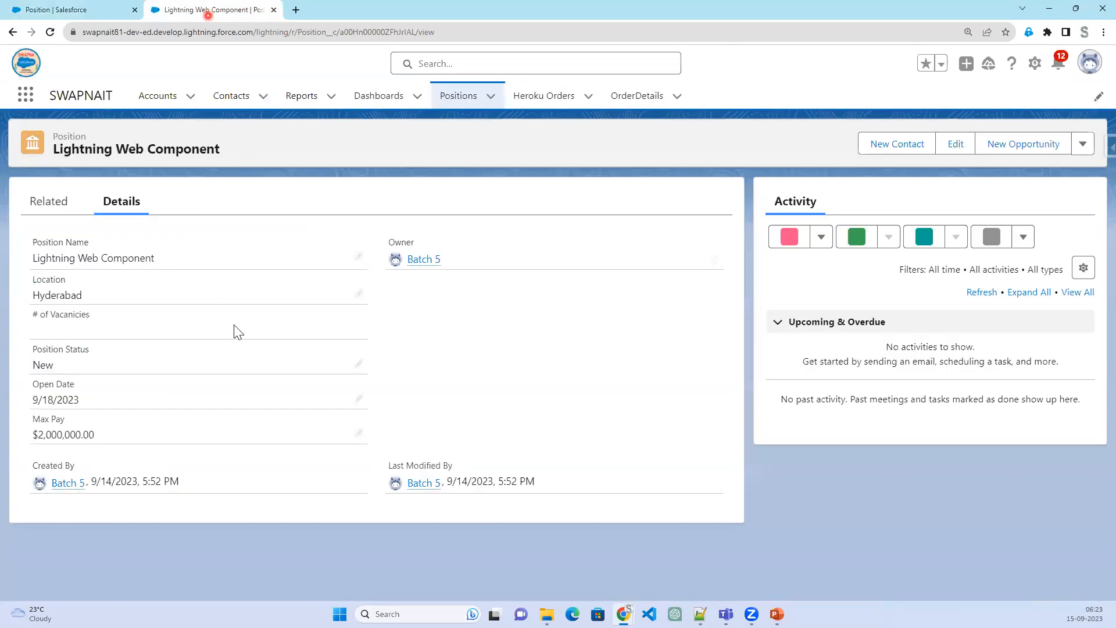
left_click(47, 10)
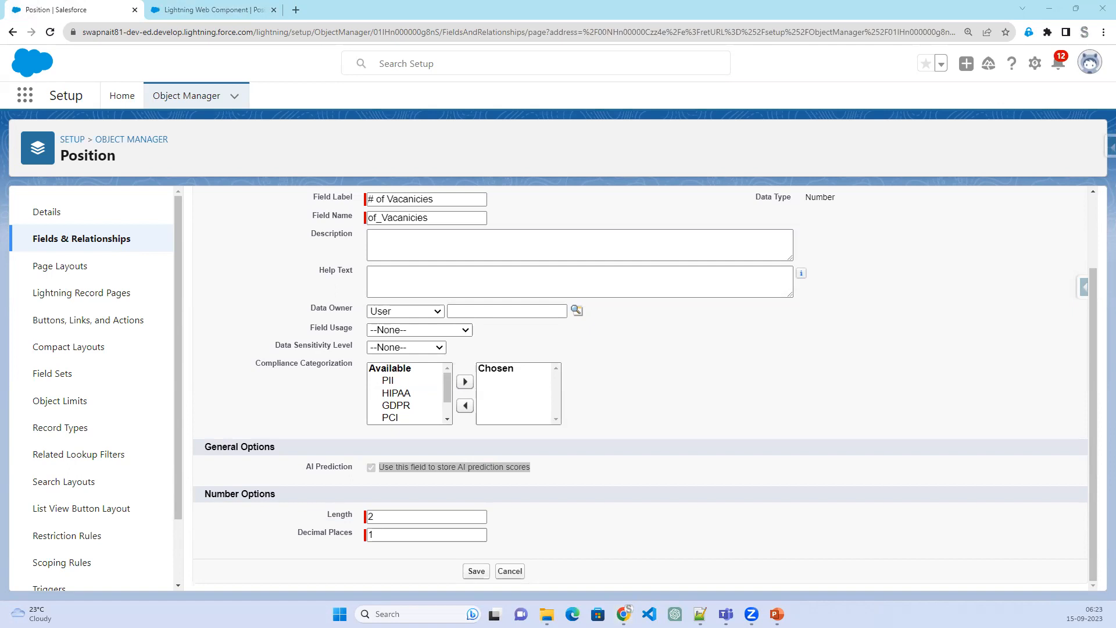
left_click(560, 468)
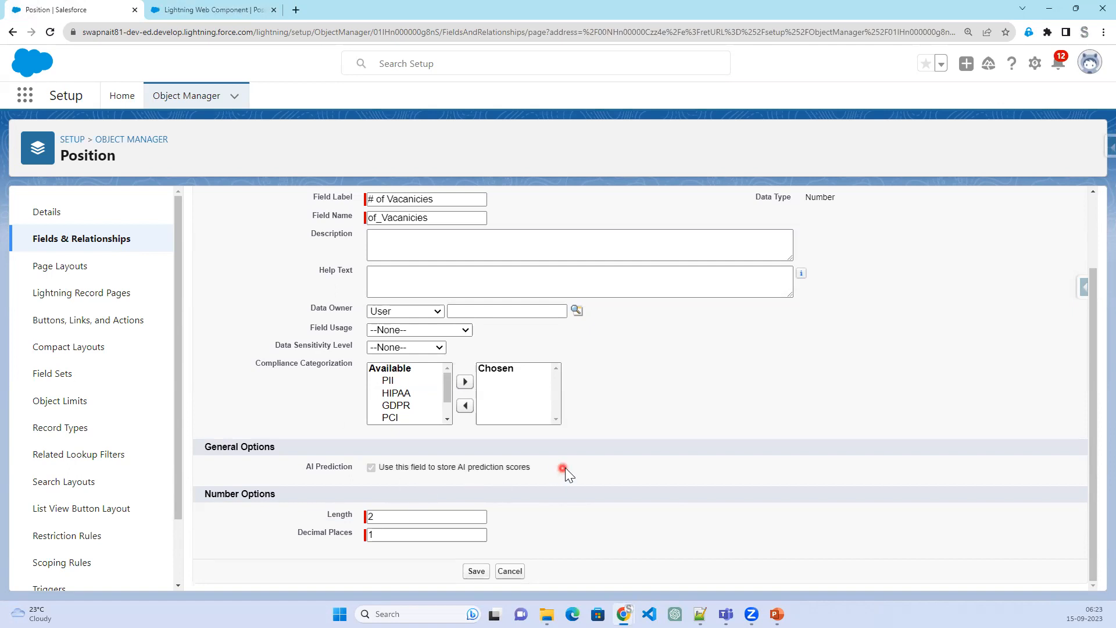
left_click_drag(566, 464, 369, 464)
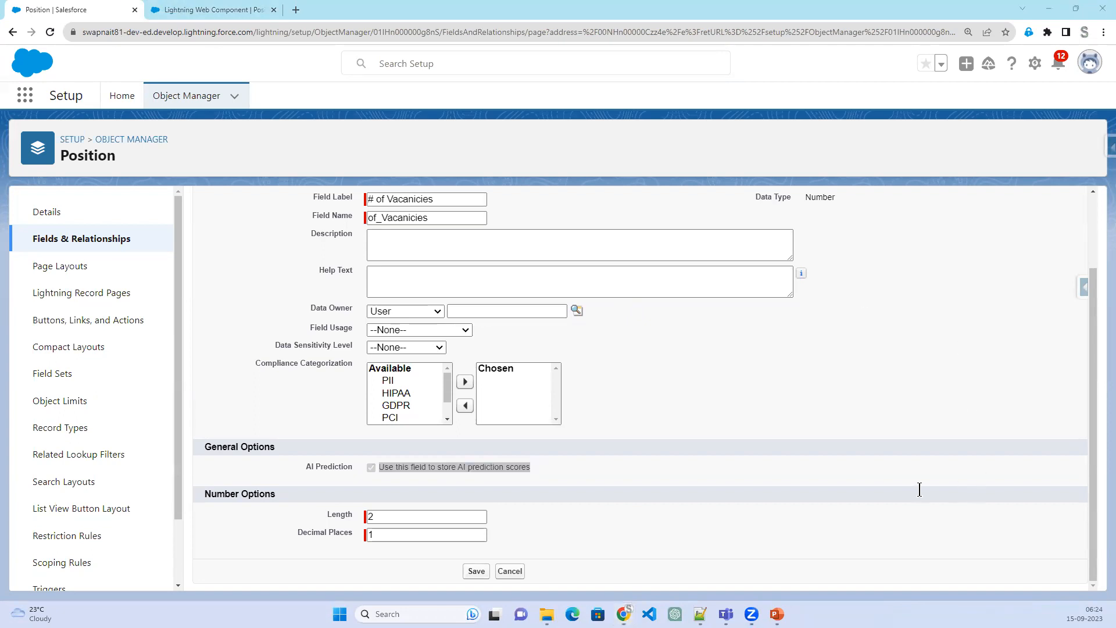
left_click(657, 463)
type("Einstein Prediction Builder")
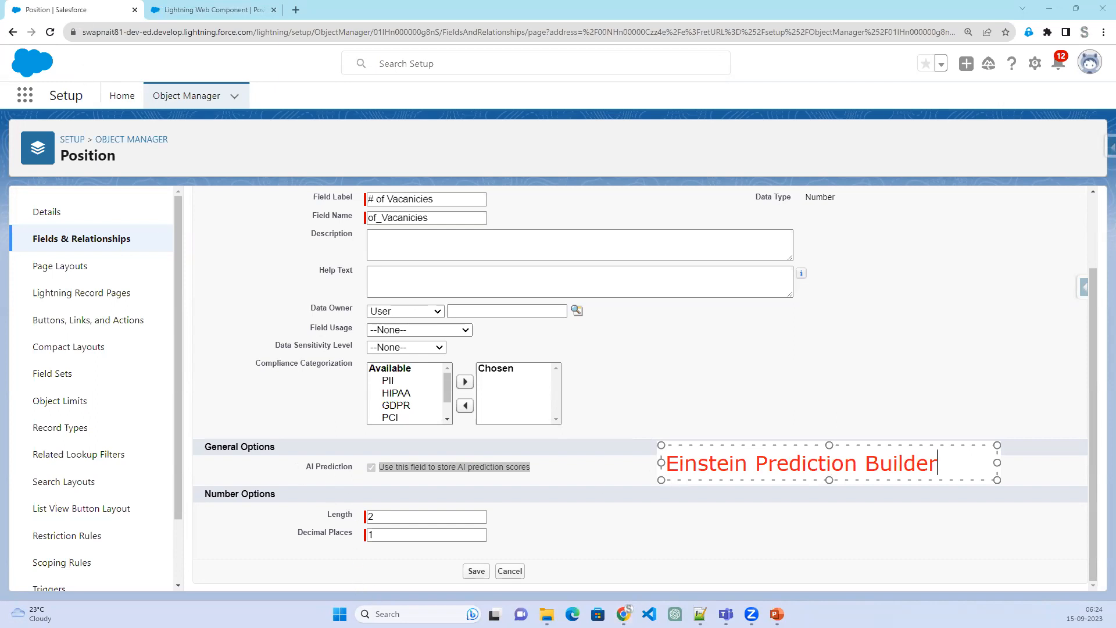
key("Escape")
Recheck the Lightning Web Component record and the # of Vacanicies AI Prediction option, and cancel editing the field
left_click(213, 9)
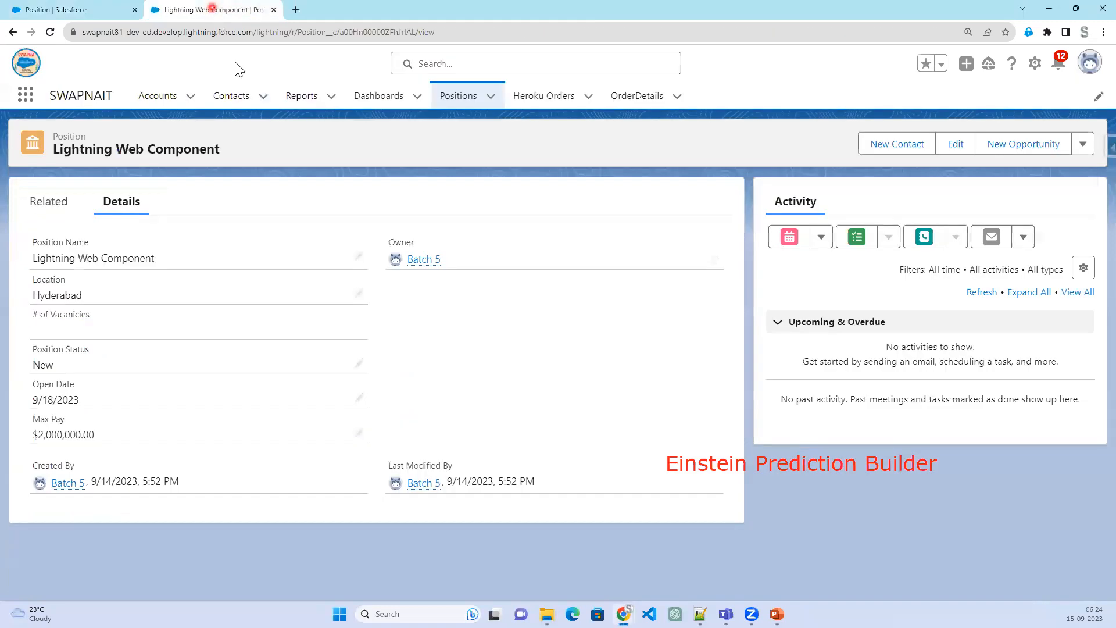
left_click(58, 11)
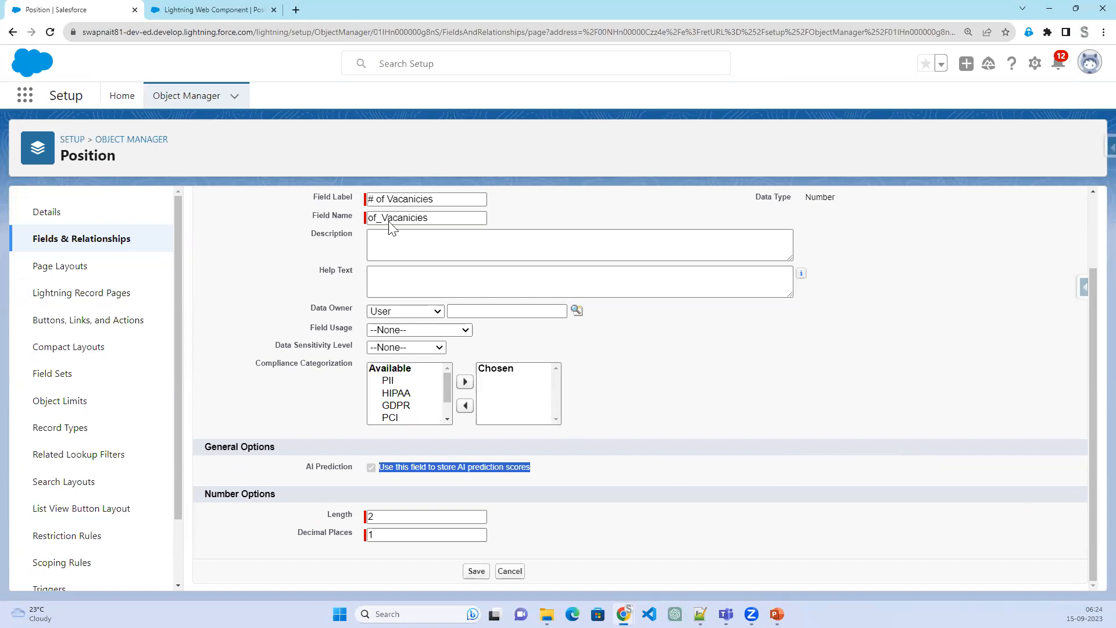
scroll(804, 498, "up", 2)
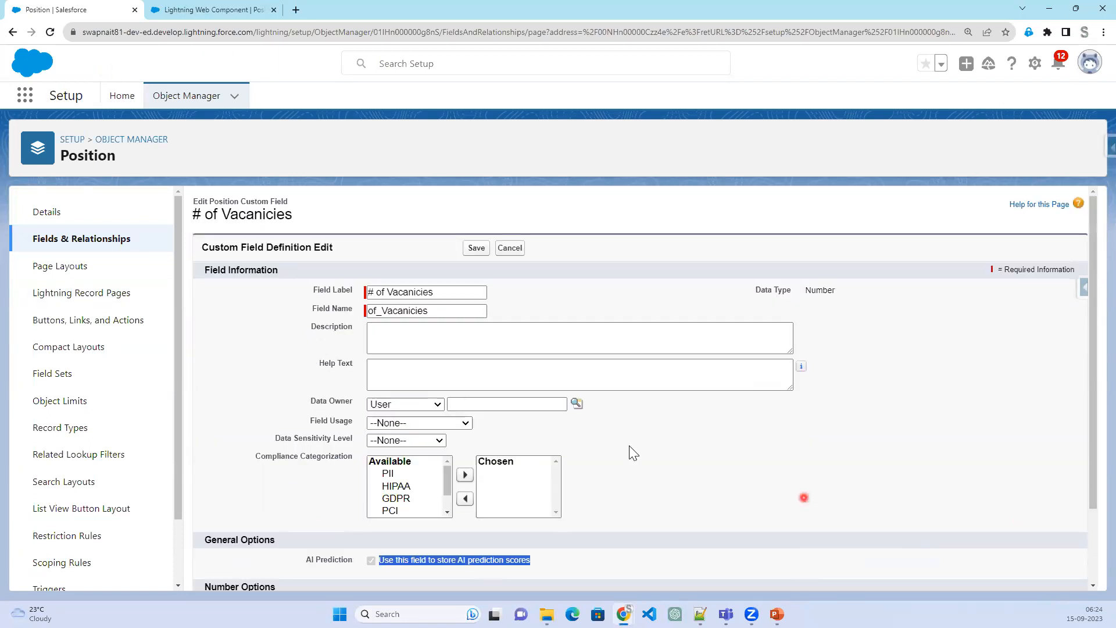
scroll(315, 476, "down", 2)
left_click_drag(289, 463, 622, 470)
scroll(633, 470, "up", 2)
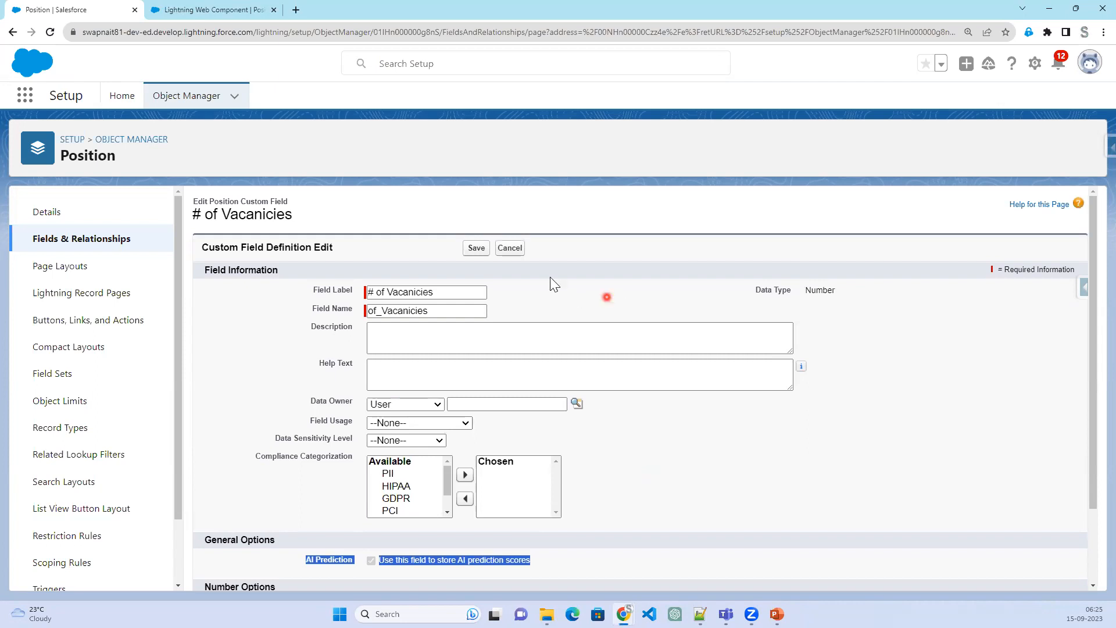
left_click(514, 250)
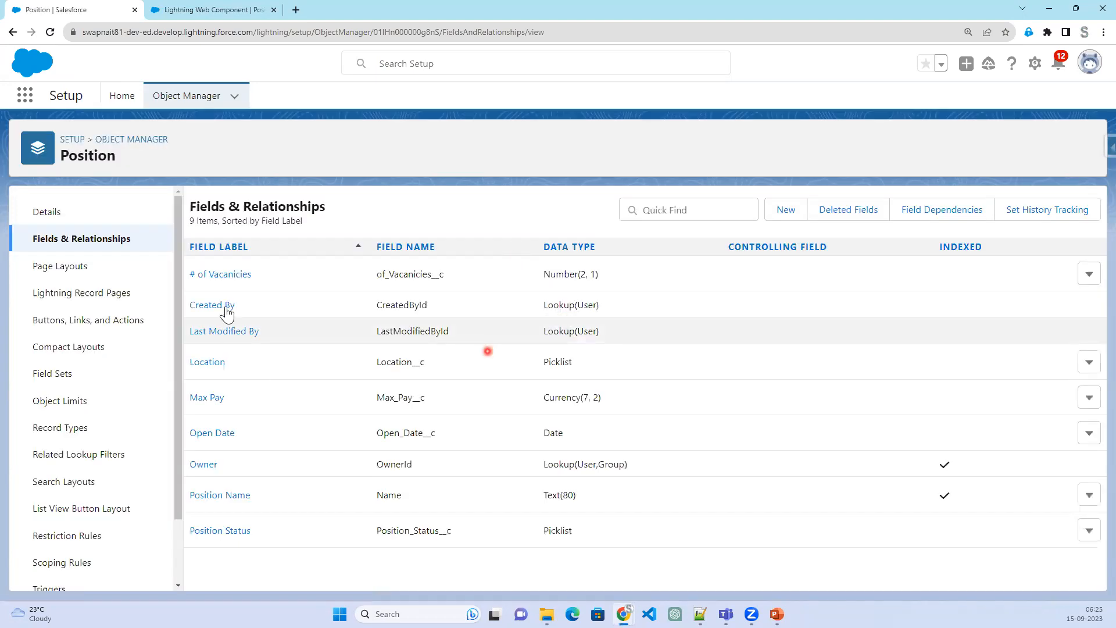
Read the deletion notice for the # of Vacanicies field and close it without deleting the field
left_click(1088, 275)
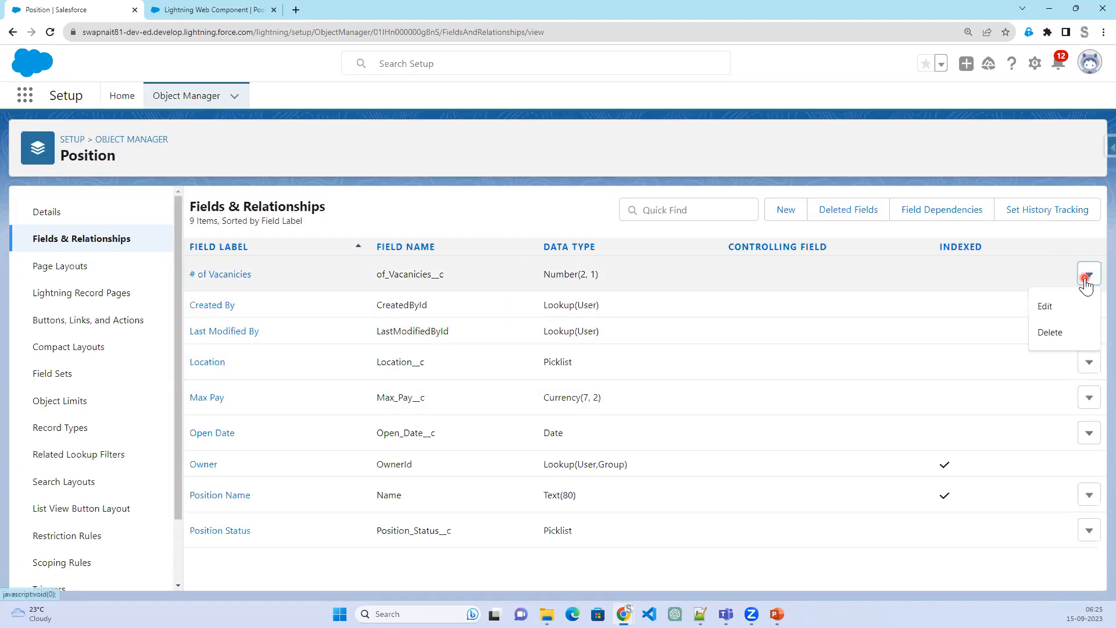
left_click(1070, 333)
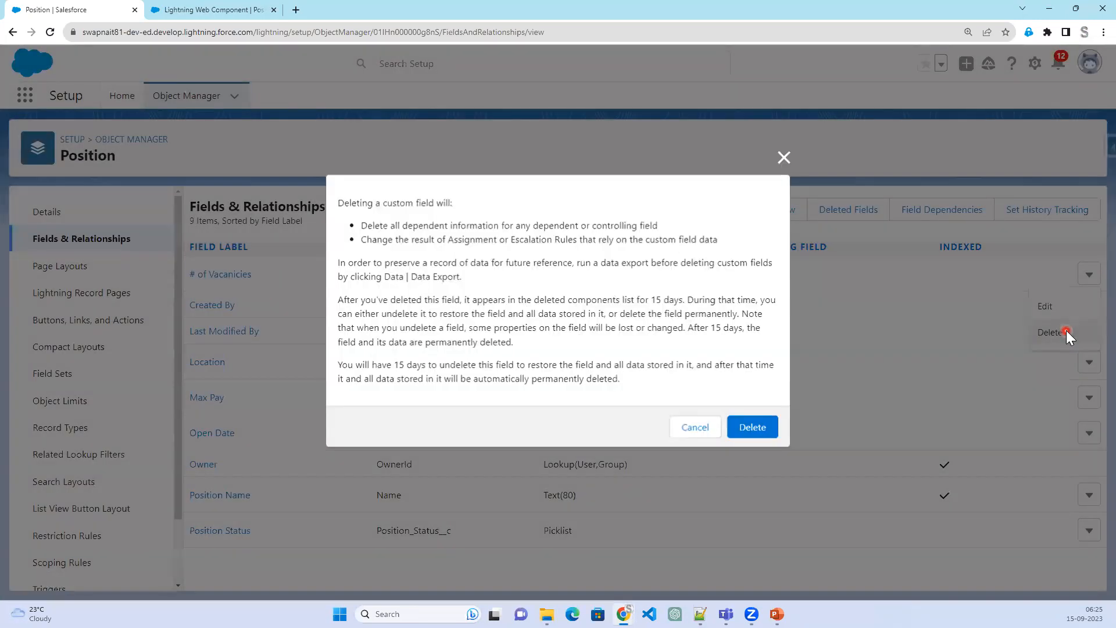
left_click_drag(347, 204, 476, 203)
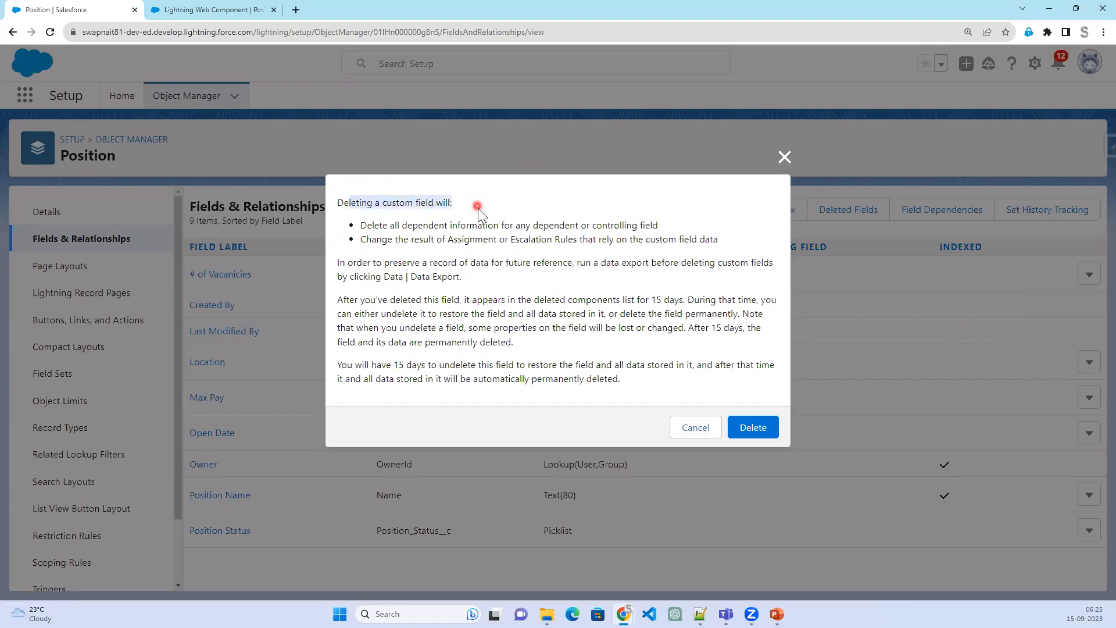
left_click_drag(390, 251, 636, 401)
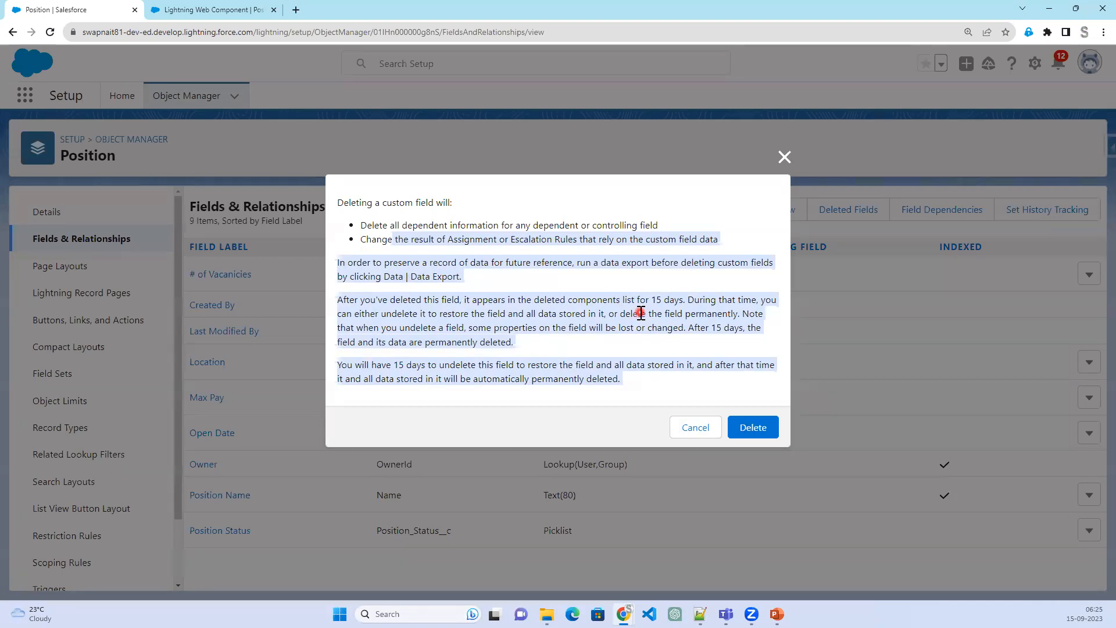
left_click(785, 156)
Open the # of Vacanicies field's details, examine its API name, and look up where the field is used
left_click(214, 273)
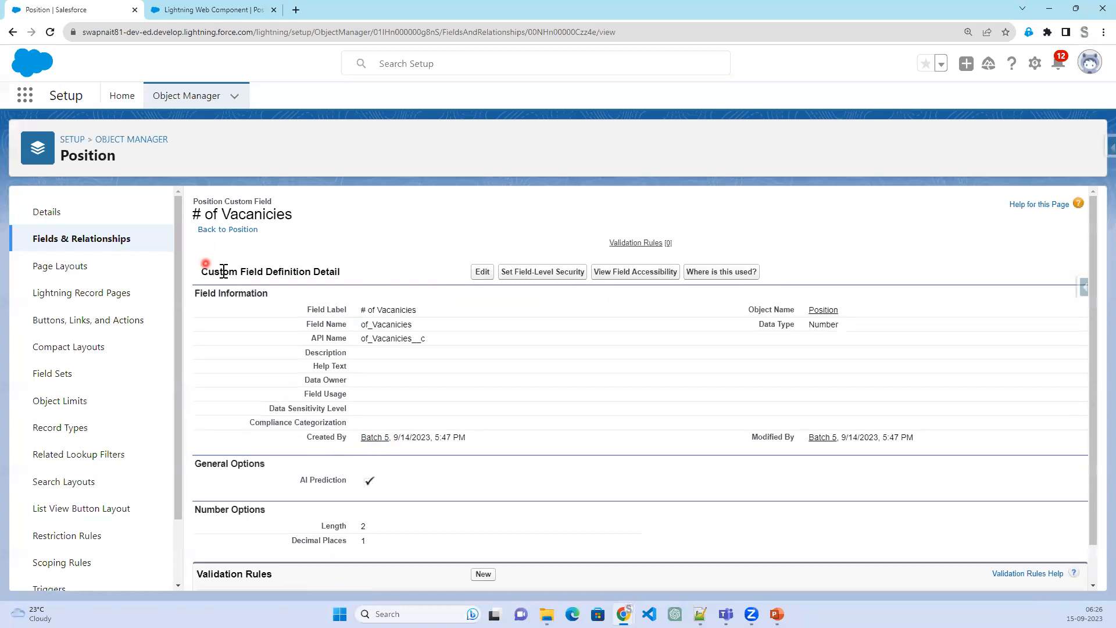
double_click(396, 338)
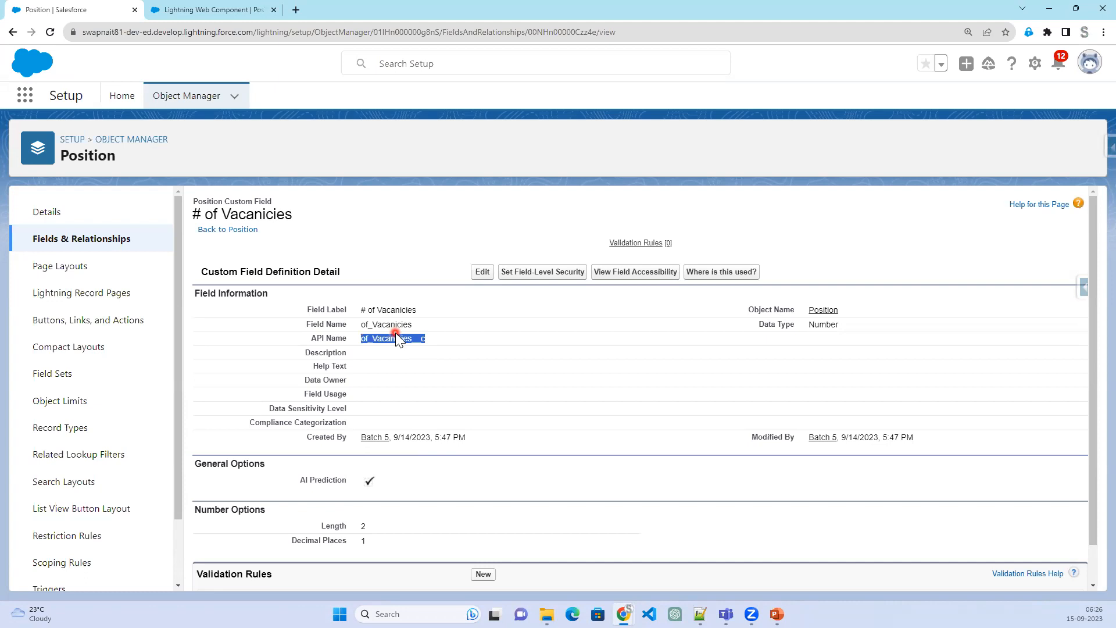
left_click(644, 274)
left_click(729, 273)
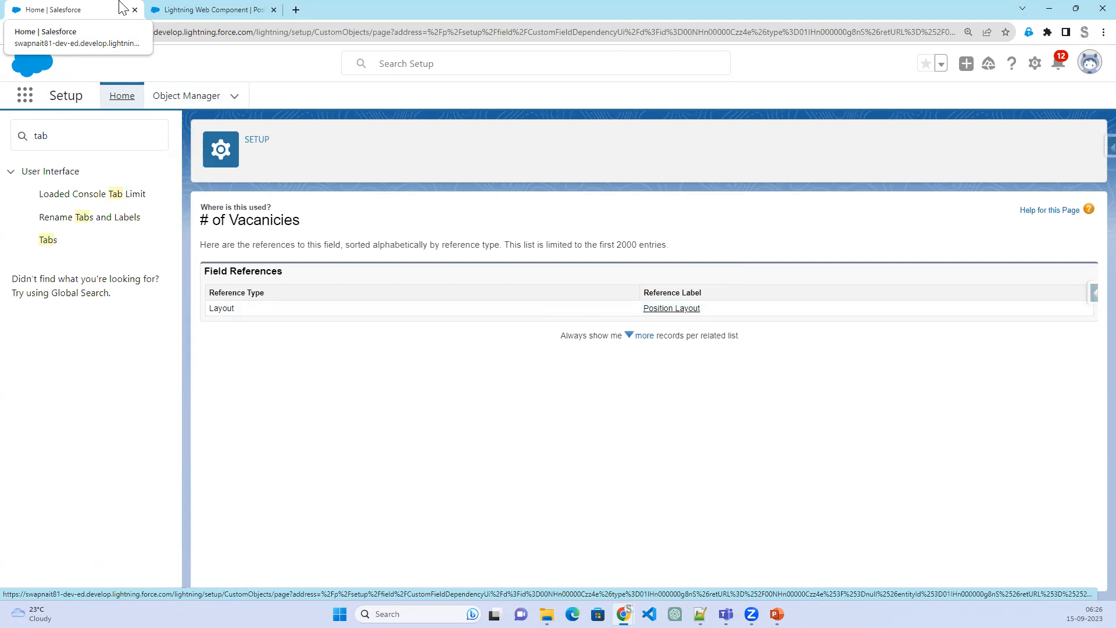
left_click(13, 32)
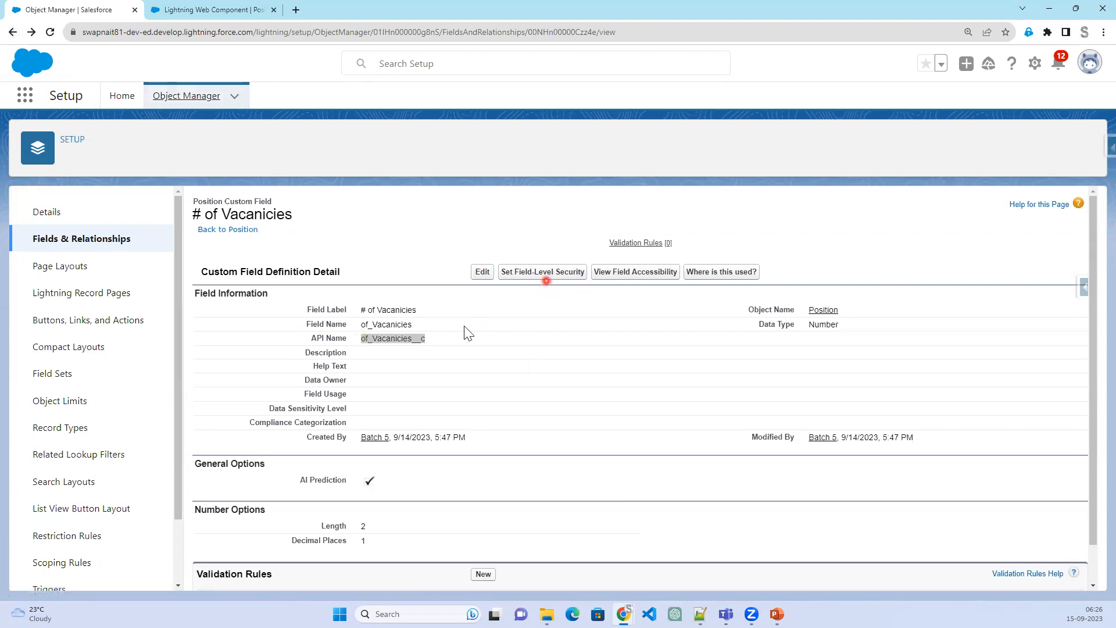
Return to Position's Fields & Relationships list and delete the # of Vacanicies field
left_click(81, 243)
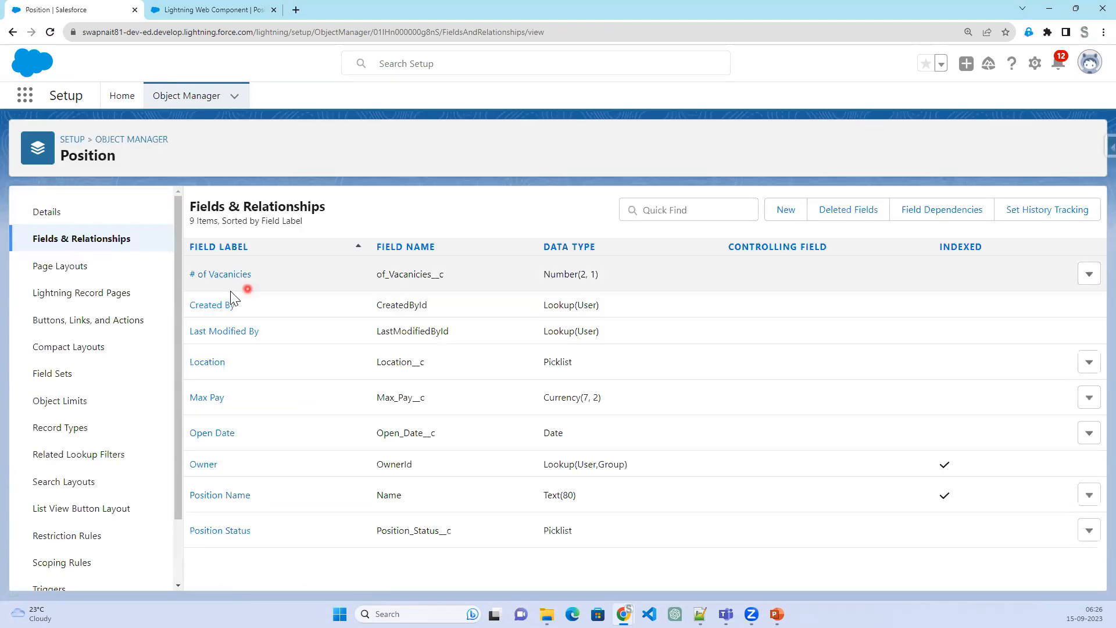
left_click(1089, 273)
left_click(1052, 332)
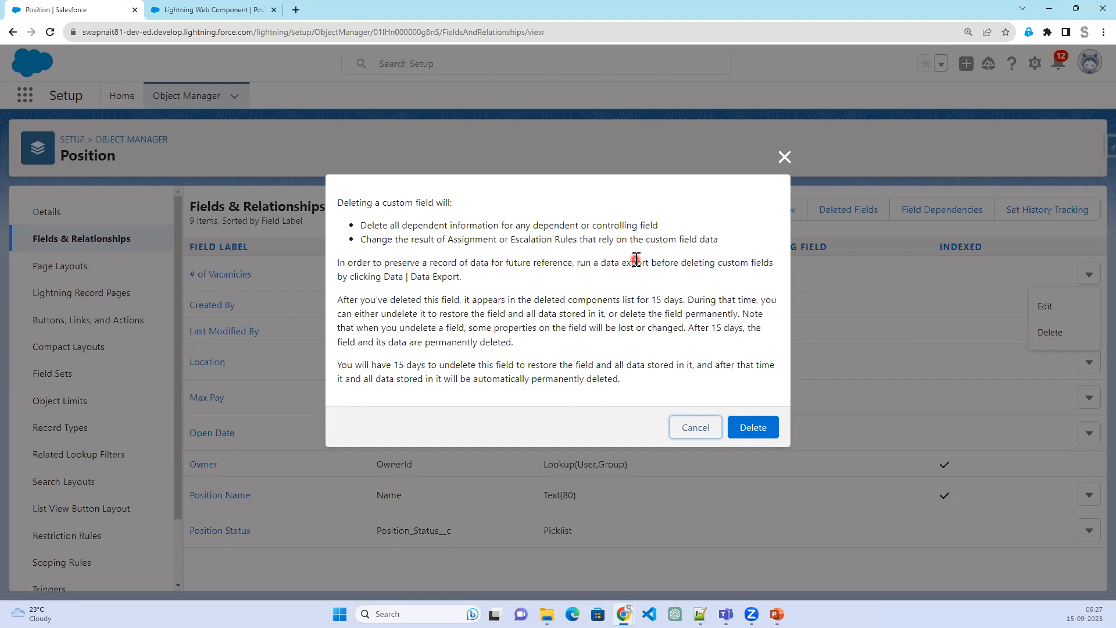
left_click(747, 427)
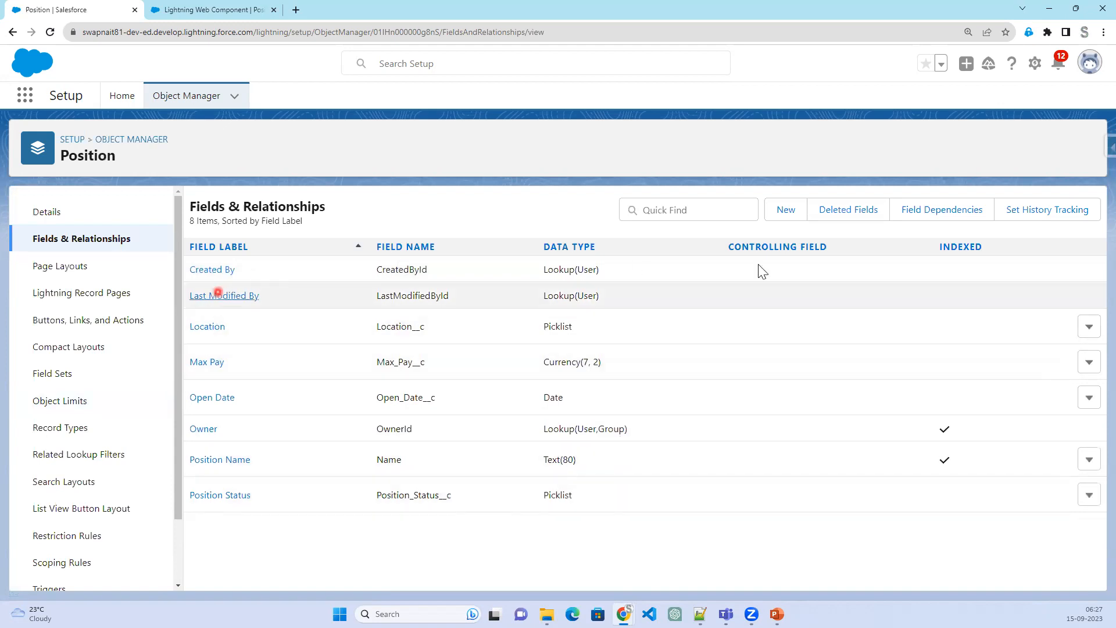
Search the apps and items for Rec and open the Recycle Bin
scroll(120, 491, "down", 2)
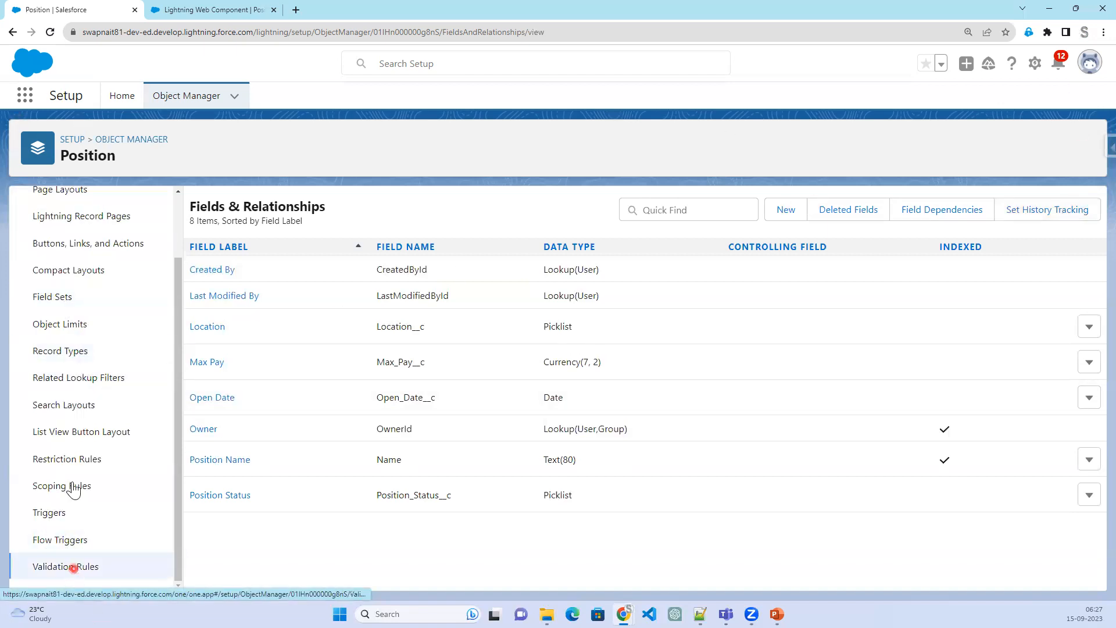
left_click(1091, 64)
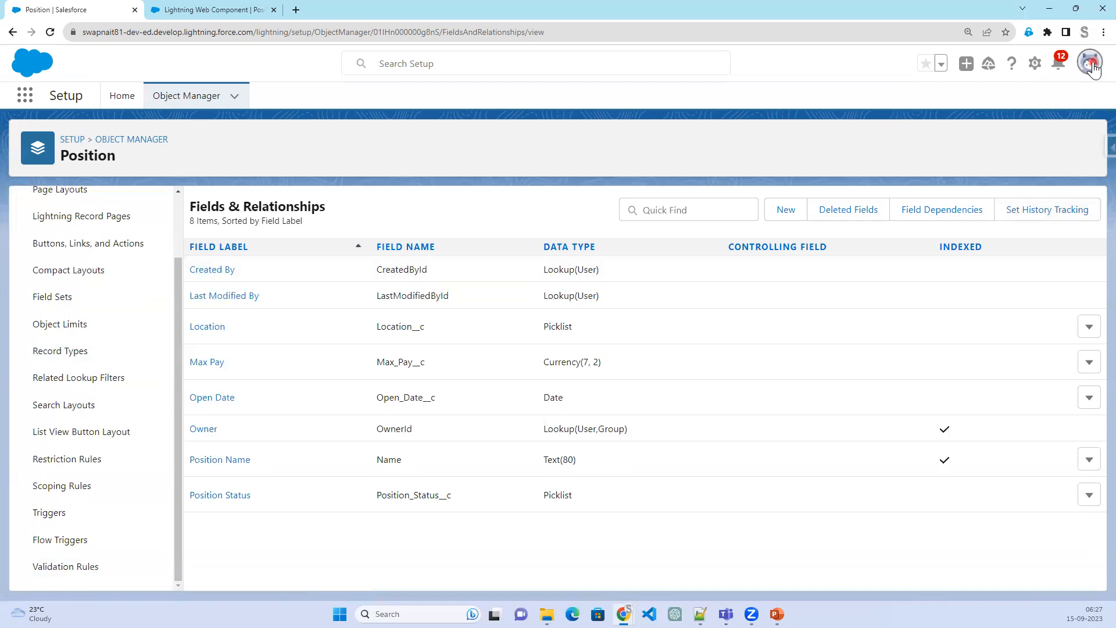
left_click(30, 102)
left_click(30, 102)
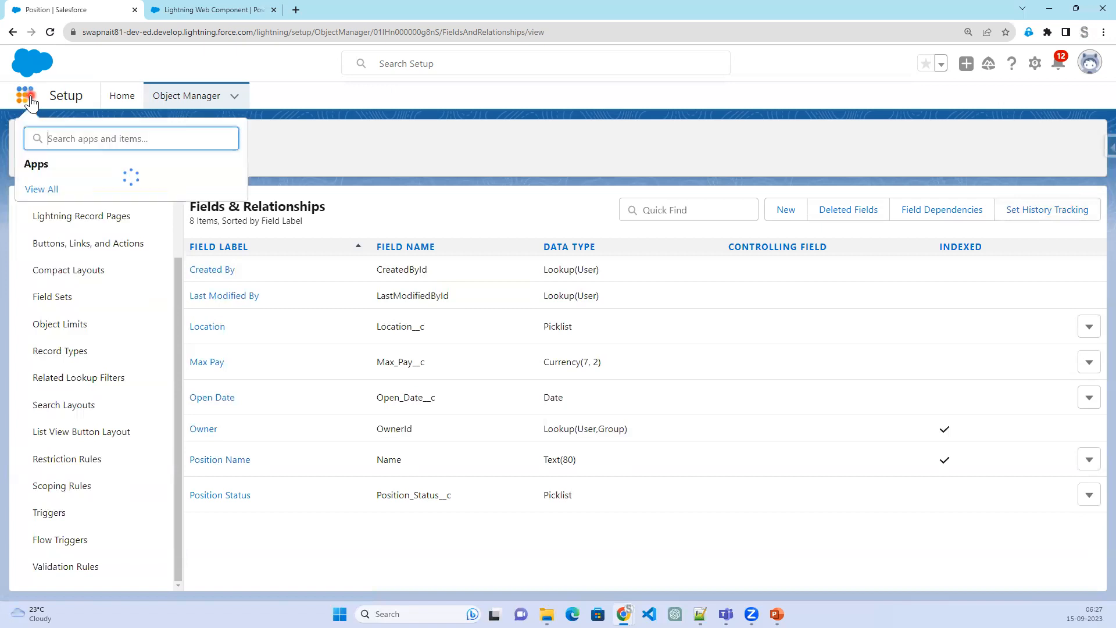
type("Rec")
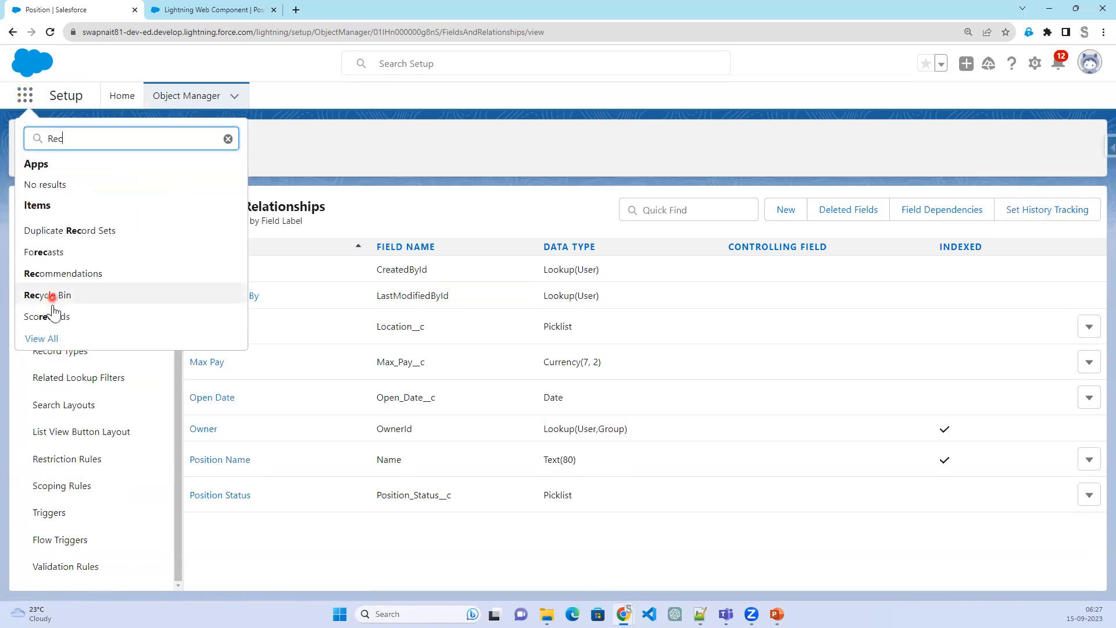
left_click(52, 304)
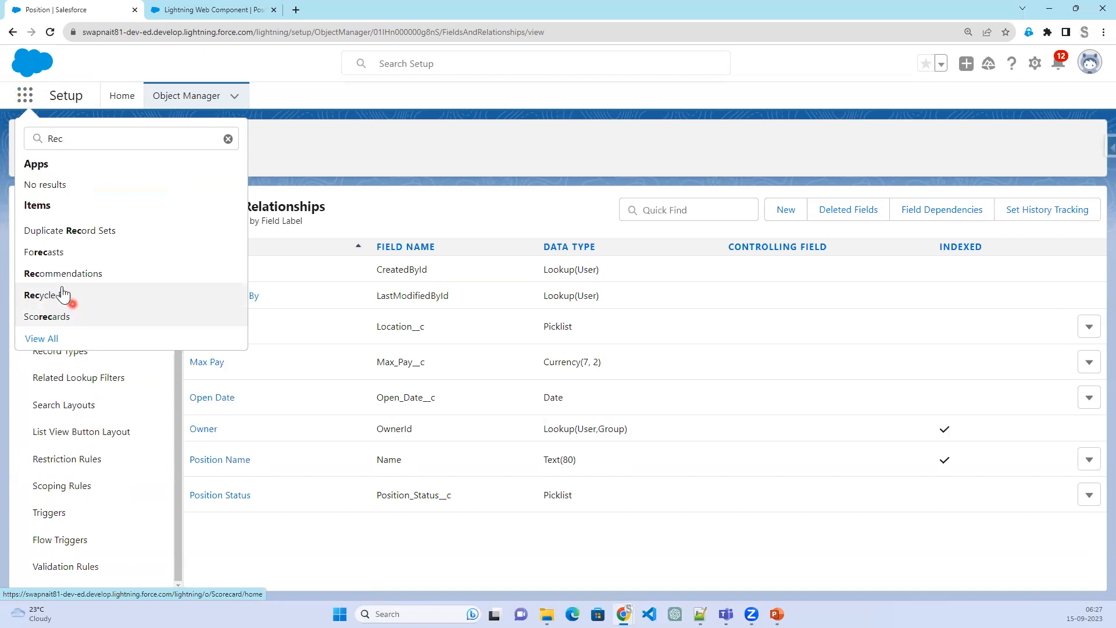
left_click(57, 300)
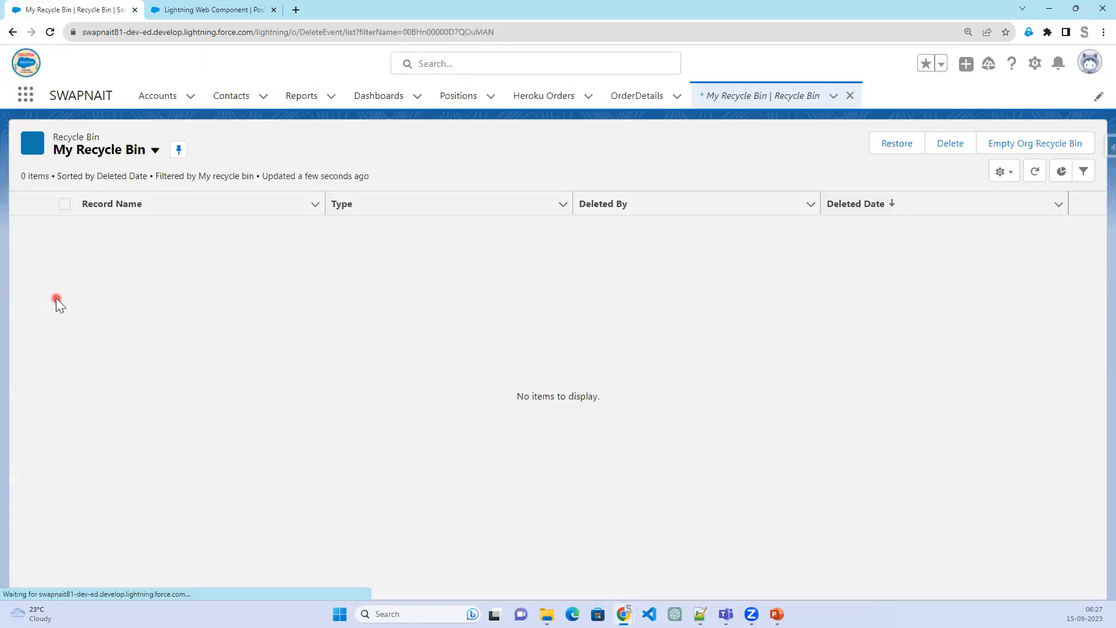
Look through the Org Recycle Bin list view for deleted items and return to My Recycle Bin
left_click(155, 152)
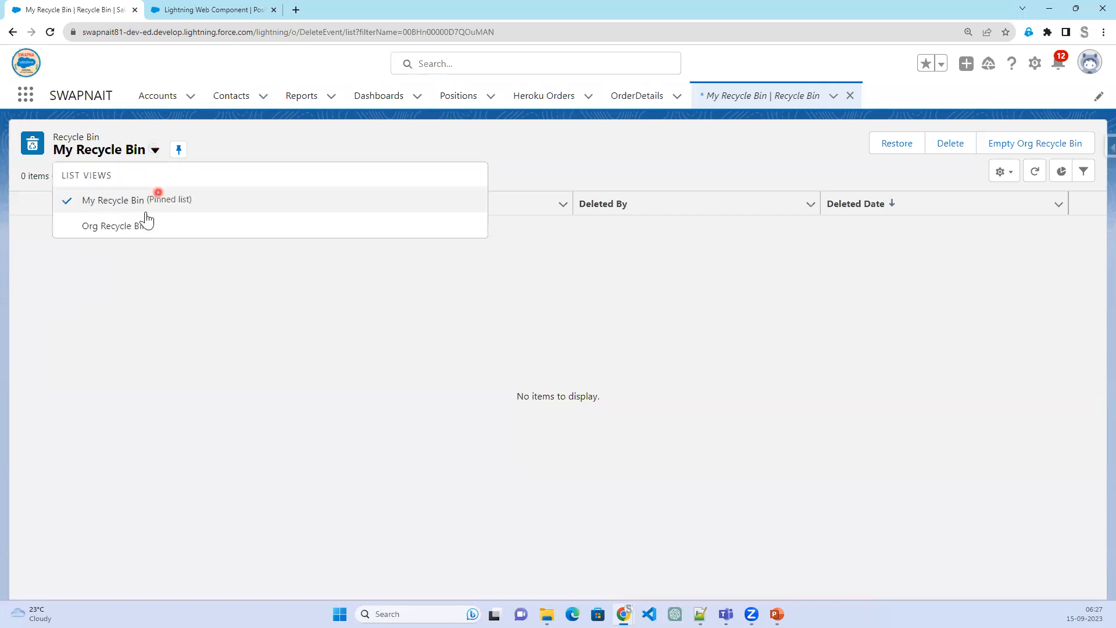
left_click(153, 227)
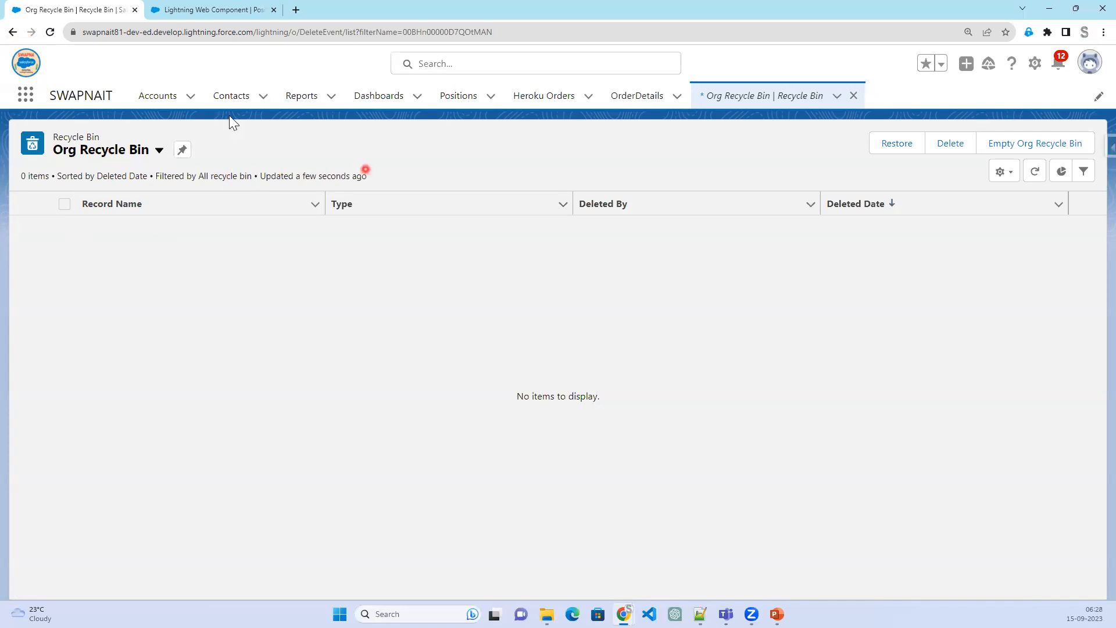
left_click(14, 33)
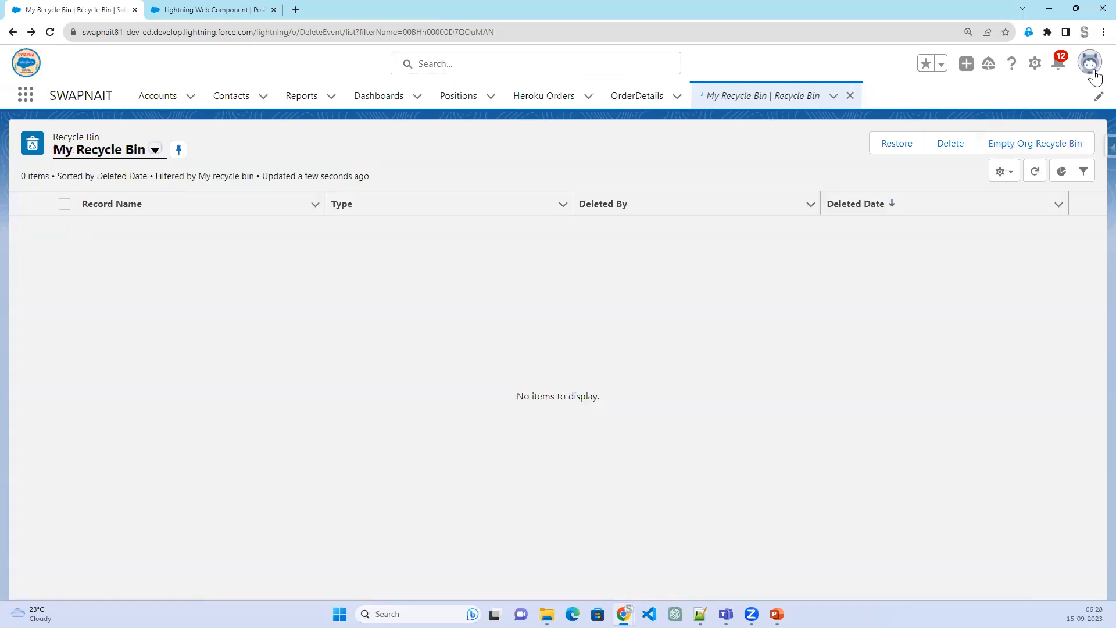
Switch to Salesforce Classic, open Setup, and decline the improved setup tour
left_click(1091, 62)
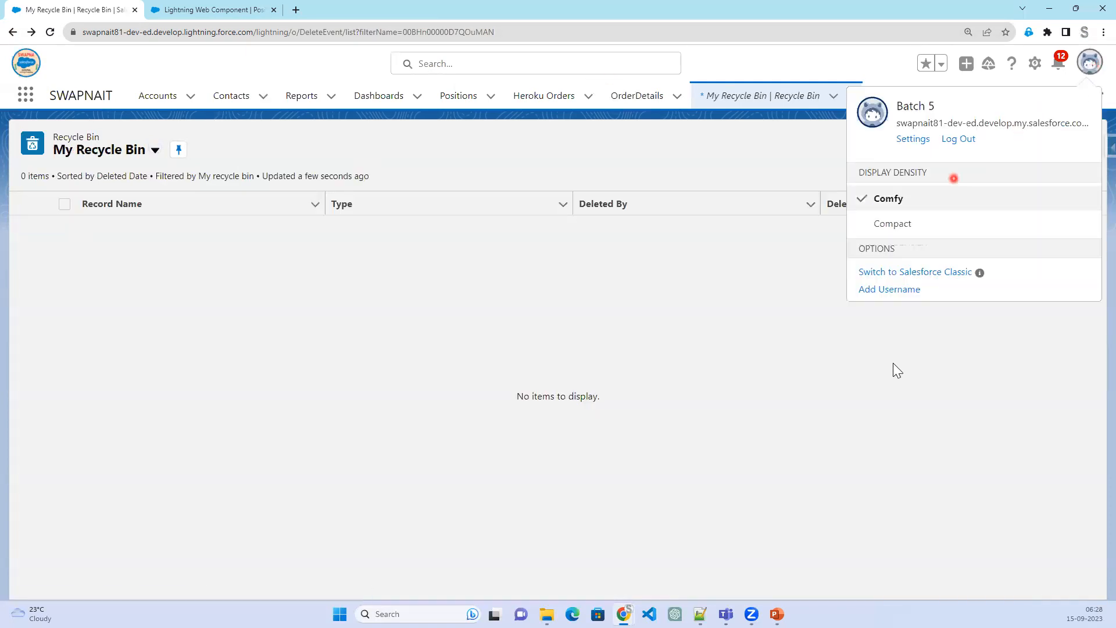
left_click(935, 273)
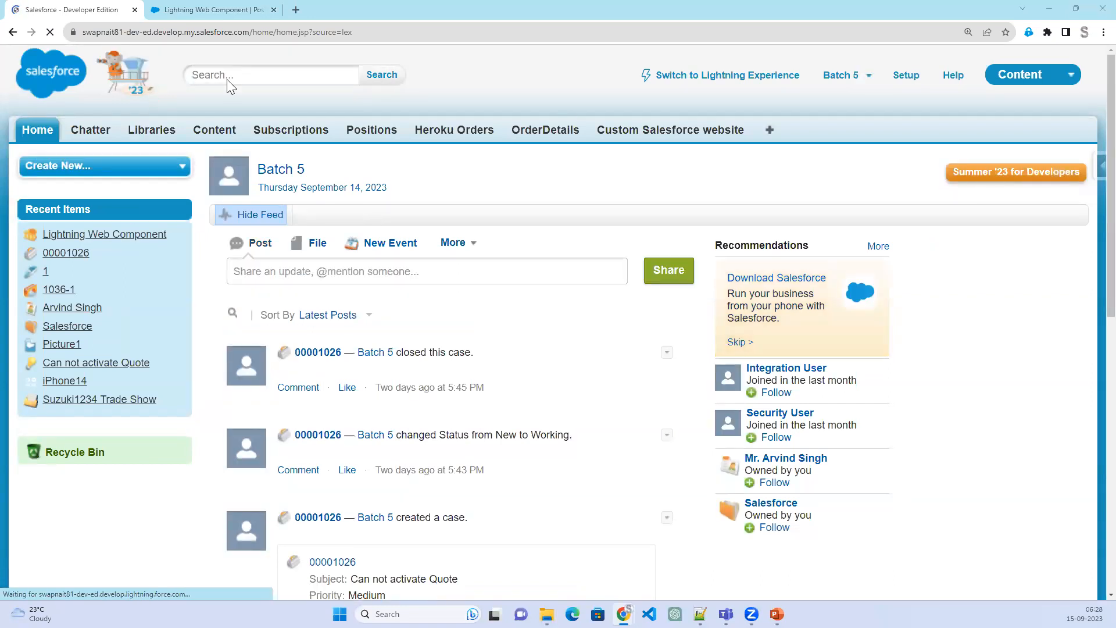
left_click(903, 82)
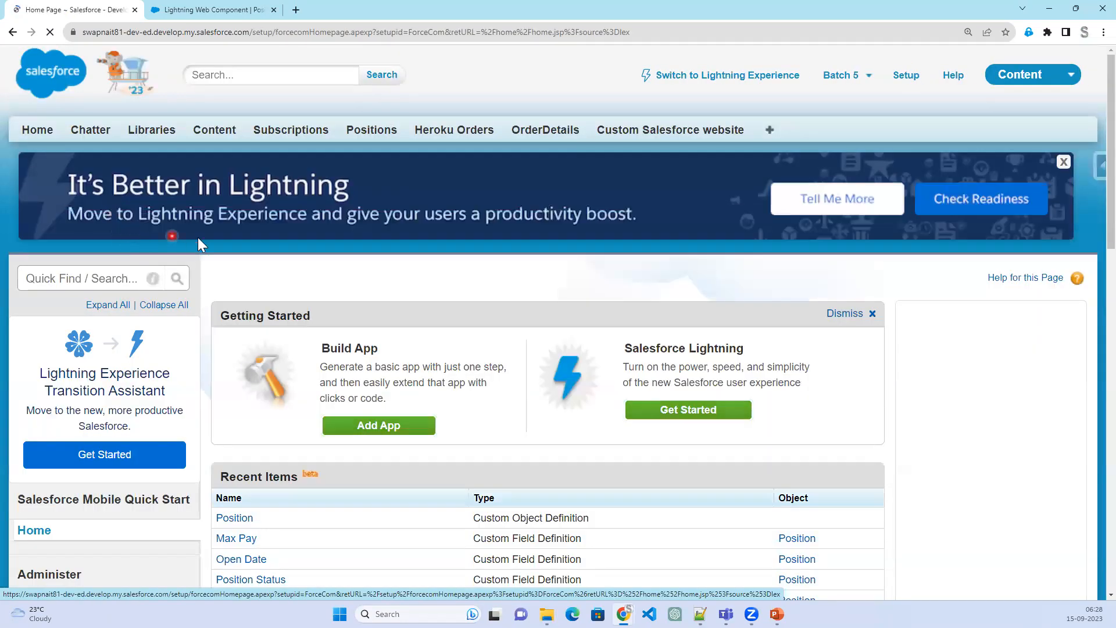
left_click(110, 298)
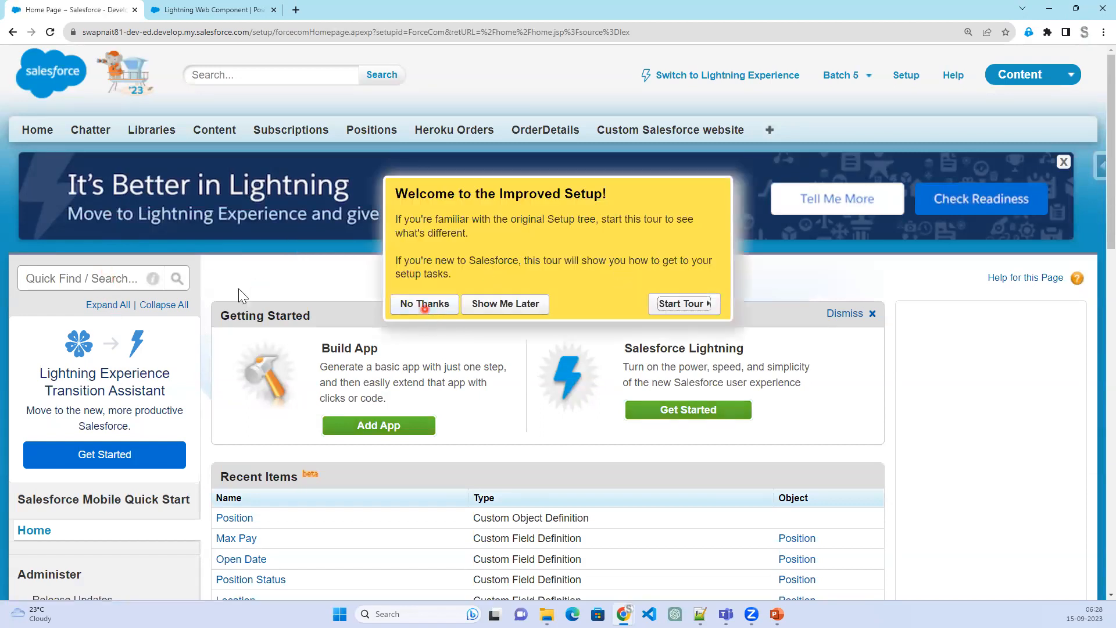
left_click(52, 277)
type("pos")
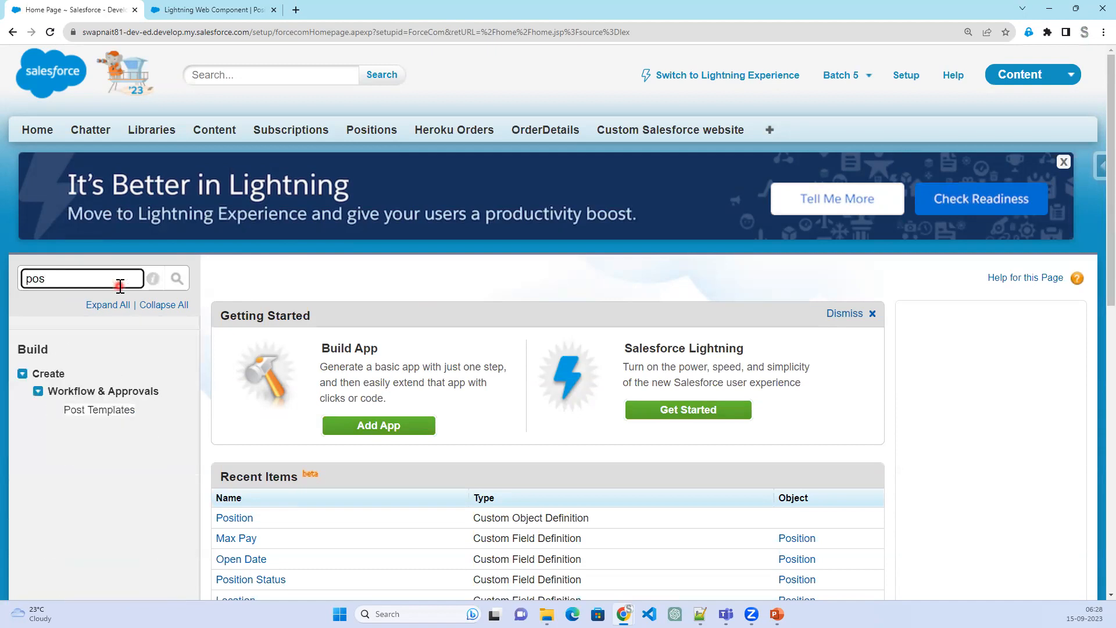
key("BackSpace")
key("BackSpace")
key("BackSpace")
type("cus")
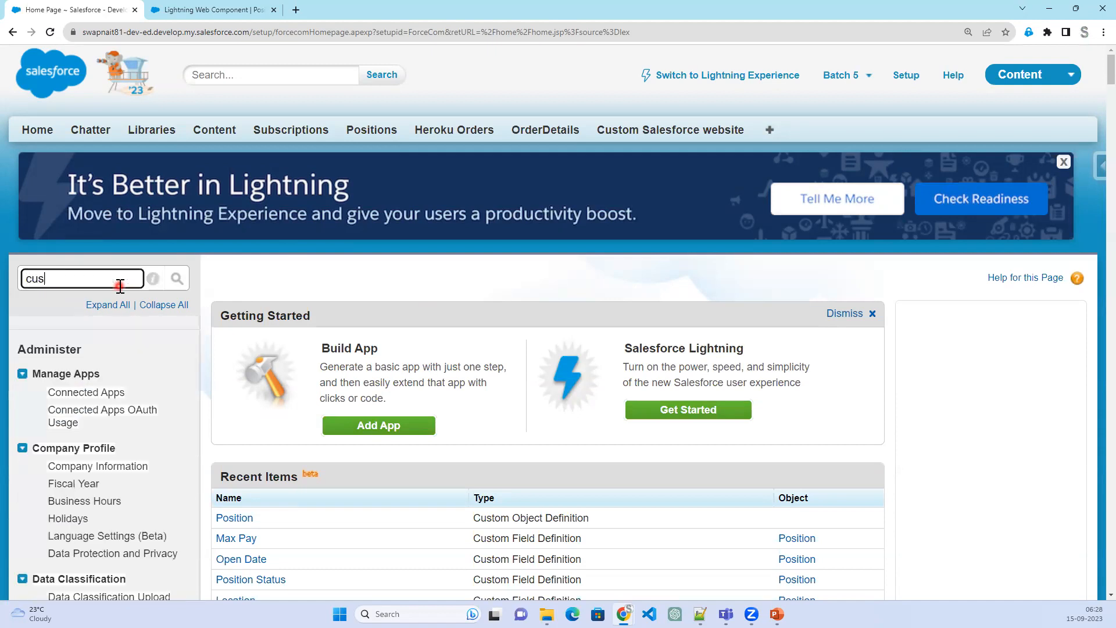
type("t")
scroll(133, 505, "down", 3)
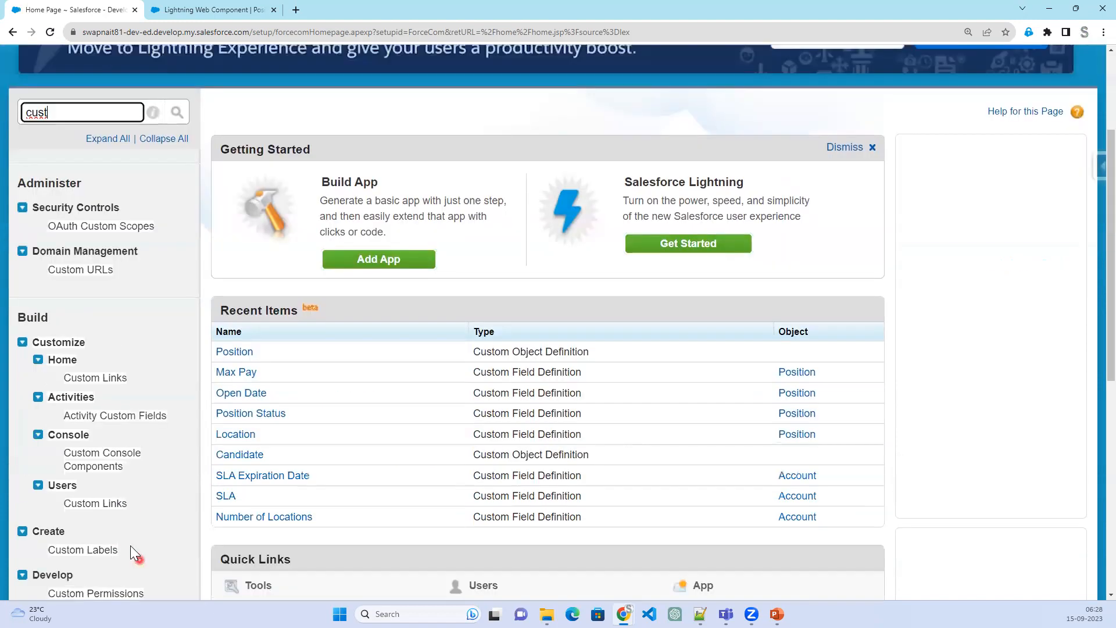
scroll(125, 555, "down", 2)
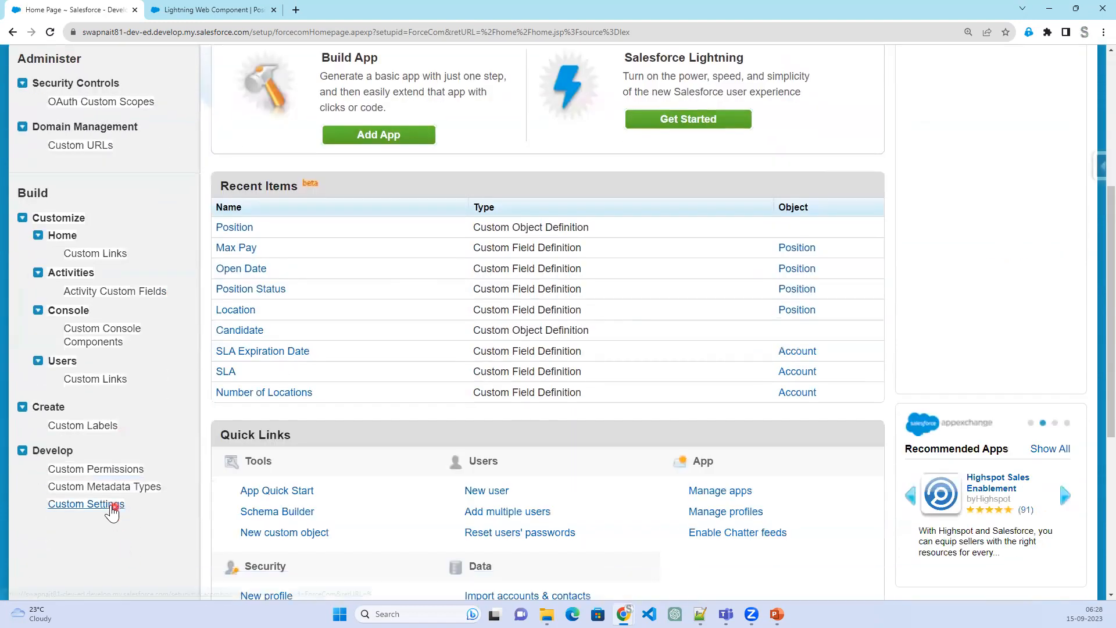
Search Setup for obj, go to the custom objects list under Create, and open the Position object
scroll(173, 419, "up", 5)
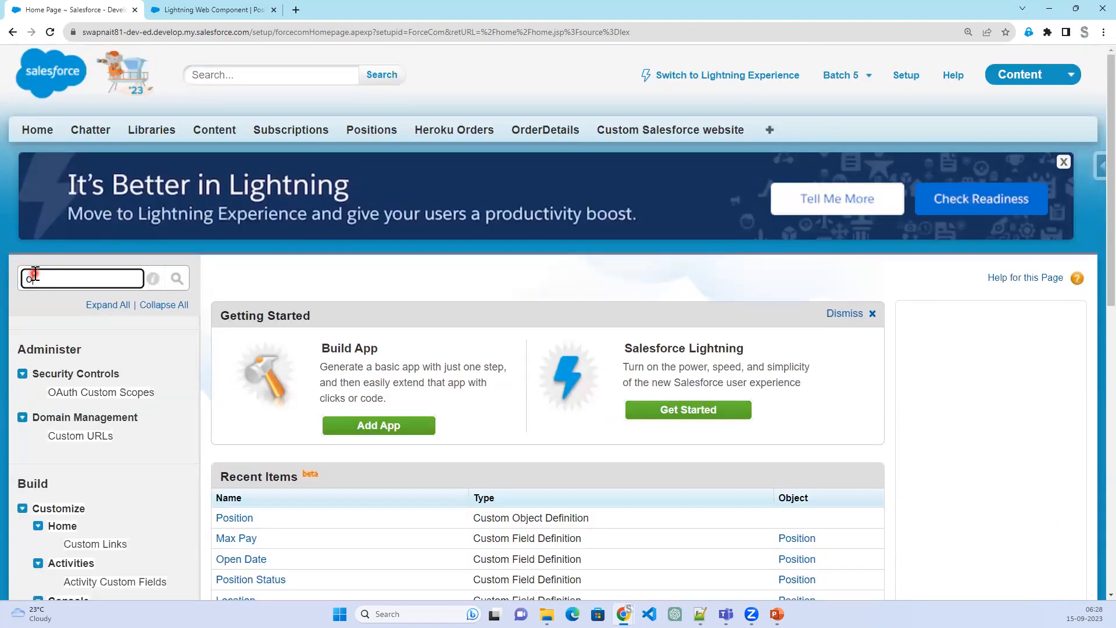
type("j")
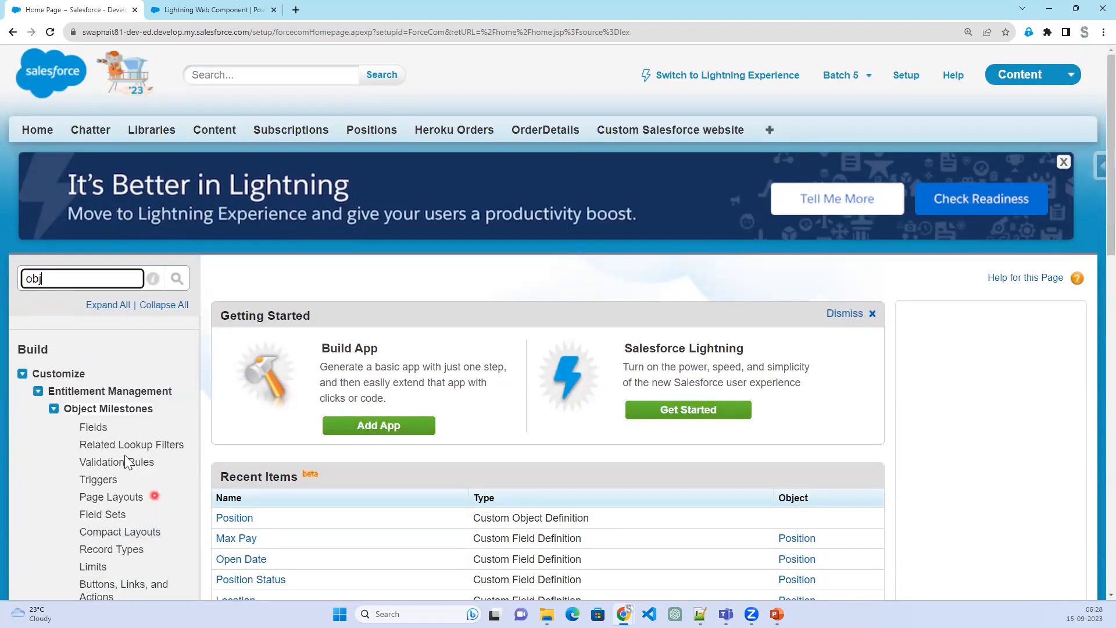
scroll(124, 455, "down", 8)
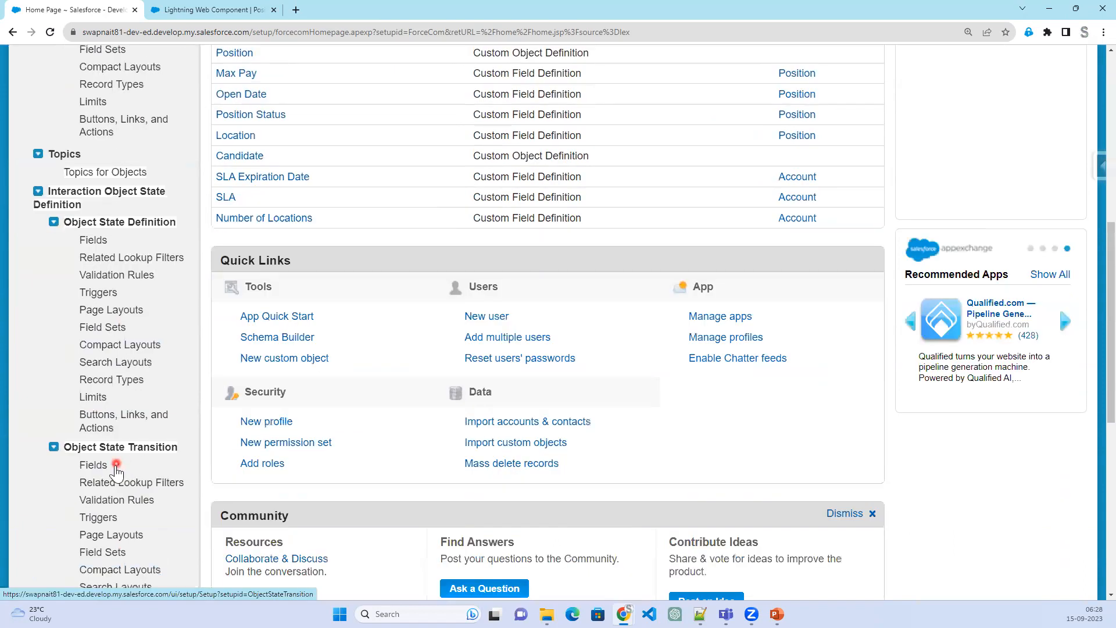
scroll(116, 470, "down", 8)
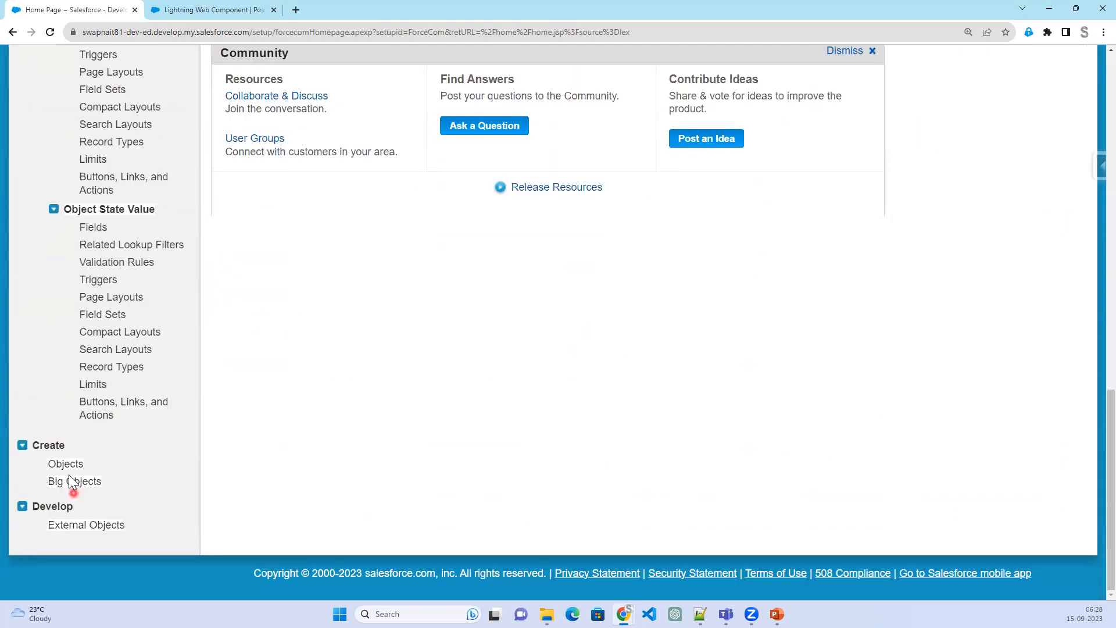
left_click(68, 464)
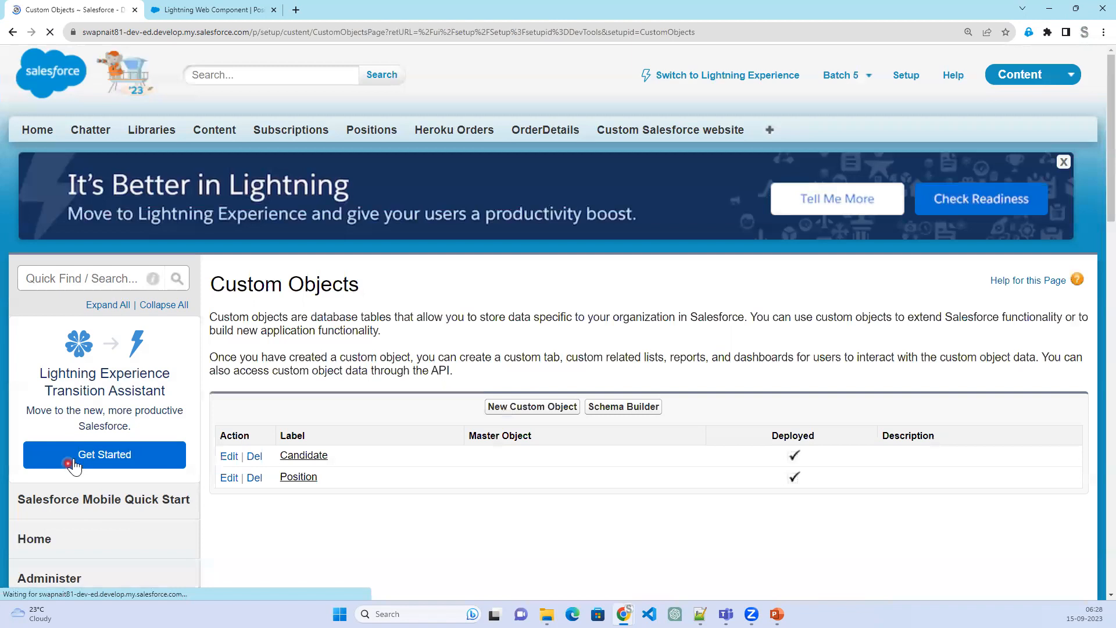
left_click(298, 479)
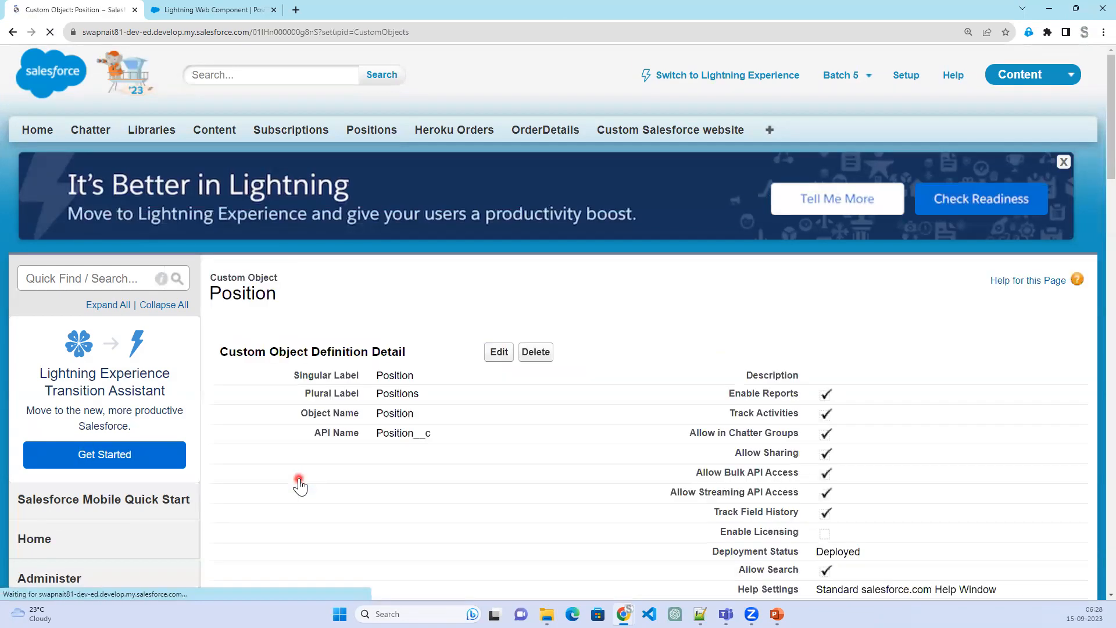
Open the Deleted Fields list from Position's Custom Fields & Relationships section
scroll(393, 543, "down", 5)
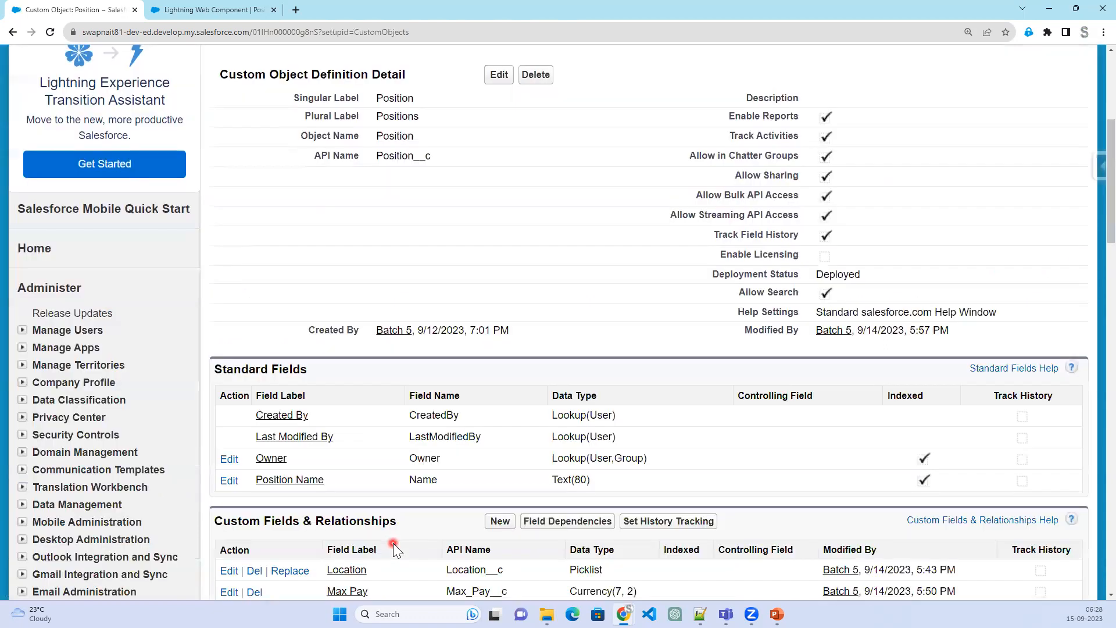
scroll(393, 543, "down", 3)
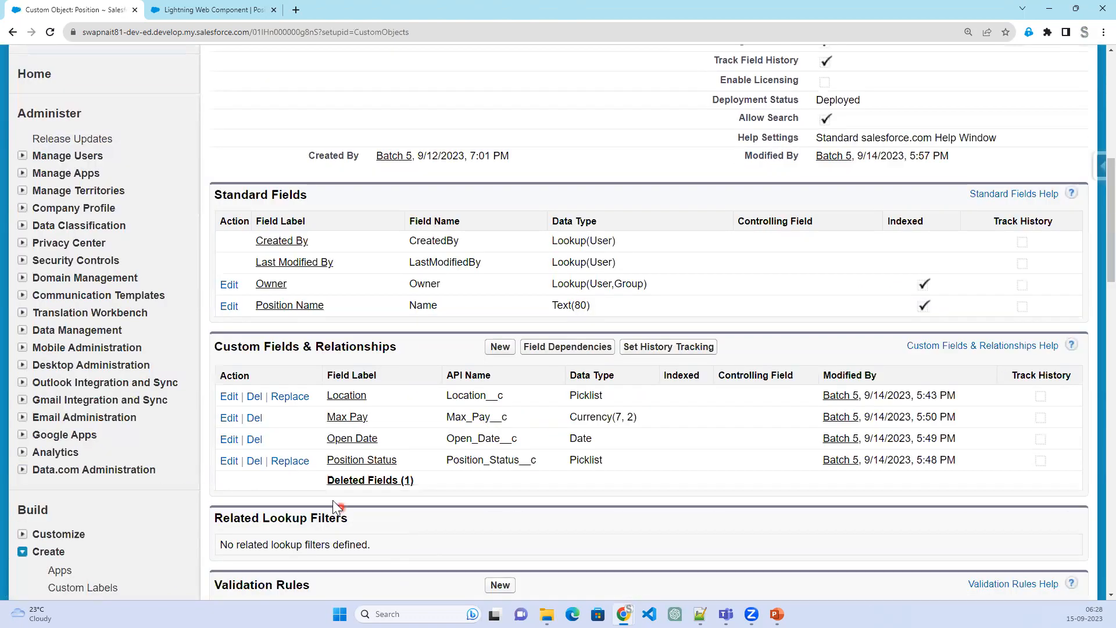
left_click_drag(391, 486, 436, 484)
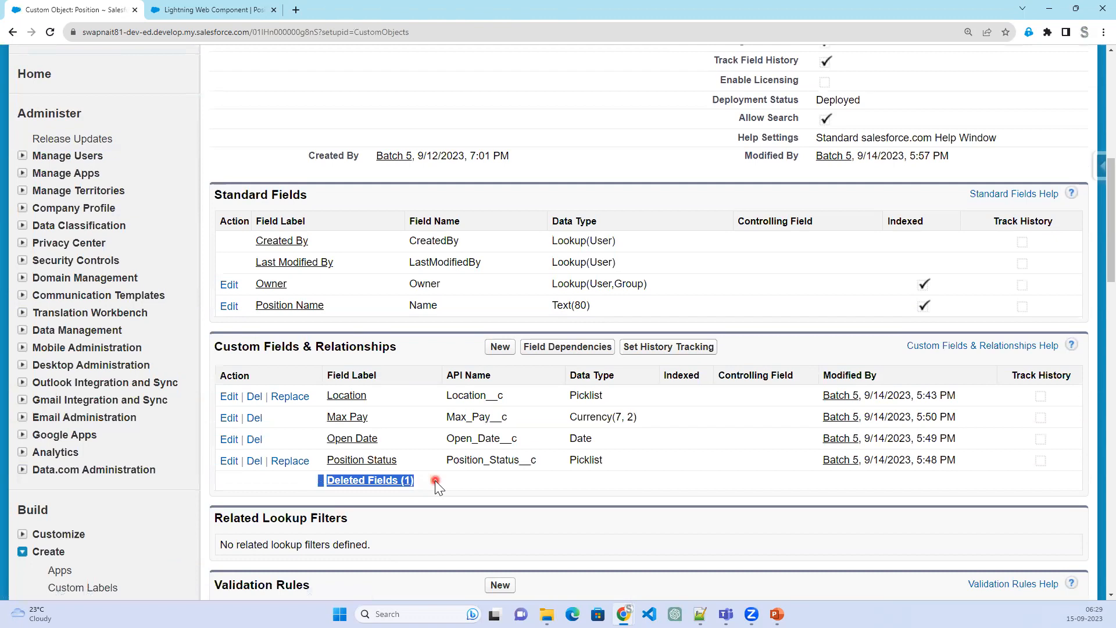
left_click(365, 482)
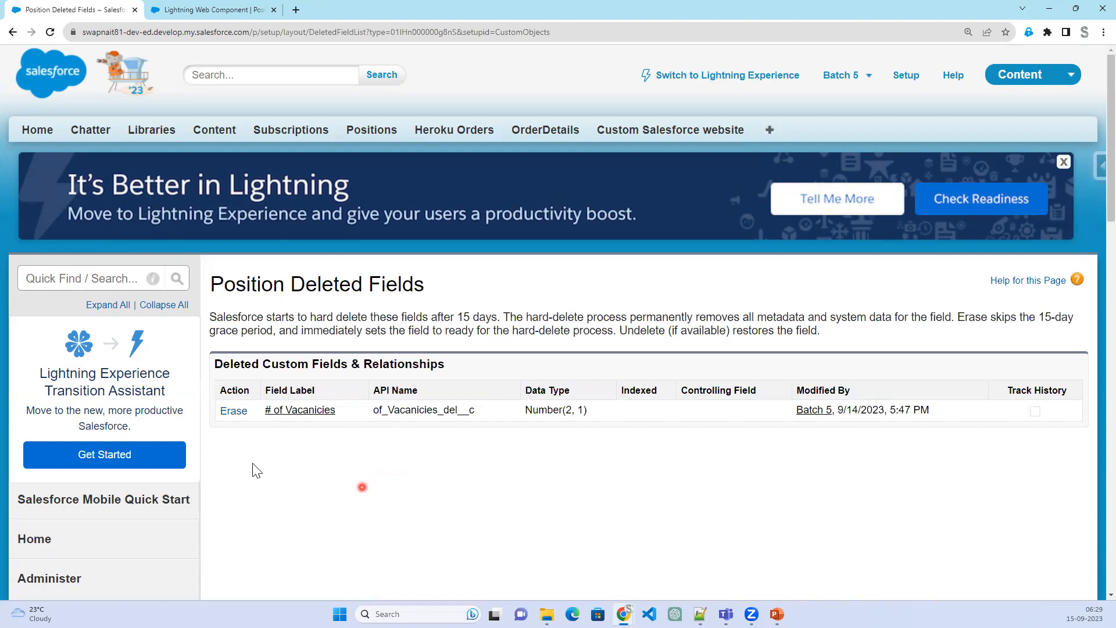
Examine the deleted # of Vacanicies entry and read how long deleted fields are kept before hard deletion
left_click(245, 383)
left_click_drag(344, 409, 268, 410)
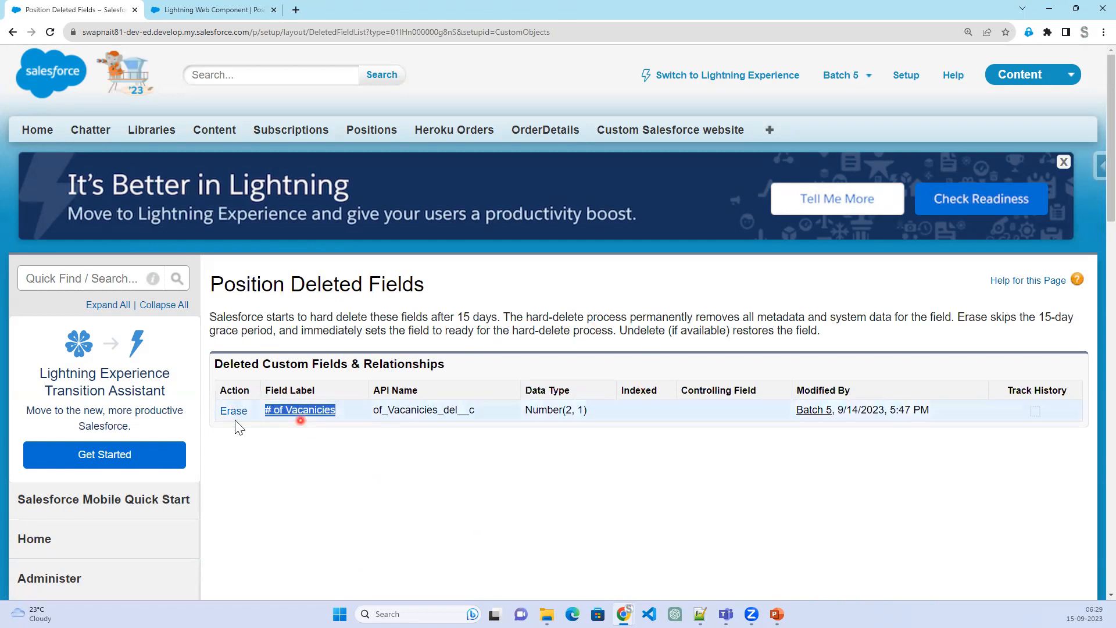
left_click_drag(451, 317, 508, 317)
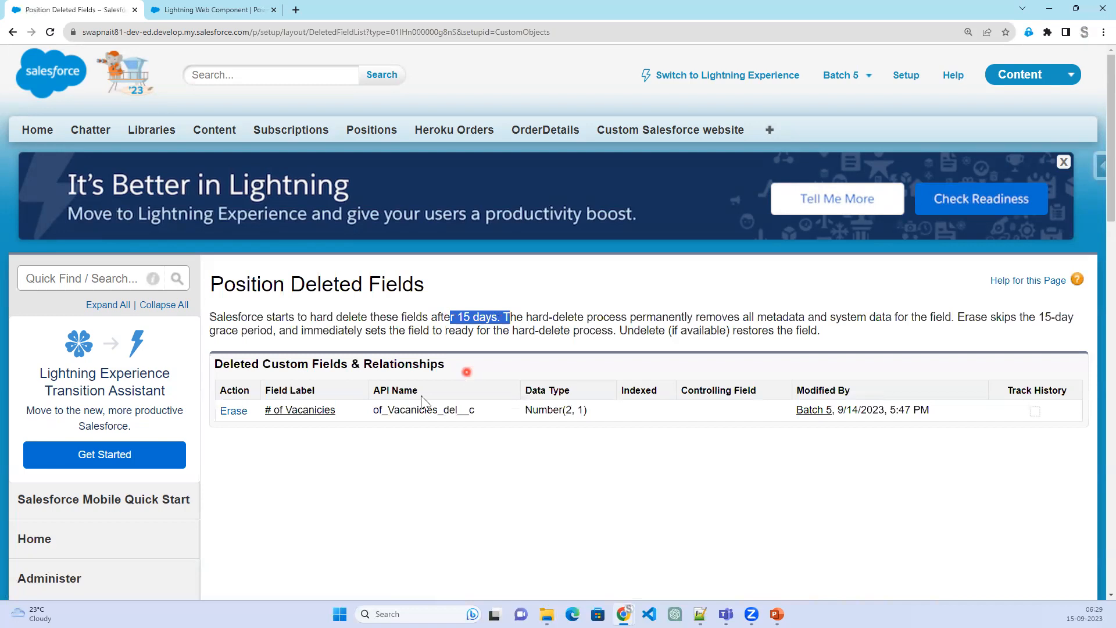
Erase the deleted # of Vacanicies field, reading the consequences and confirming its permanent deletion
left_click(232, 412)
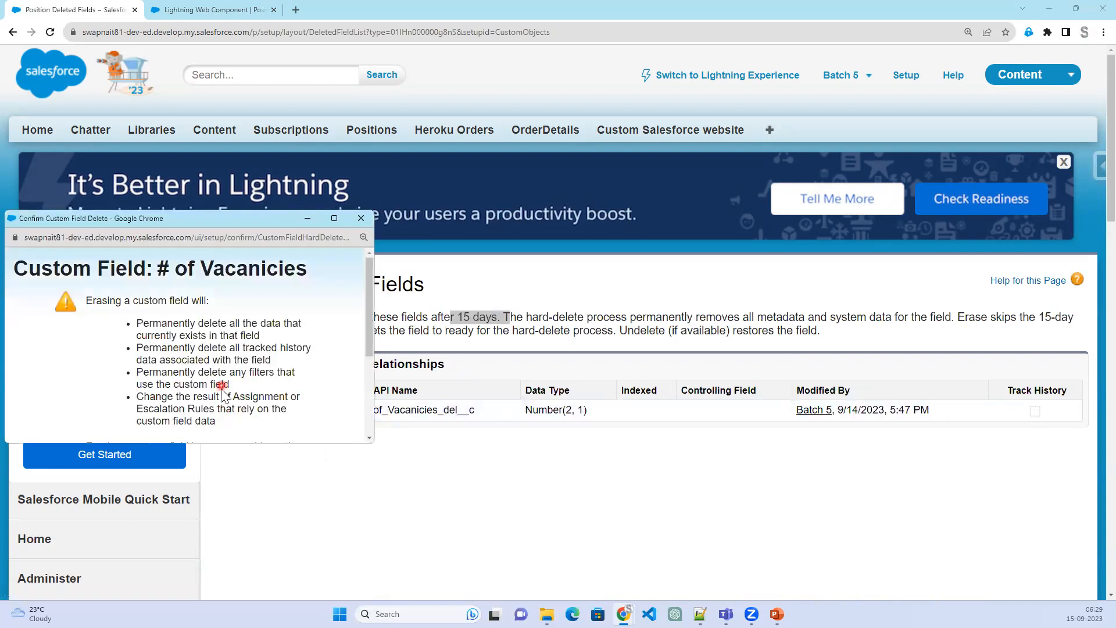
scroll(198, 372, "down", 3)
scroll(169, 332, "up", 3)
left_click_drag(166, 329, 294, 369)
scroll(299, 404, "down", 3)
left_click(59, 395)
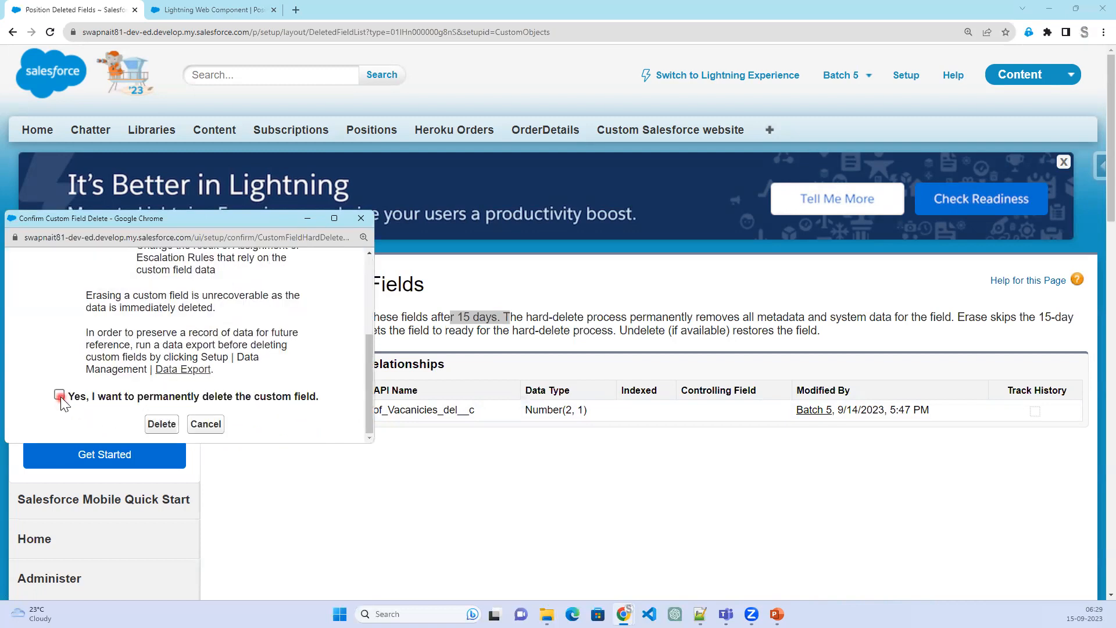
left_click(162, 425)
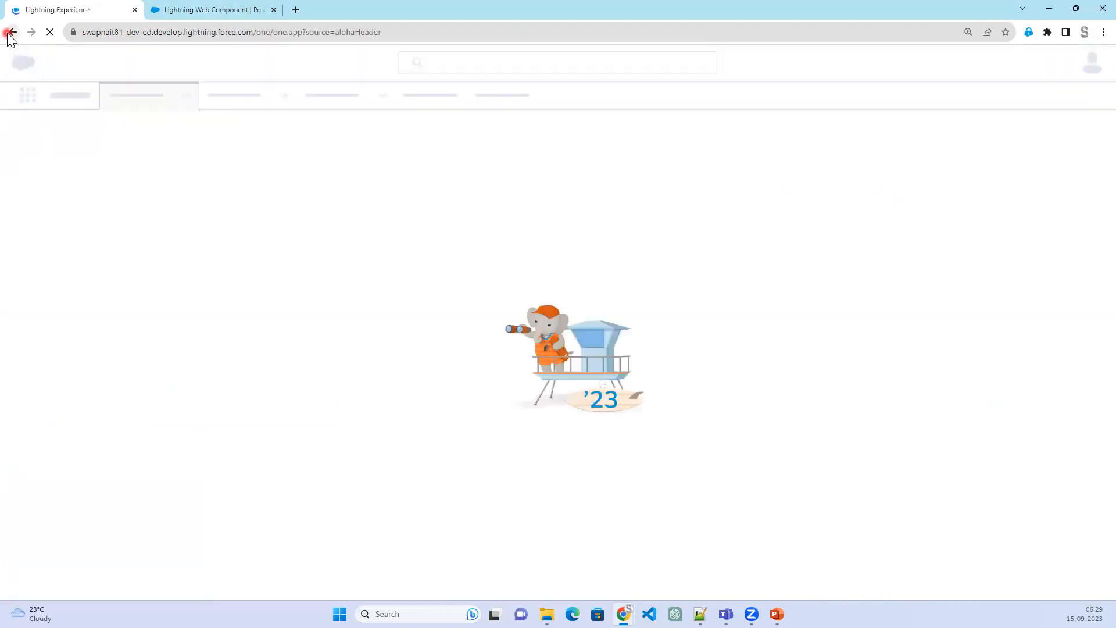
Return to the Position Deleted Fields page in Salesforce Classic and search Setup for obj
left_click(10, 32)
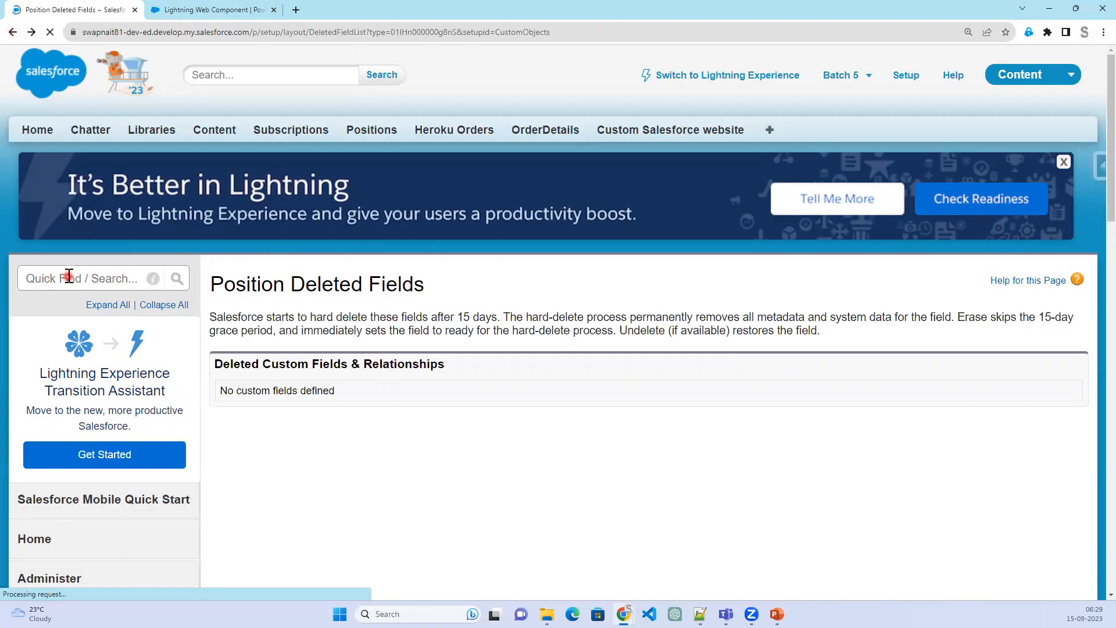
left_click(69, 276)
type("obj")
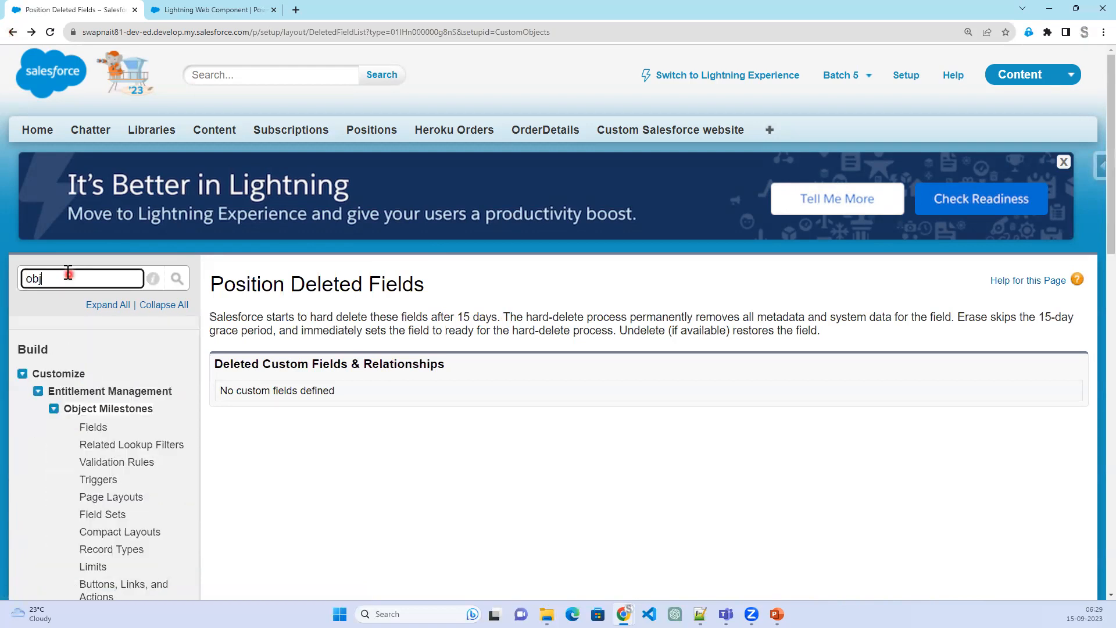
Find Objects in Setup, open the Position custom object's definition and review its standard and custom fields
type("ect")
scroll(98, 406, "down", 10)
scroll(94, 431, "down", 6)
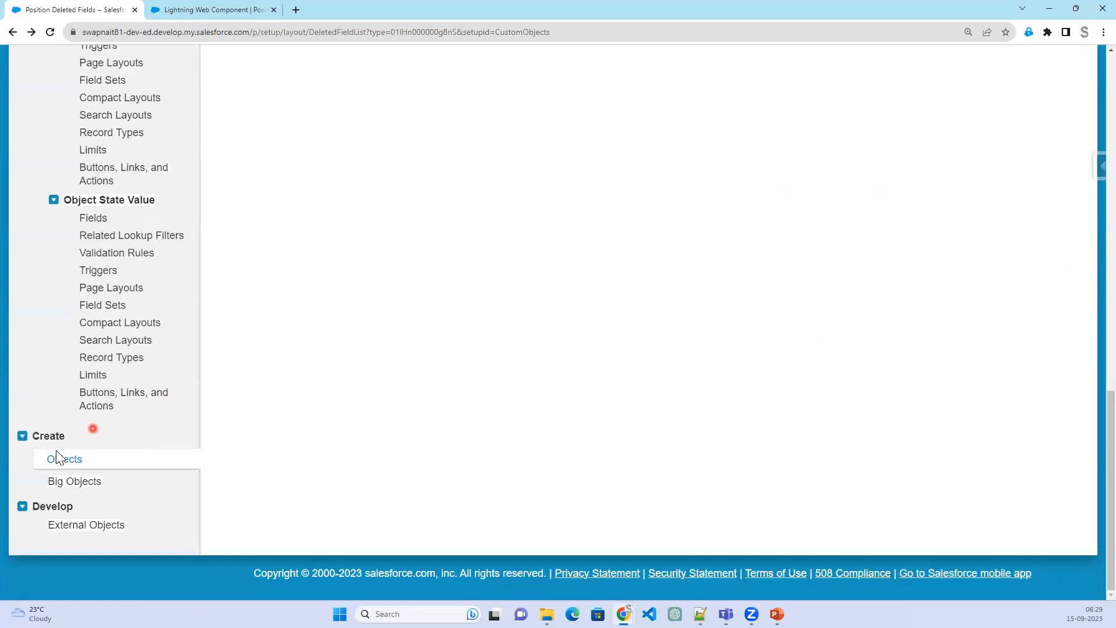
left_click(51, 459)
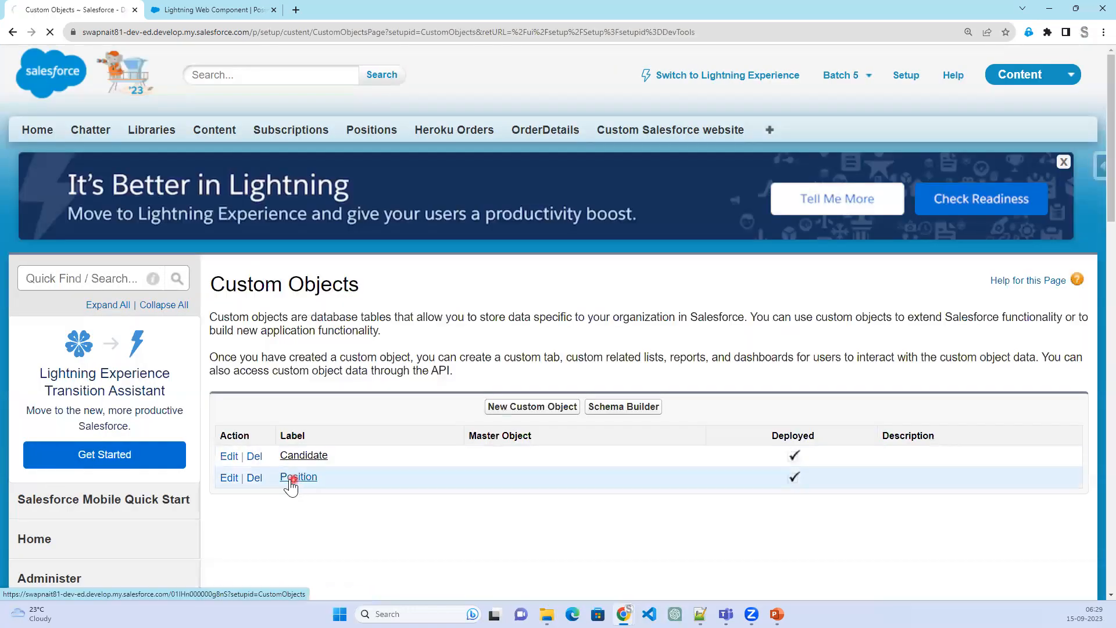
scroll(500, 488, "down", 2)
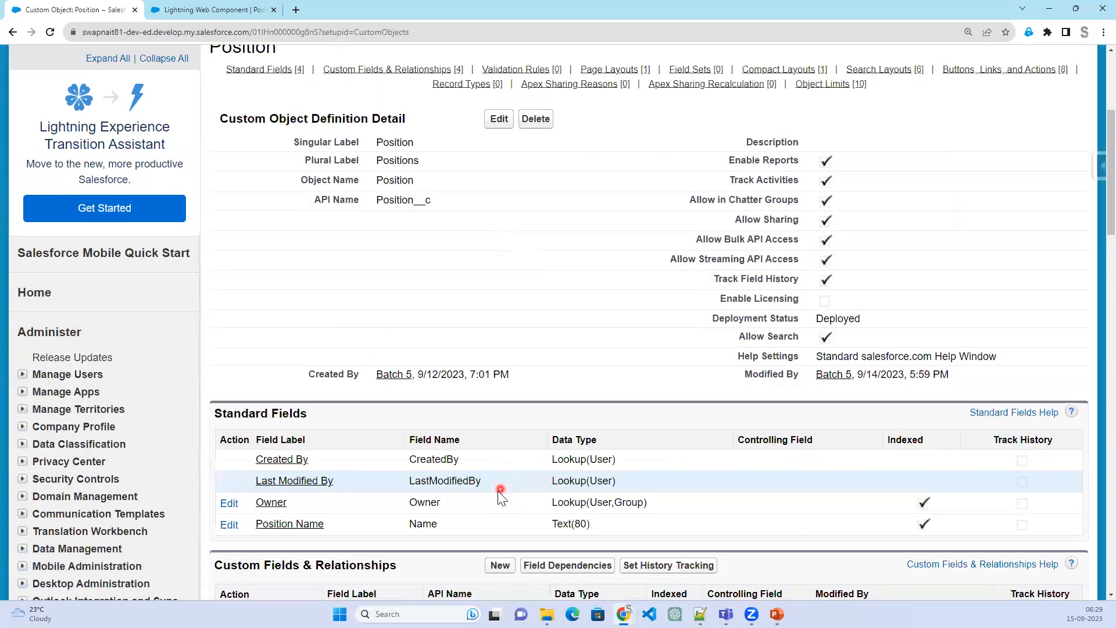
scroll(498, 491, "down", 5)
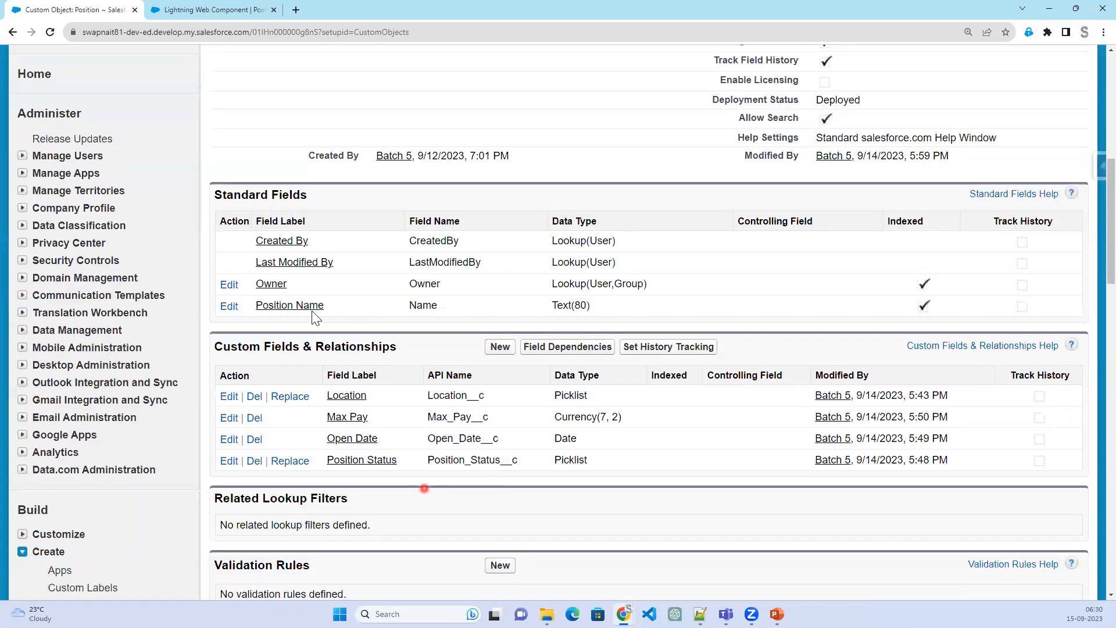
scroll(424, 224, "up", 7)
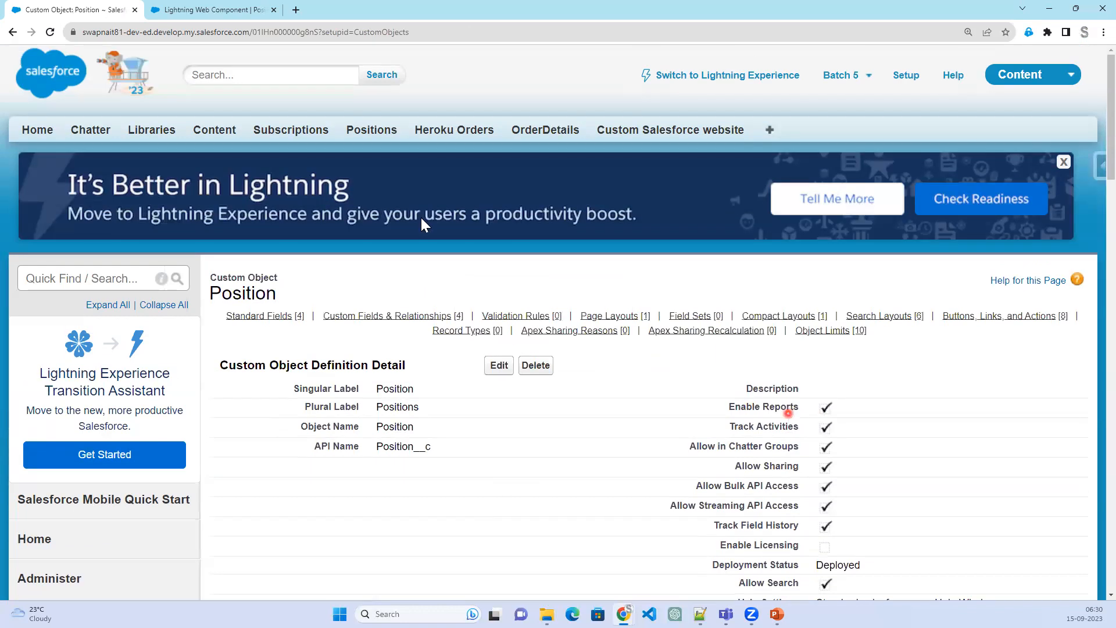
Switch the org from Salesforce Classic to Lightning Experience
left_click(748, 81)
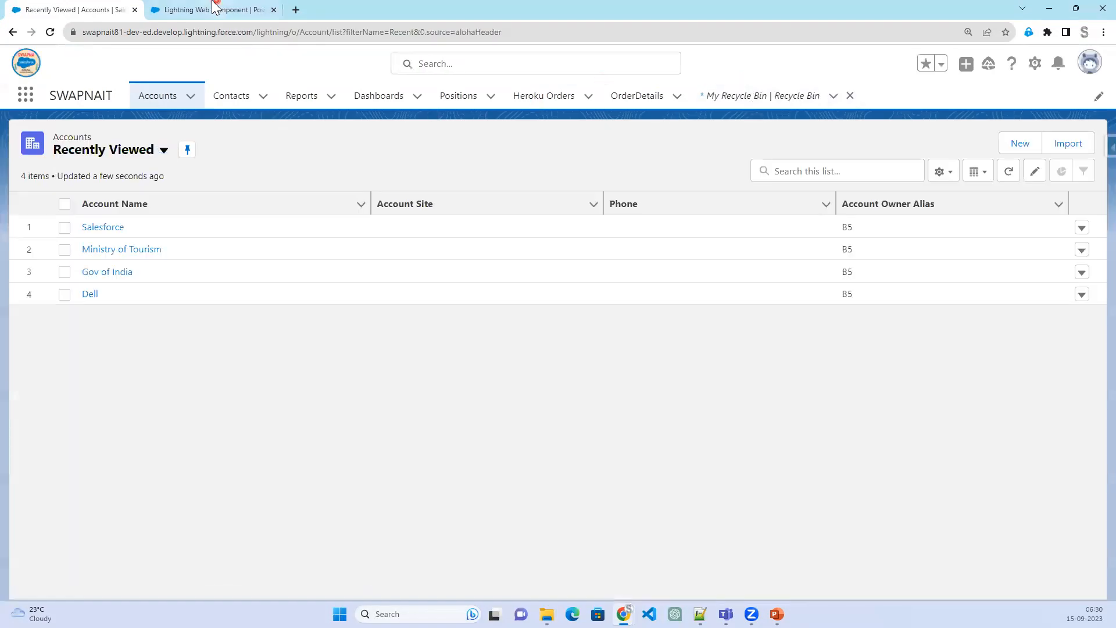
left_click(215, 7)
left_click(72, 13)
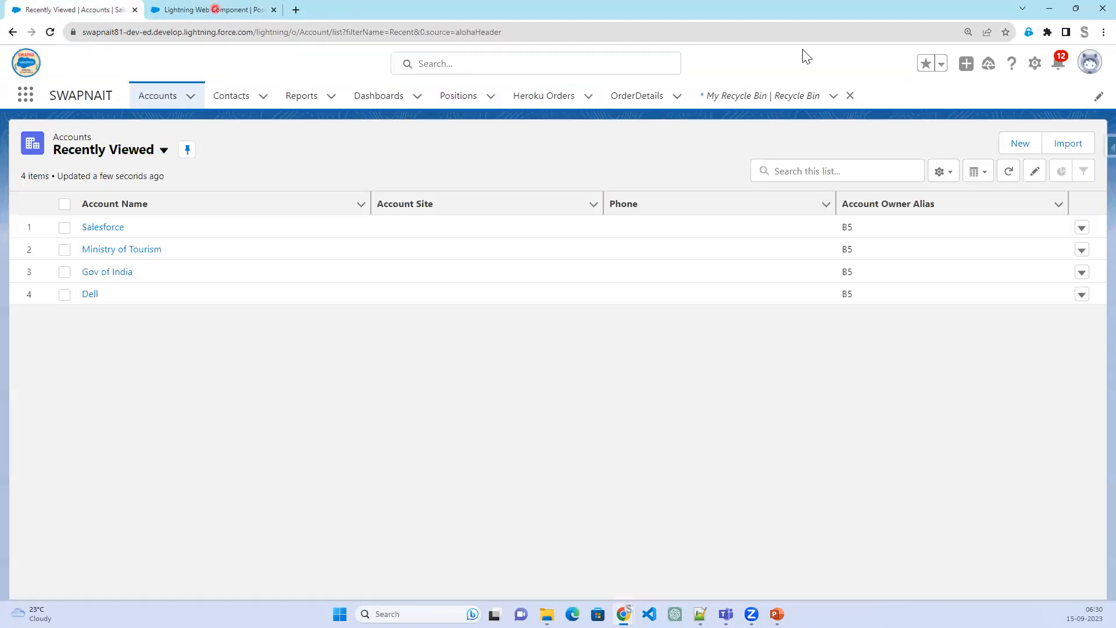
Open Setup's Object Manager in a separate browser tab and close the My Recycle Bin item in the SWAPNAIT app
left_click(1034, 64)
left_click(990, 109)
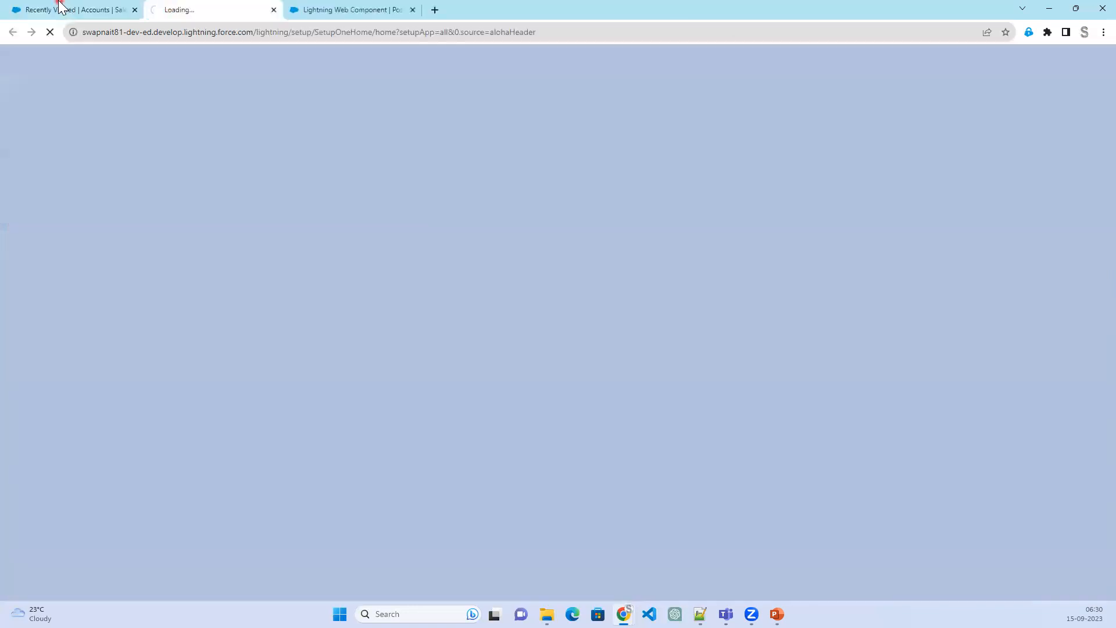
left_click(62, 9)
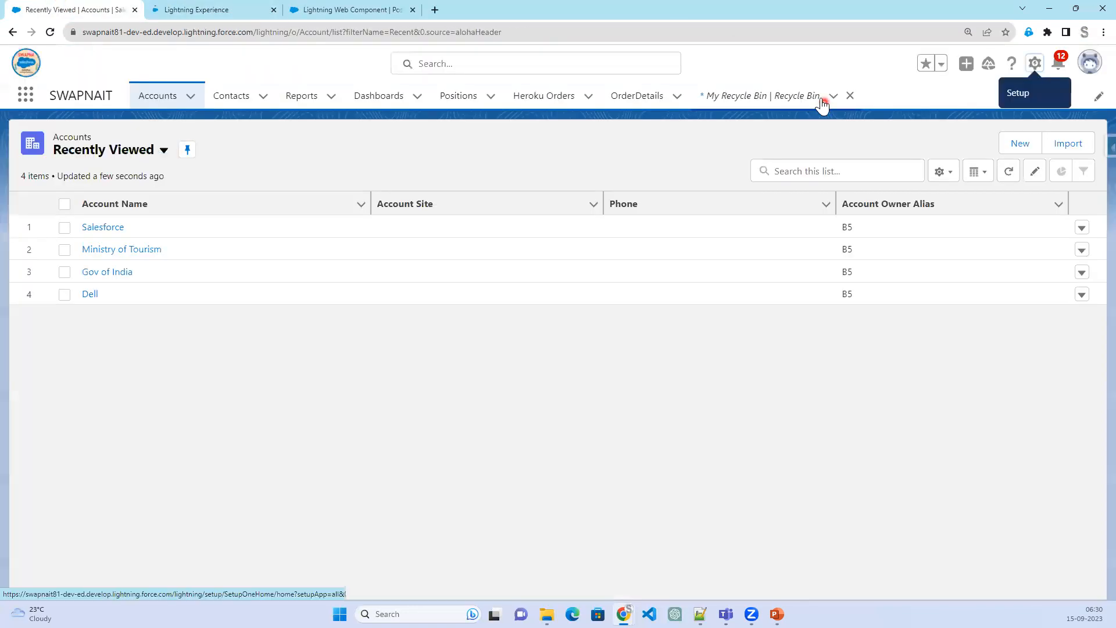
left_click(850, 95)
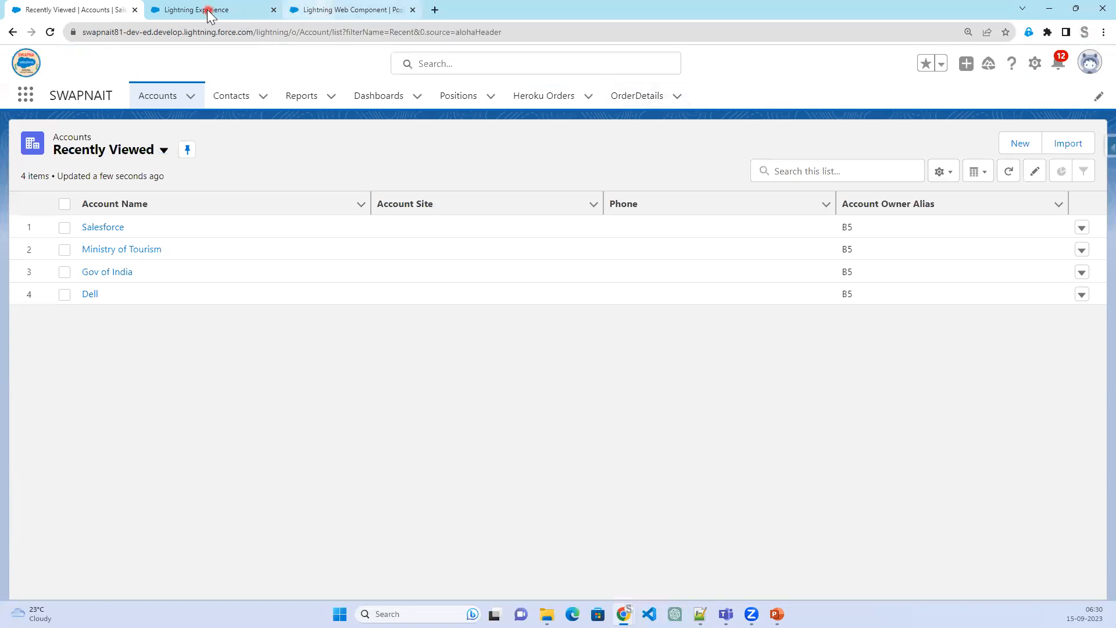
left_click(209, 12)
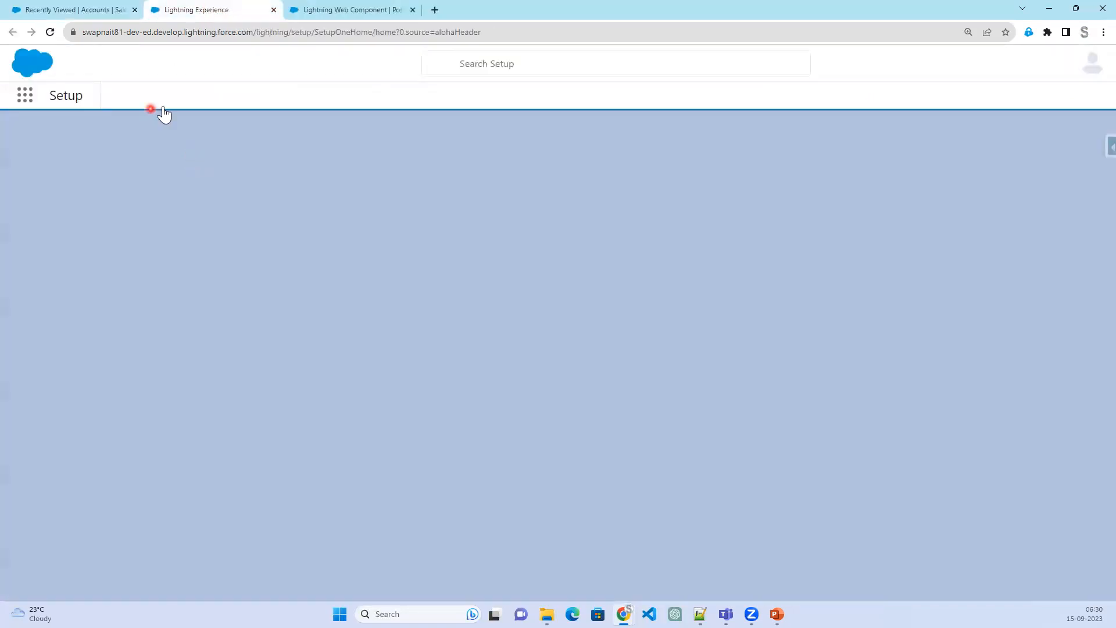
left_click(189, 97)
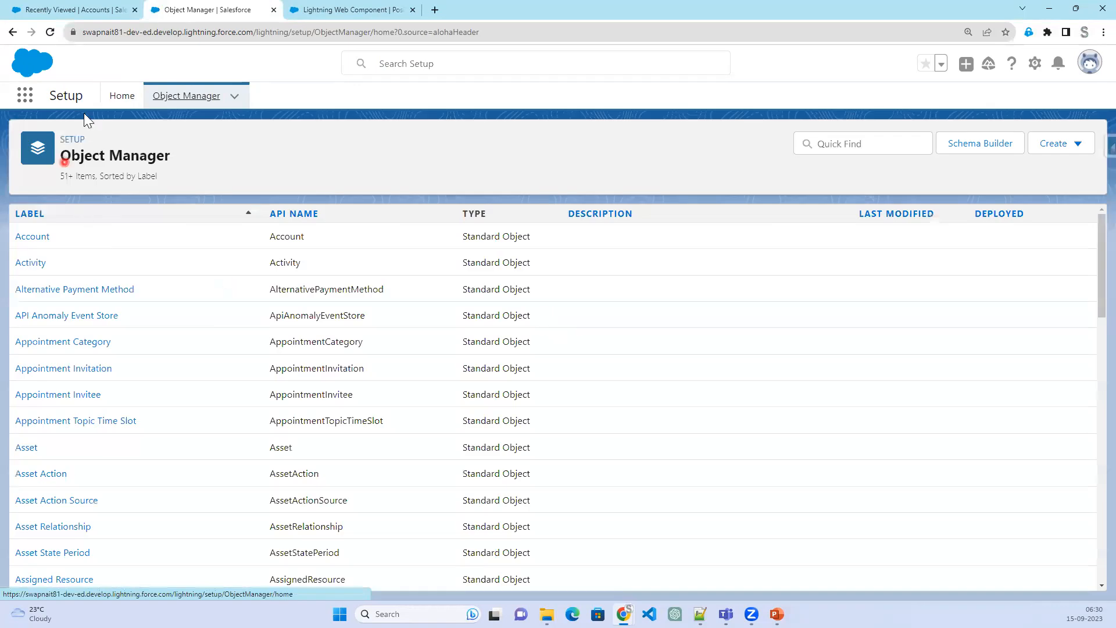
Search the Object Manager for "post"
left_click(92, 8)
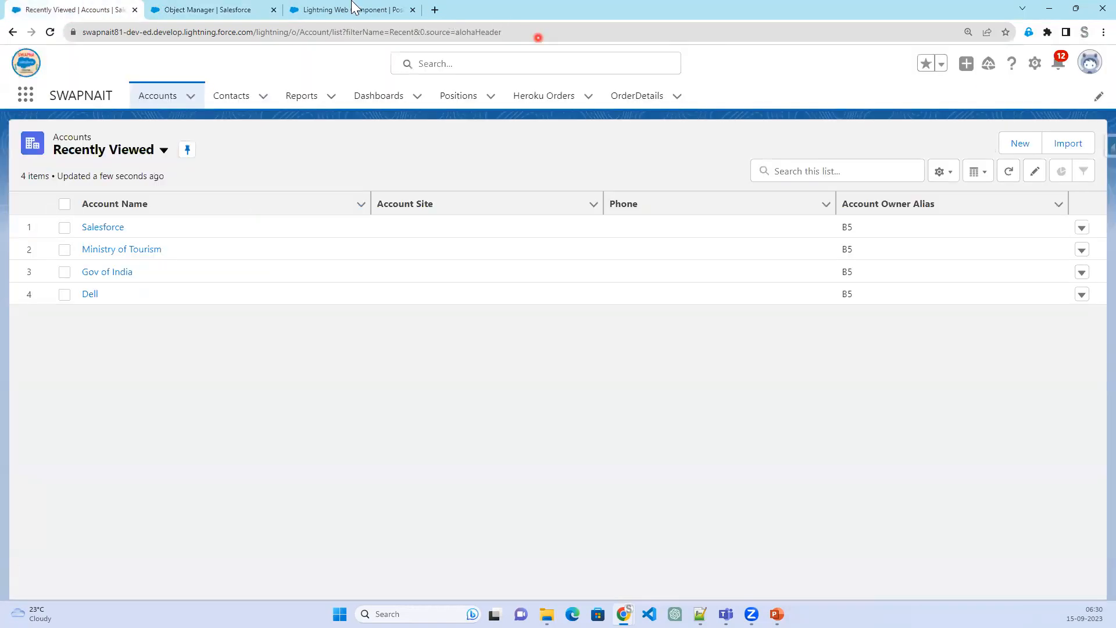
left_click(207, 10)
left_click(874, 140)
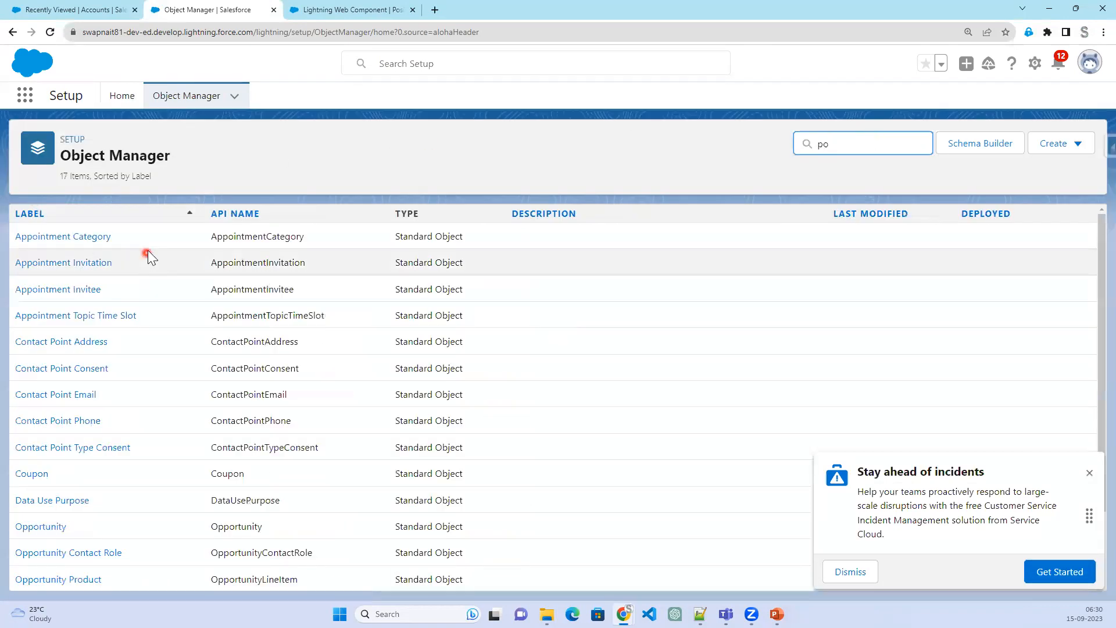
type("t")
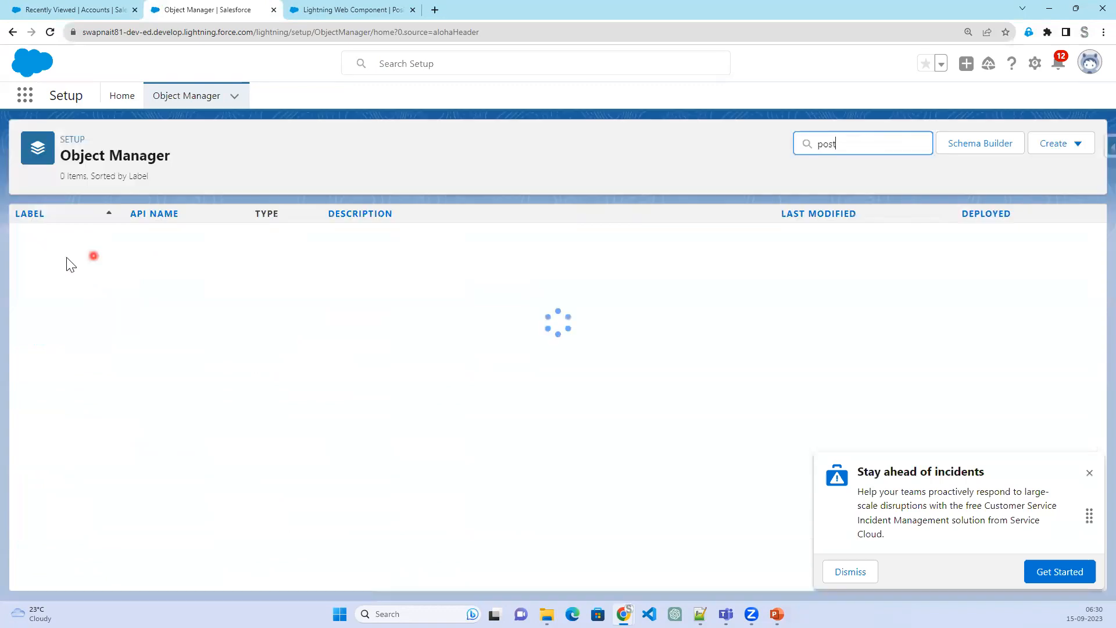
Open the Lightning Web Component position record and go from it to the Position object's setup page
left_click(72, 7)
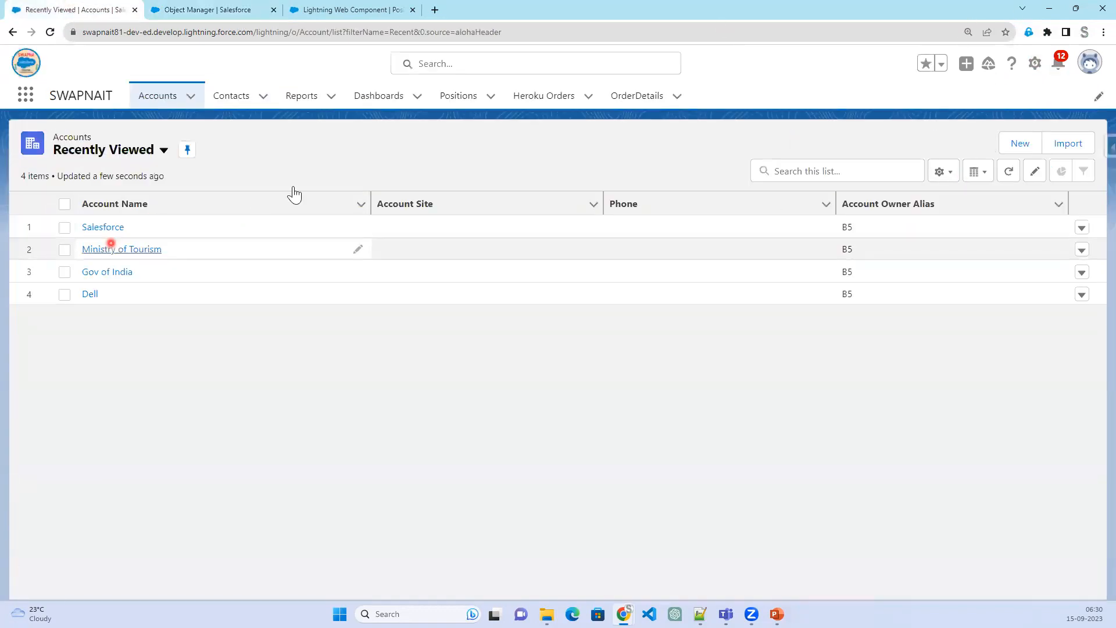
left_click(464, 97)
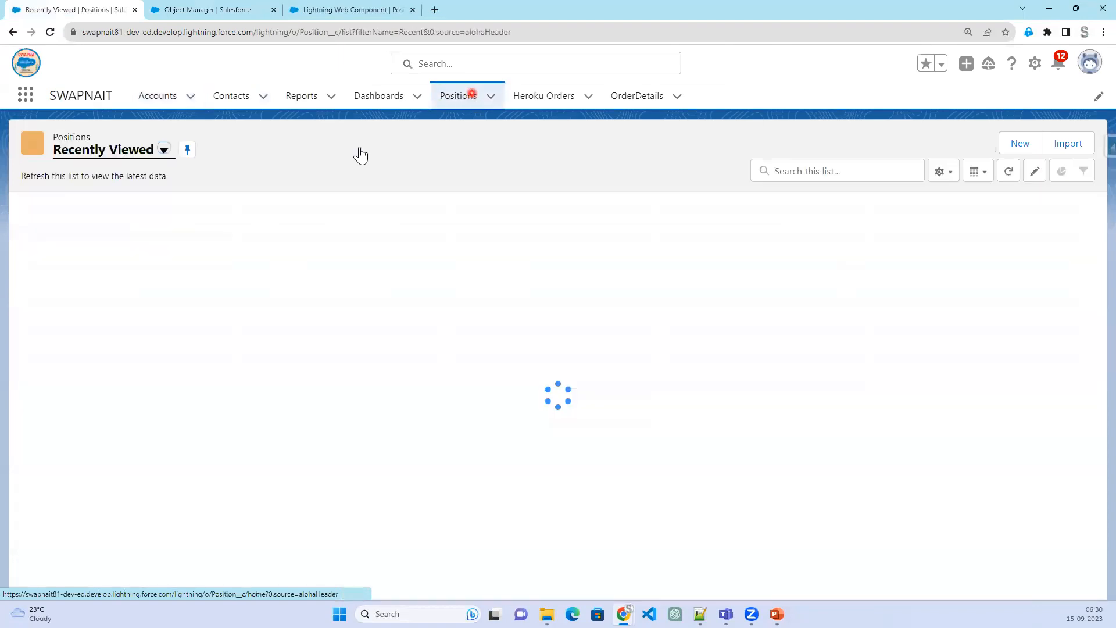
left_click(133, 228)
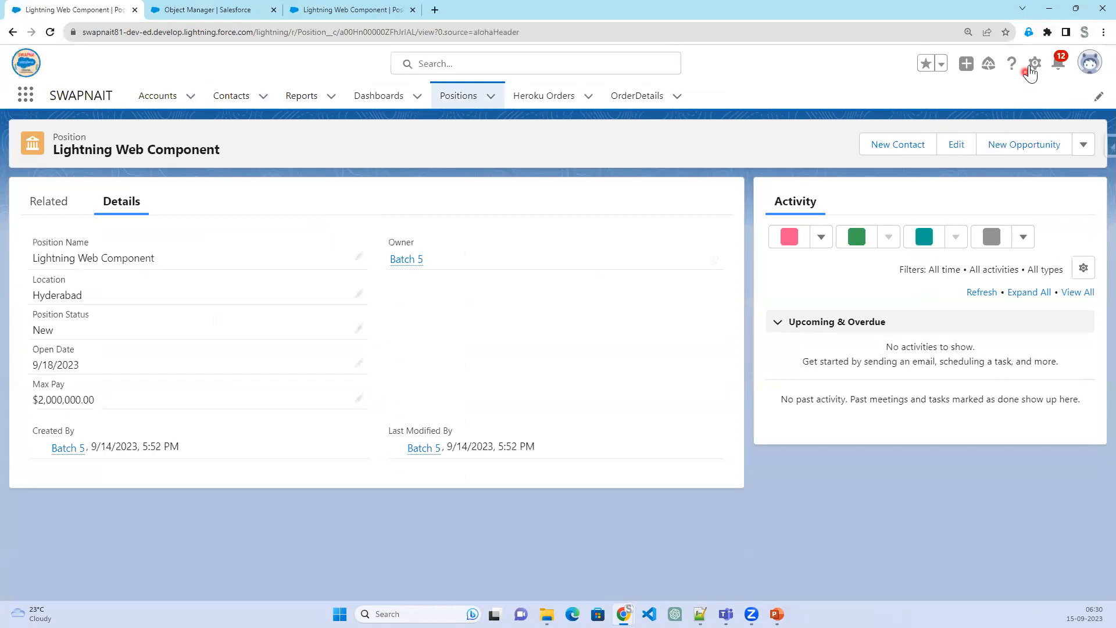
left_click(1033, 65)
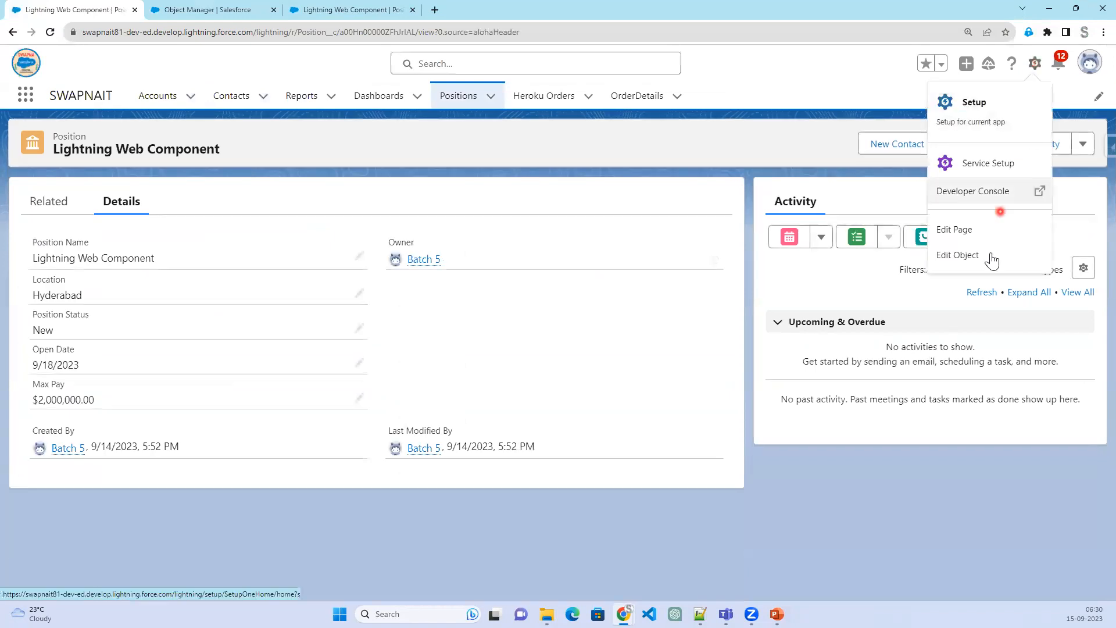
left_click(953, 255)
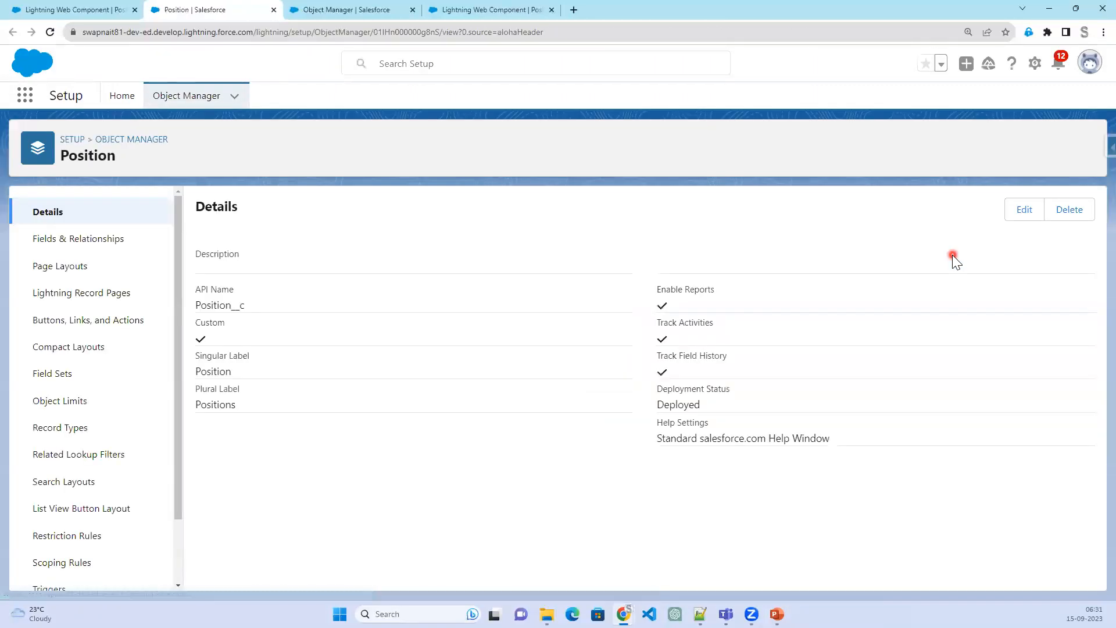
Start a new custom field on the Position object with Number as its data type
left_click(93, 245)
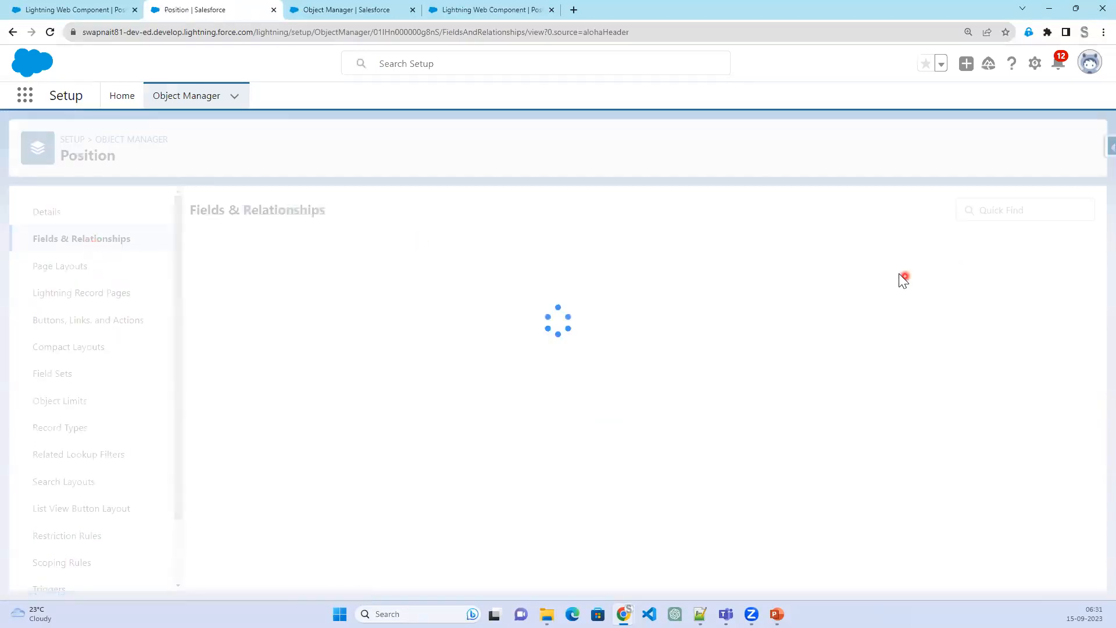
left_click(782, 215)
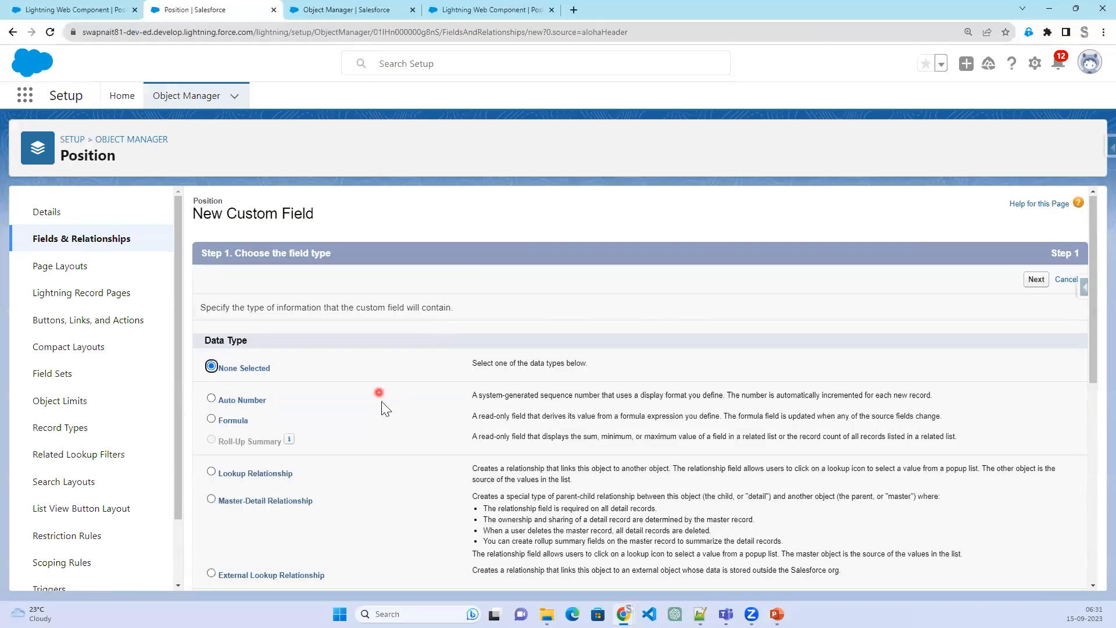
scroll(381, 402, "down", 4)
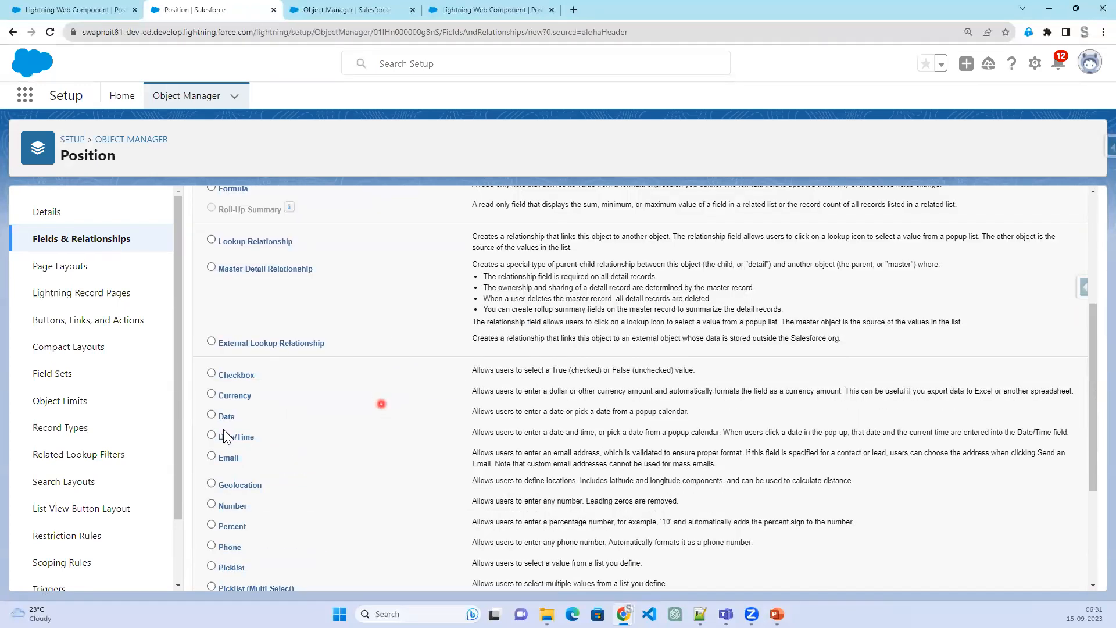
left_click(233, 506)
scroll(737, 432, "up", 4)
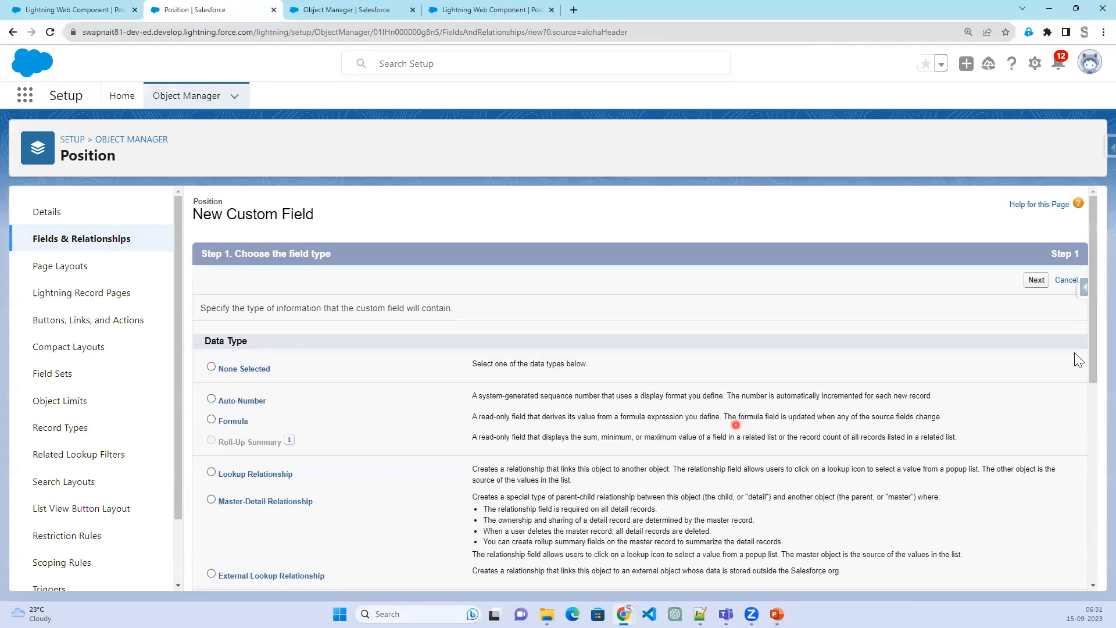
left_click(1032, 280)
Label the new field "# of Vacanicies" and set its length to 2 with 1 decimal place
left_click(485, 314)
type("# of Vacanicies")
key("Tab")
type("2")
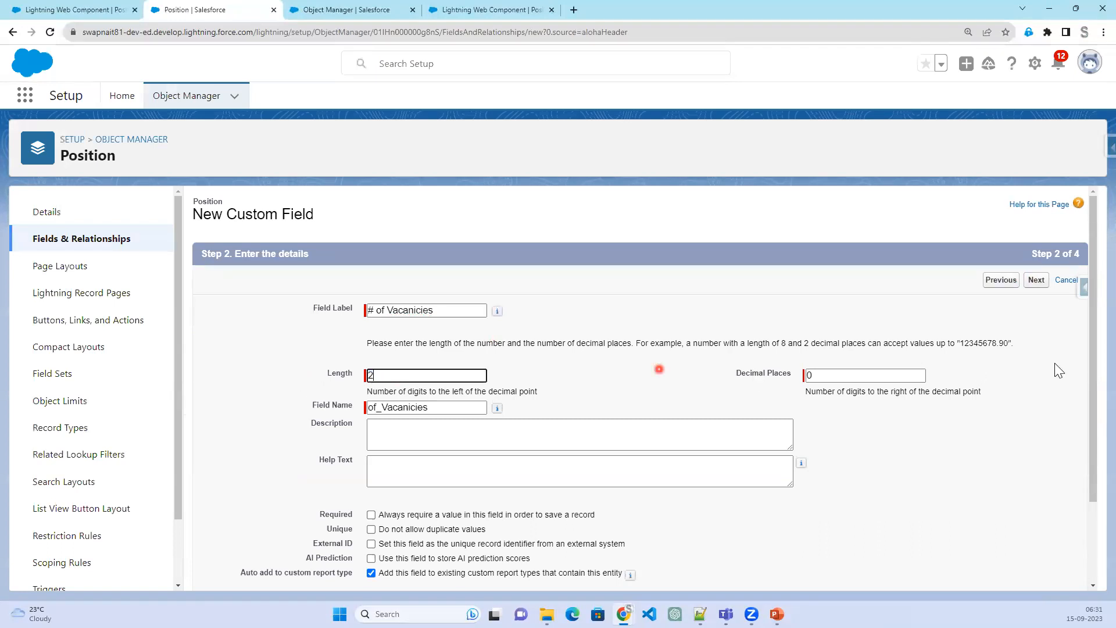
left_click_drag(882, 376, 693, 374)
type("1")
left_click(640, 440)
scroll(964, 490, "down", 2)
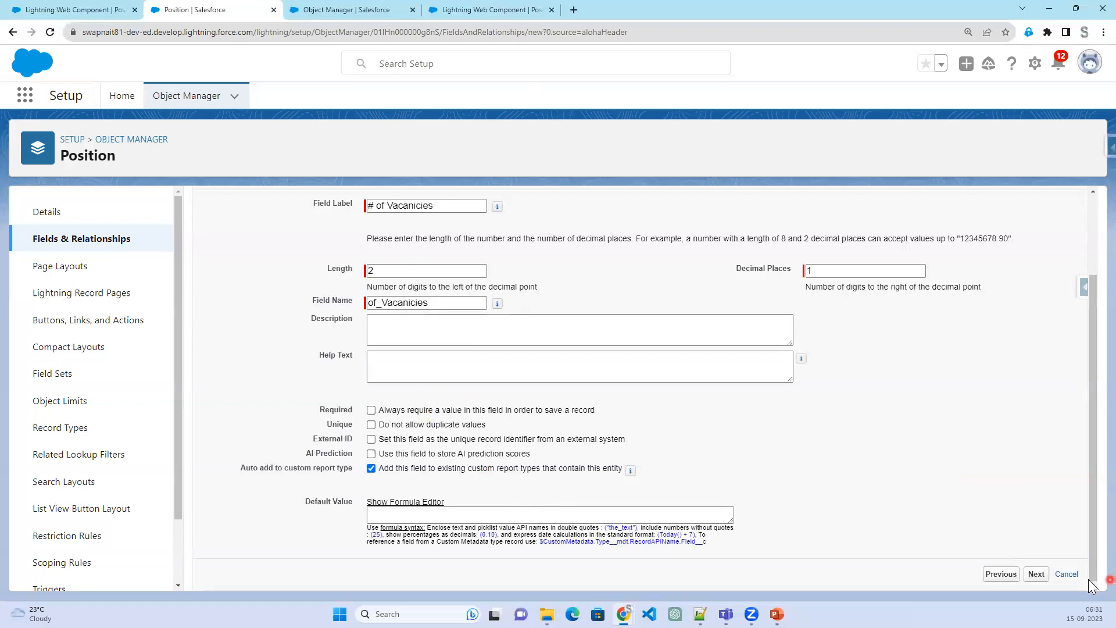
Complete the remaining field creation steps and save the "# of Vacanicies" field
left_click(1037, 574)
left_click(1043, 282)
left_click(1004, 281)
left_click(1036, 493)
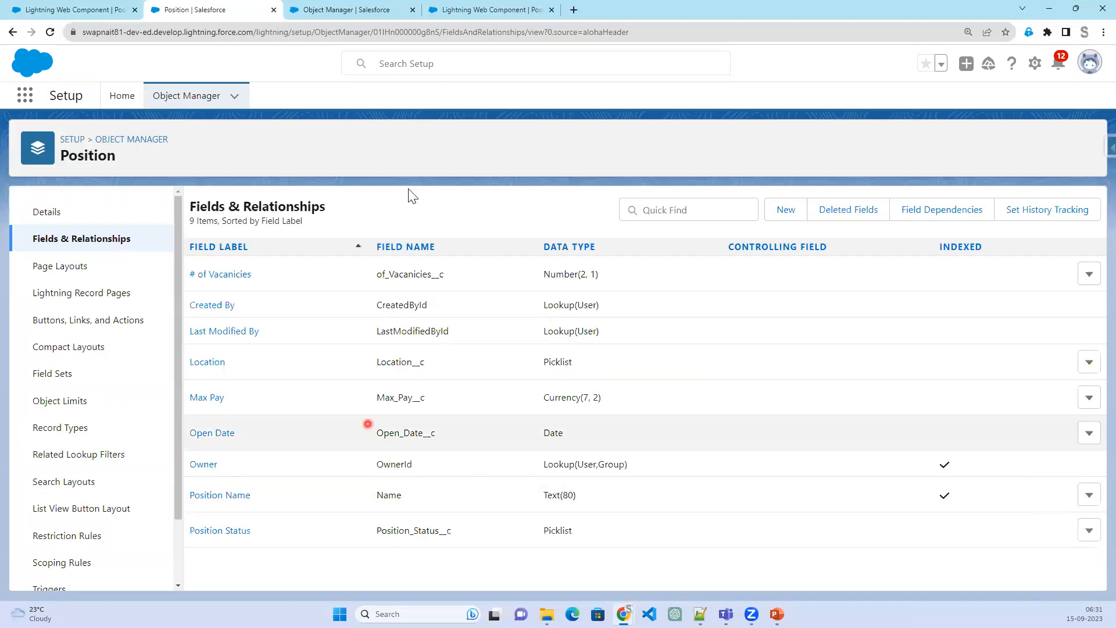
Reload the Lightning Web Component position record, save it with # of Vacanicies set to 3.0, and refresh the page
left_click(85, 13)
left_click(52, 32)
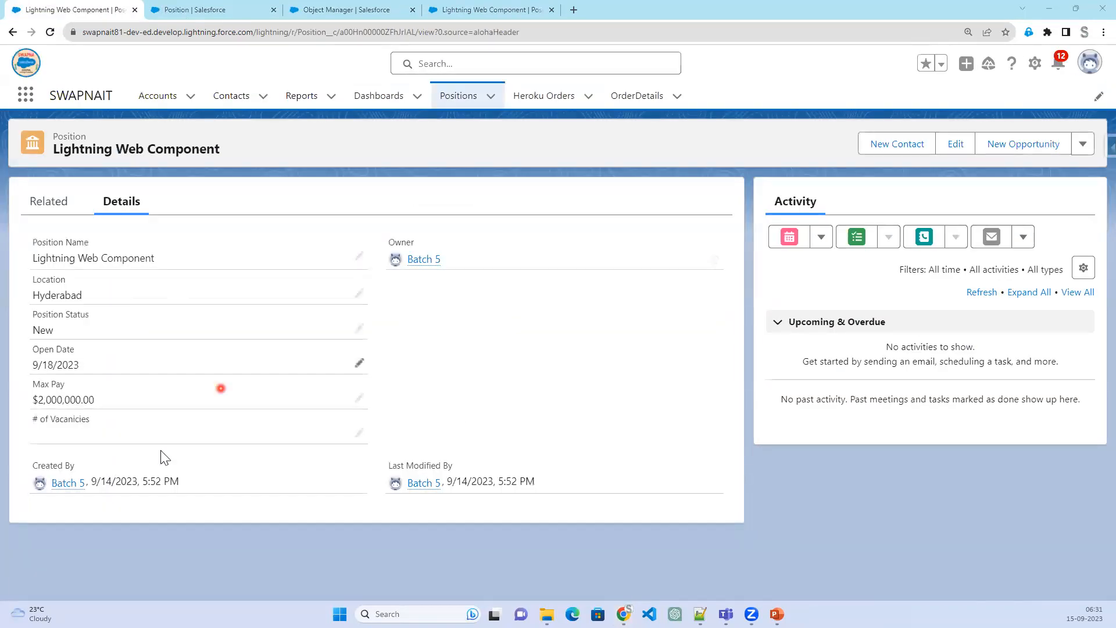
left_click(360, 434)
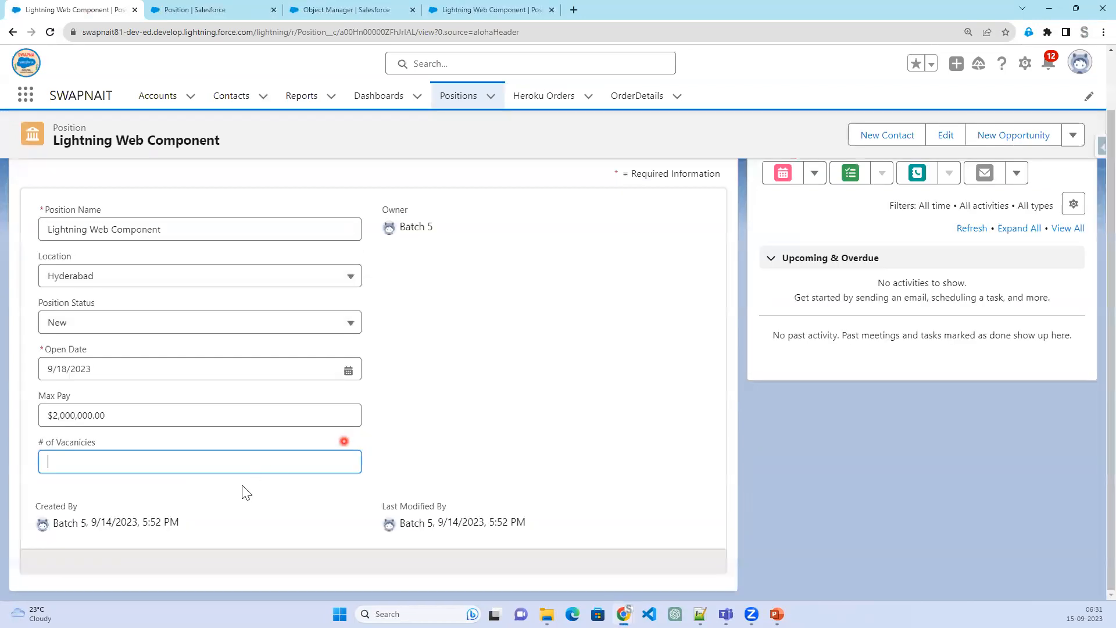
type("10")
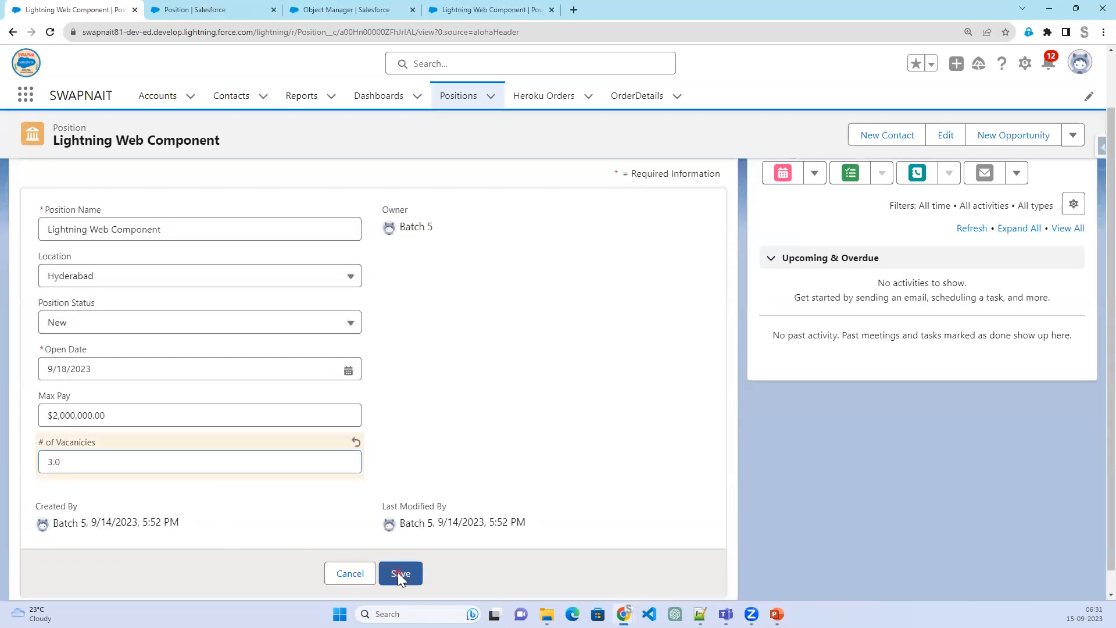
left_click(399, 571)
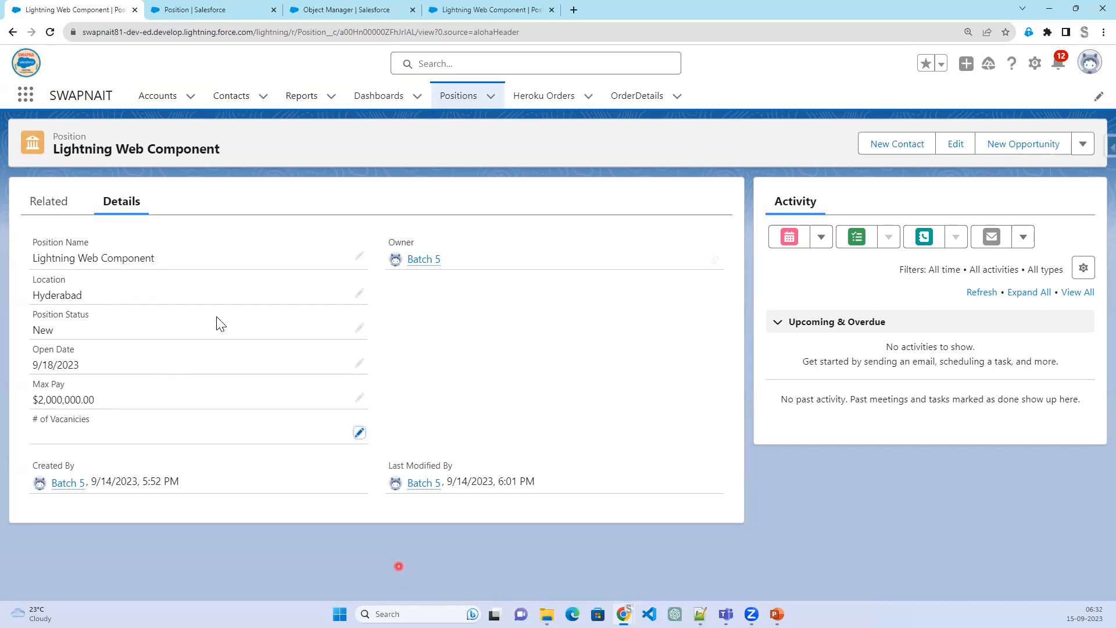
left_click(49, 33)
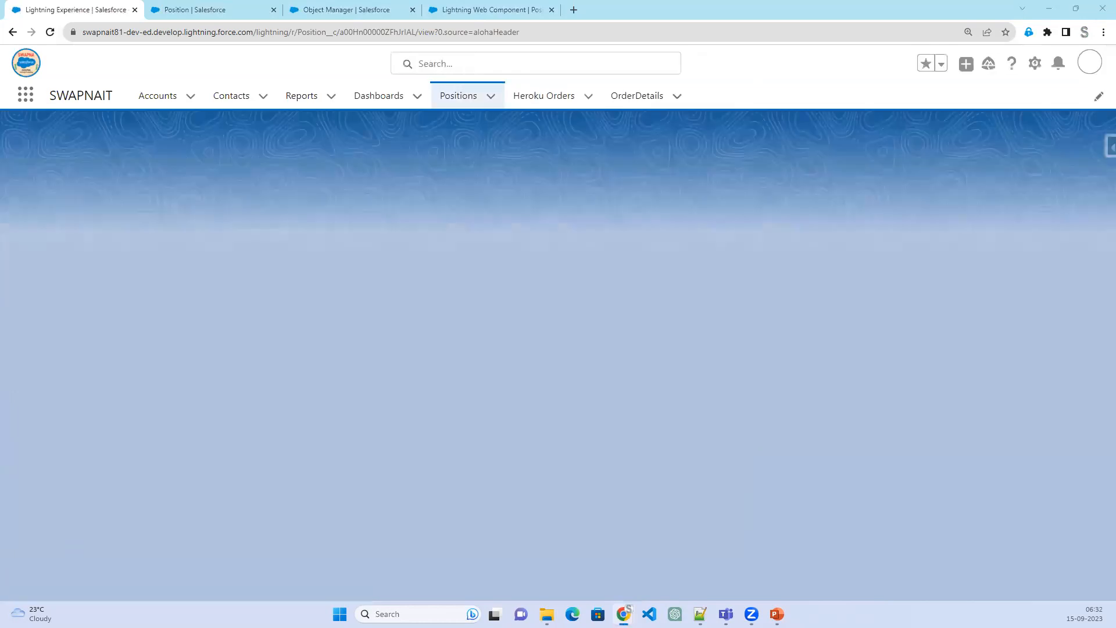
Switch to the PowerPoint use case slide listing the fields required for the Position object
key("alt+Tab")
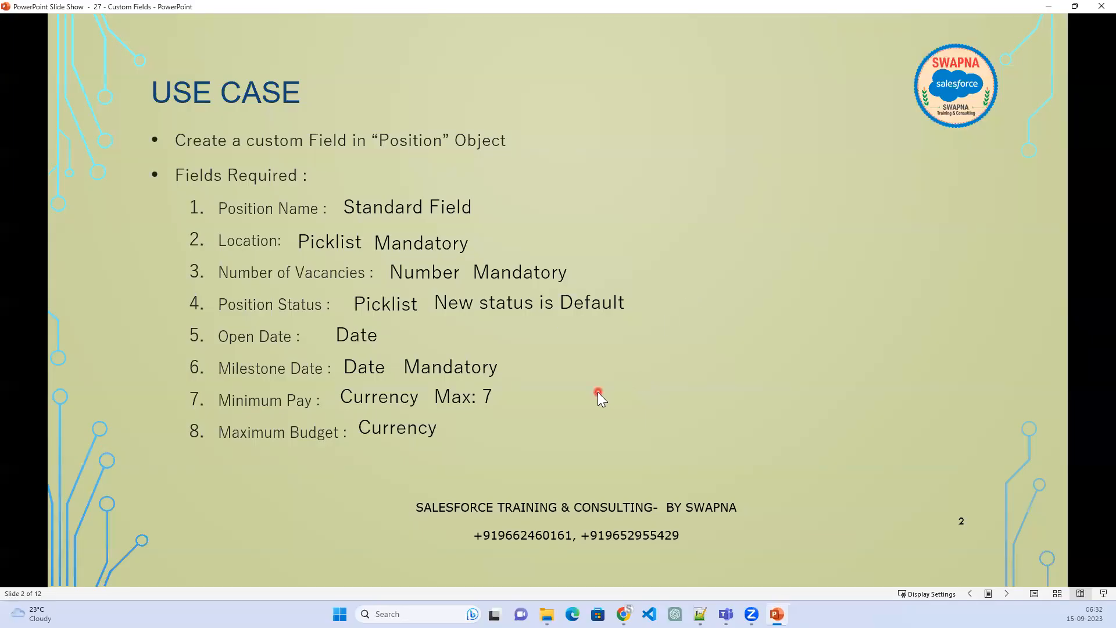
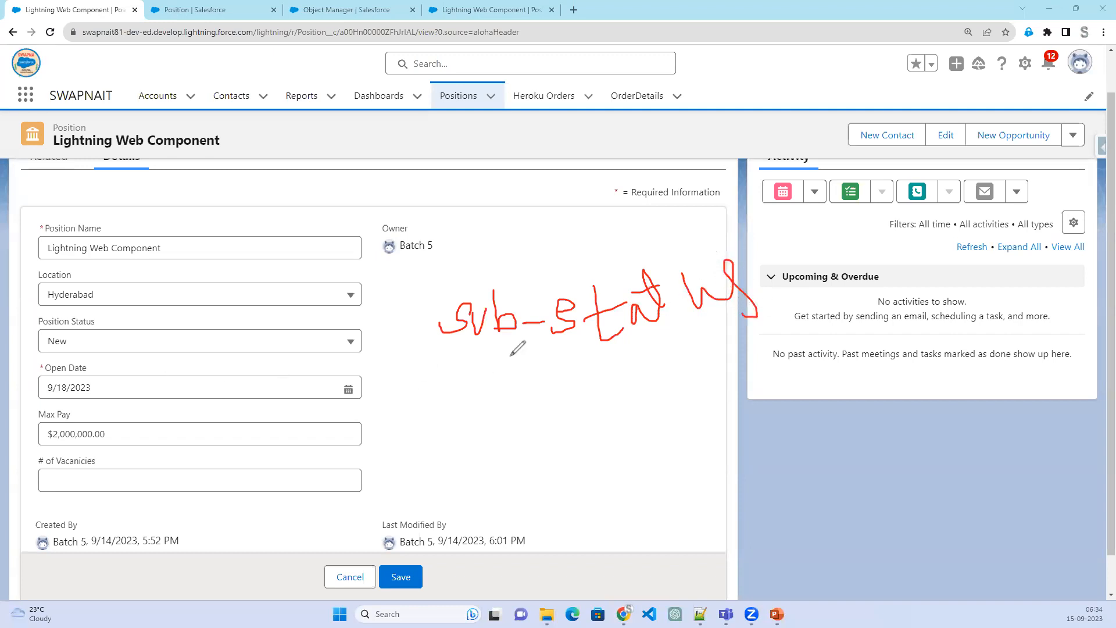
left_click_drag(203, 336, 470, 378)
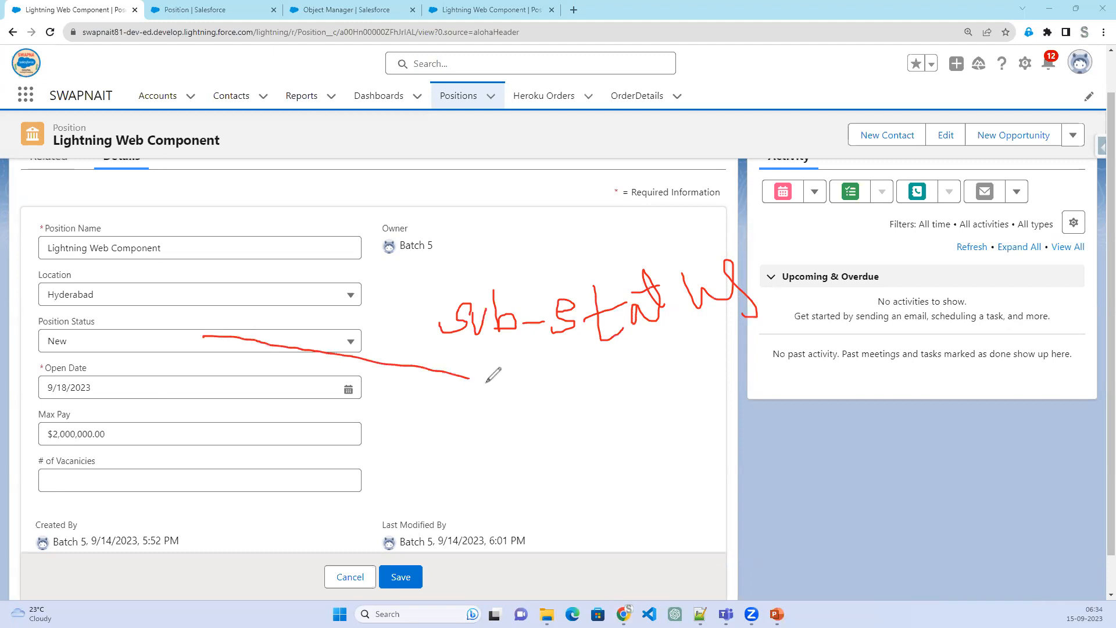
mouse_move(529, 359)
left_mouse_down()
mouse_move(527, 411)
mouse_move(534, 377)
mouse_move(560, 392)
mouse_move(569, 364)
left_mouse_up()
left_click_drag(579, 357, 608, 384)
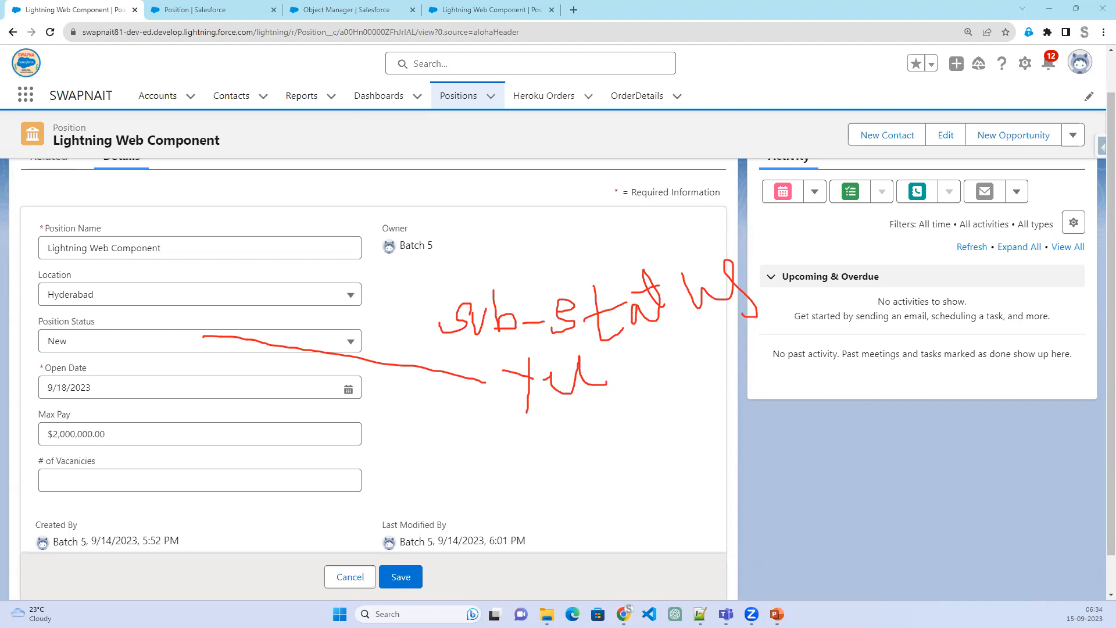
key("Escape")
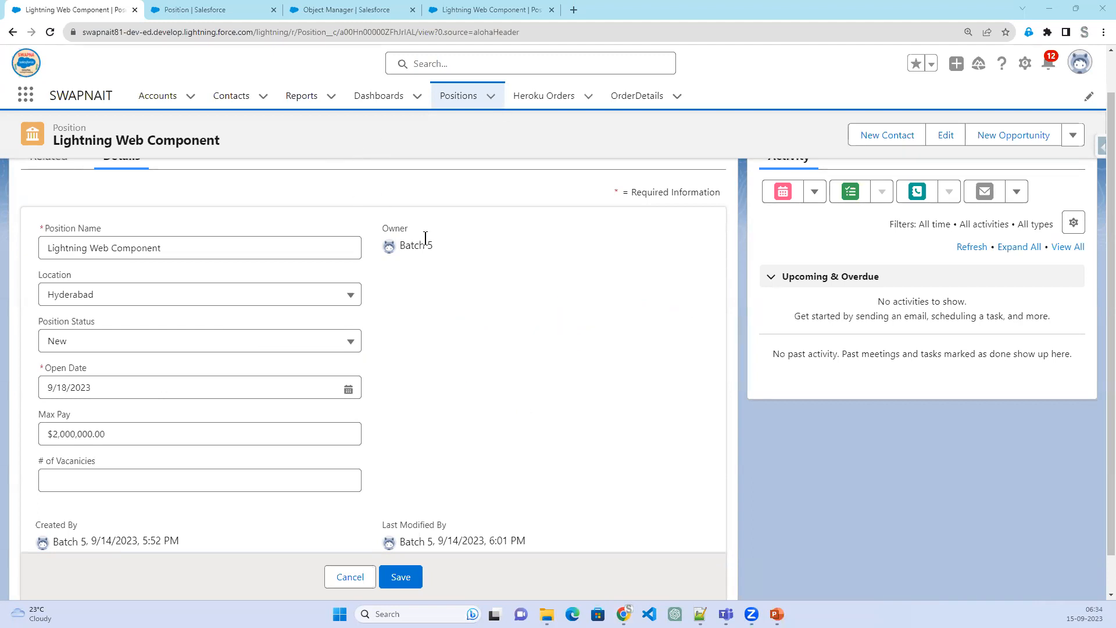
Place an on-screen annotation text box beside the position record's fields, headed "Controlling Field Position Status", leaving a blank line below
left_click(473, 220)
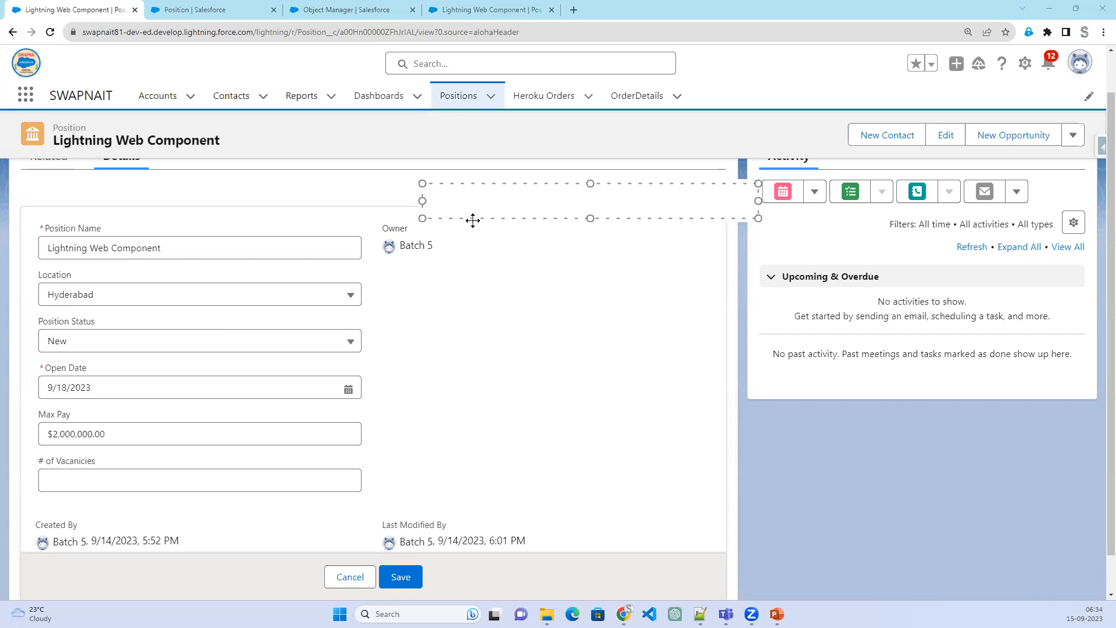
type("Controll")
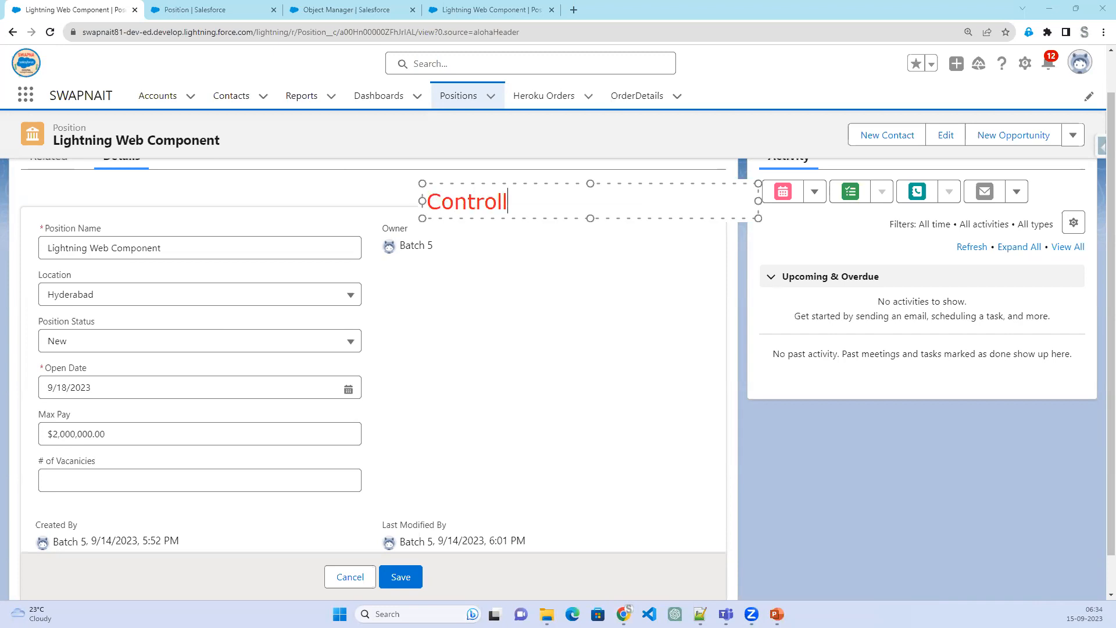
type("ing Fiel")
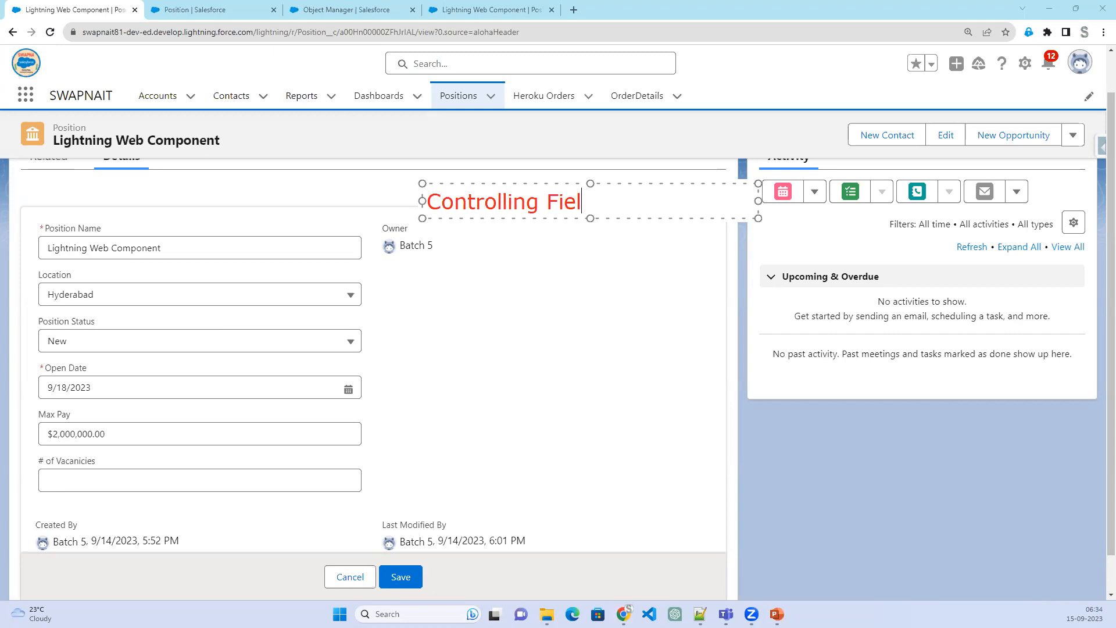
type("d Position S")
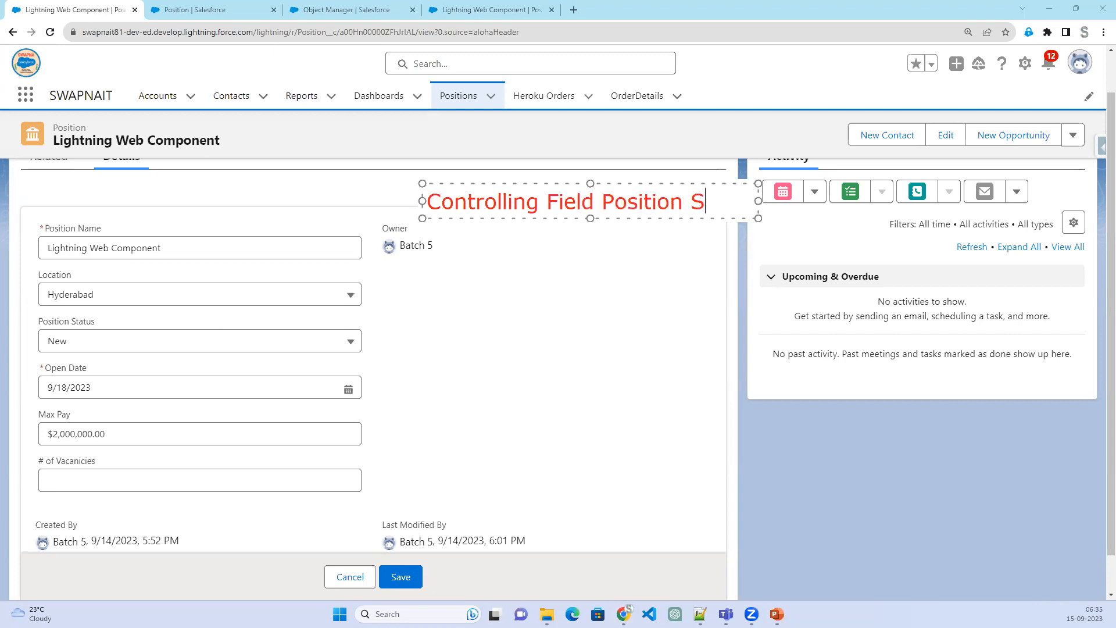
type("tatus")
key("Return")
key("Return")
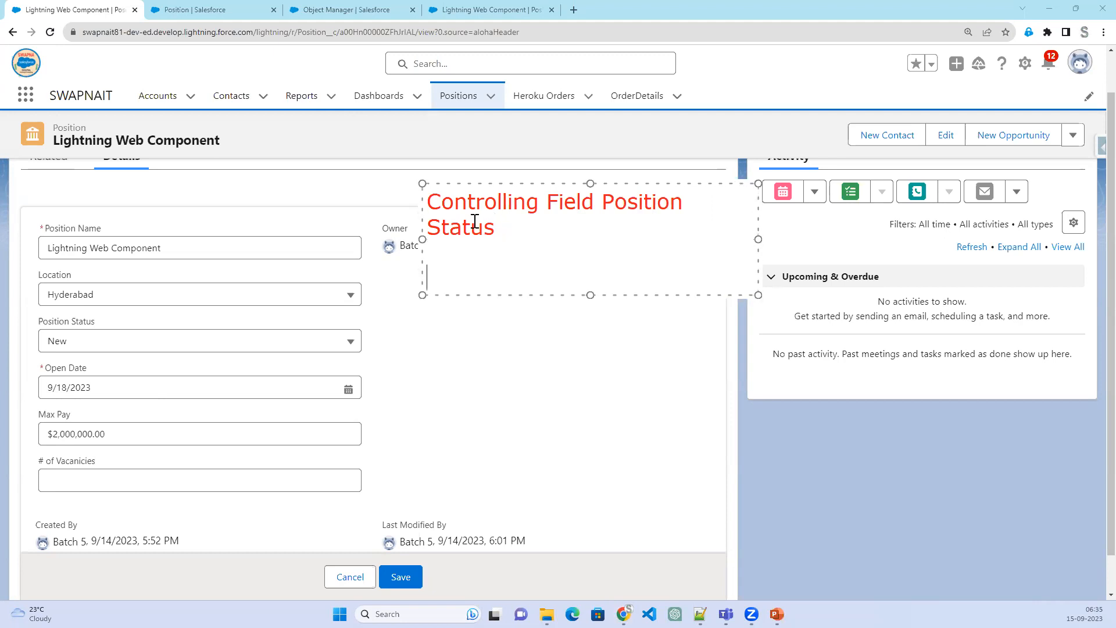
Add the heading "Dependent Field : Sub-Status" to the annotation and widen the text box so the first heading fits on one line
type("Dependen")
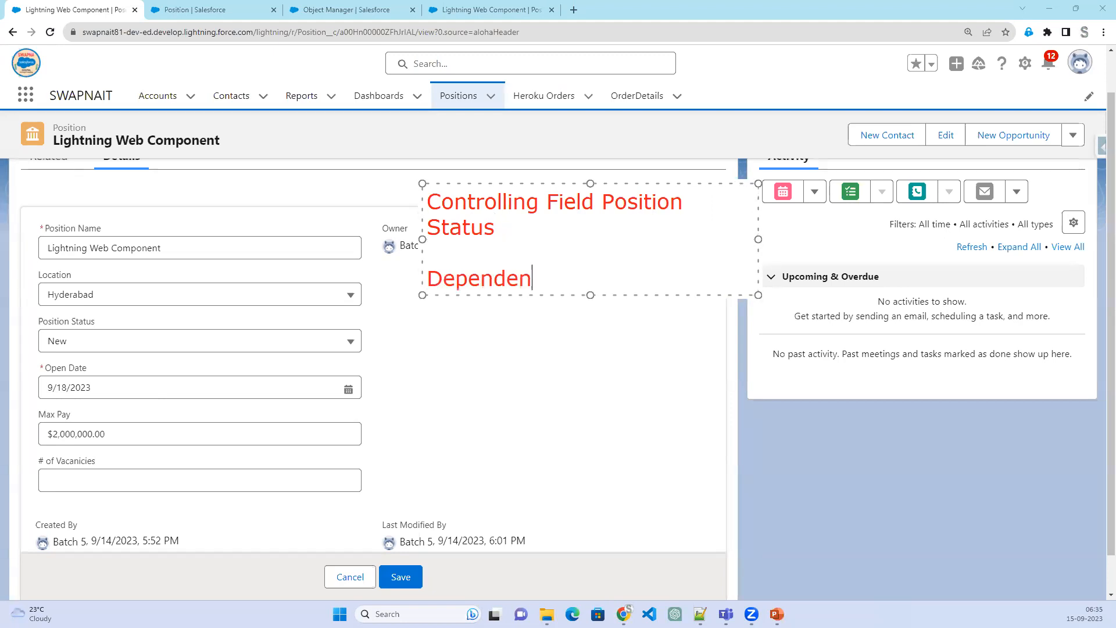
type("t Field : Su")
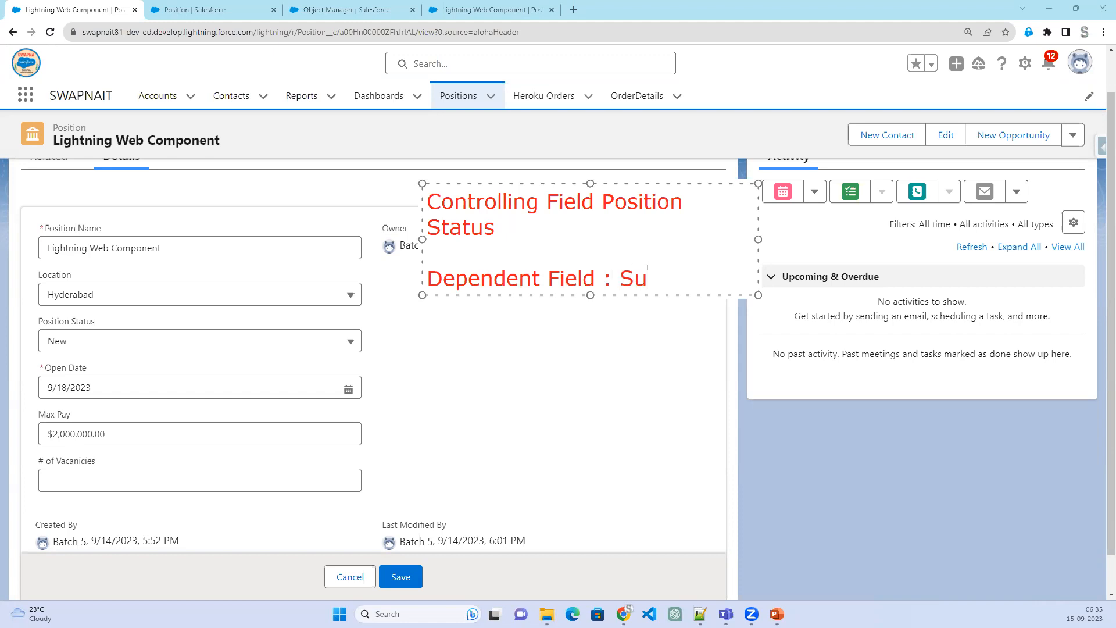
type("b-Stats")
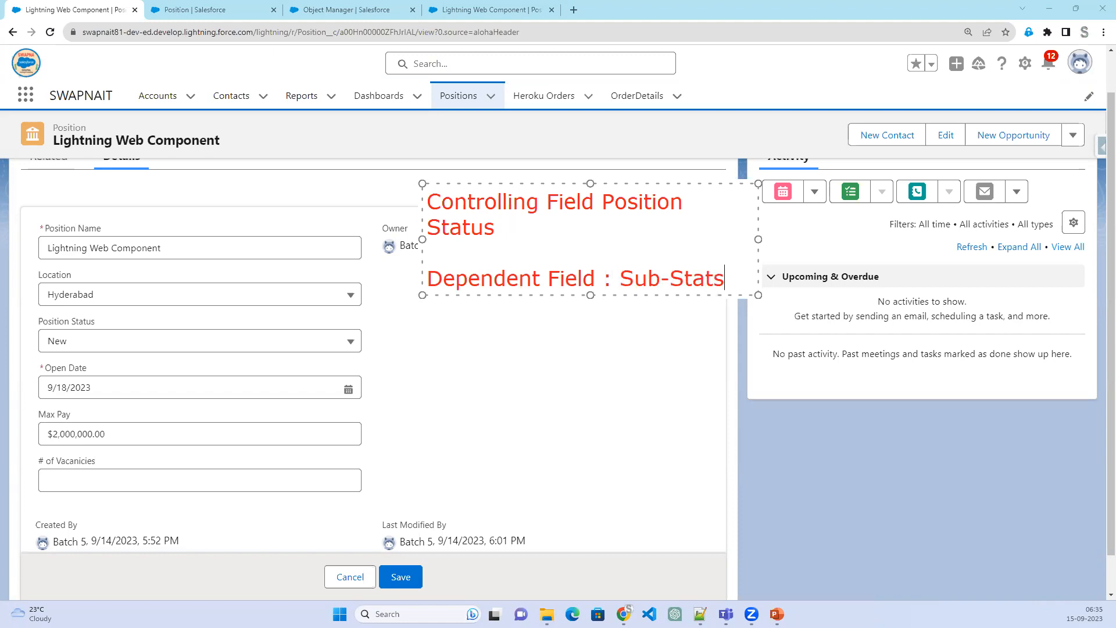
key("BackSpace")
type("us")
left_click_drag(761, 237, 966, 226)
List the values New, In-Progress and Closed, each with an arrow, under the Controlling Field heading
key("Return")
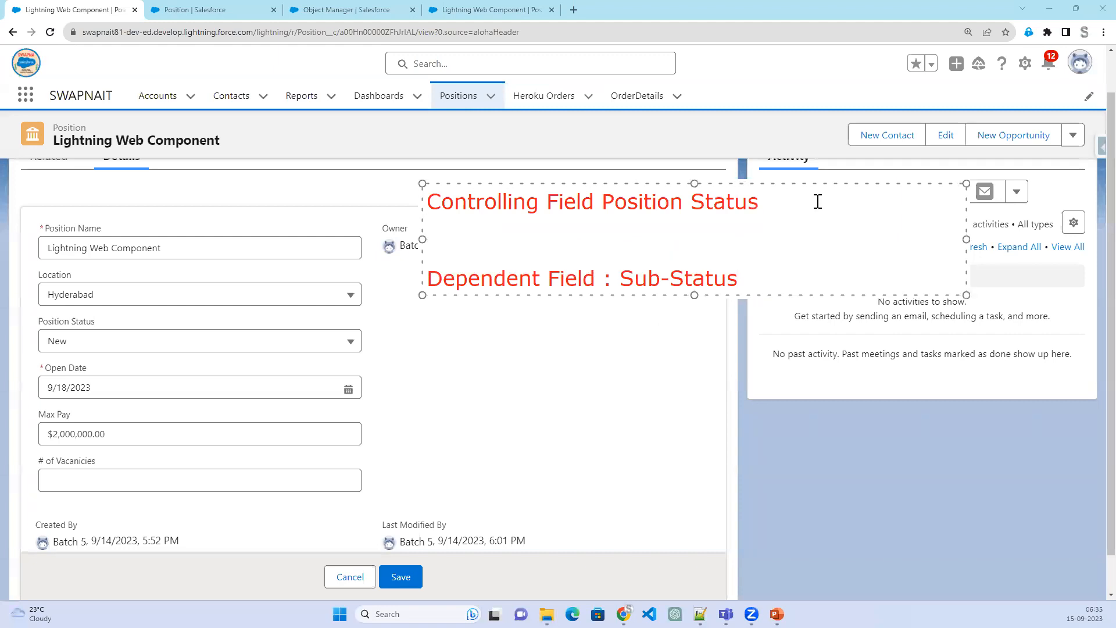
type("--> New")
key("Return")
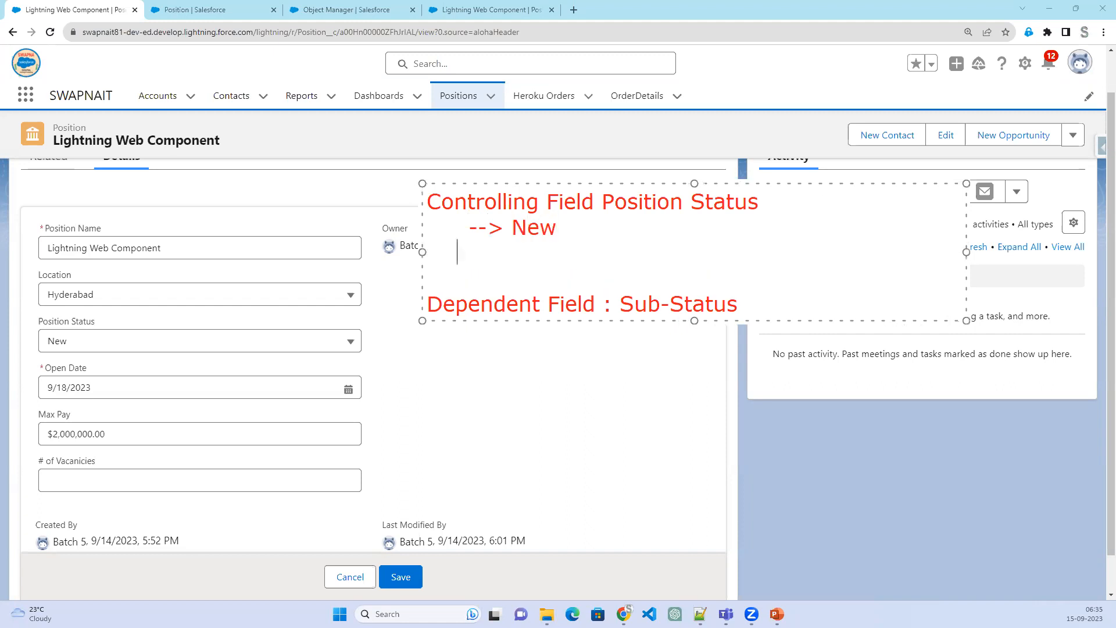
type("---> In-Progress")
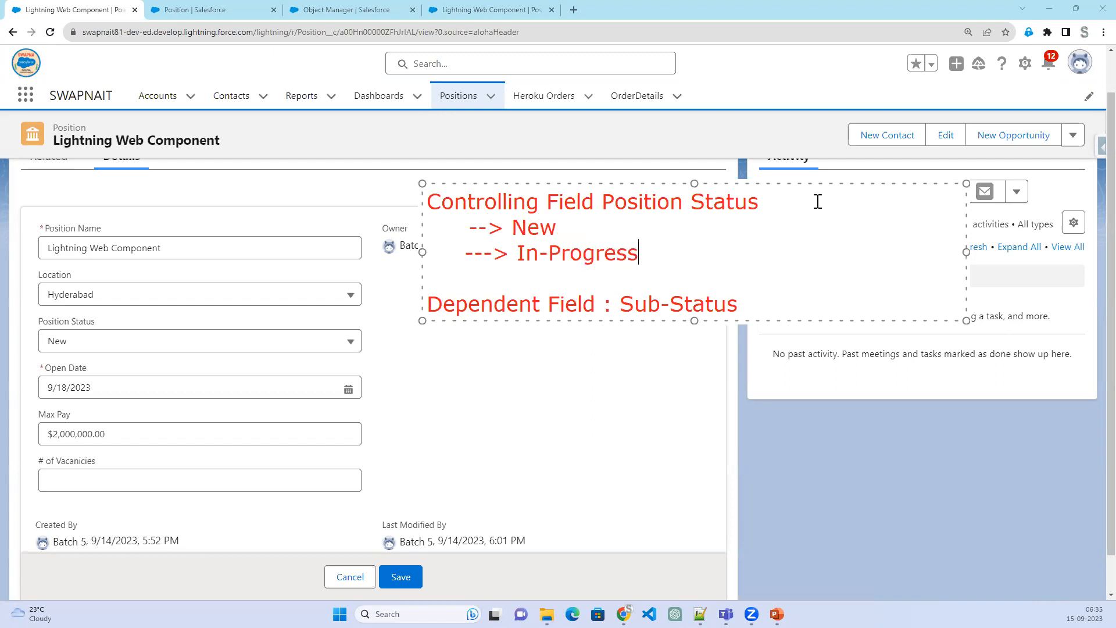
key("Return")
type("--->")
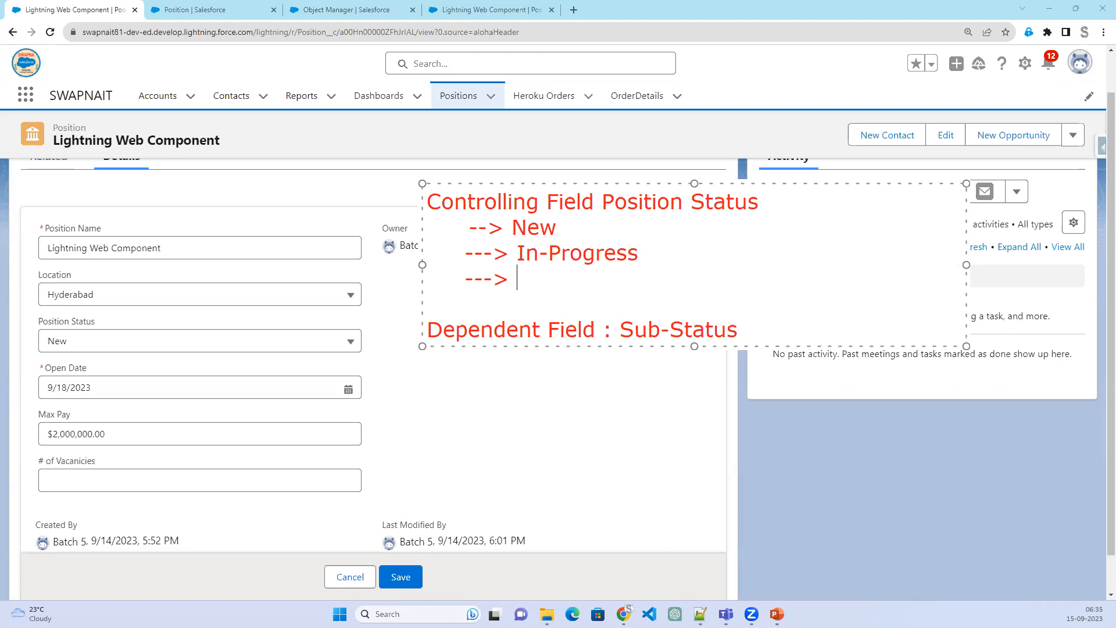
type(" Closed")
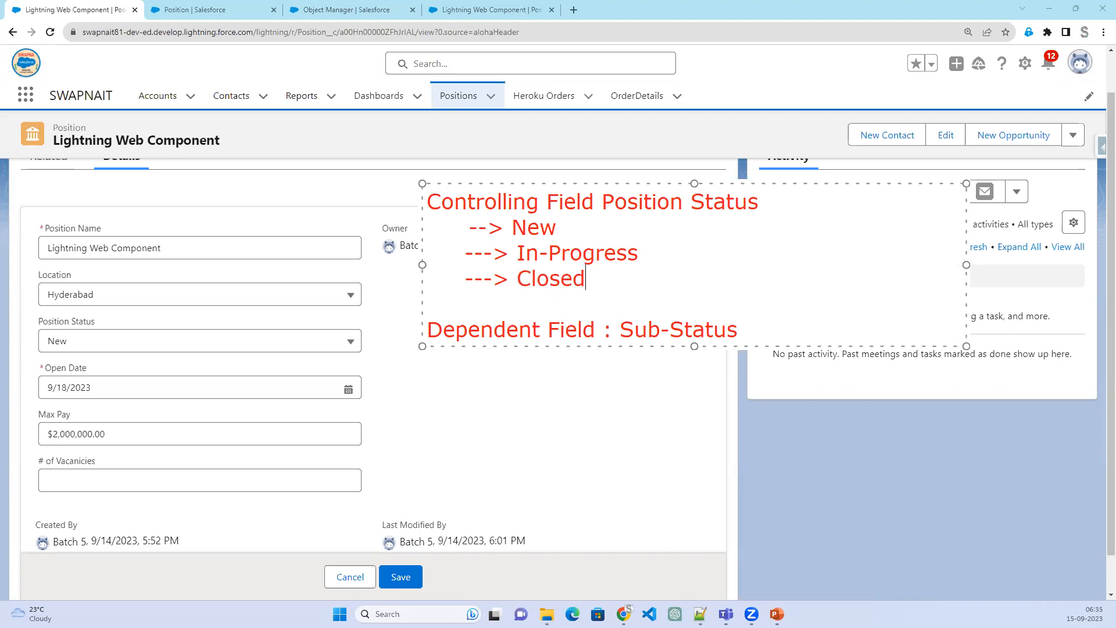
List "Yet to start" and "Delaed" with arrows under the Dependent Field : Sub-Status heading
left_click(775, 332)
key("Return")
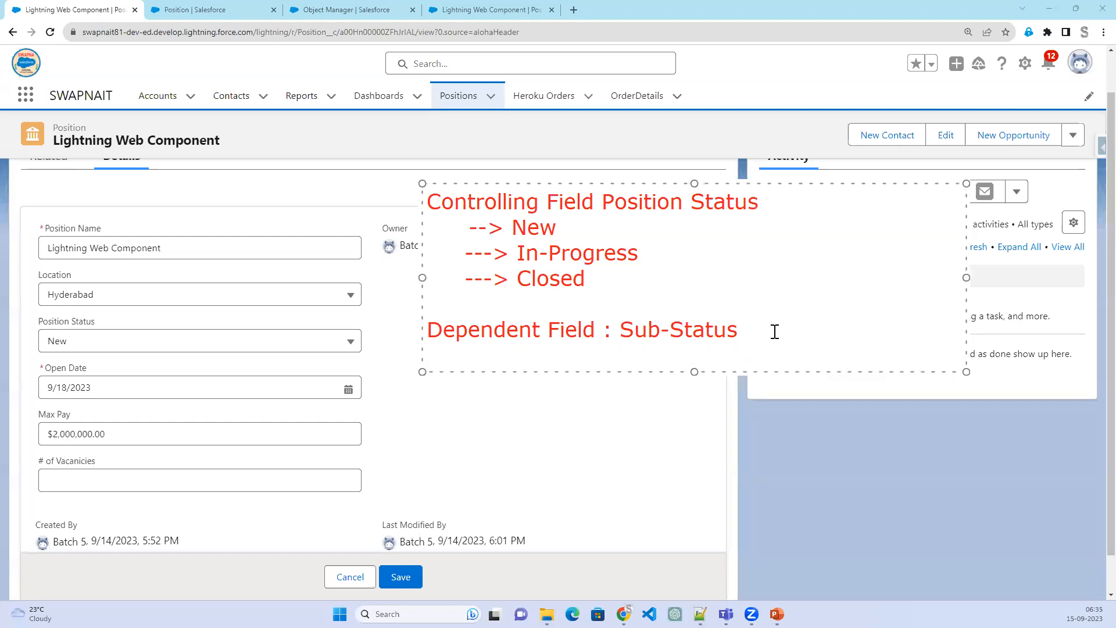
type("--> Yet to start")
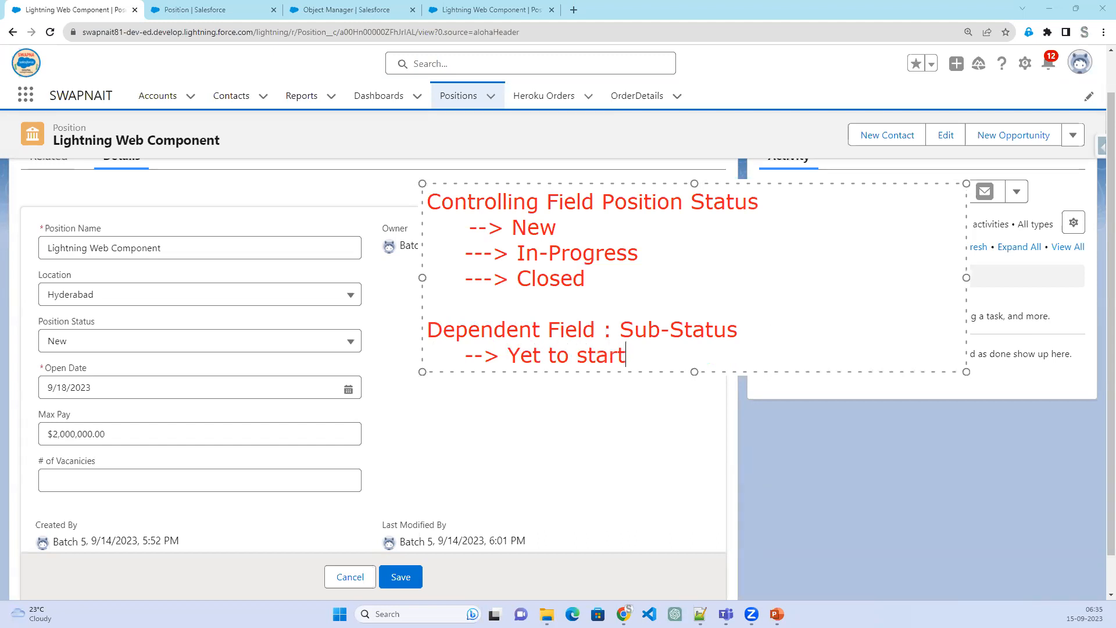
key("Return")
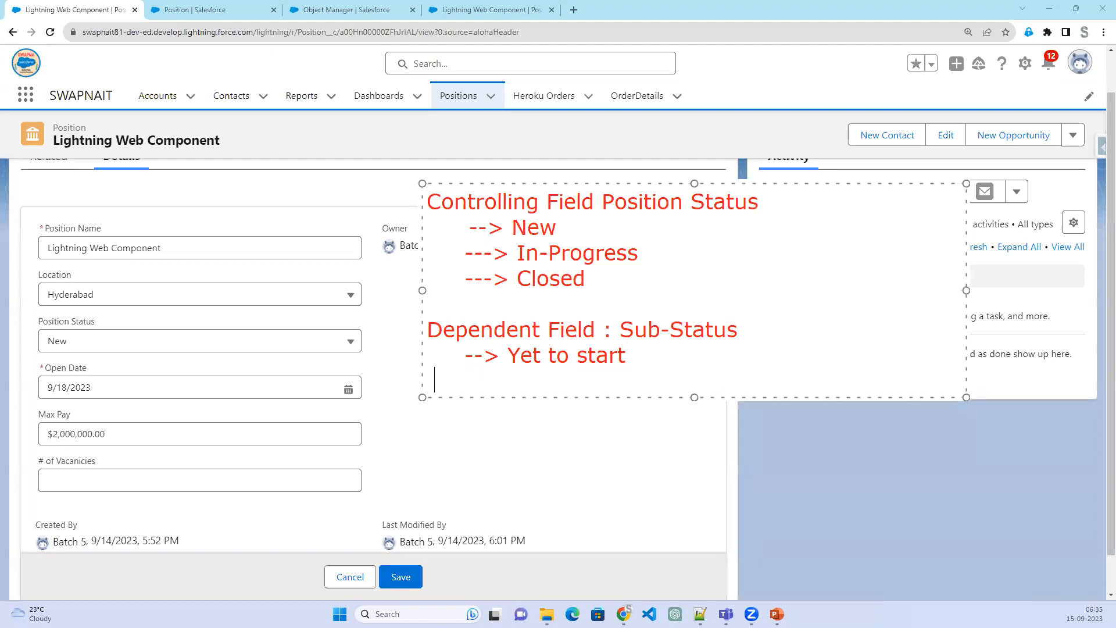
type("--> De")
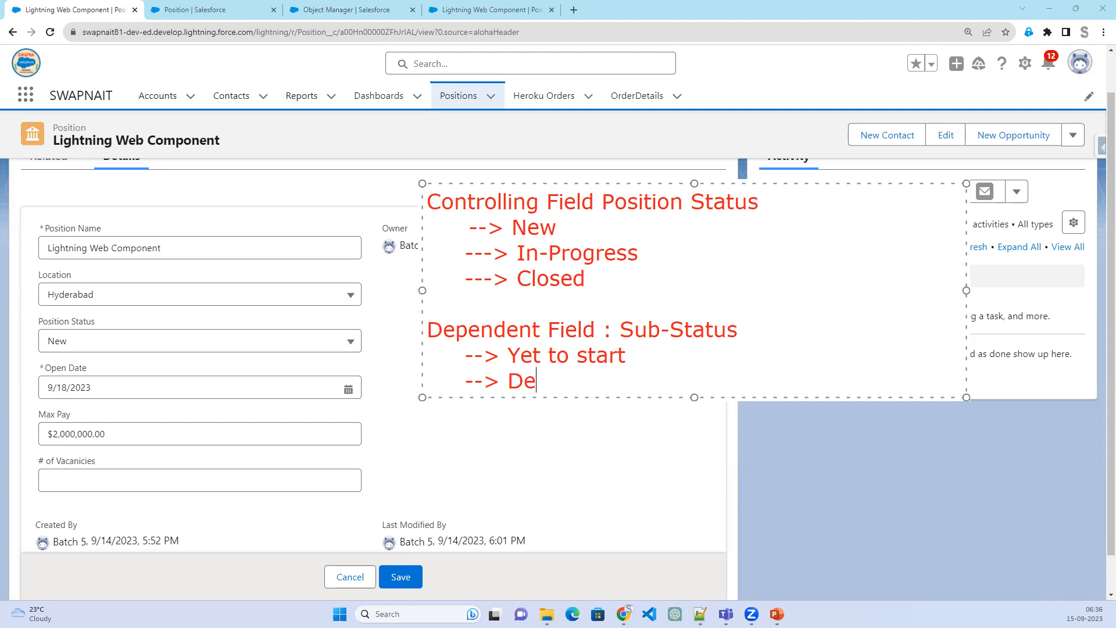
type("laed")
key("Return")
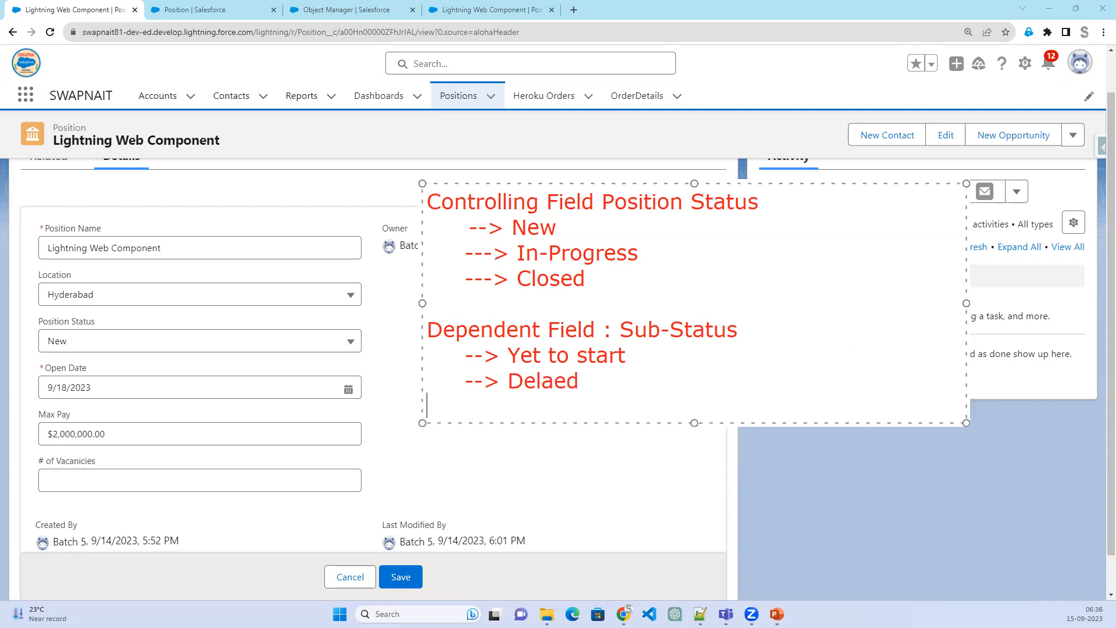
Add the arrowed value "Pending Approval" to the Sub-Status list
type("-->")
key("Right")
key("Right")
type("Pending A")
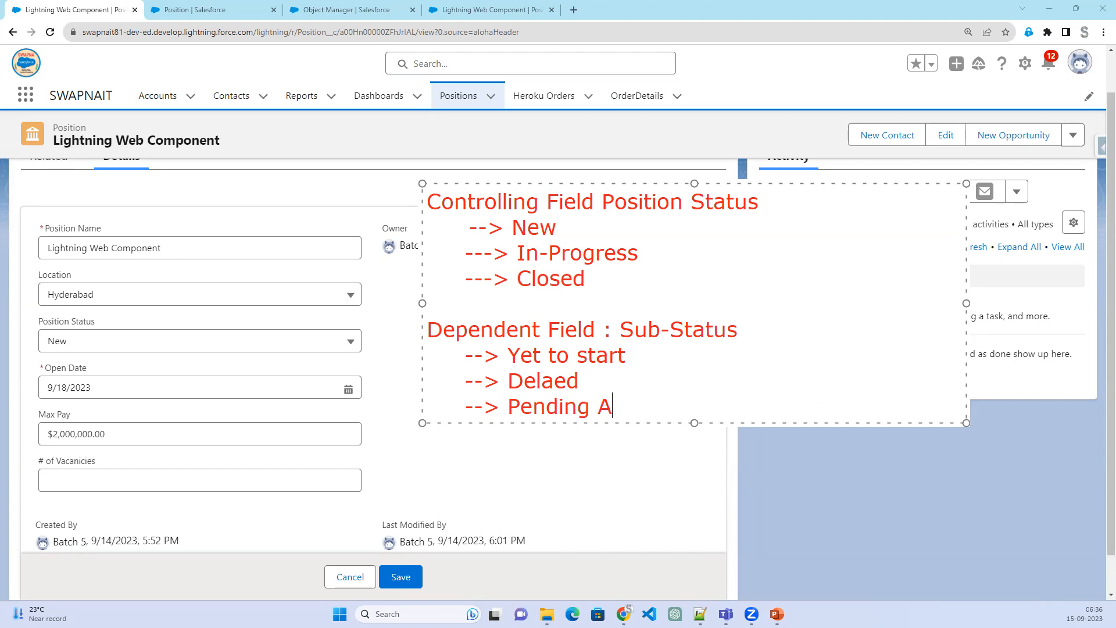
type("pproval")
key("Return")
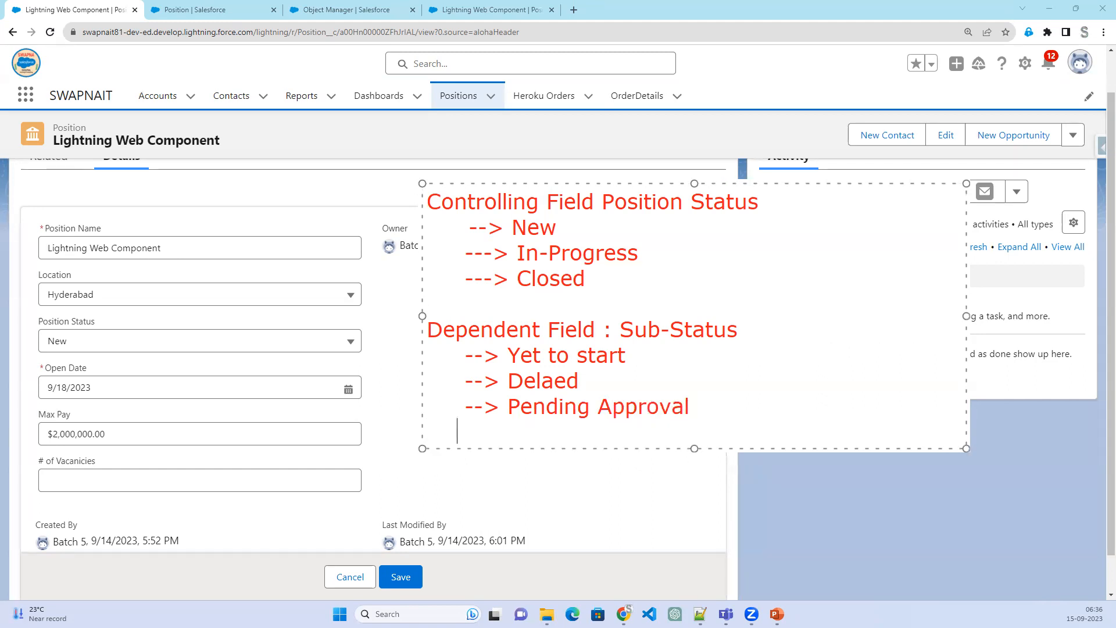
Add the arrowed value "Interview Inprogess" as the fourth entry of the Sub-Status list
type("--> Runni")
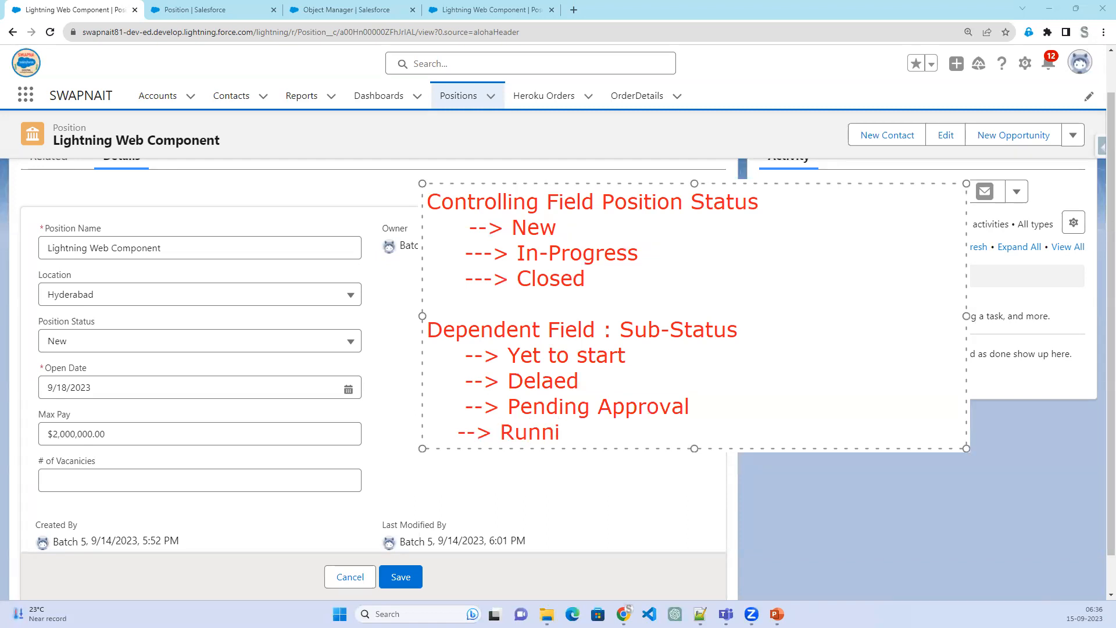
type("g ")
type("I")
key("BackSpace")
key("BackSpace")
key("BackSpace")
key("BackSpace")
key("BackSpace")
key("BackSpace")
key("BackSpace")
key("BackSpace")
type("Interview Inproge")
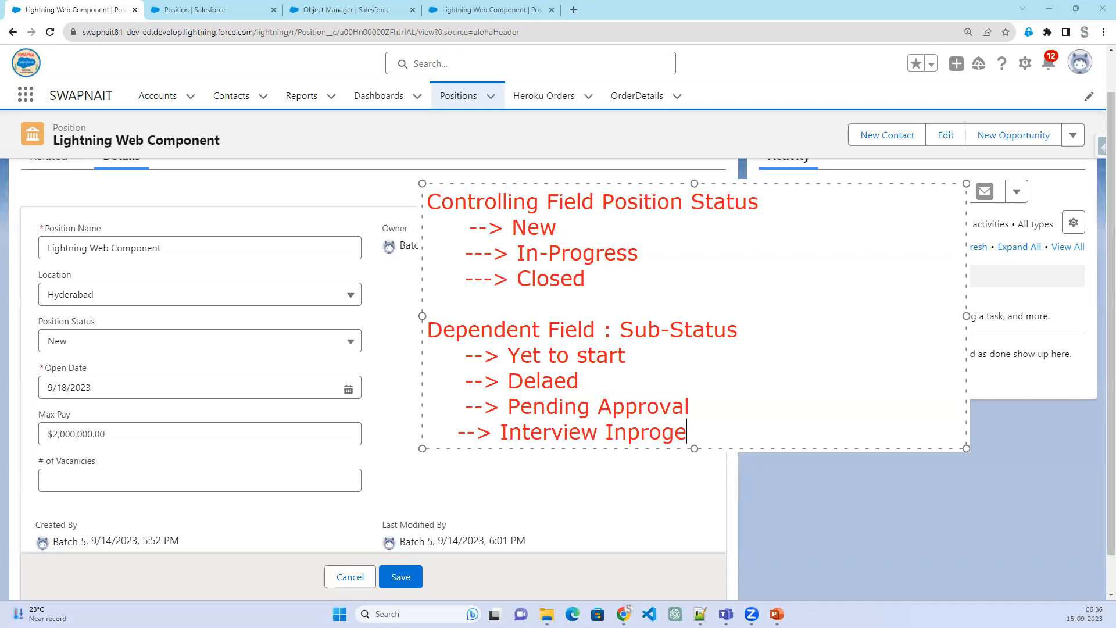
type("ss")
key("Return")
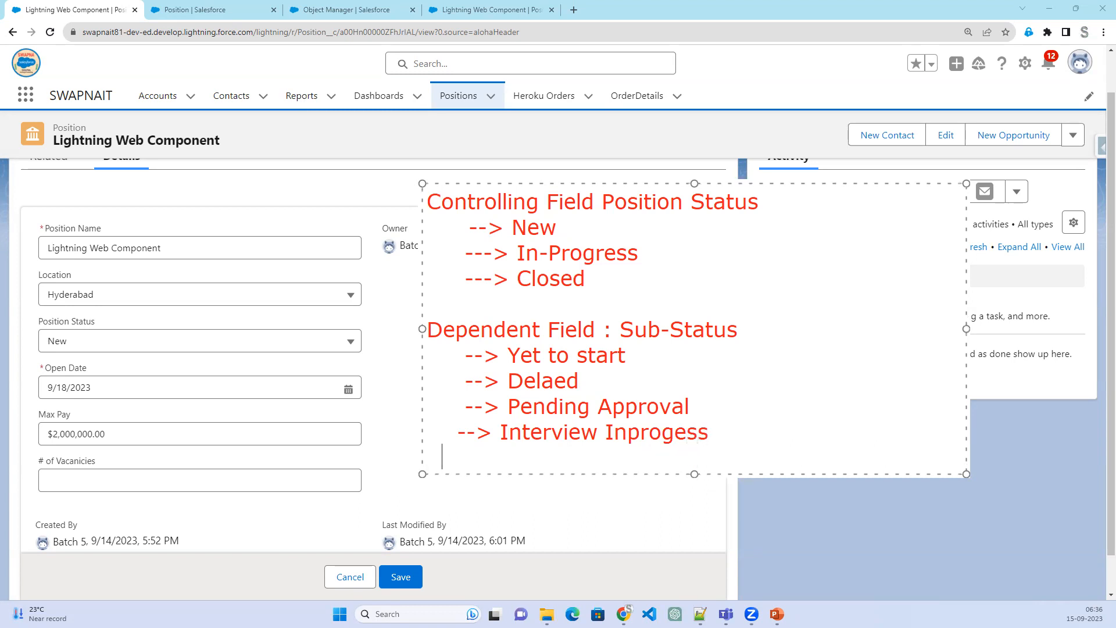
Add "Interviewer Busy" and "Candidates Selected" to the Sub-Status list and finish the text annotation
type("---> Interviewer ")
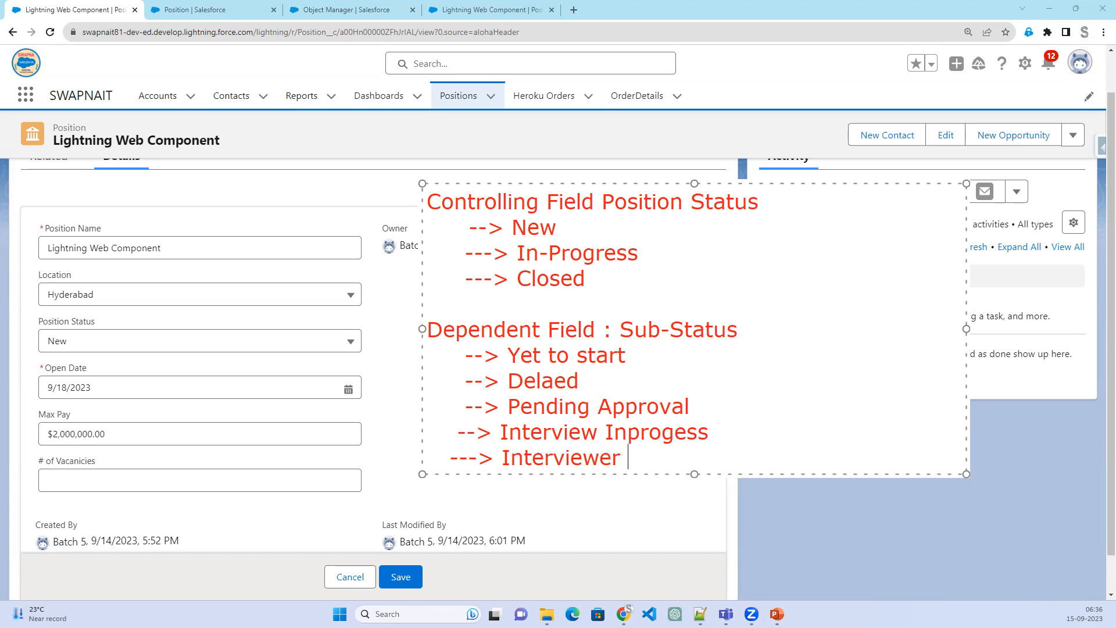
type("Busy")
key("Return")
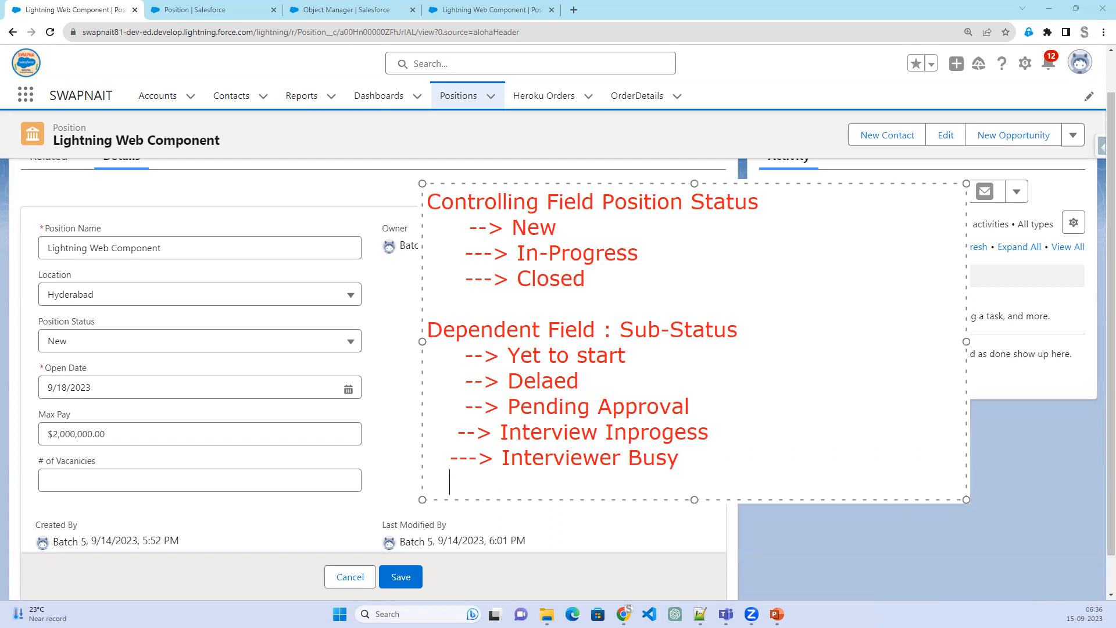
type("---> Candidat")
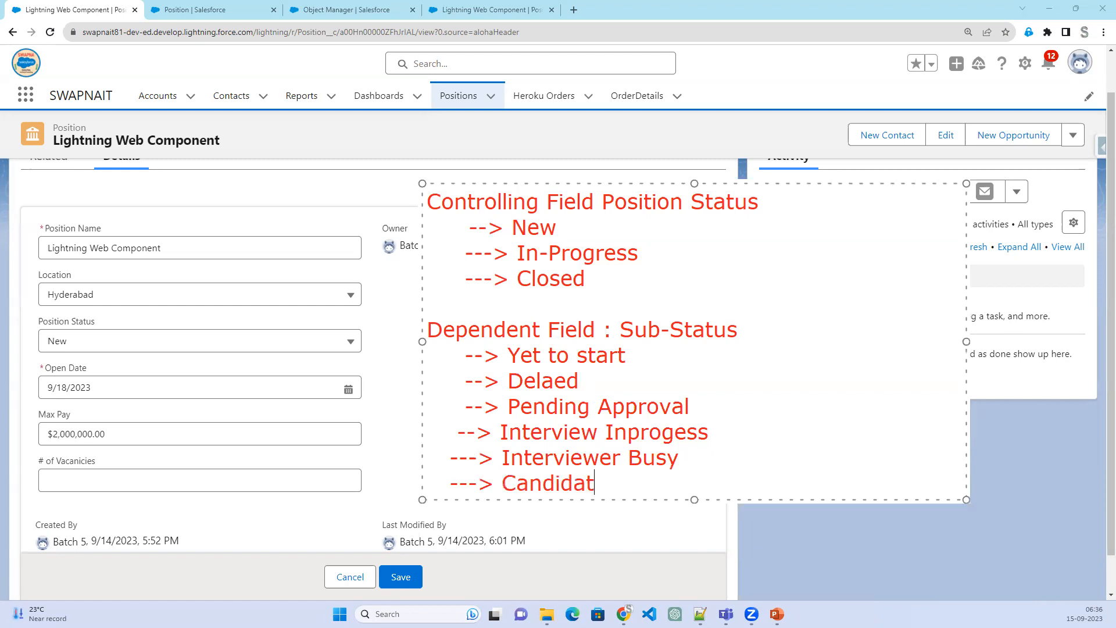
type("es Selected")
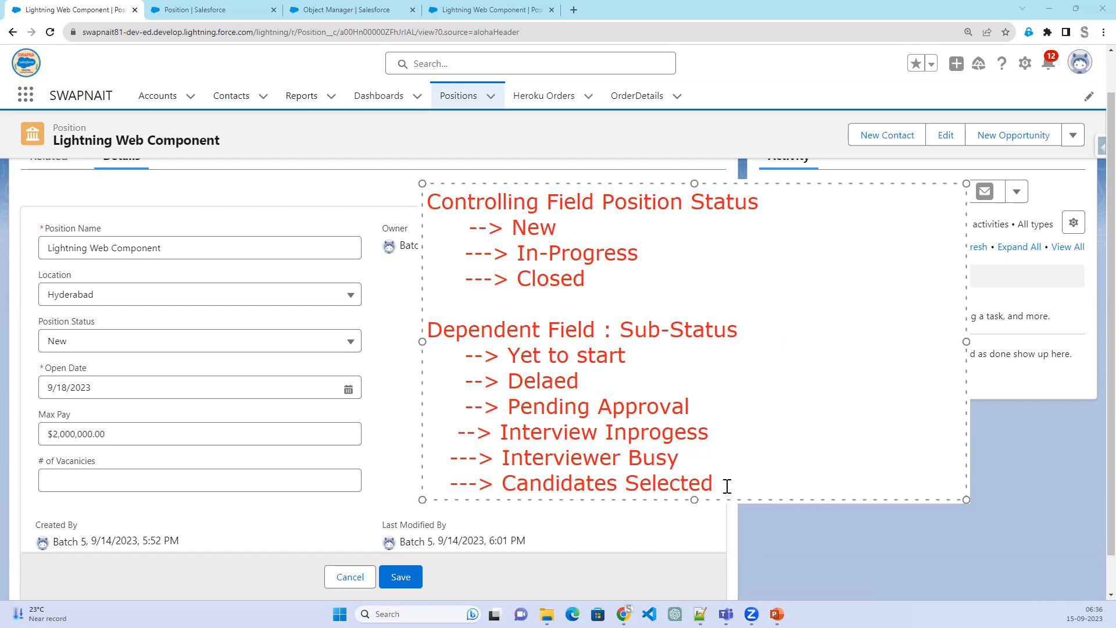
left_click_drag(723, 488, 387, 363)
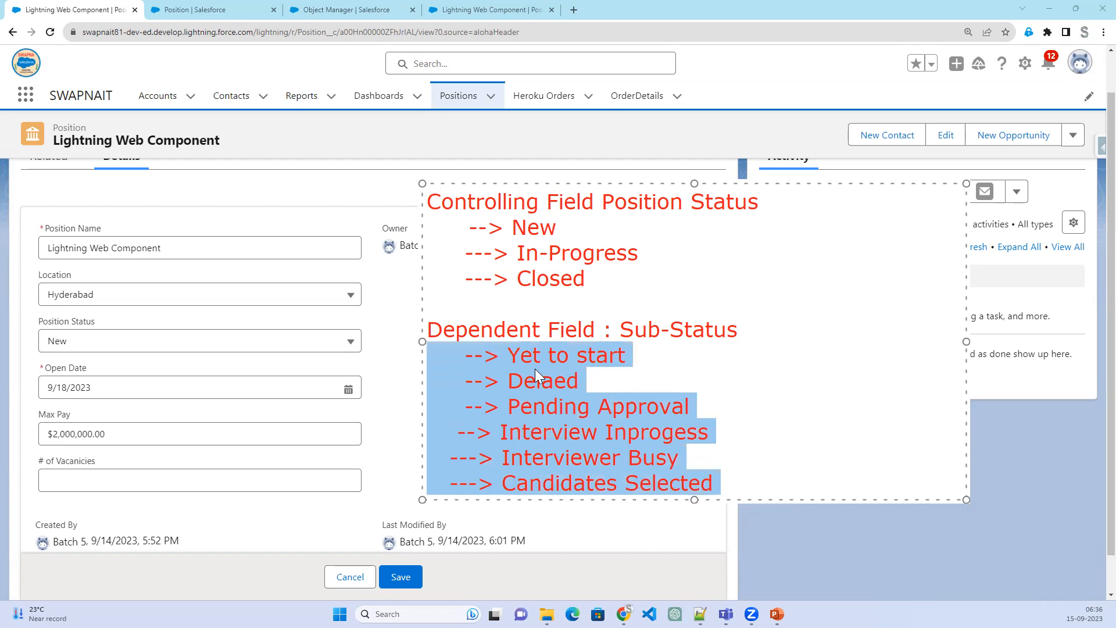
left_click(415, 228)
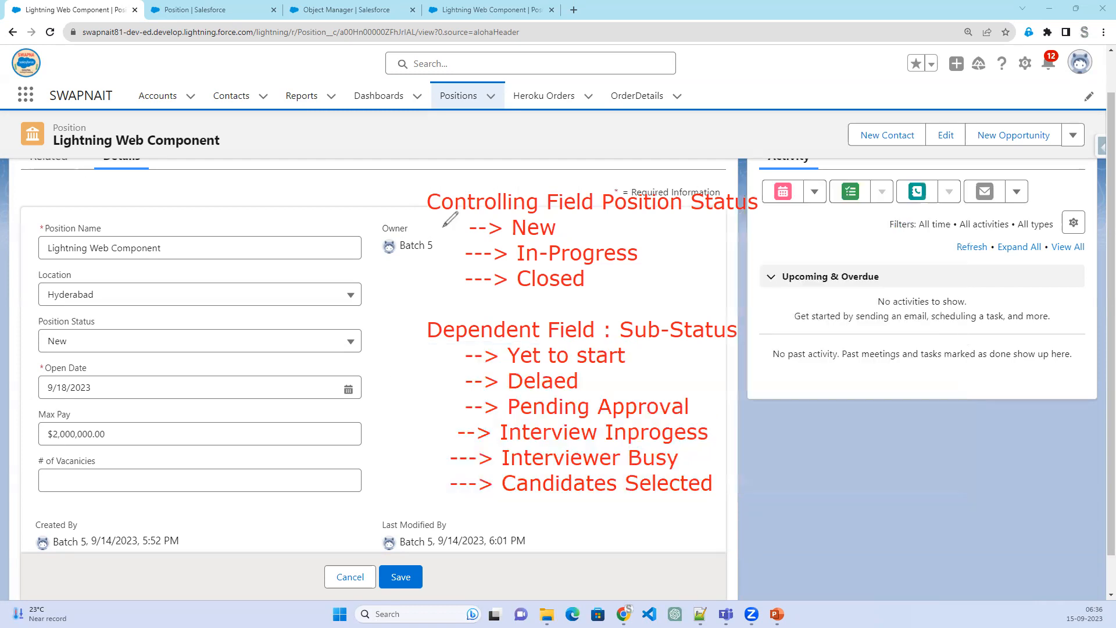
Mark the New status and draw curved lines linking it to Yet to start, Delaed and Pending Approval
left_click_drag(574, 222, 631, 209)
mouse_move(570, 223)
left_mouse_down()
mouse_move(596, 225)
mouse_move(638, 204)
left_mouse_up()
mouse_move(559, 227)
left_mouse_down()
mouse_move(724, 242)
mouse_move(779, 285)
mouse_move(779, 330)
mouse_move(748, 356)
mouse_move(633, 358)
left_mouse_up()
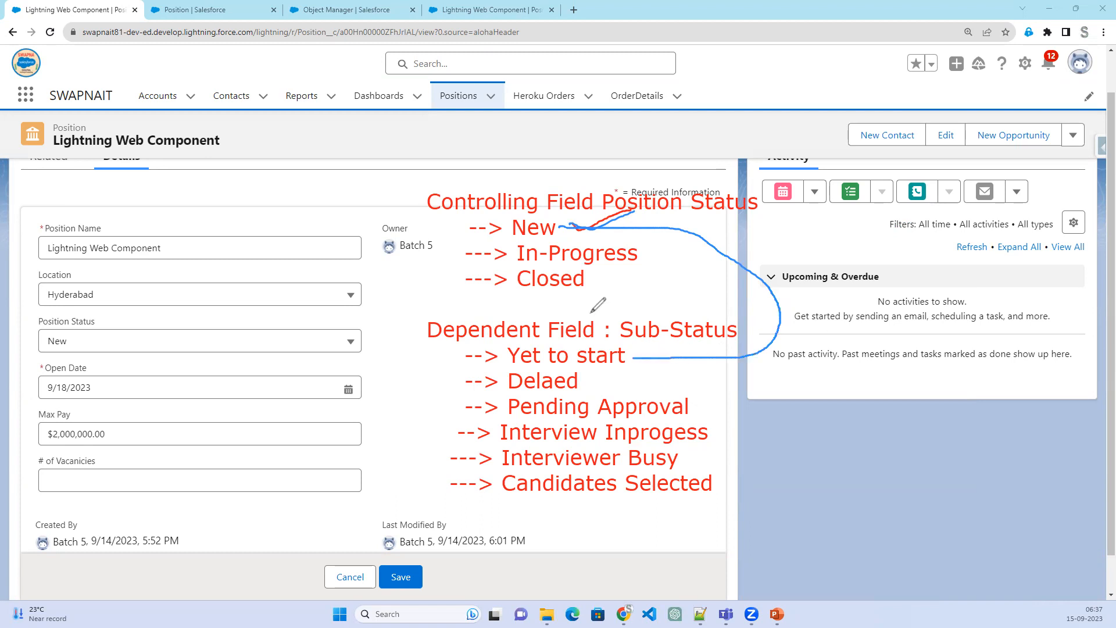
mouse_move(561, 225)
left_mouse_down()
mouse_move(648, 225)
mouse_move(817, 294)
mouse_move(800, 343)
mouse_move(632, 358)
left_mouse_up()
left_click_drag(733, 357, 585, 373)
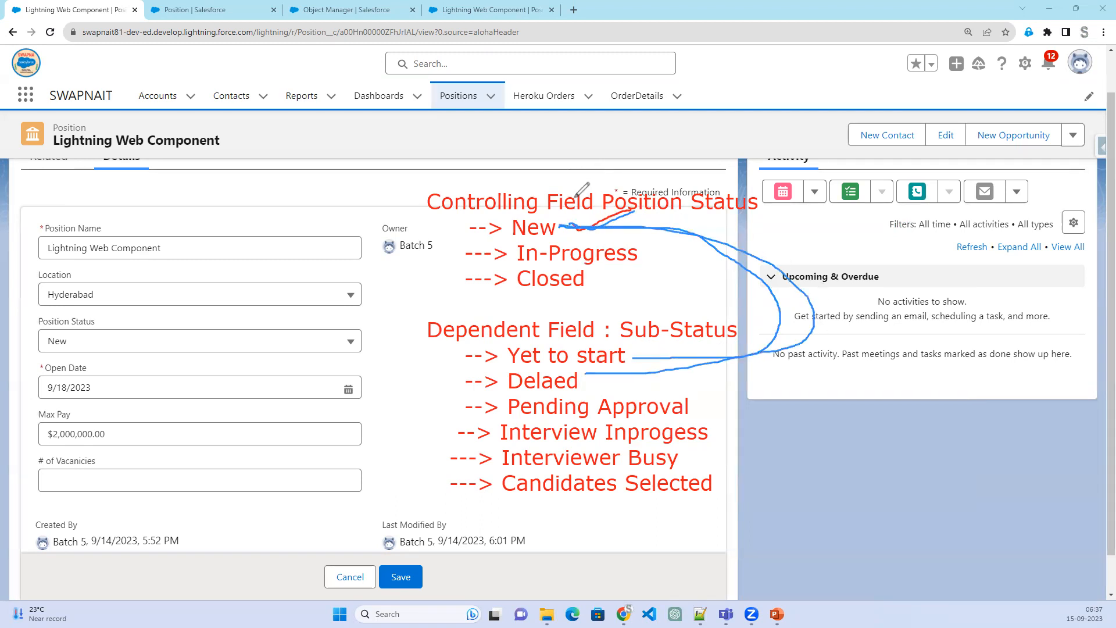
mouse_move(560, 225)
left_mouse_down()
mouse_move(839, 309)
mouse_move(698, 405)
left_mouse_up()
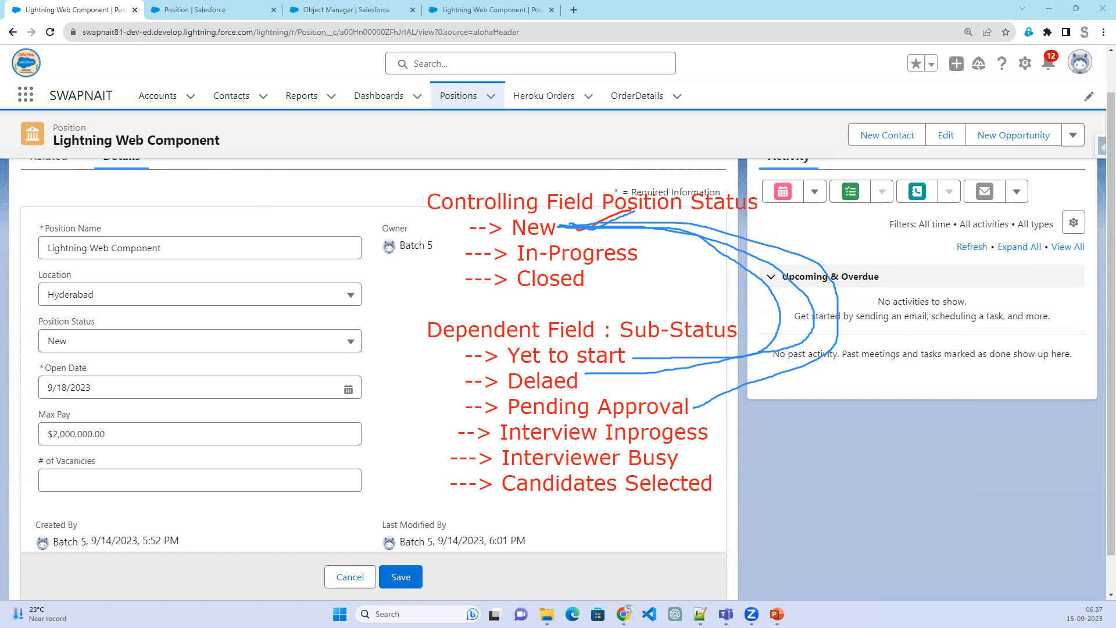
Tick In-Progress and link it to Interview Inprogess and Interviewer Busy, then tick Closed and link it to Candidates Selected with curved lines
mouse_move(650, 254)
left_mouse_down()
mouse_move(672, 262)
mouse_move(687, 251)
left_mouse_up()
mouse_move(464, 252)
left_mouse_down()
mouse_move(395, 294)
mouse_move(407, 368)
mouse_move(459, 430)
left_mouse_up()
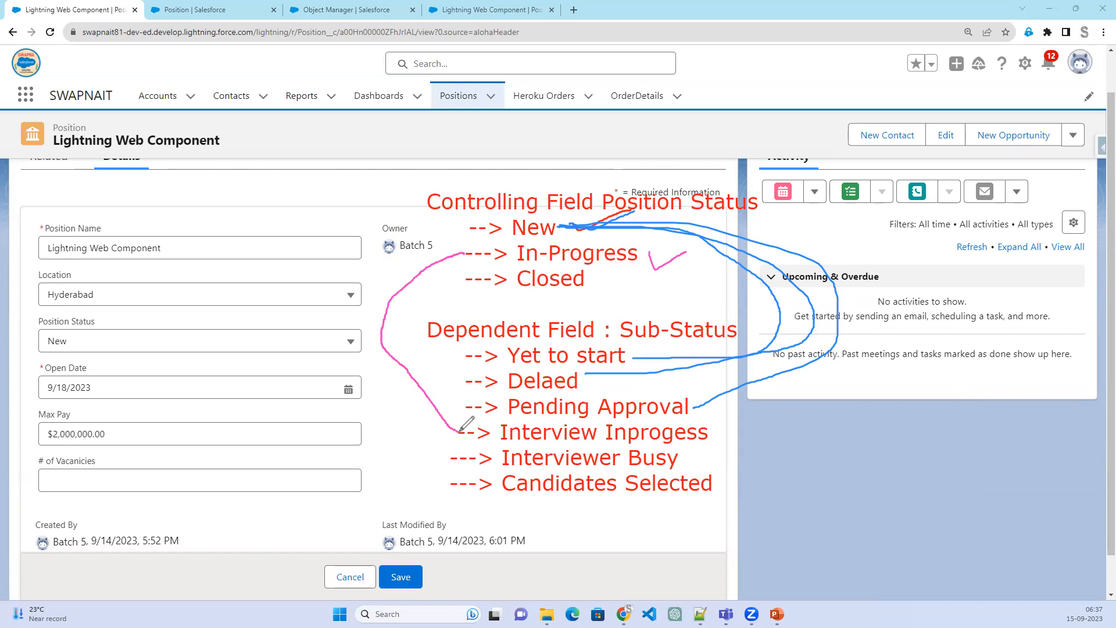
mouse_move(420, 272)
left_mouse_down()
mouse_move(385, 363)
mouse_move(453, 460)
left_mouse_up()
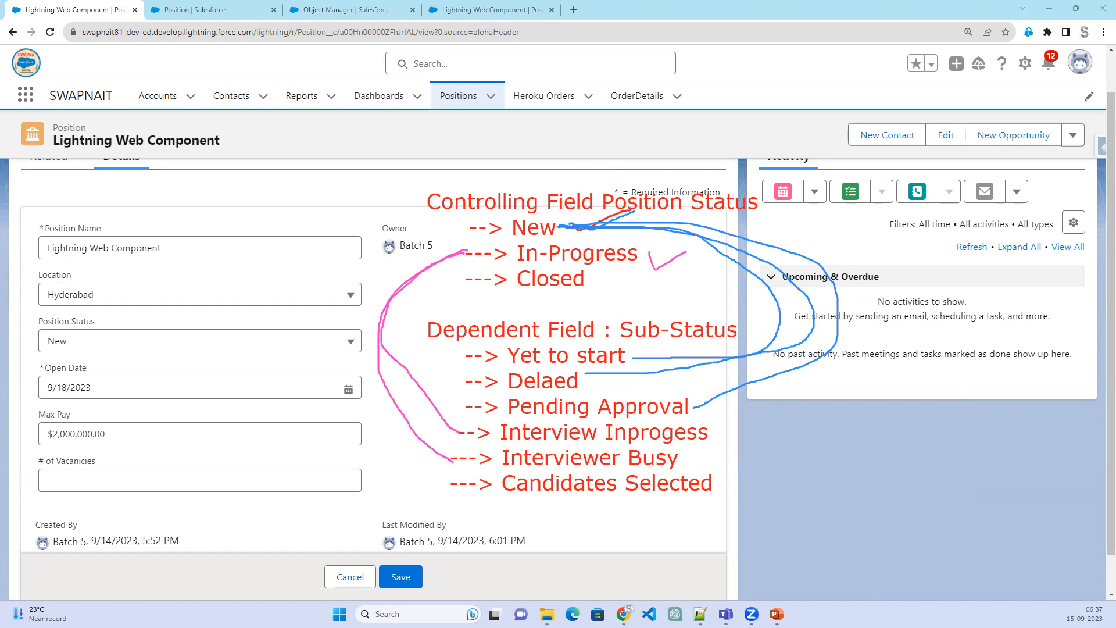
left_click_drag(596, 278, 651, 279)
mouse_move(471, 277)
left_mouse_down()
mouse_move(395, 343)
mouse_move(405, 448)
mouse_move(459, 486)
left_mouse_up()
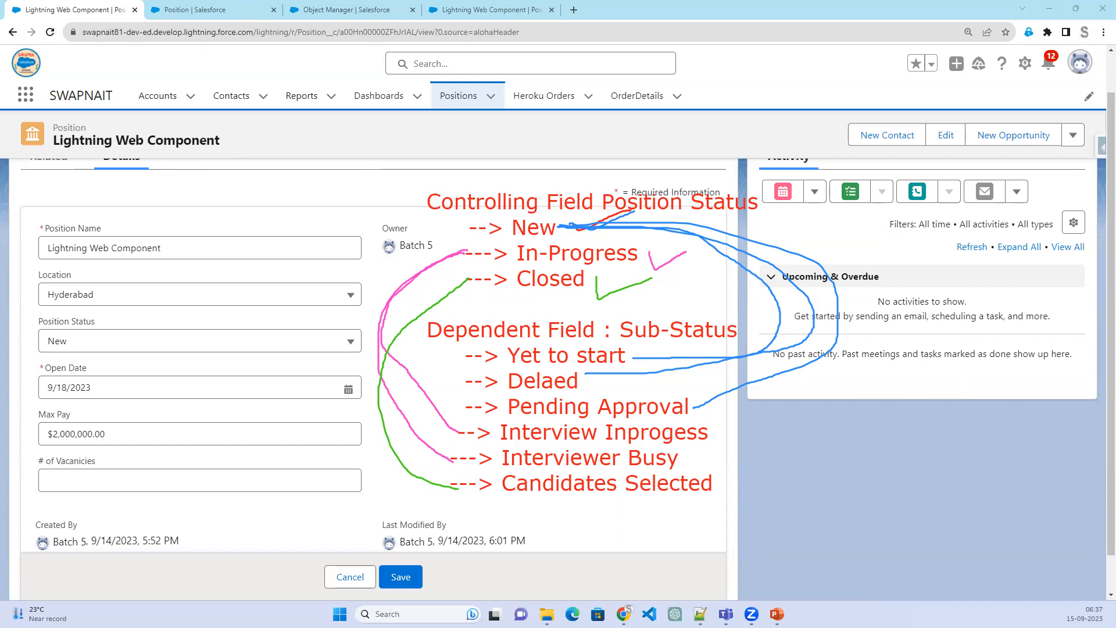
Circle New, tick In-Progress and Closed, and outline each status's matching group of Sub-Status values in green
mouse_move(555, 231)
left_mouse_down()
mouse_move(507, 221)
mouse_move(553, 229)
left_mouse_up()
mouse_move(500, 401)
left_mouse_down()
mouse_move(734, 414)
mouse_move(571, 348)
mouse_move(501, 348)
left_mouse_up()
left_click_drag(644, 242, 689, 239)
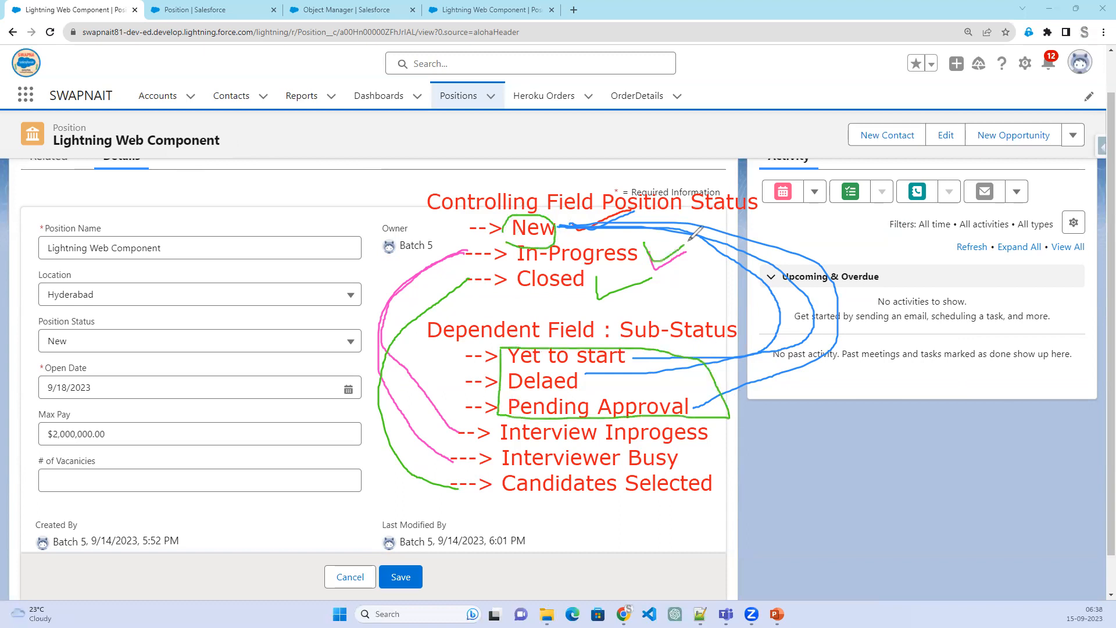
mouse_move(705, 424)
left_mouse_down()
mouse_move(731, 454)
mouse_move(508, 468)
mouse_move(499, 412)
mouse_move(494, 424)
left_mouse_up()
left_click_drag(616, 281, 665, 278)
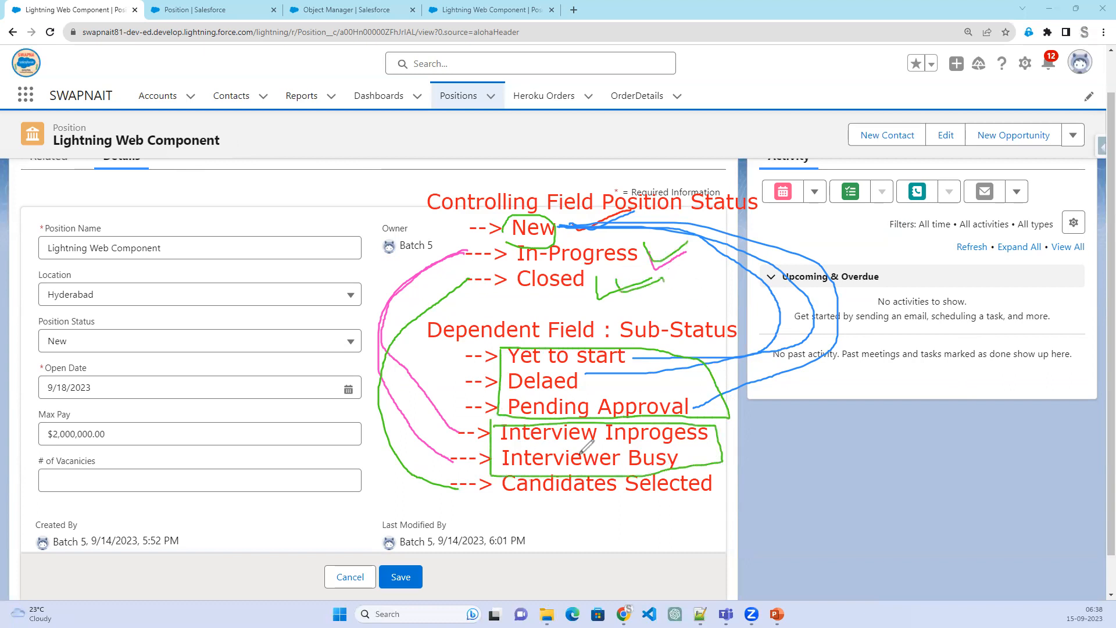
mouse_move(545, 465)
left_mouse_down()
mouse_move(753, 465)
mouse_move(529, 507)
mouse_move(496, 462)
left_mouse_up()
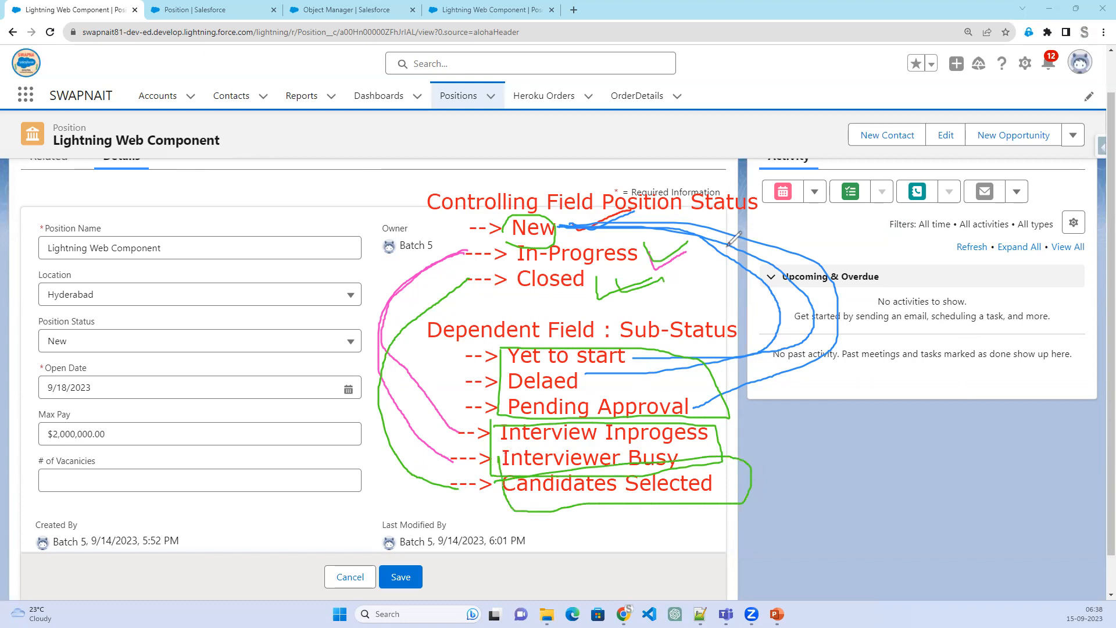
Mark the Controlling Field and Dependent Field : Sub-Status headings in green, and clear all annotations from the record page
mouse_move(416, 214)
left_mouse_down()
mouse_move(530, 216)
mouse_move(451, 177)
mouse_move(416, 216)
left_mouse_up()
left_click_drag(711, 178, 770, 166)
mouse_move(460, 322)
left_mouse_down()
mouse_move(468, 329)
mouse_move(512, 307)
left_mouse_up()
mouse_move(637, 311)
left_mouse_down()
mouse_move(628, 352)
mouse_move(727, 302)
mouse_move(660, 305)
left_mouse_up()
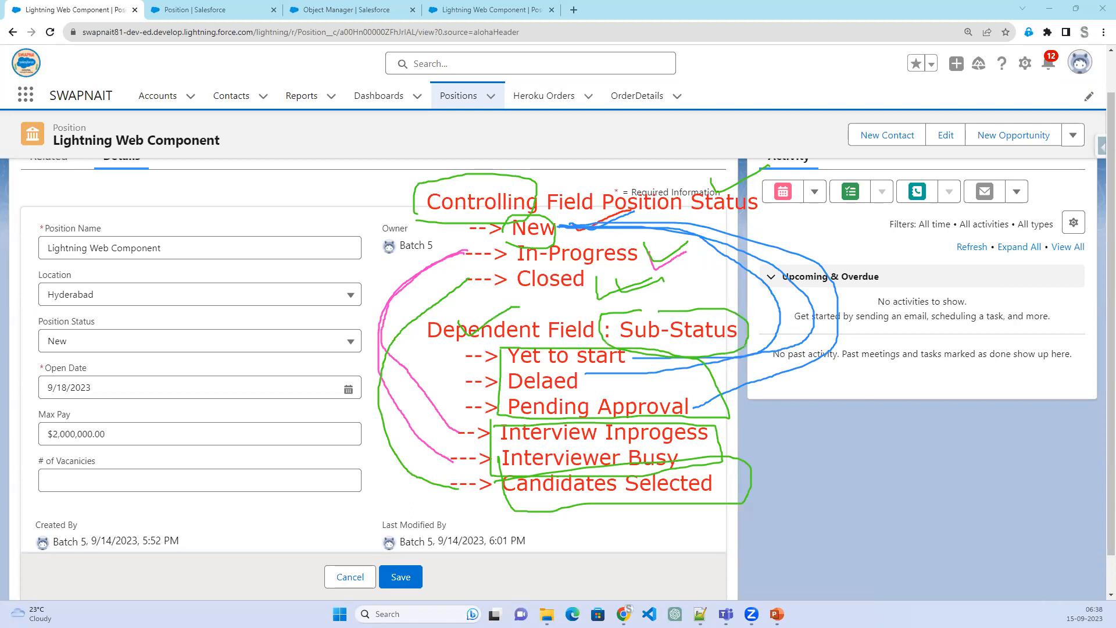
key("Escape")
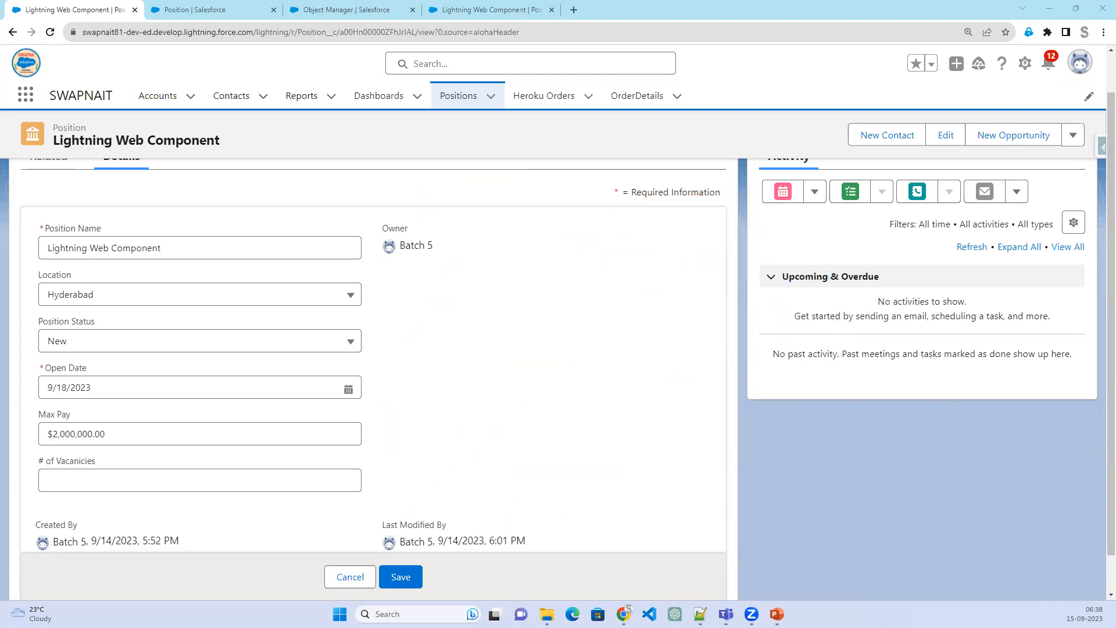
Start a new custom field on the Position object with the Picklist data type and continue to its details
left_click(210, 9)
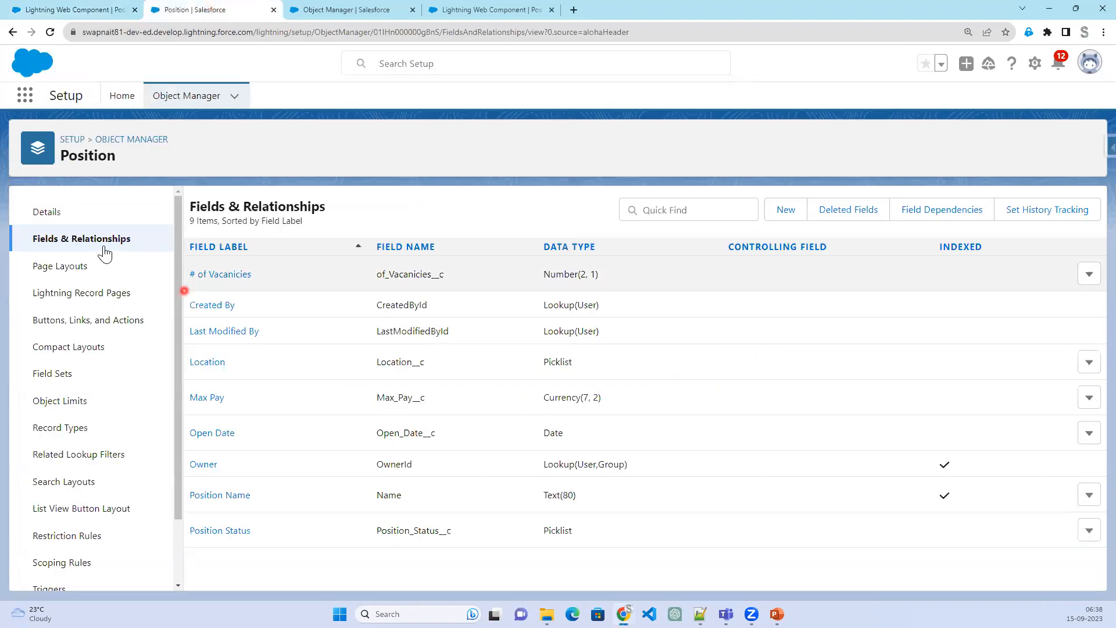
left_click(789, 214)
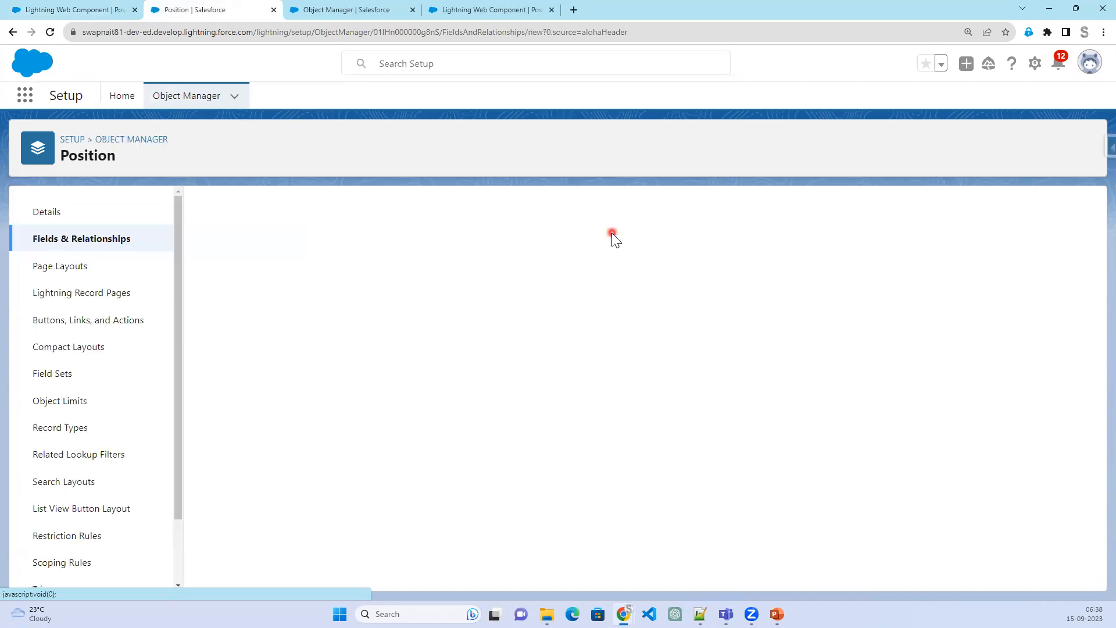
scroll(279, 507, "down", 5)
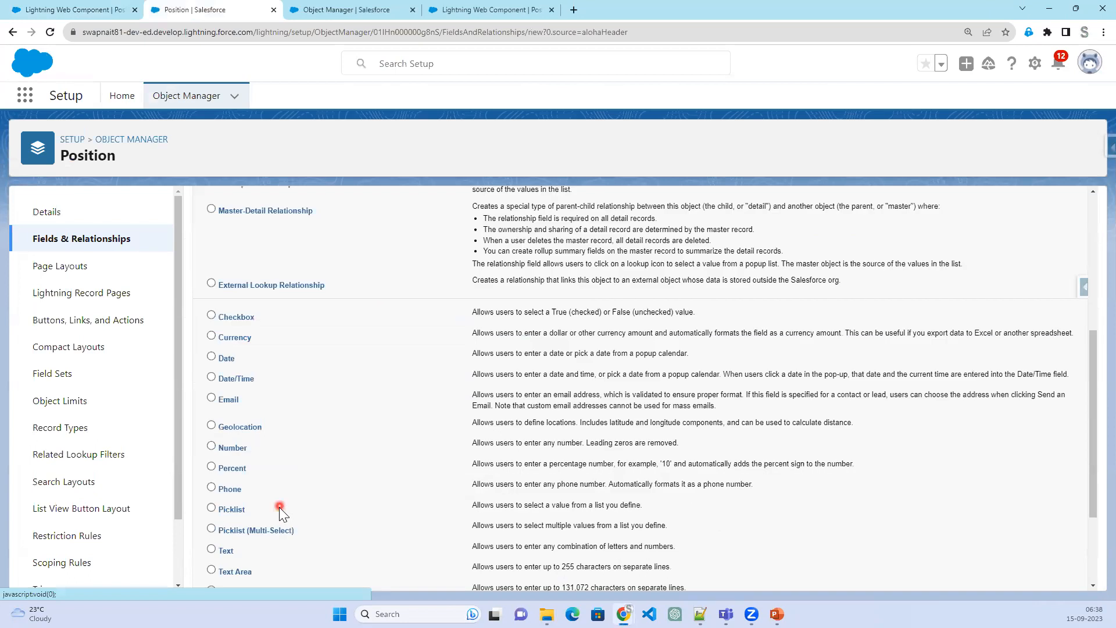
left_click(212, 508)
scroll(1043, 317, "up", 5)
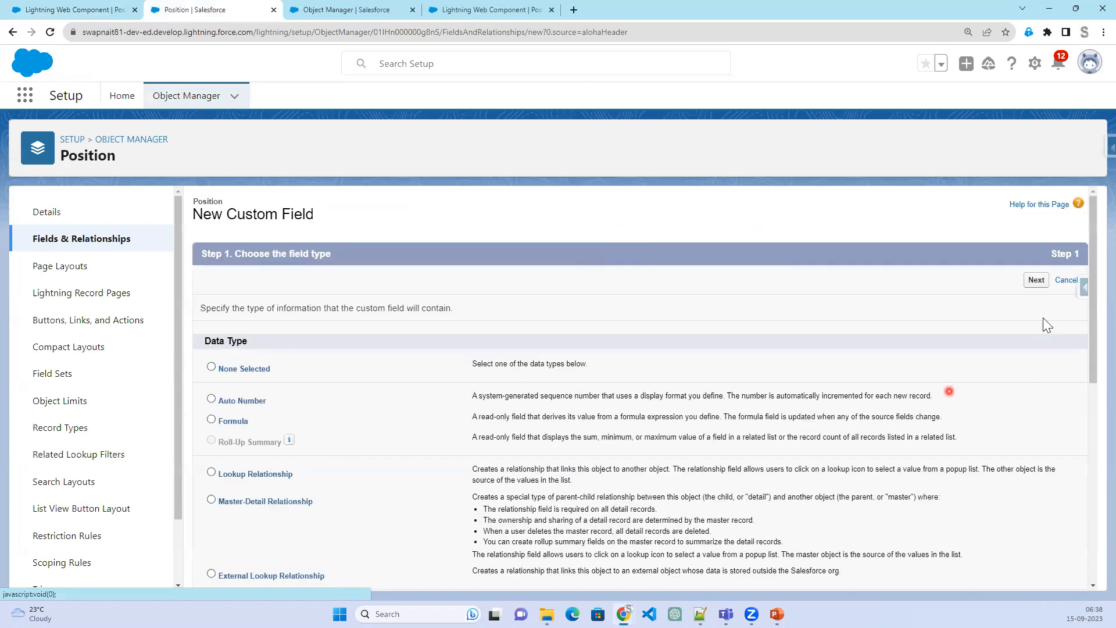
left_click(1037, 281)
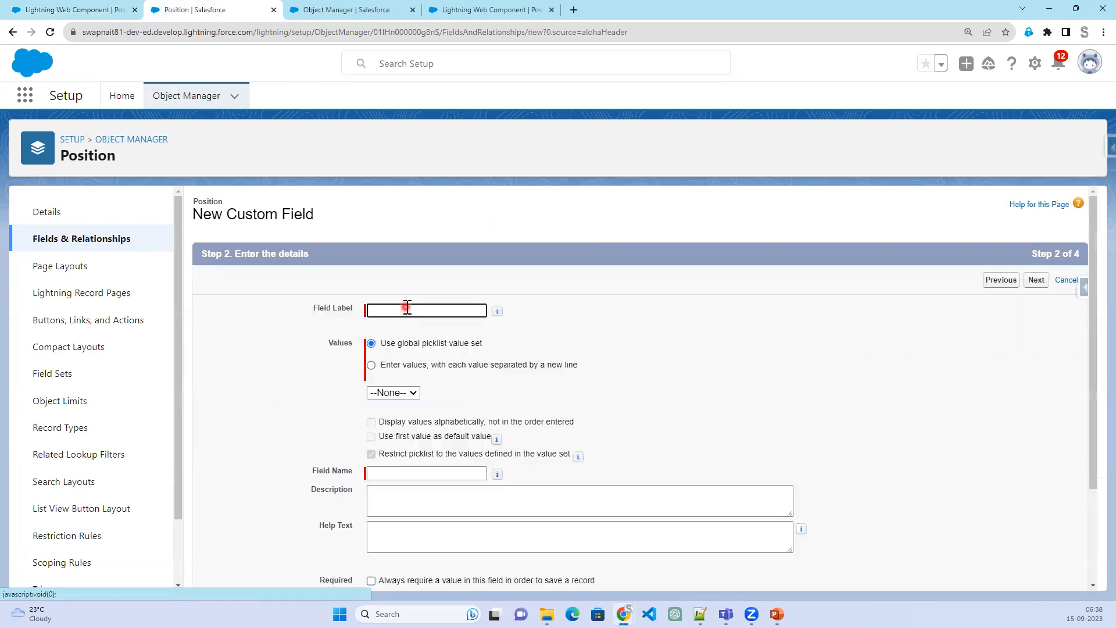
Label the picklist Sub Status, choose to enter values line by line, and paste the six arrowed Sub-Status values
type("Yet to start      --> Delaed")
key("ctrl+z")
left_click(407, 365)
left_click(410, 407)
type("--> Yet to start    --> Delaed    --> Pending Approval   --> Interview Inprogess ---> Interviewer Busy ---> Candidates Selected")
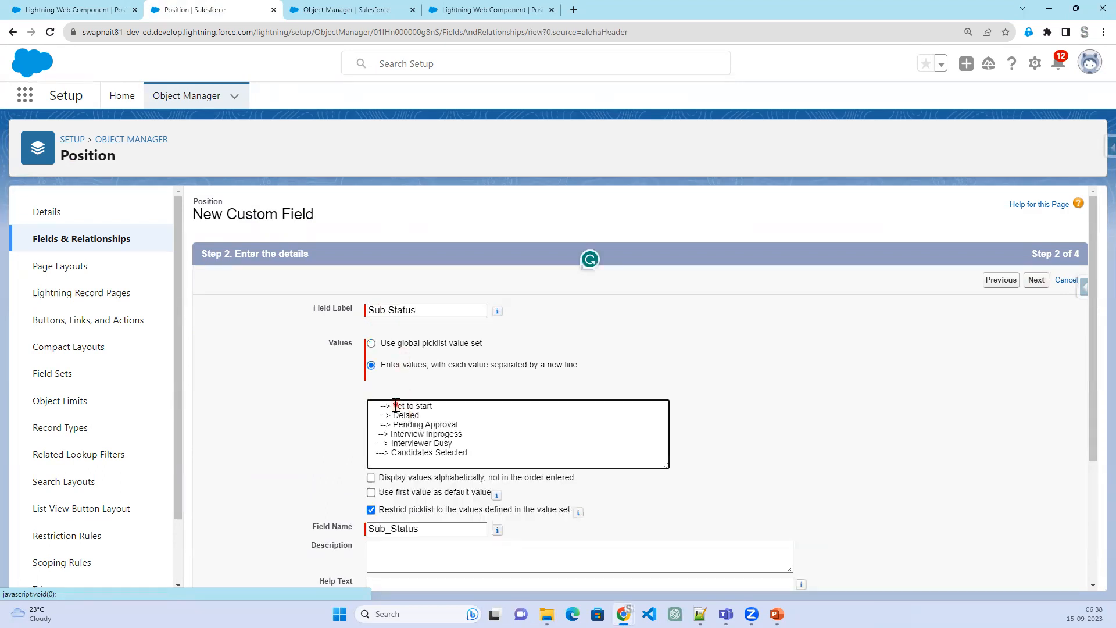
Remove the arrows before the Yet to start and Delaed values, and correct the second value to Delayed
left_click_drag(393, 405, 323, 412)
key("BackSpace")
left_click(394, 415)
left_click_drag(394, 416, 346, 412)
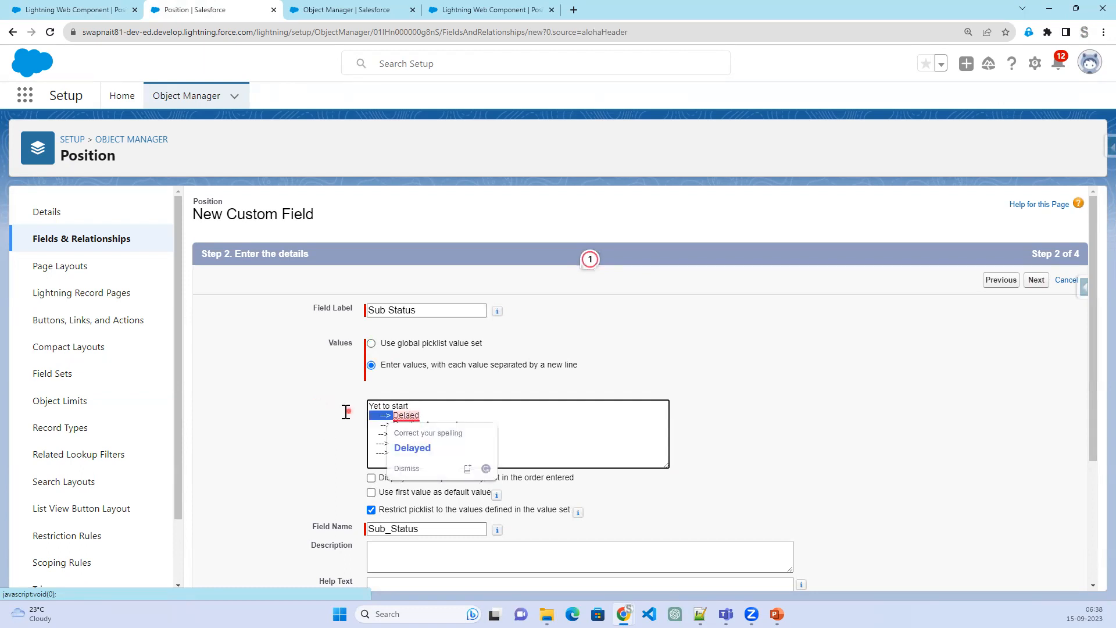
key("BackSpace")
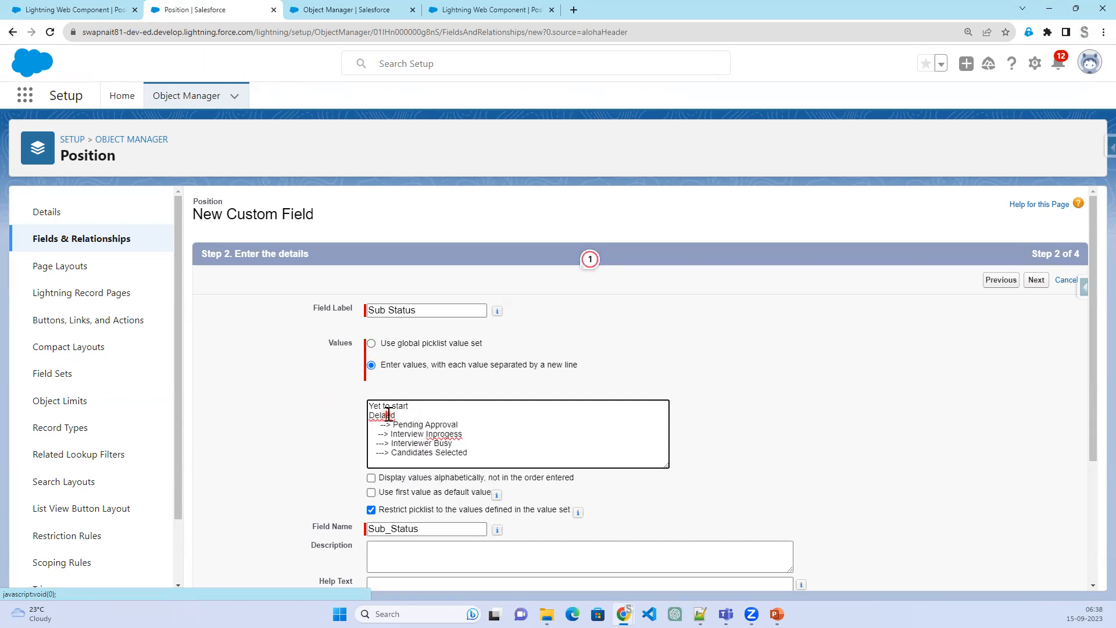
right_click(385, 416)
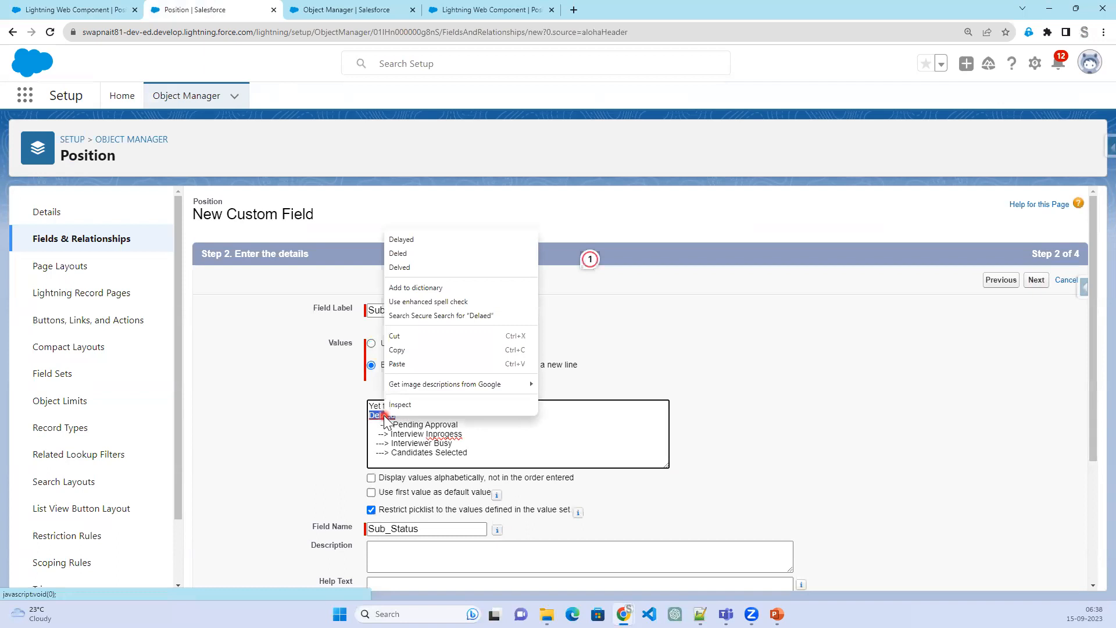
left_click(431, 238)
Remove the arrows before the Pending Approval, Interview Inprogess, Interviewer Busy and Candidates Selected values
left_click_drag(393, 424, 317, 425)
key("BackSpace")
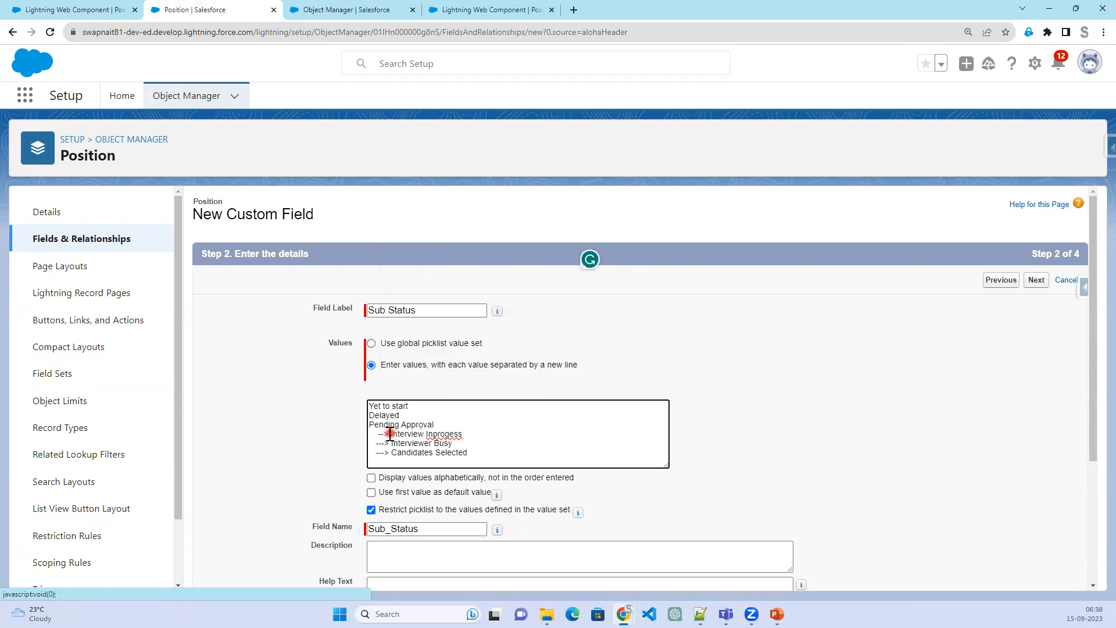
left_click_drag(312, 435, 279, 435)
key("BackSpace")
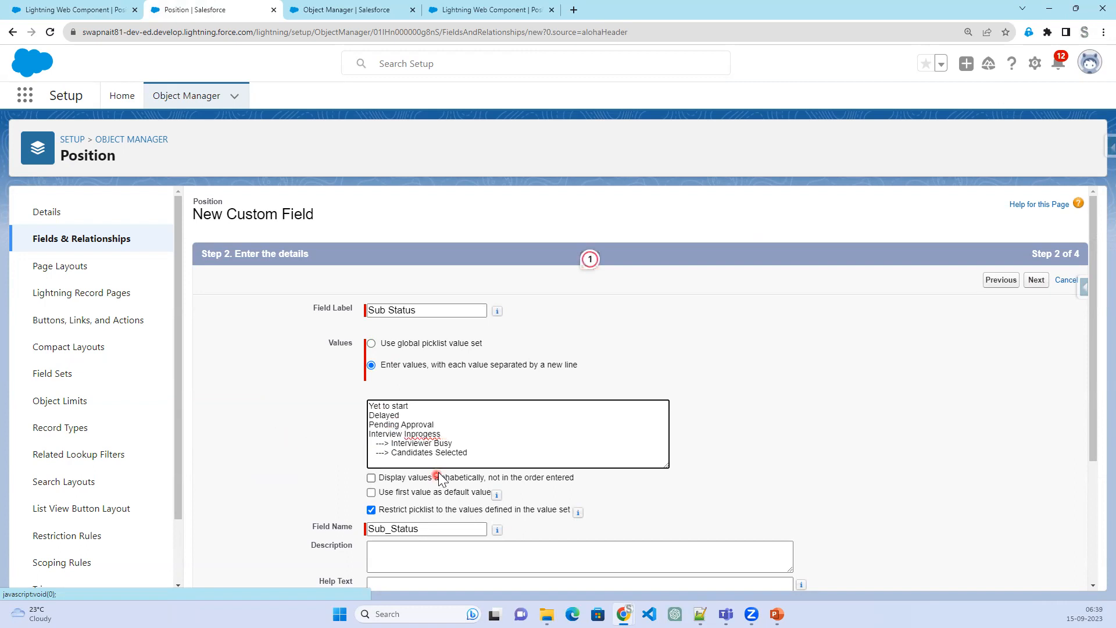
left_click_drag(364, 443, 298, 443)
key("BackSpace")
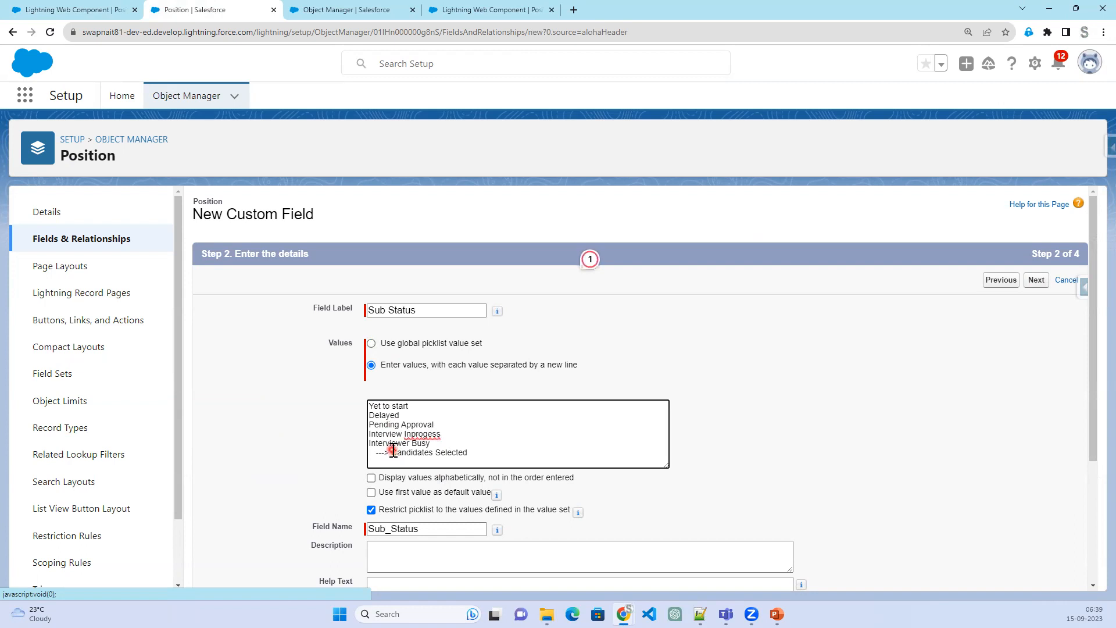
left_click_drag(391, 453, 320, 452)
key("BackSpace")
left_click(943, 465)
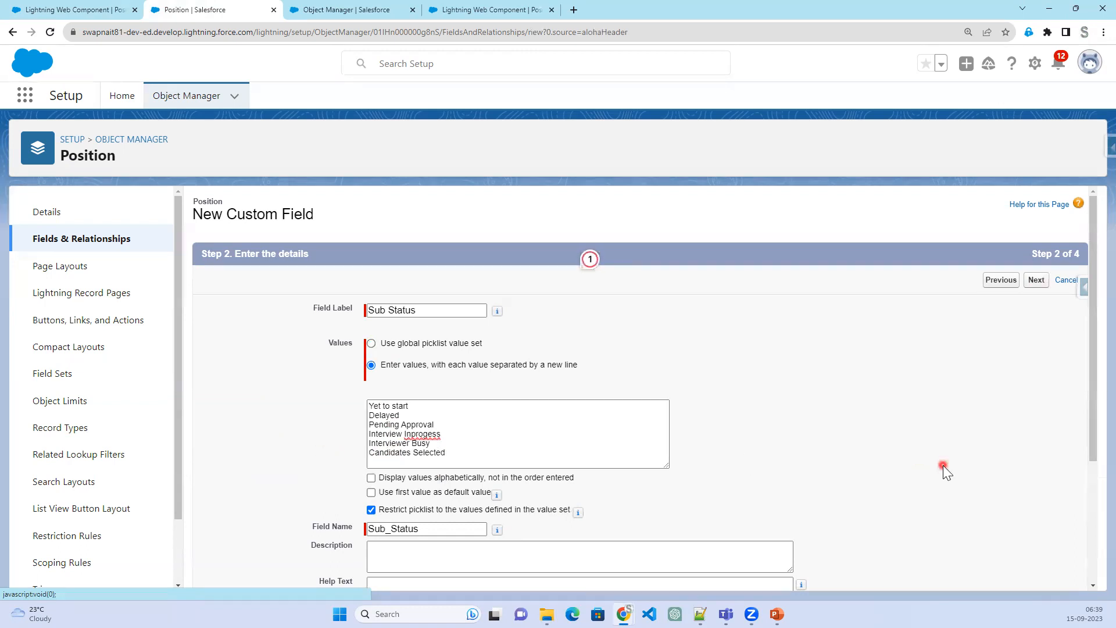
Accept the remaining details, default field-level security and Position Layout for the Sub Status field, and save it
left_click(568, 436)
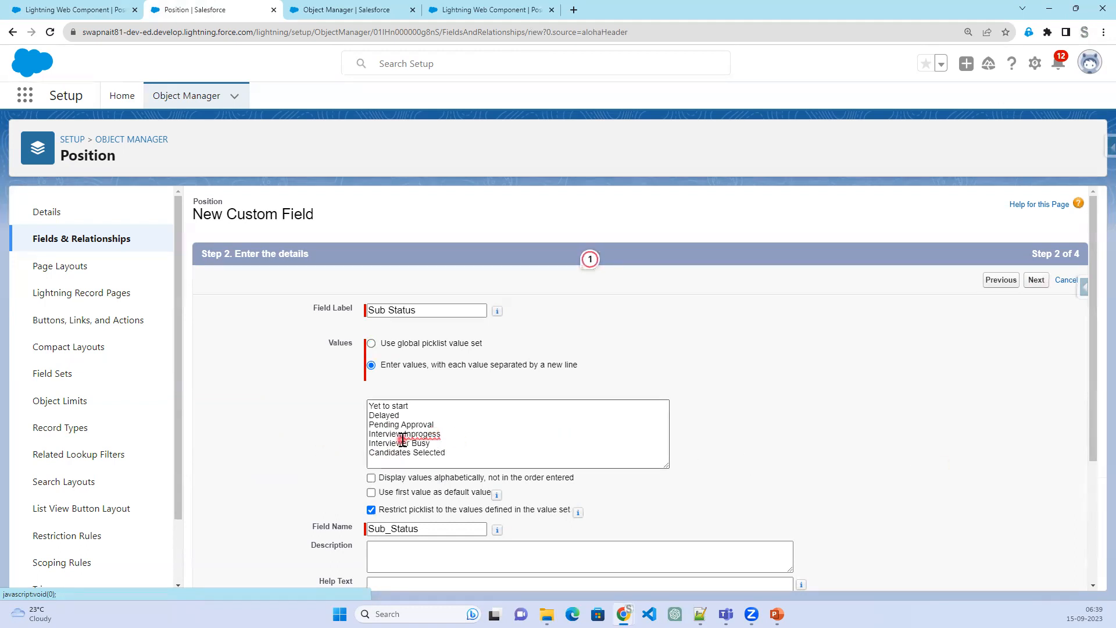
mouse_move(422, 436)
left_click(787, 443)
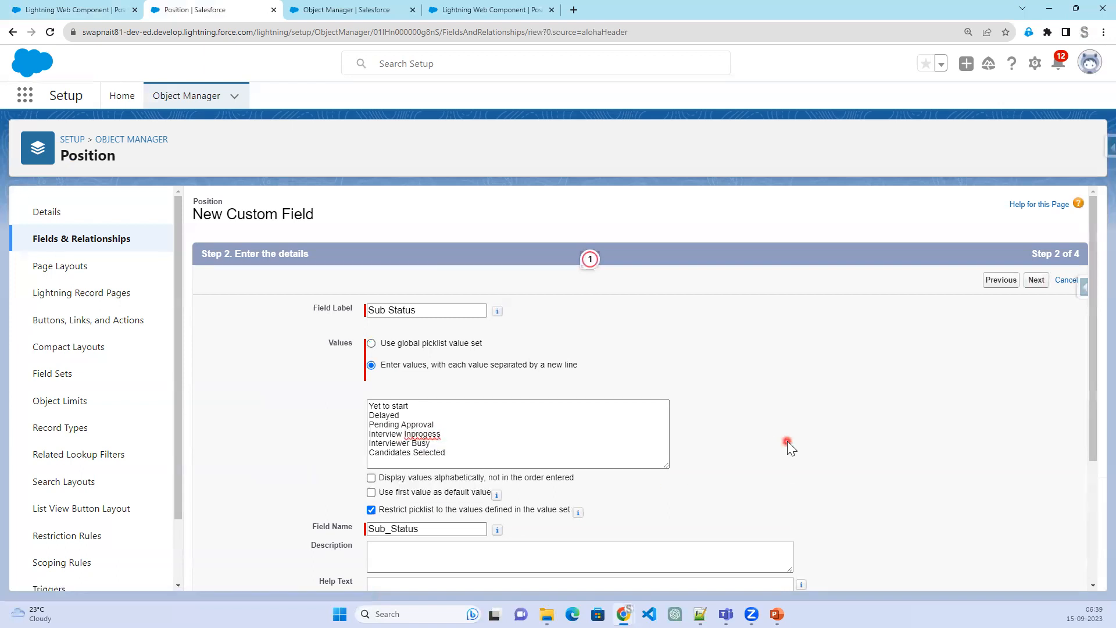
scroll(673, 474, "down", 2)
left_click(406, 442)
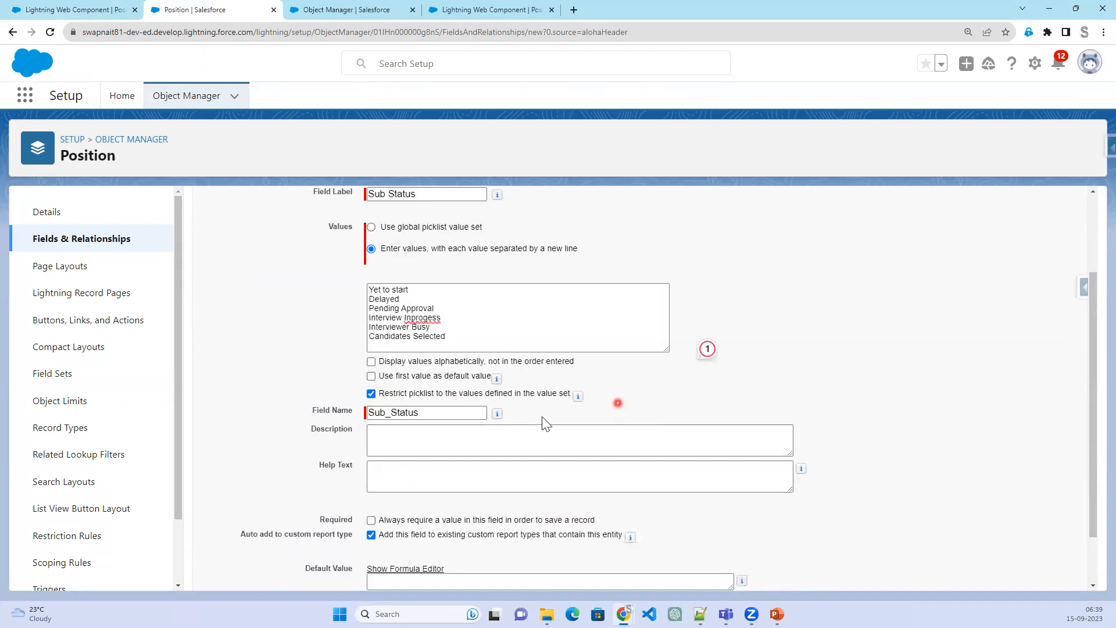
left_click(909, 458)
scroll(913, 456, "up", 2)
left_click(1039, 281)
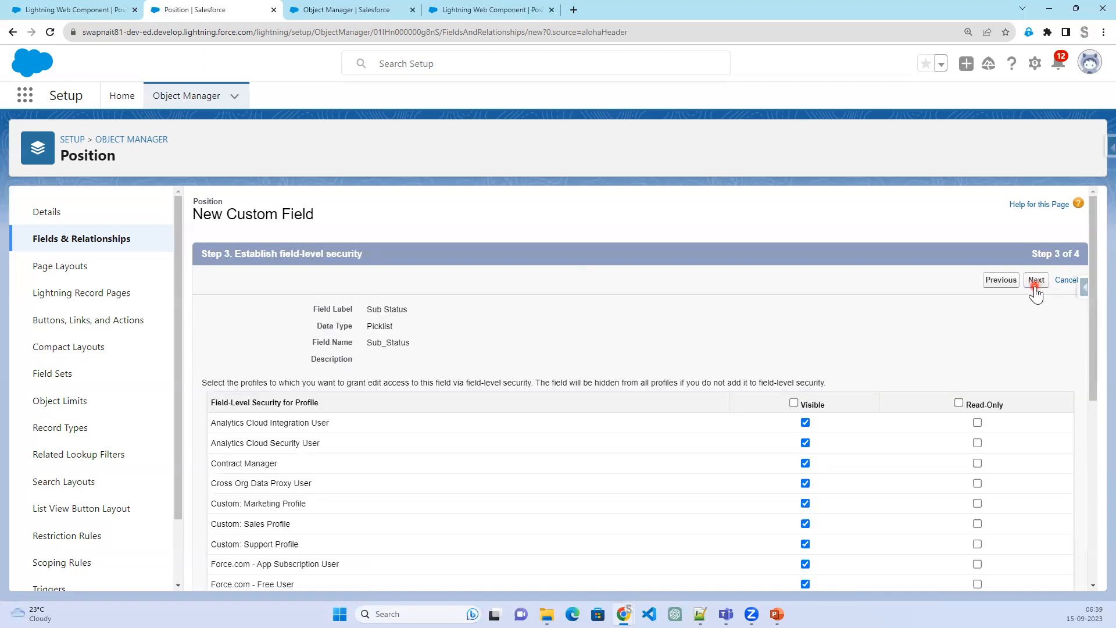
left_click(1038, 282)
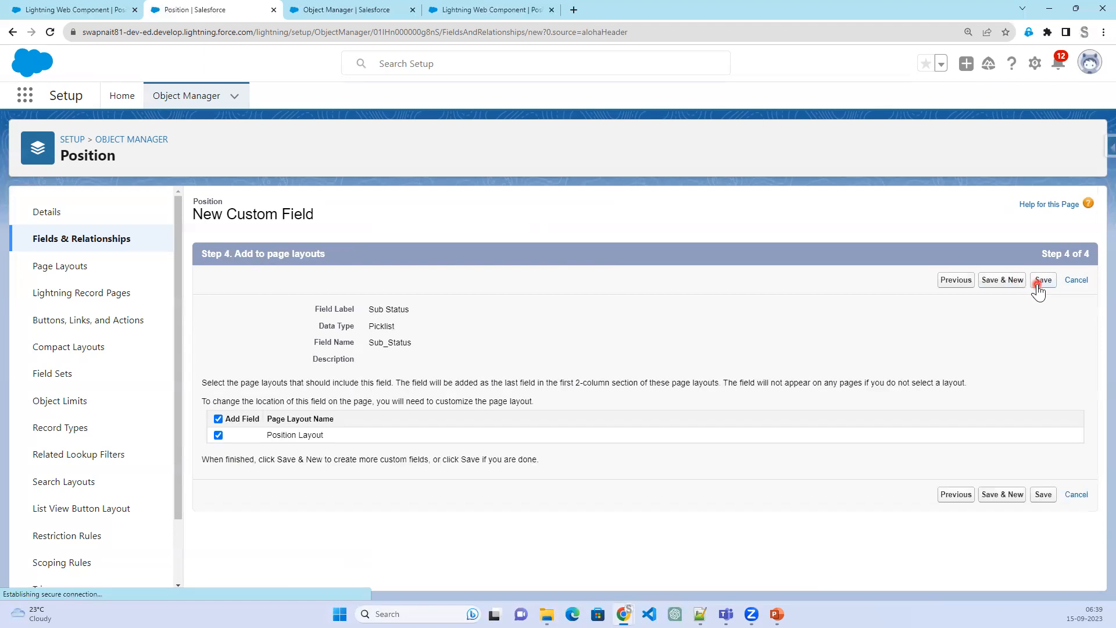
left_click(1038, 281)
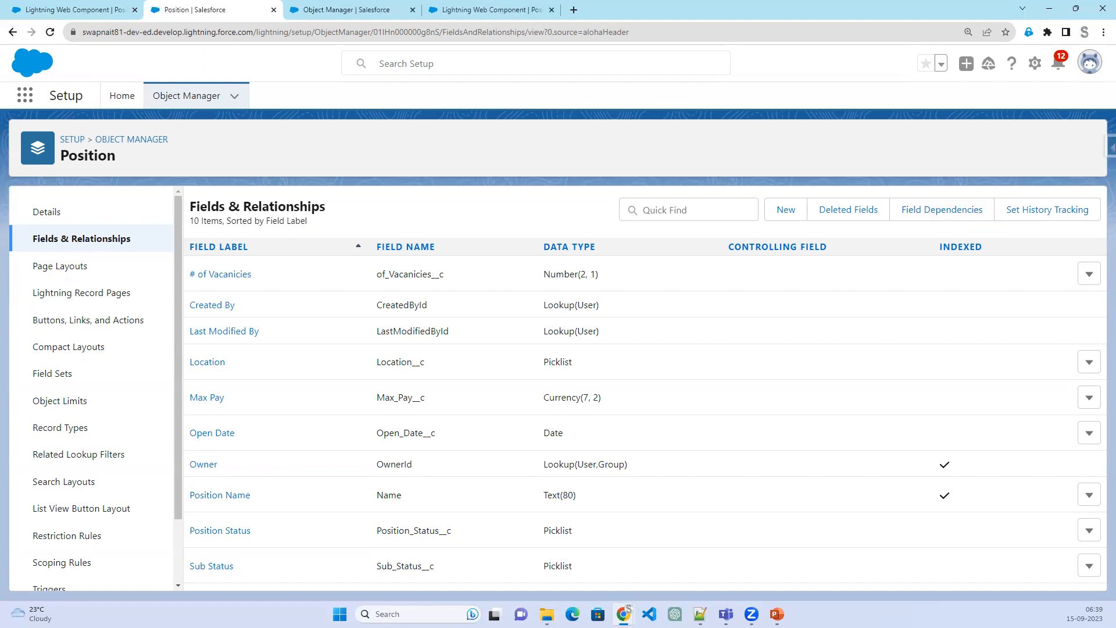
Outline the Field Dependencies option and open the Position object's field dependencies page
mouse_move(902, 174)
left_mouse_down()
mouse_move(900, 221)
mouse_move(990, 209)
mouse_move(980, 184)
left_mouse_up()
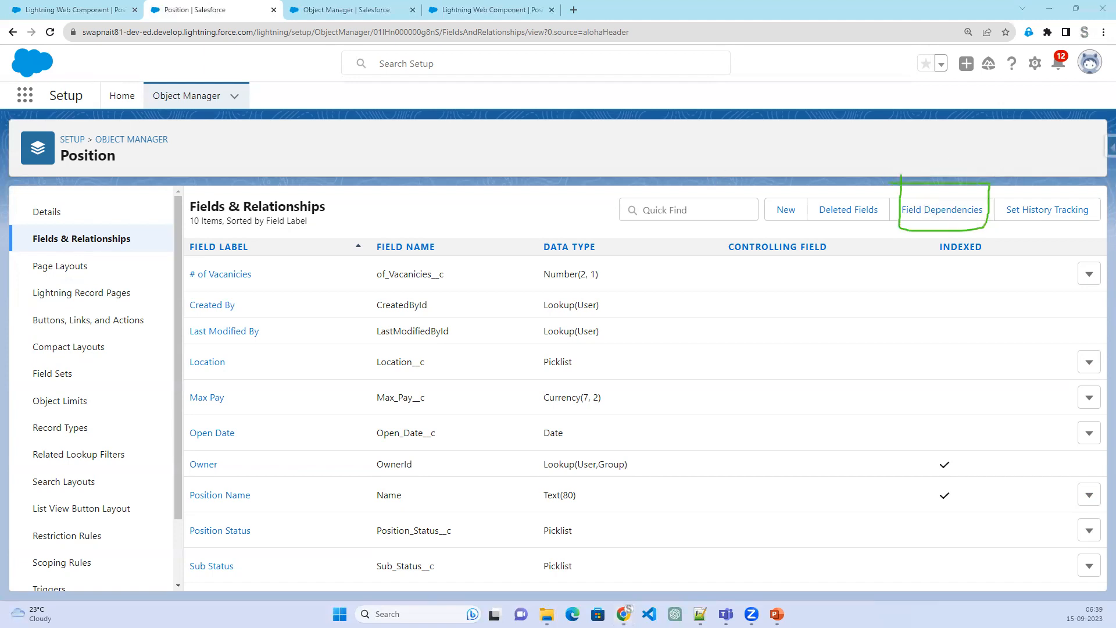
mouse_move(908, 231)
left_mouse_down()
mouse_move(977, 229)
mouse_move(992, 189)
mouse_move(883, 204)
mouse_move(933, 230)
left_mouse_up()
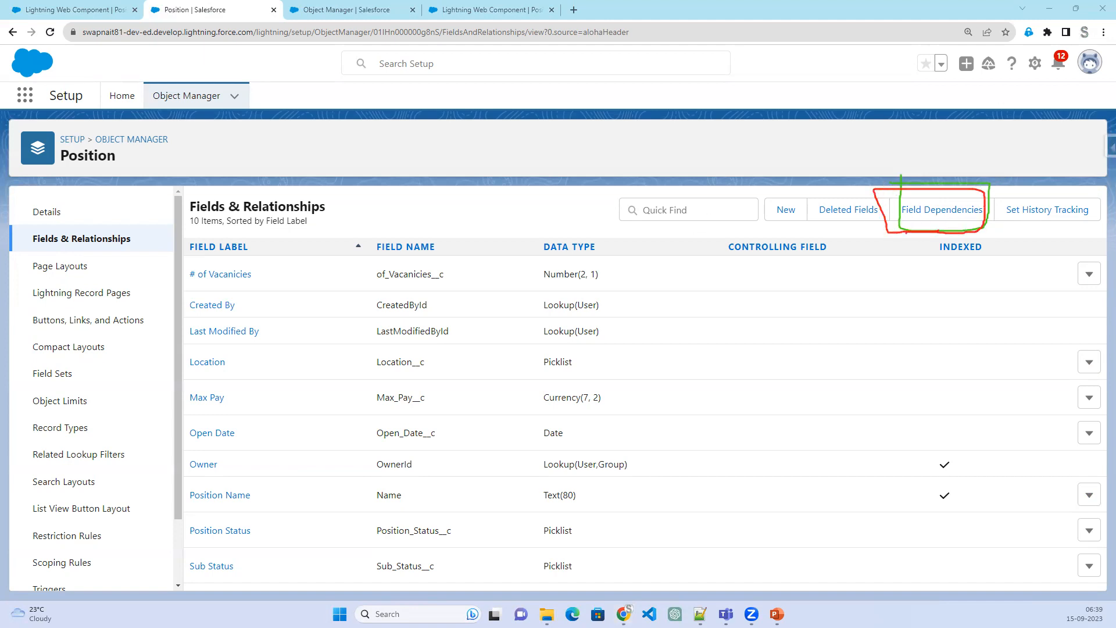
left_click(931, 221)
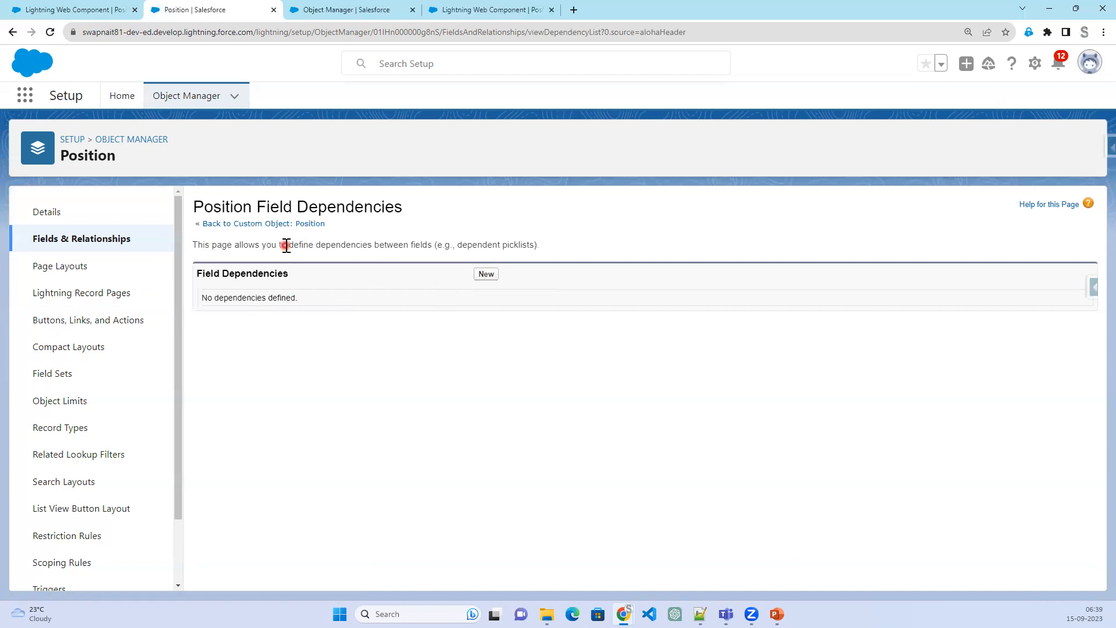
left_click_drag(289, 245, 431, 245)
Create a new field dependency with Position Status as controlling field and Sub Status as dependent field, and continue to its value grid
left_click(486, 274)
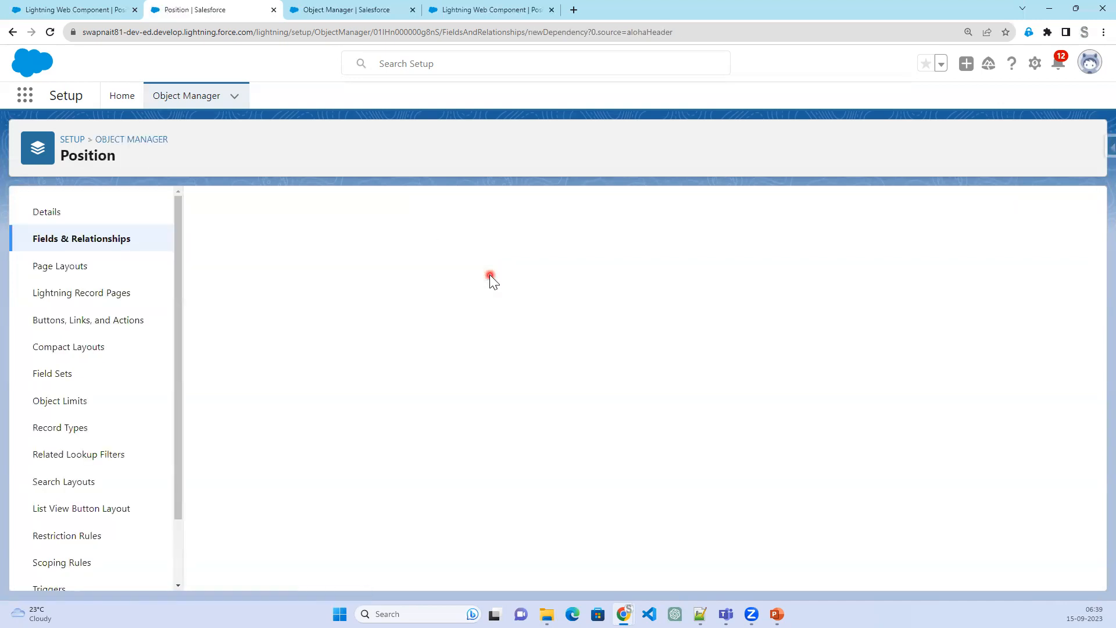
left_click(411, 353)
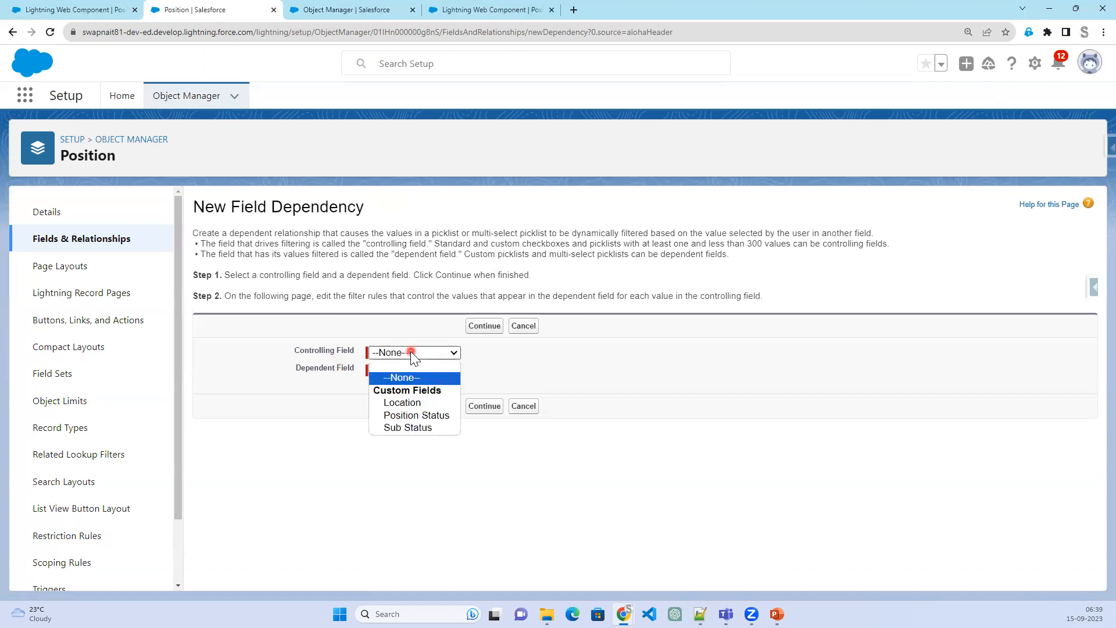
left_click(422, 415)
left_click(405, 372)
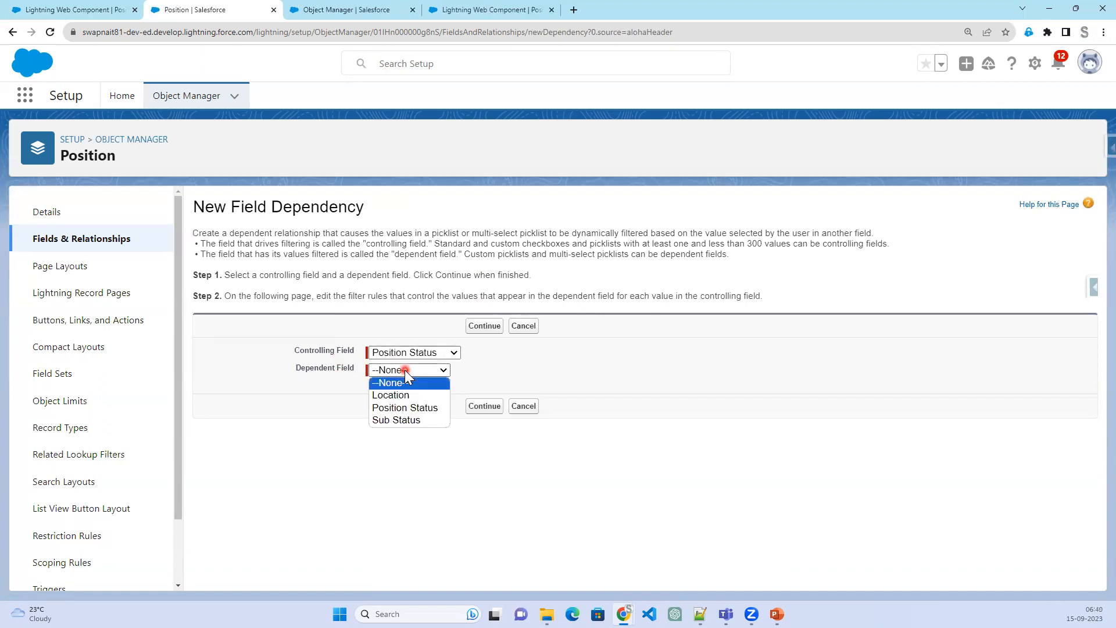
left_click(406, 421)
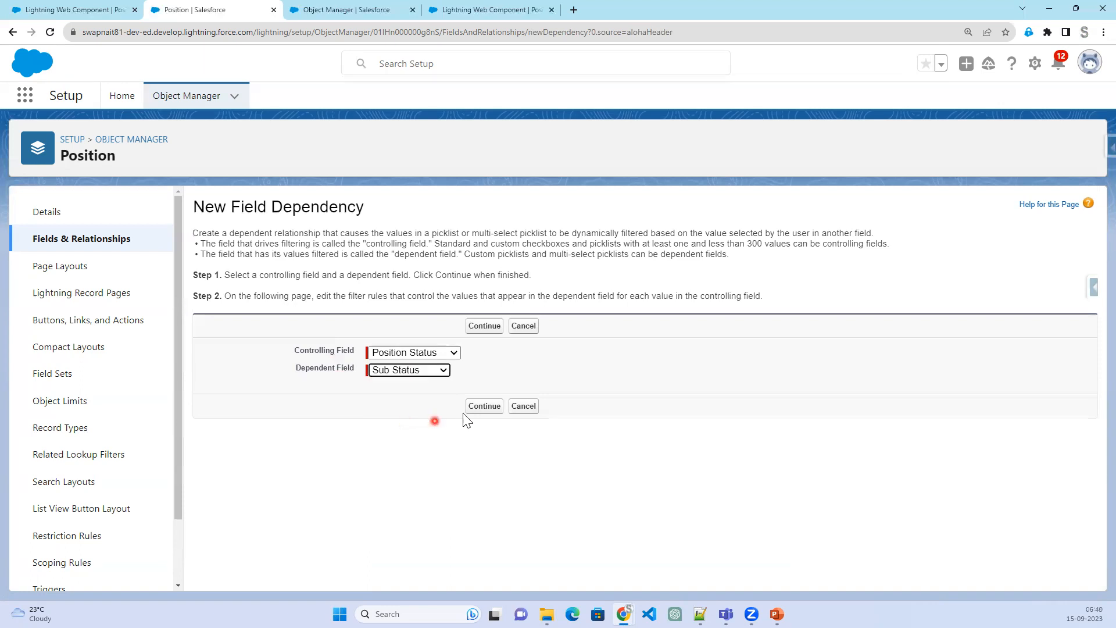
left_click(481, 407)
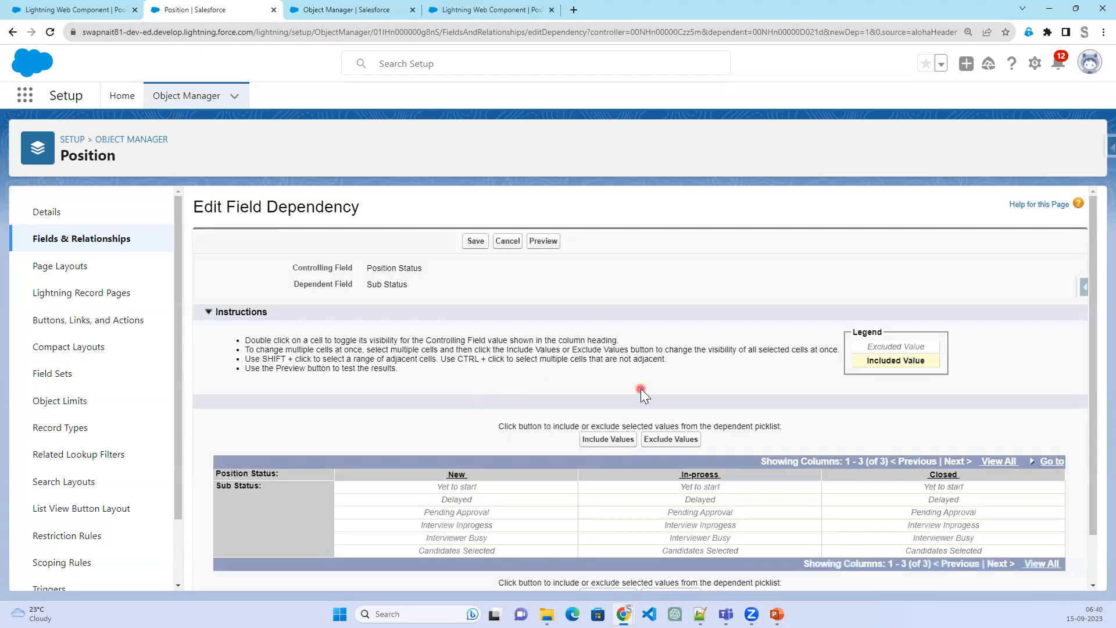
Include the Sub Status values Yet to start, Delayed and Pending Approval for the New position status
scroll(466, 447, "down", 1)
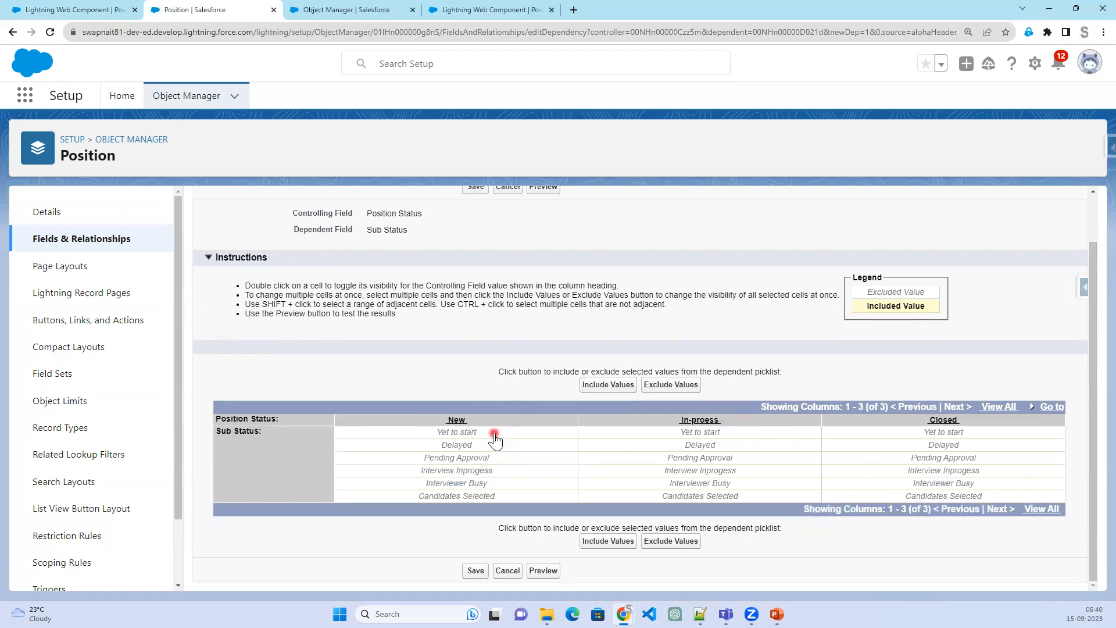
left_click(492, 434)
left_click(491, 445, "shift")
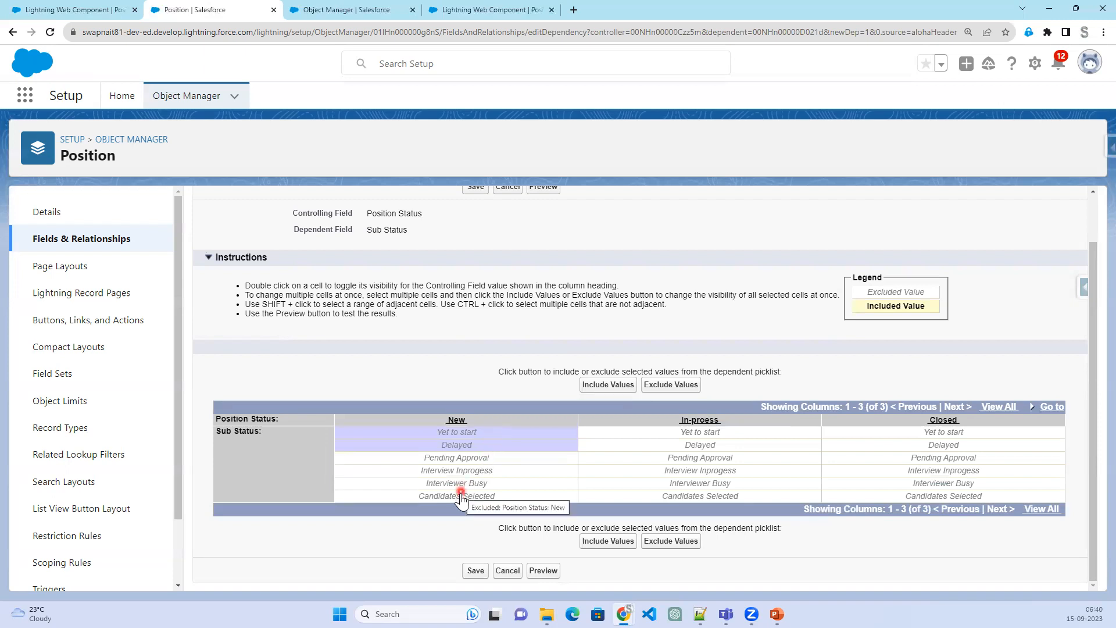
left_click(494, 459, "shift")
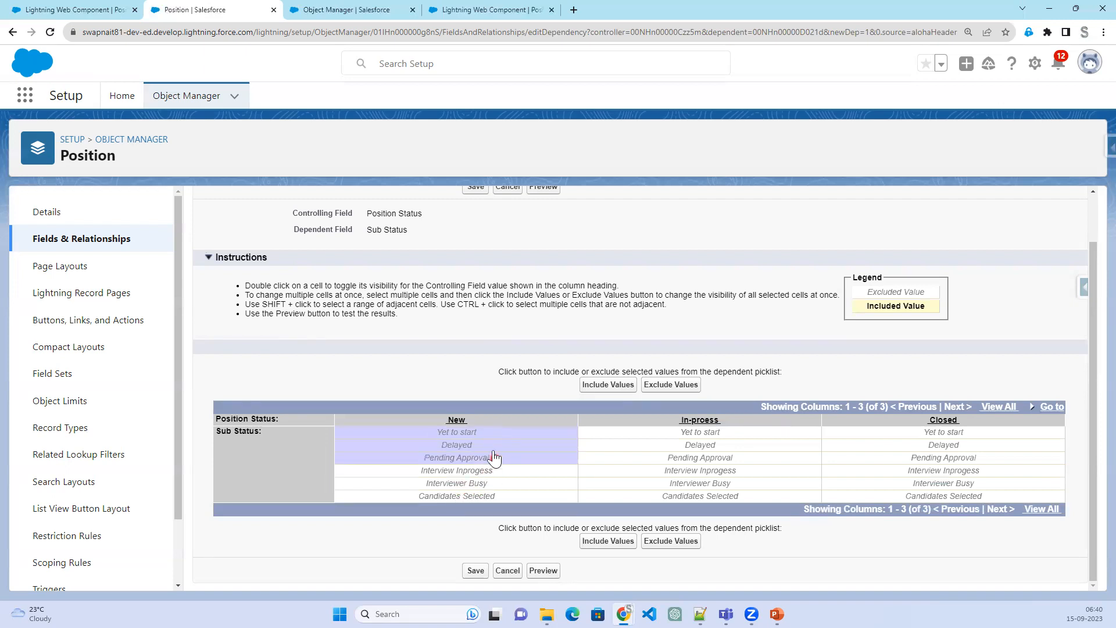
left_click(612, 385)
left_click(450, 435)
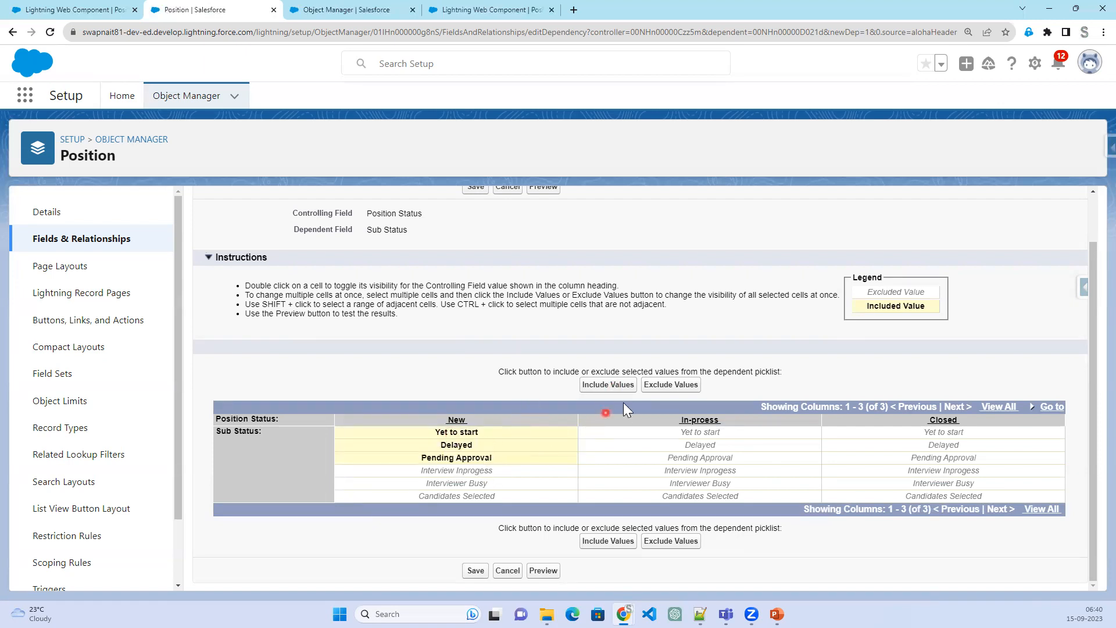
Include the Sub Status values Interview Inprogess and Interviewer Busy for the In-proess position status
left_click(742, 473)
left_click(746, 470)
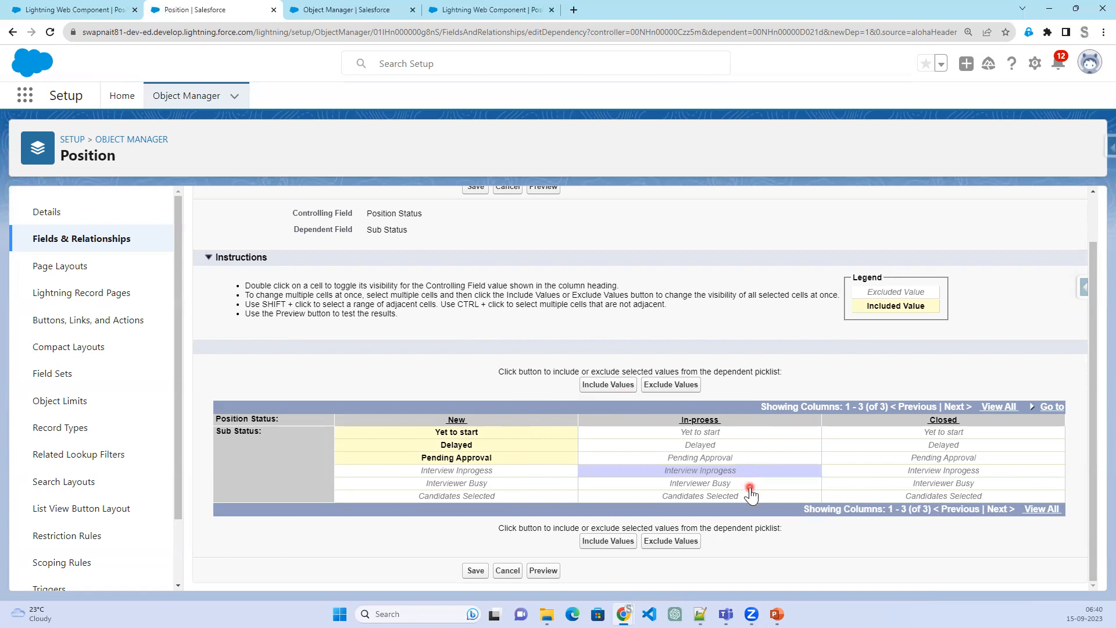
left_click(750, 487)
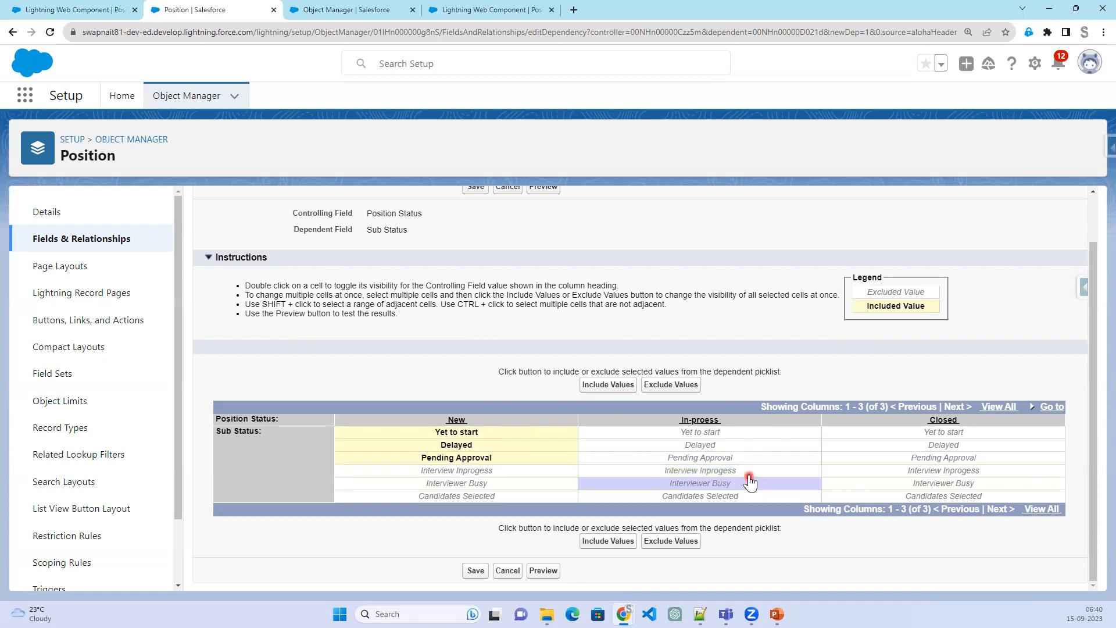
left_click(749, 472, "ctrl")
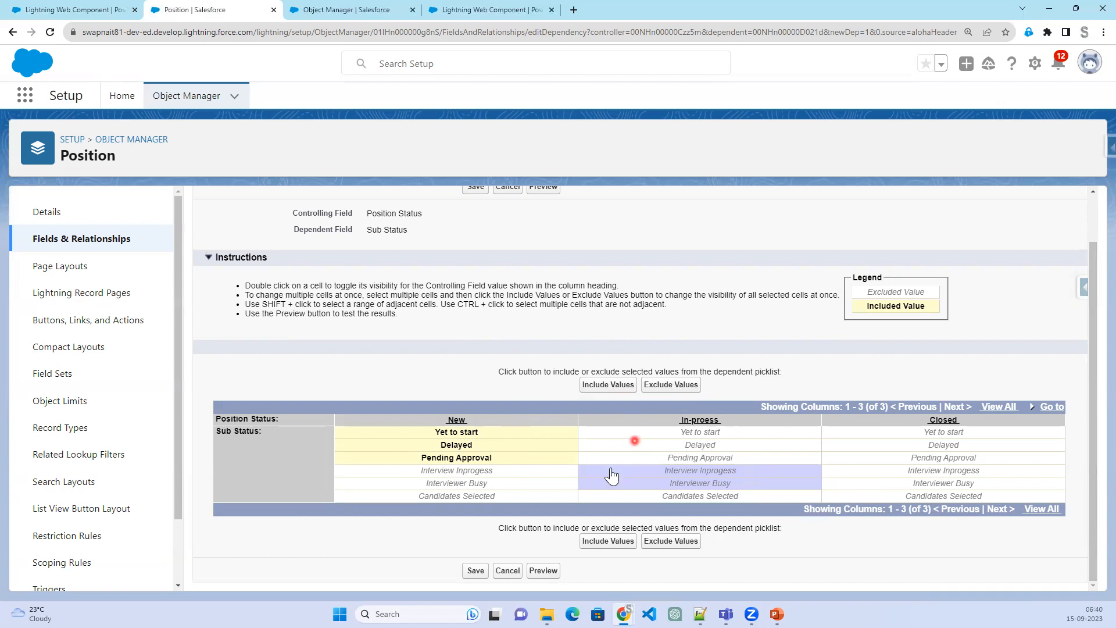
left_click(598, 387)
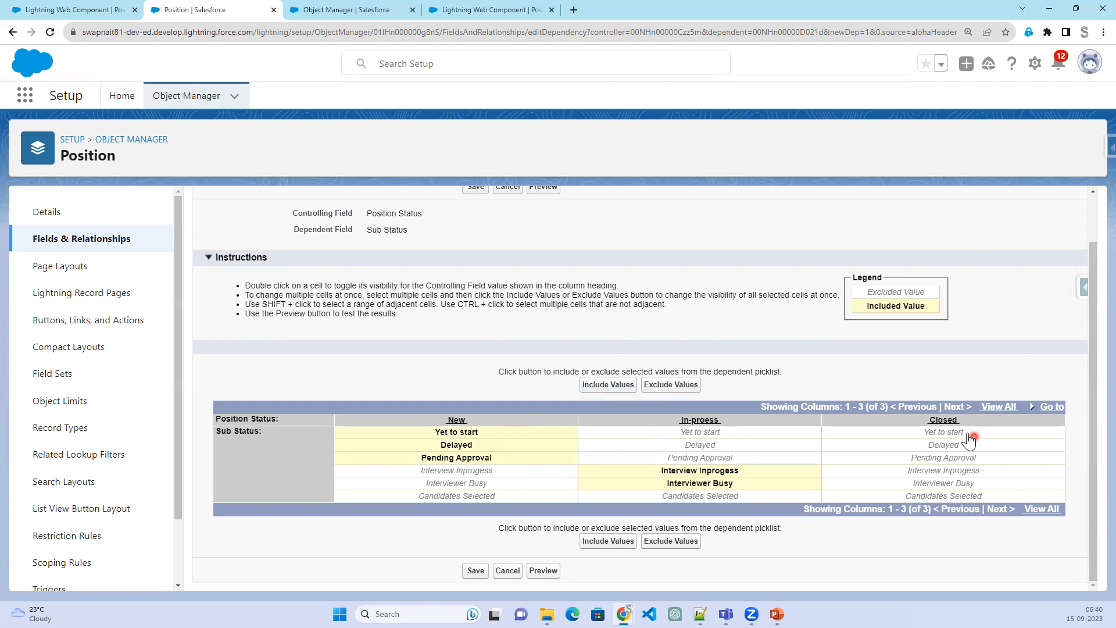
Include Candidates Selected for the Closed position status and save the field dependency
left_click(969, 498)
left_click(615, 386)
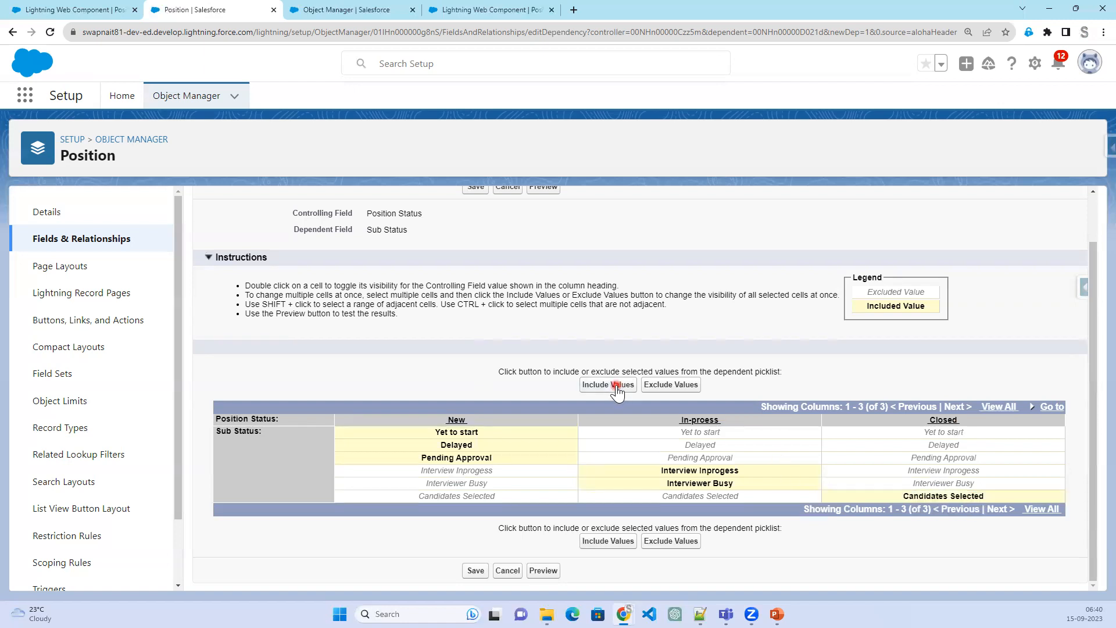
left_click(475, 572)
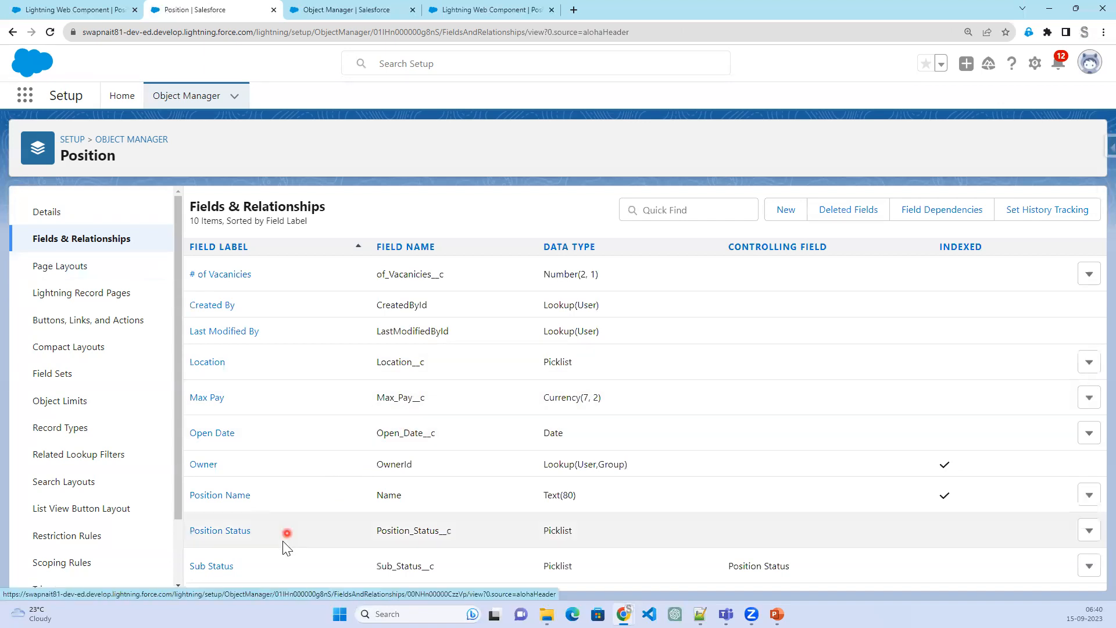
Open the Position Status field's detail page from the Position object's field list
left_click(217, 531)
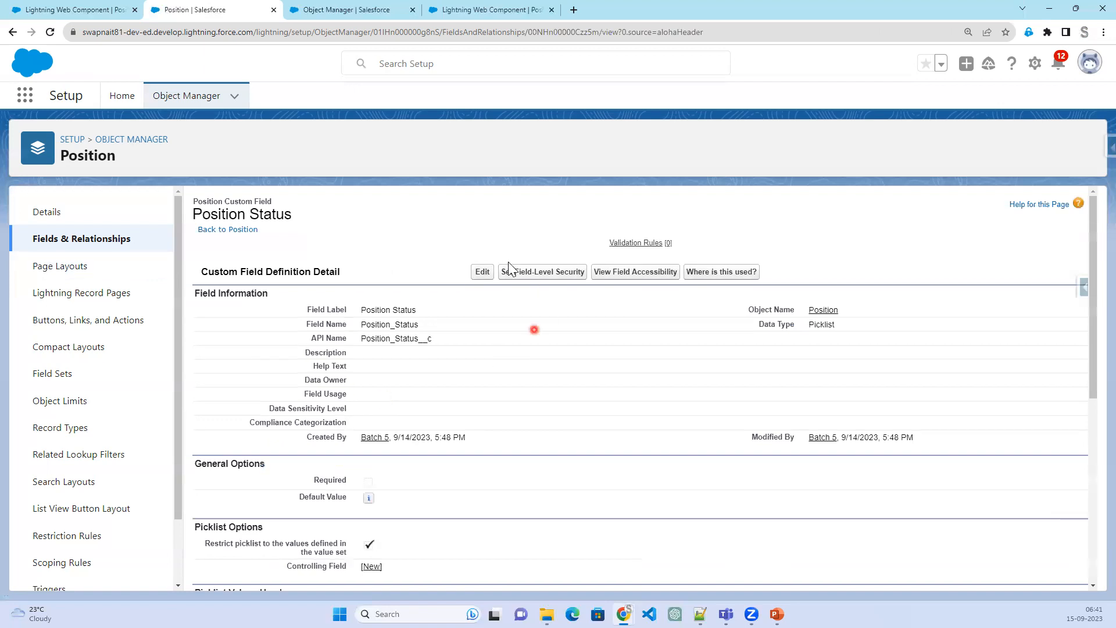
left_click(484, 272)
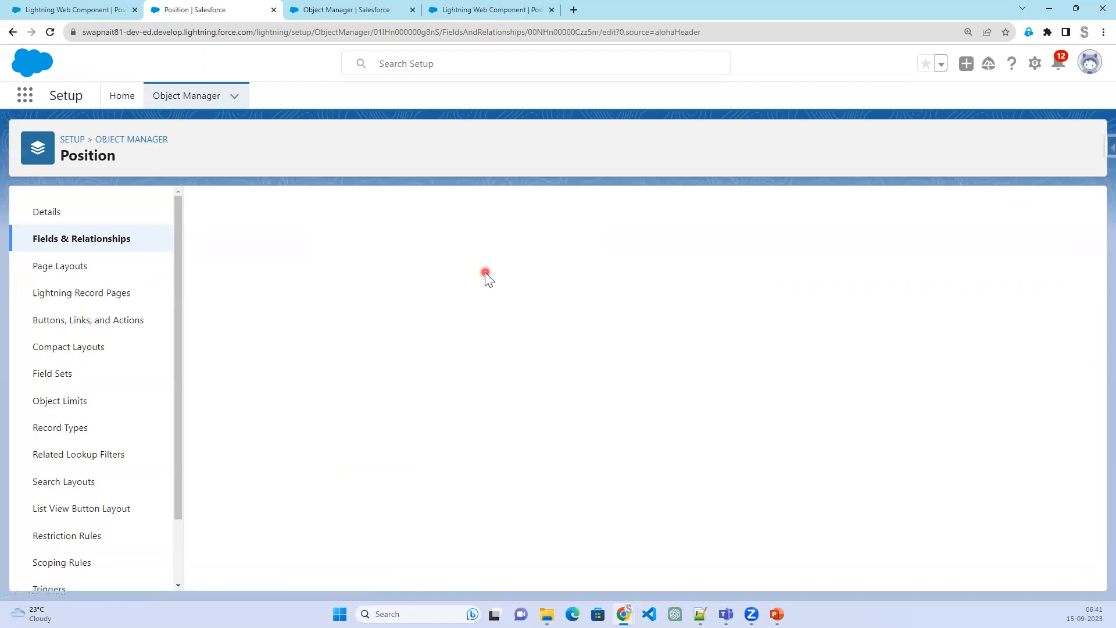
scroll(553, 466, "down", 3)
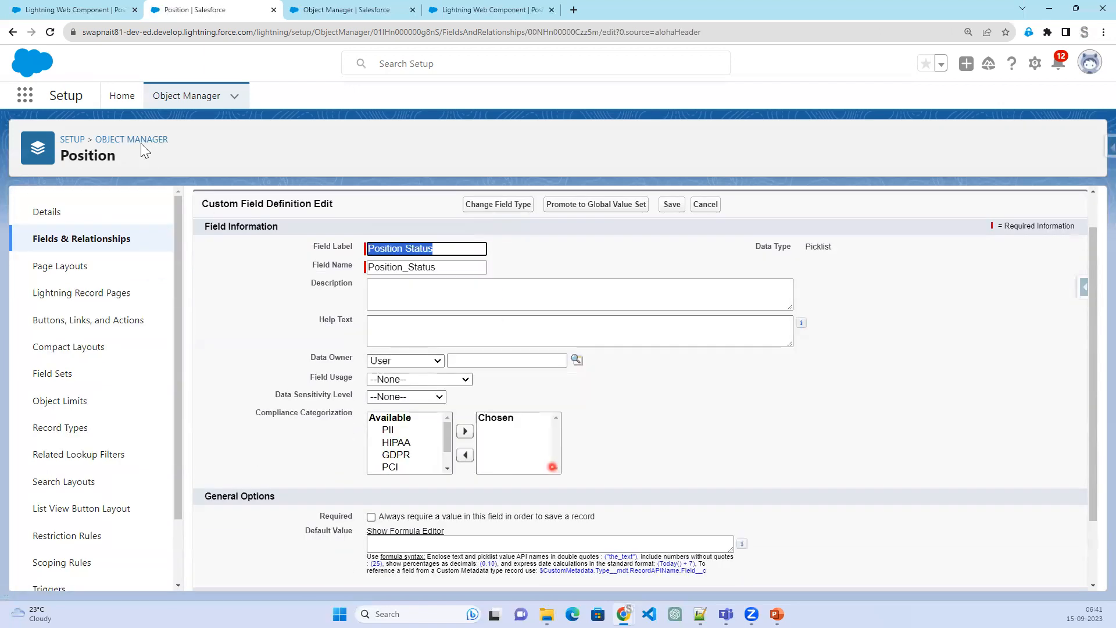
left_click(13, 32)
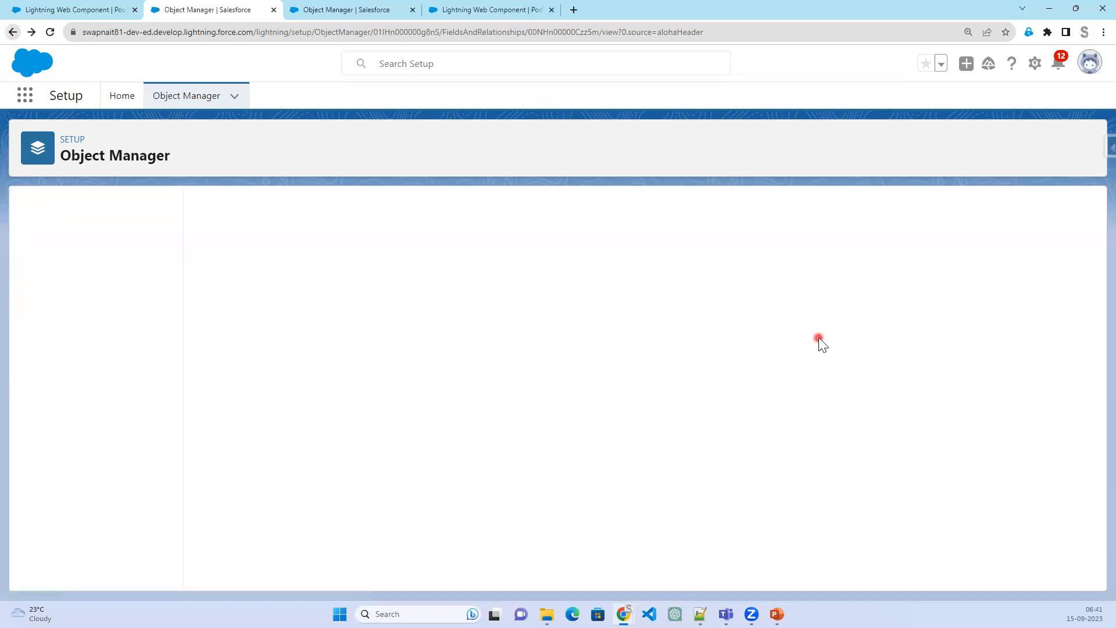
Correct the label and API name of the Position Status picklist value In-proess to In-progress and save it
scroll(814, 349, "down", 5)
scroll(810, 365, "down", 2)
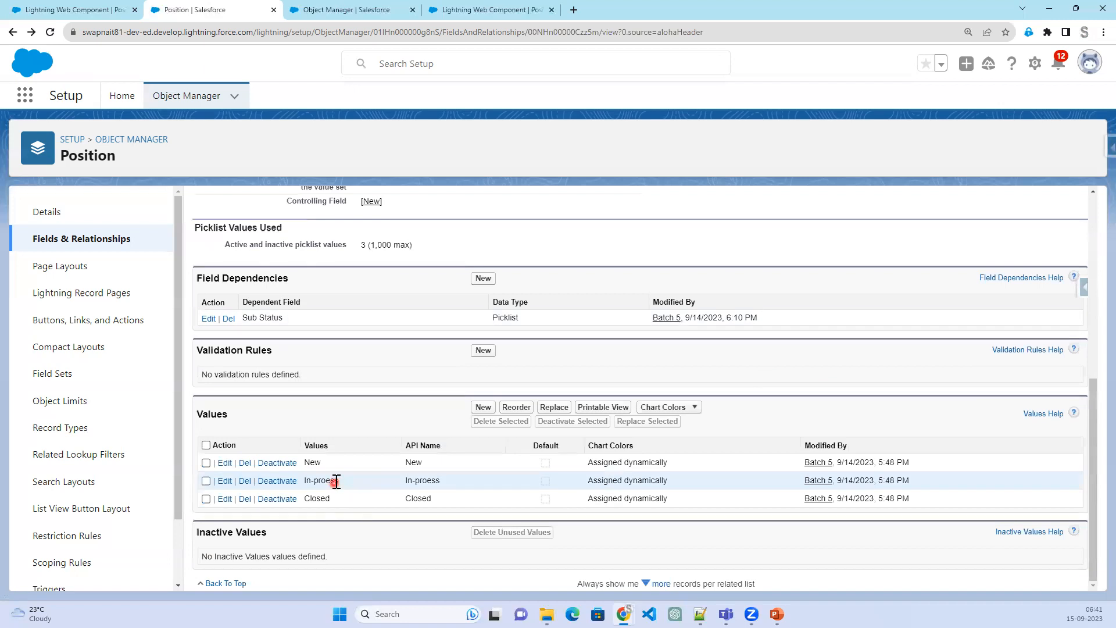
left_click(225, 481)
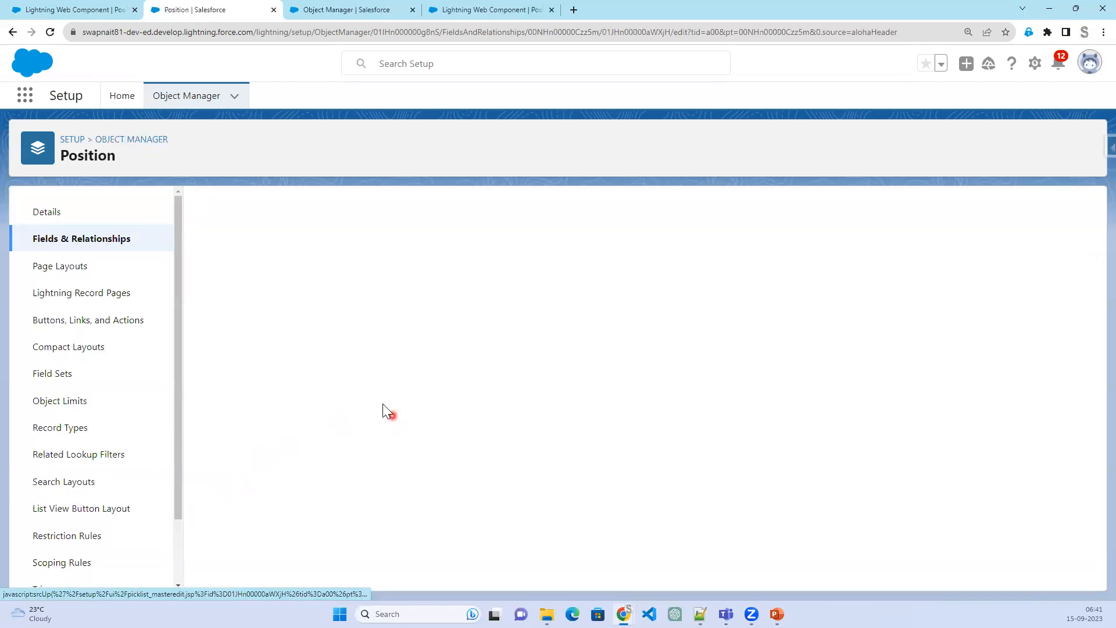
left_click(393, 290)
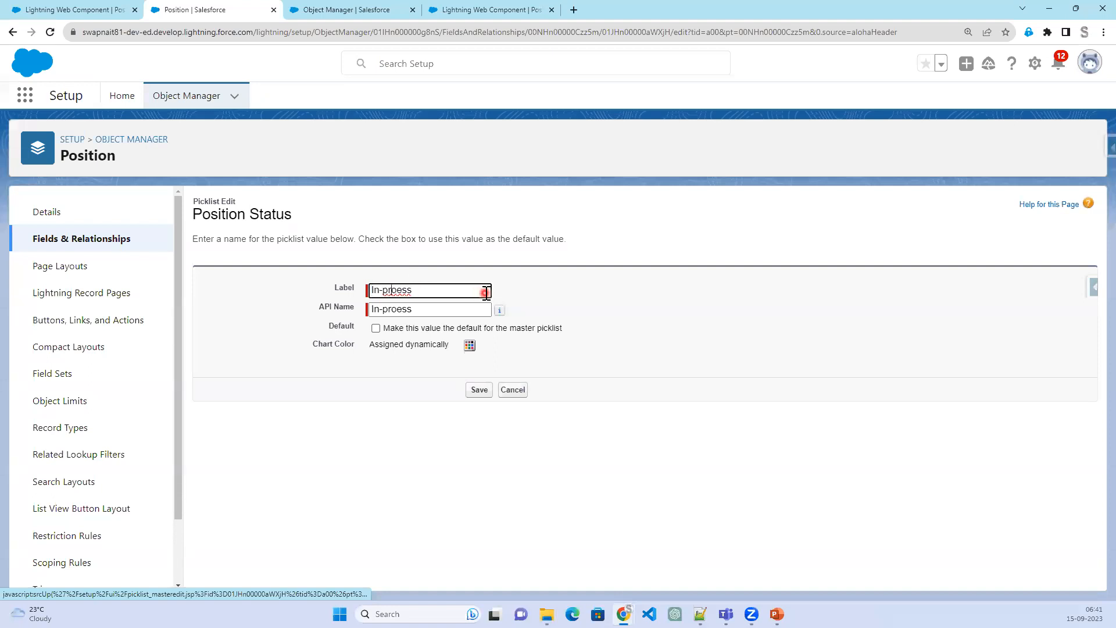
type("gr")
left_click(398, 309)
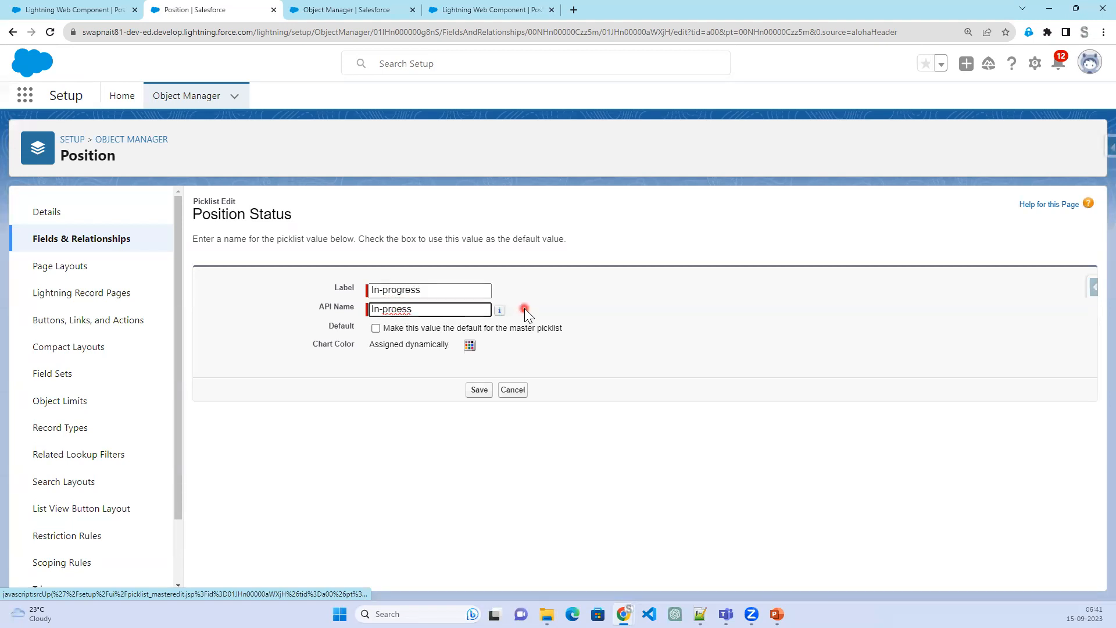
type("gre")
key("BackSpace")
left_click(477, 391)
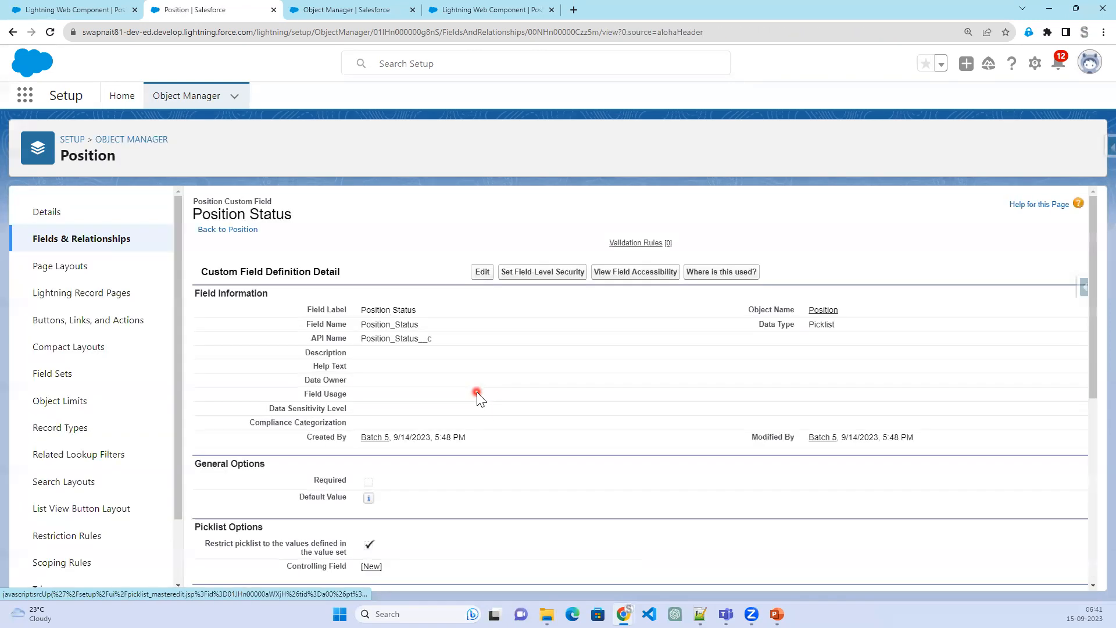
scroll(473, 463, "down", 4)
scroll(339, 528, "down", 2)
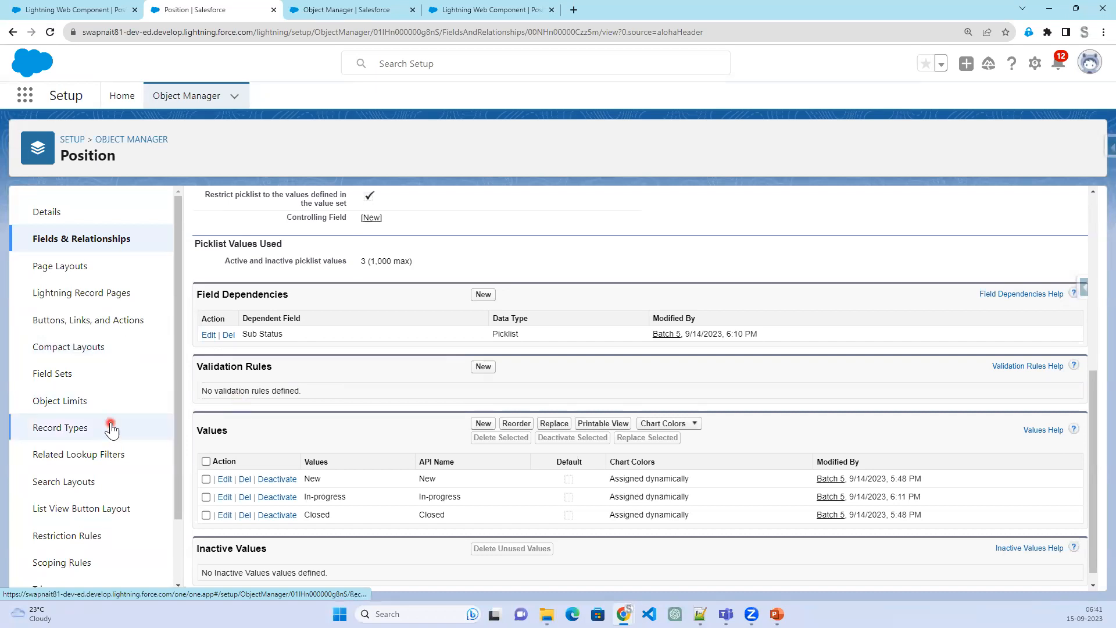
Open the dependency between Position Status and Sub Status from the field dependencies page and review its value grid
left_click(74, 239)
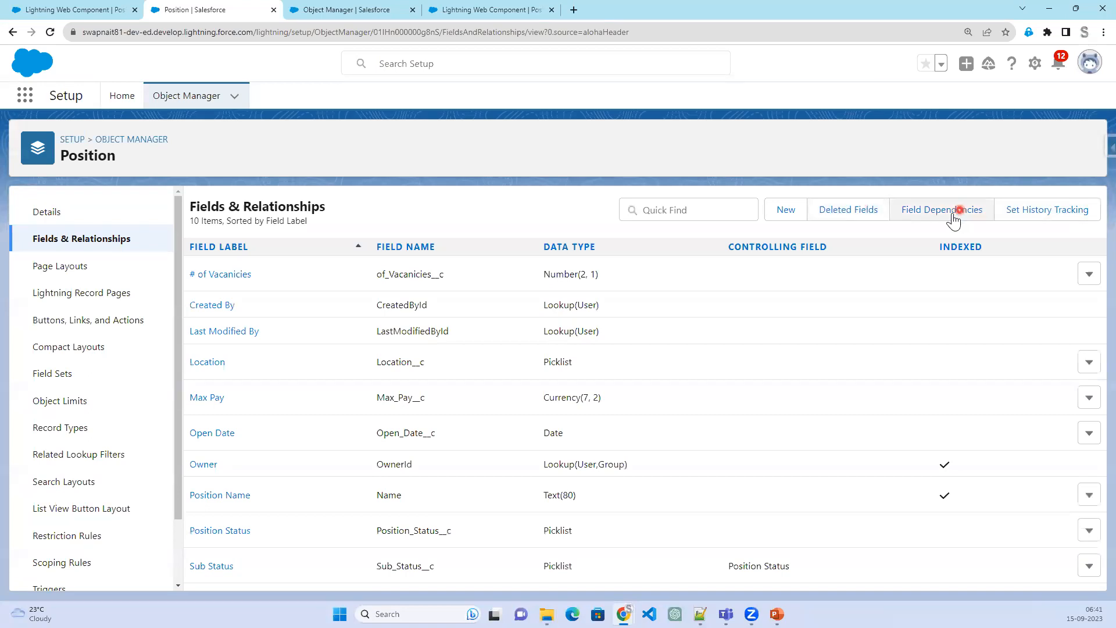
left_click(951, 214)
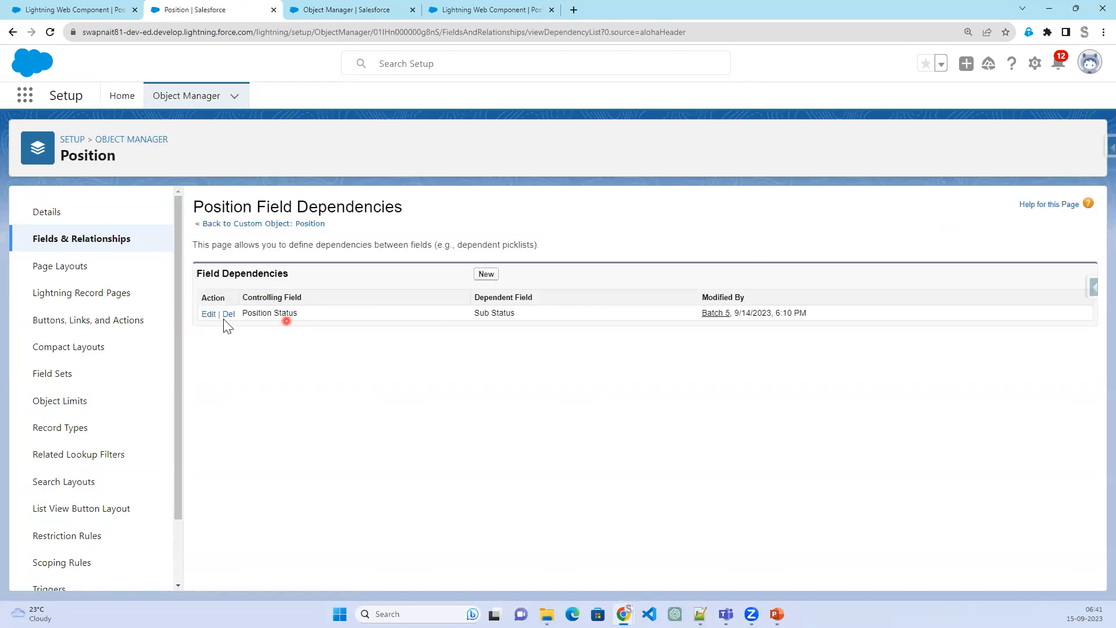
left_click(208, 314)
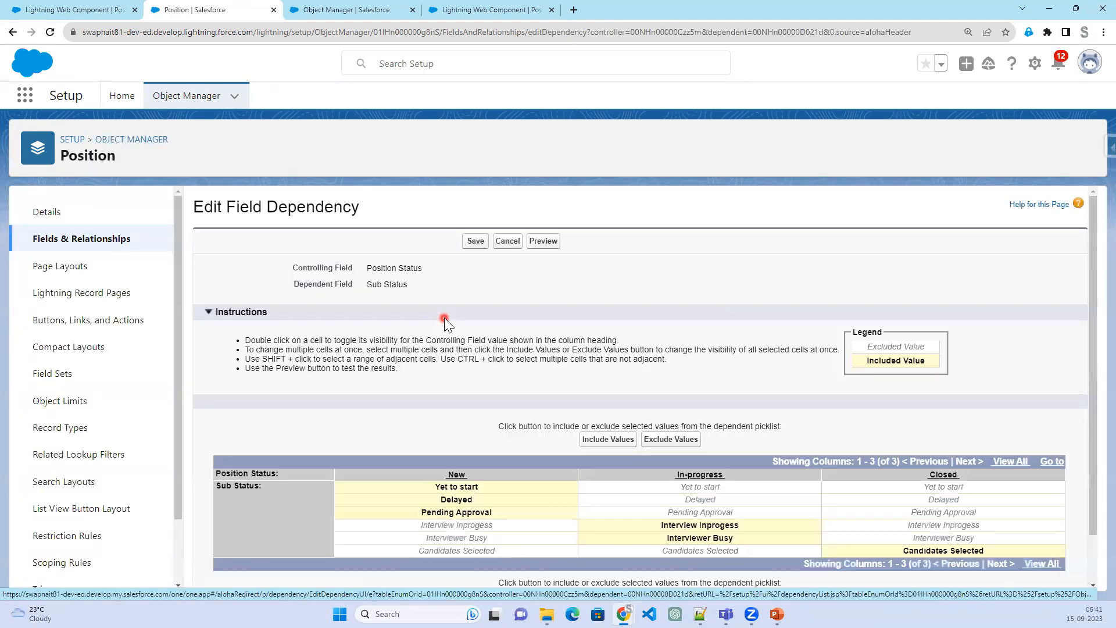
scroll(475, 442, "down", 1)
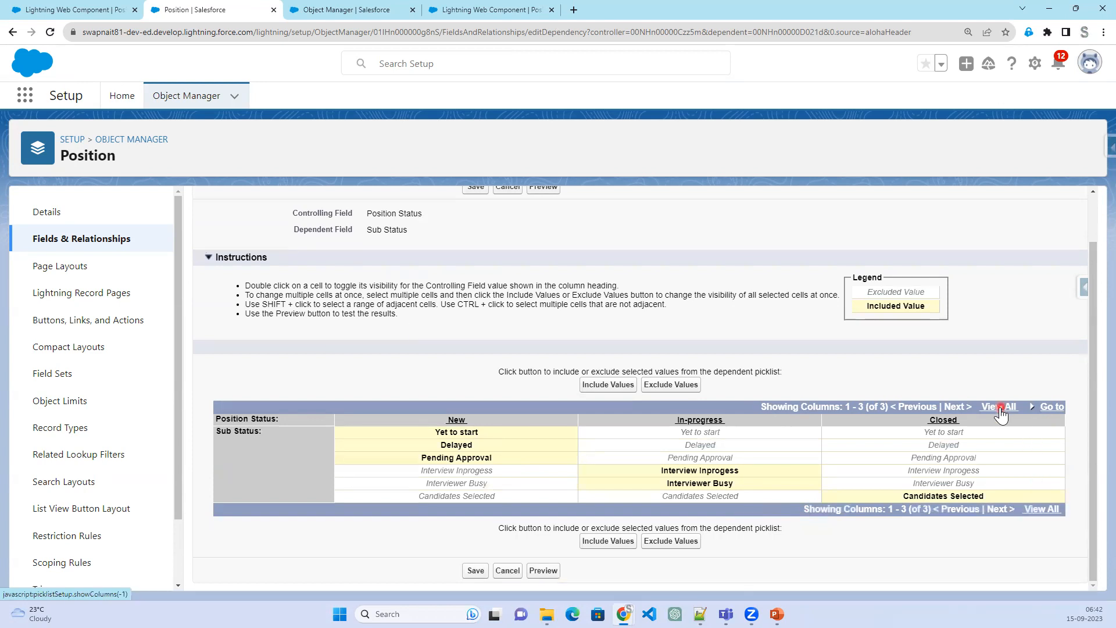
Return to the Position object's field list and examine the Position Status field's dependencies and picklist values
left_click(92, 243)
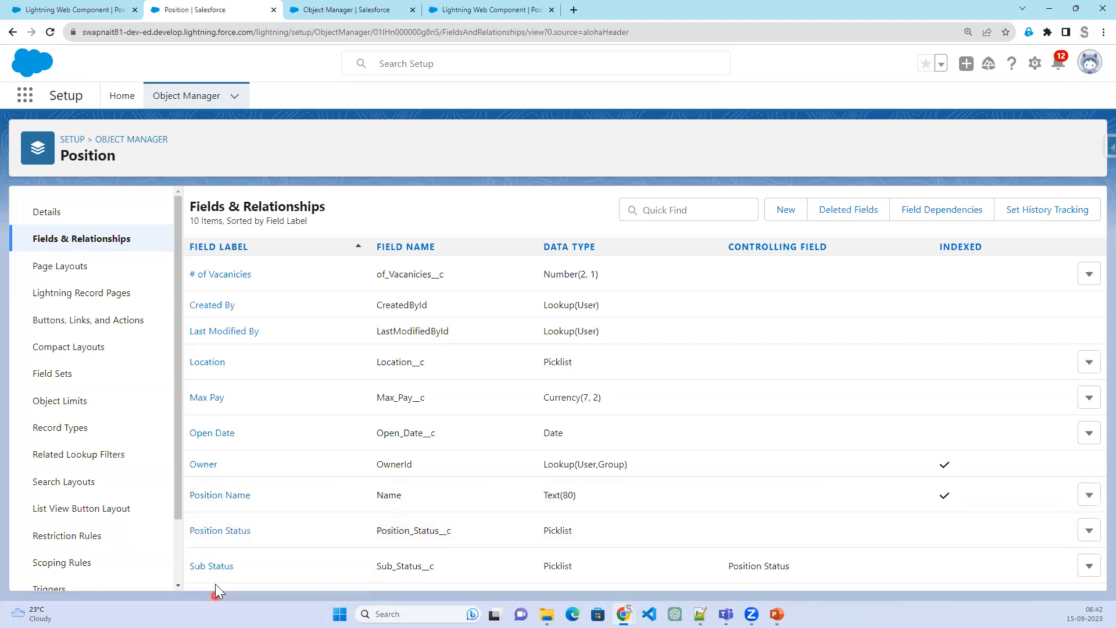
left_click(220, 532)
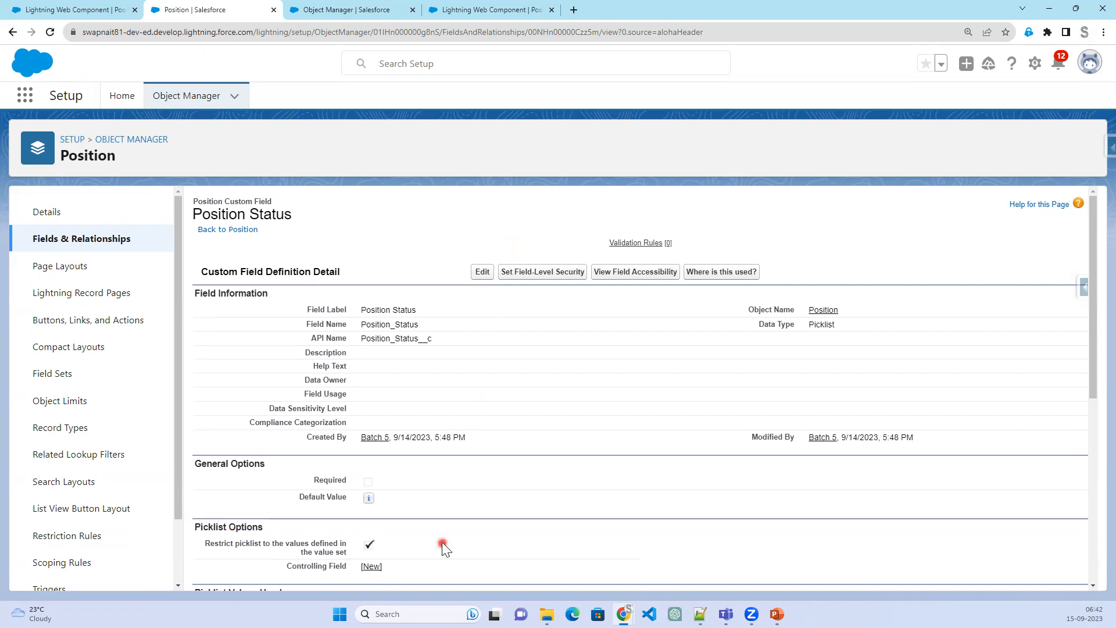
scroll(419, 541, "down", 4)
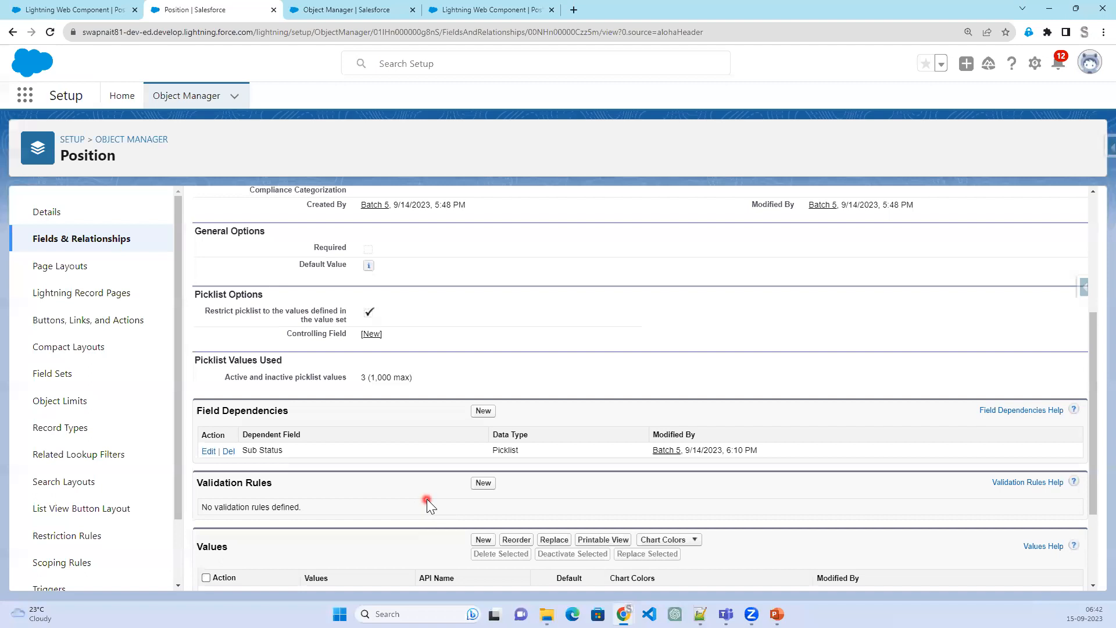
scroll(427, 499, "down", 2)
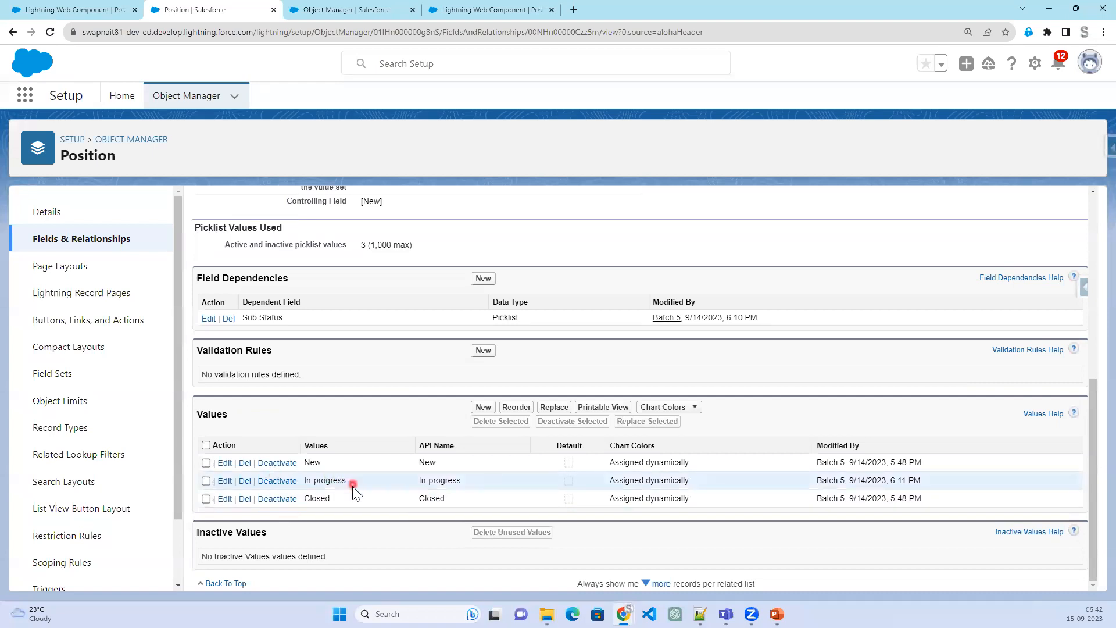
left_click_drag(353, 486, 267, 491)
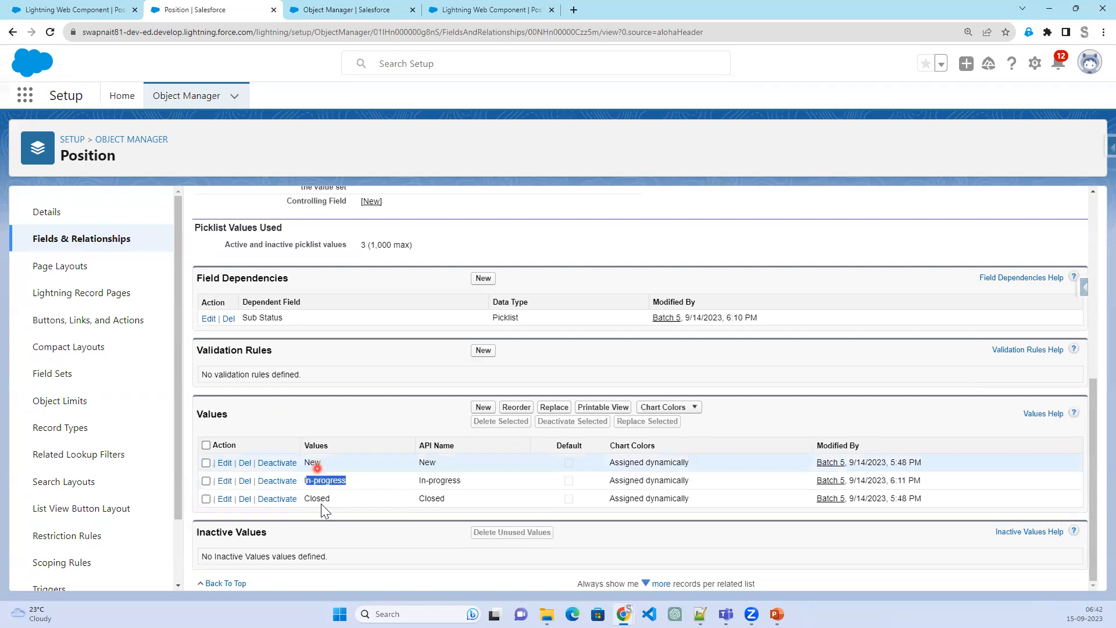
left_click(428, 387)
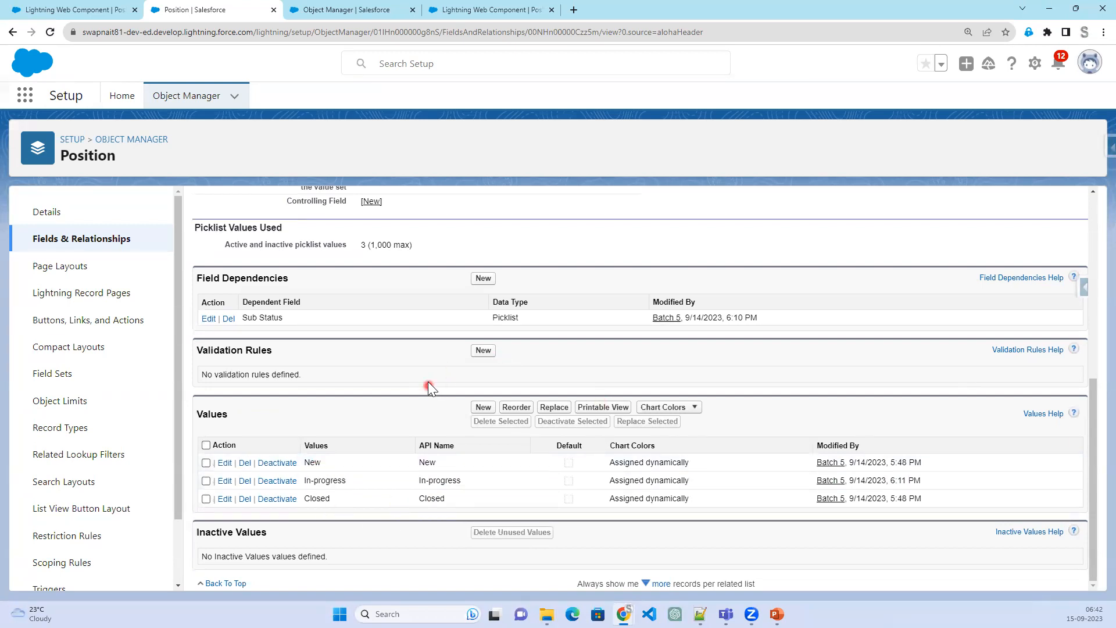
scroll(308, 324, "up", 3)
Switch to the Lightning Web Component position record and reload it, with the browser's developer tools open, to check for the Sub Status field
left_click(70, 9)
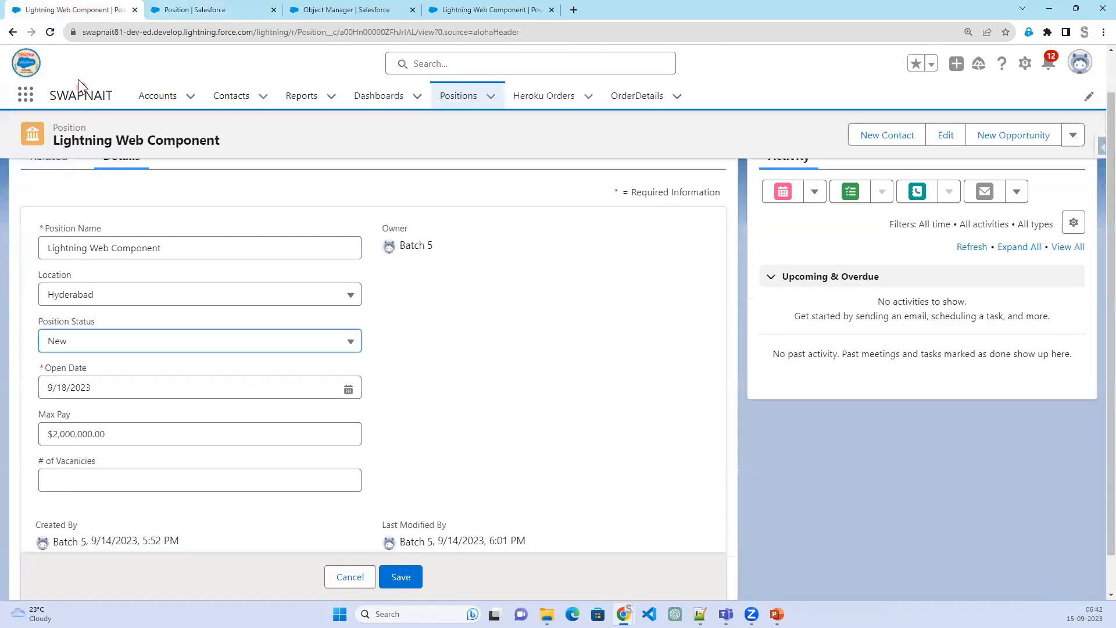
left_click(50, 32)
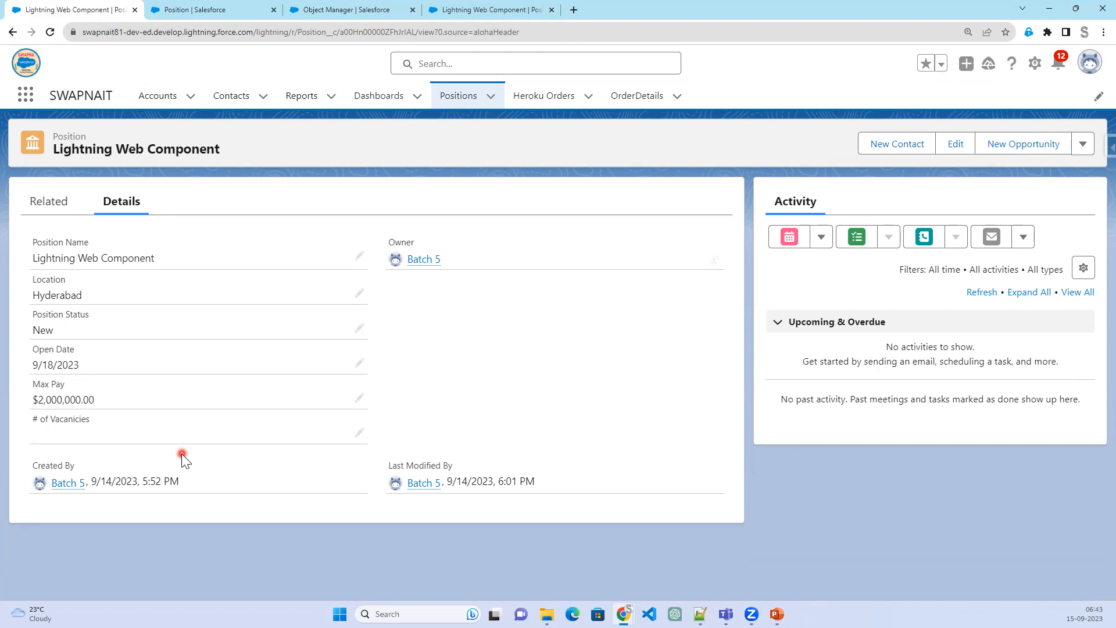
right_click(543, 263)
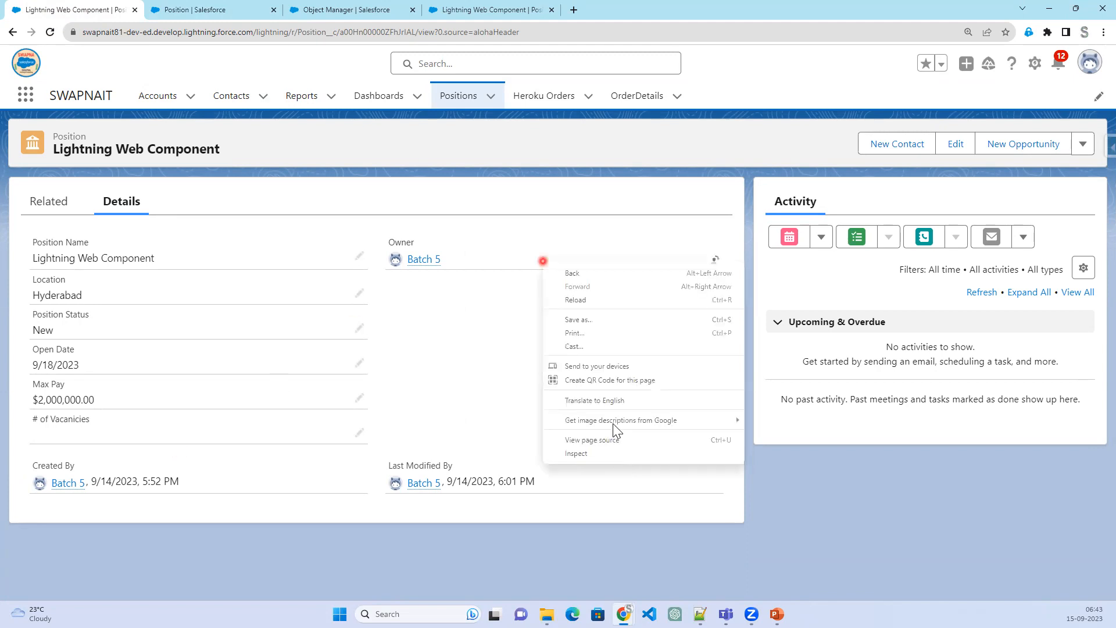
left_click(614, 458)
left_click(48, 31)
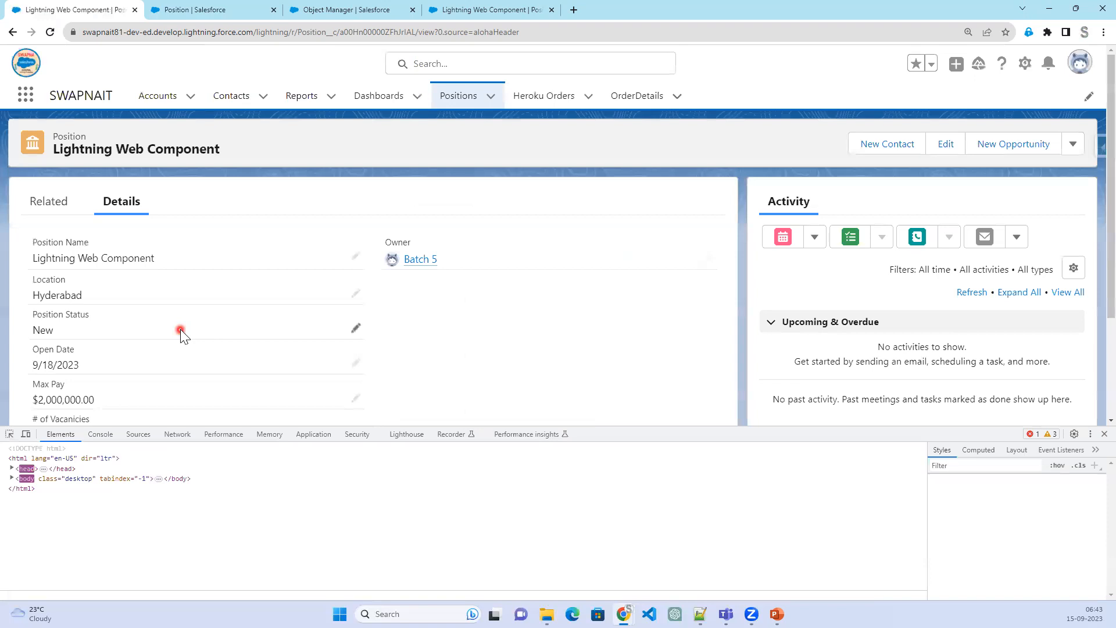
scroll(180, 329, "down", 1)
scroll(180, 329, "down", 1)
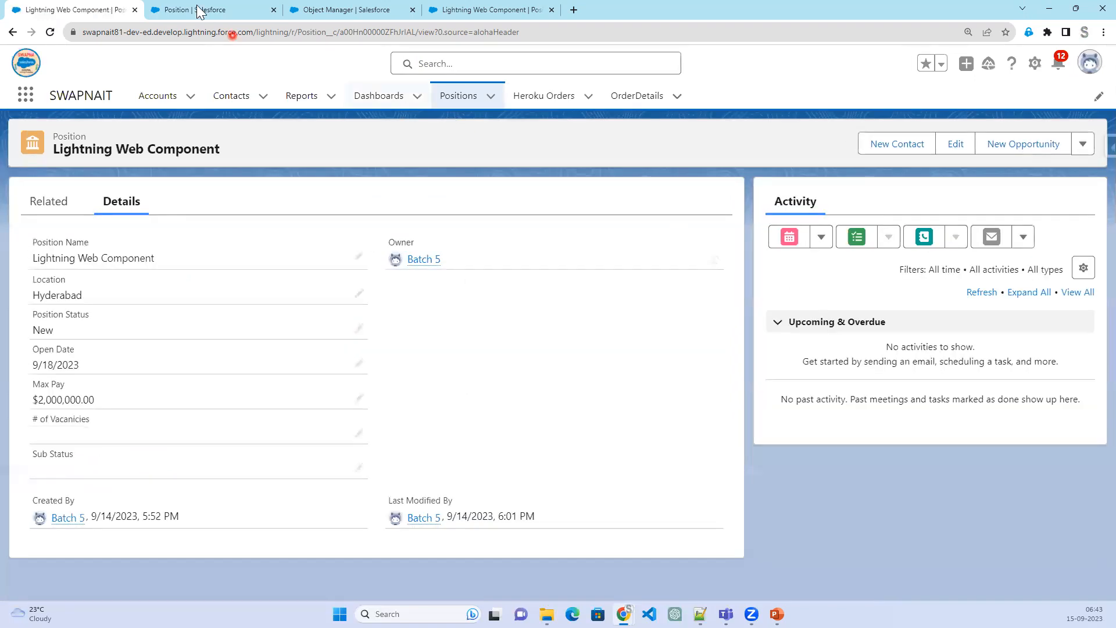
Start deleting the Position Status value In-progress, examine the options for replacing it on records, and cancel the deletion
left_click(201, 10)
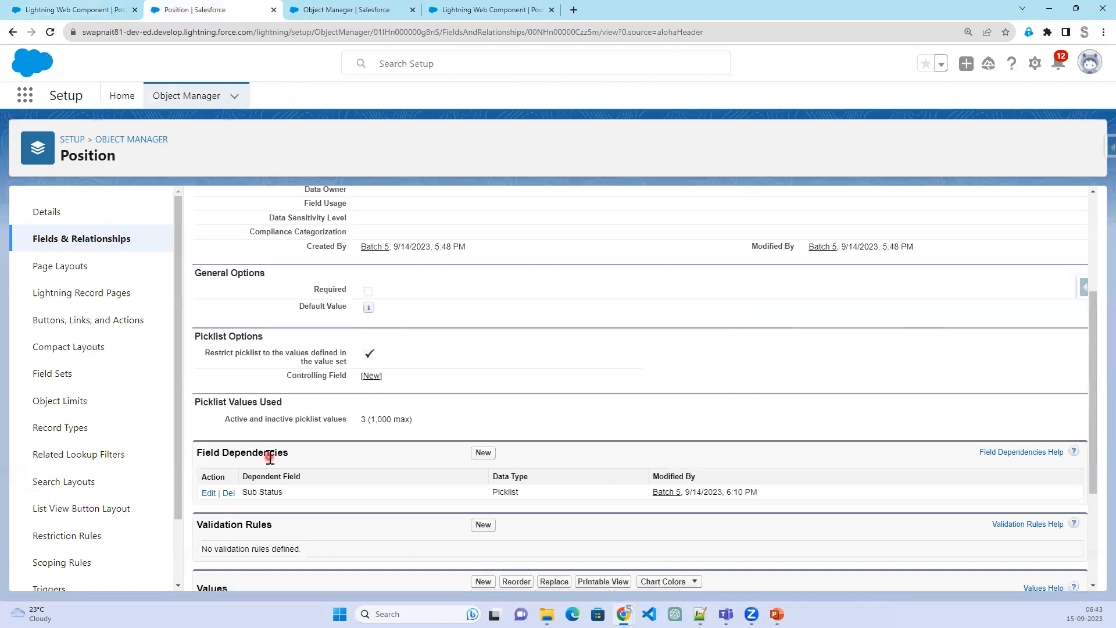
scroll(269, 456, "down", 3)
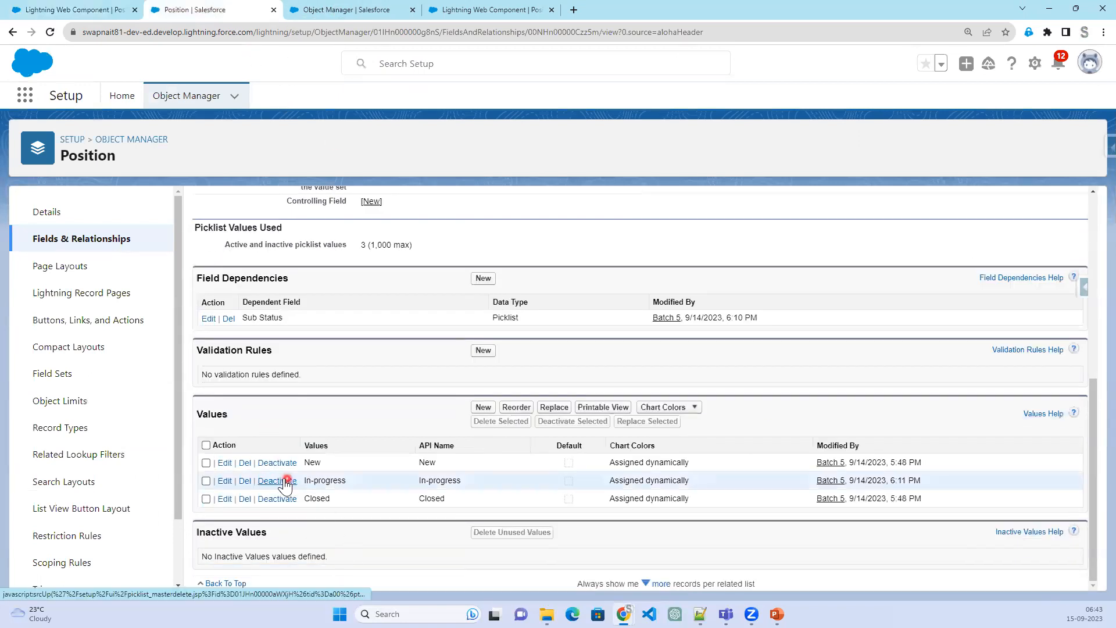
left_click(247, 482)
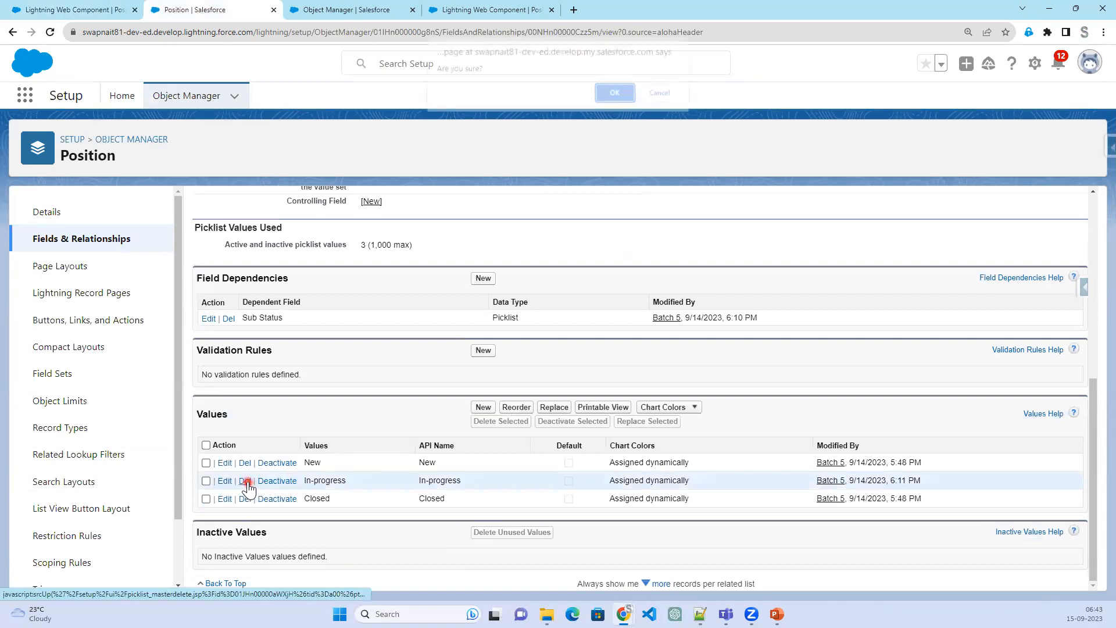
left_click(610, 96)
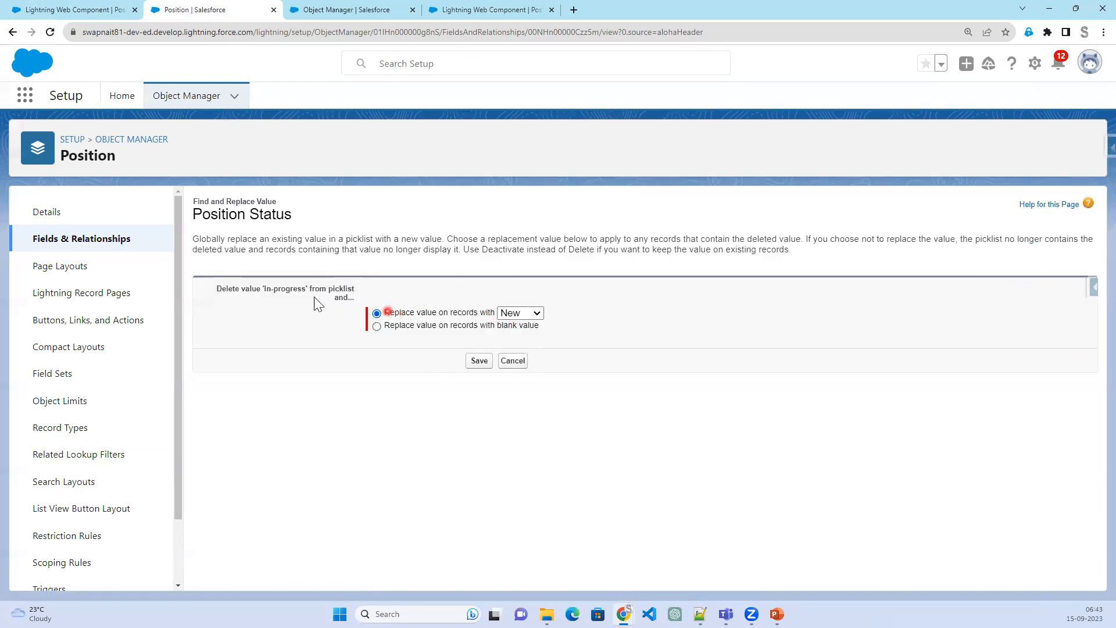
left_click_drag(263, 289, 306, 289)
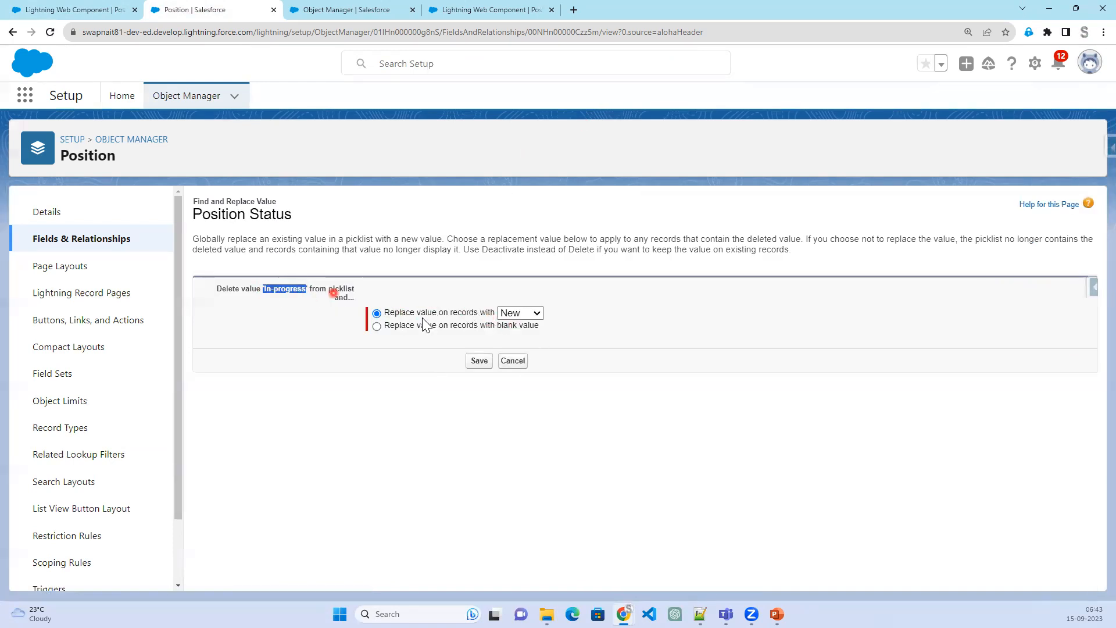
left_click(284, 329)
left_click(514, 314)
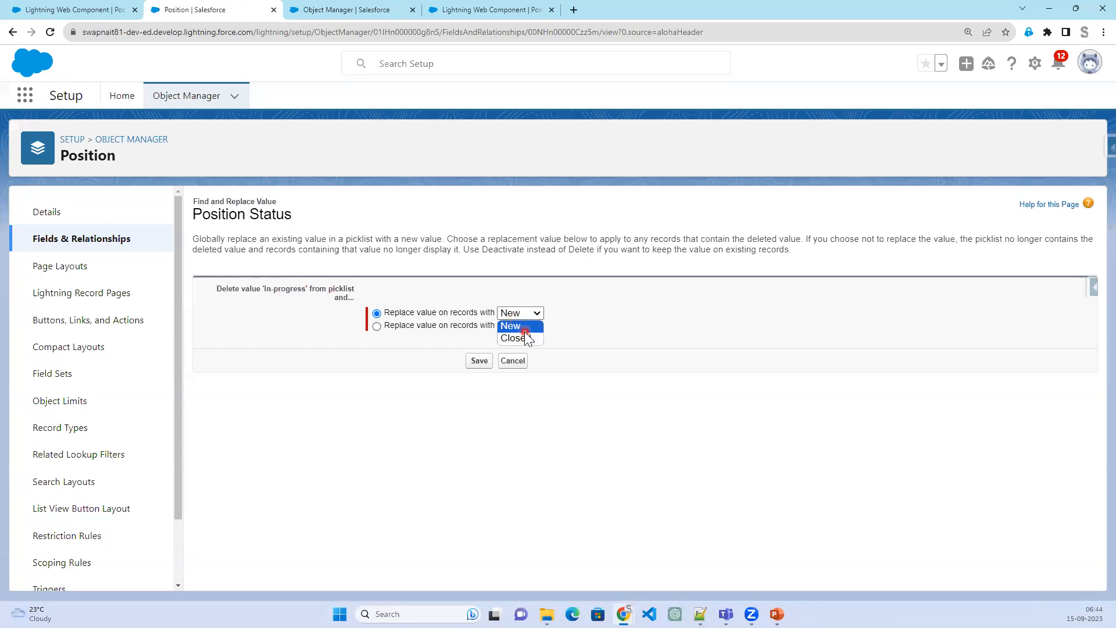
left_click(413, 326)
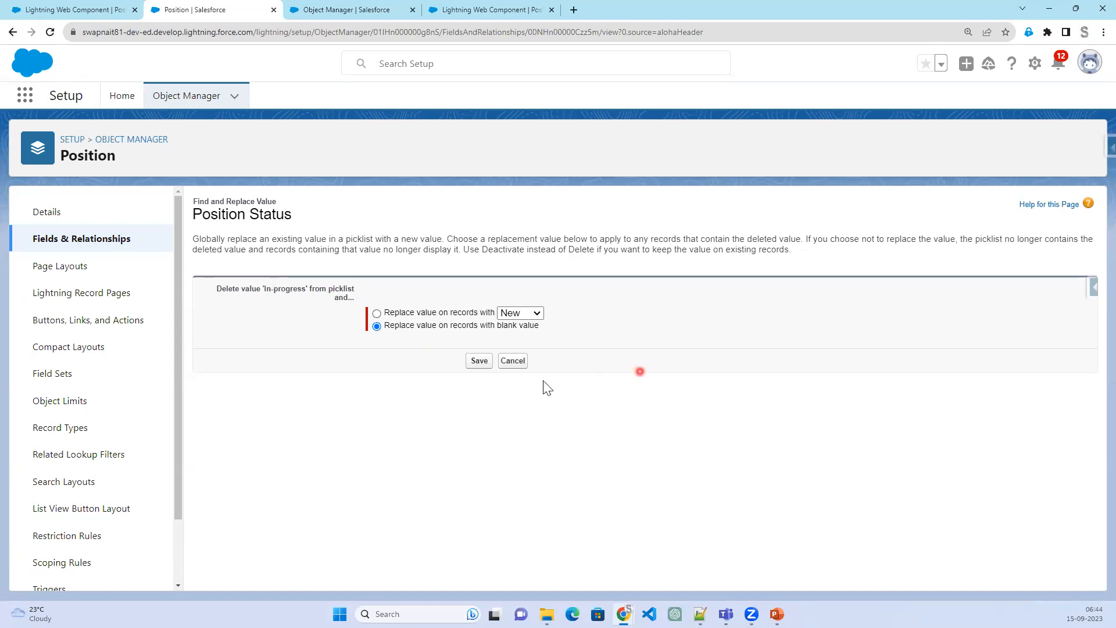
left_click(525, 361)
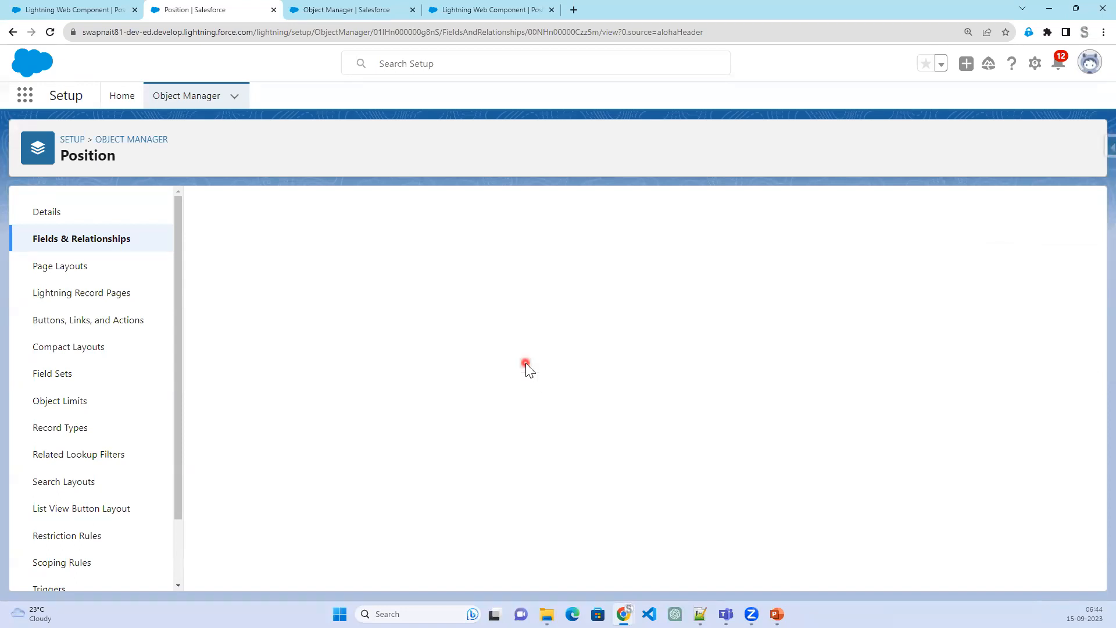
Open the Lightning Web Component position record for editing and examine the Sub Status options for Position Status New
left_click(40, 13)
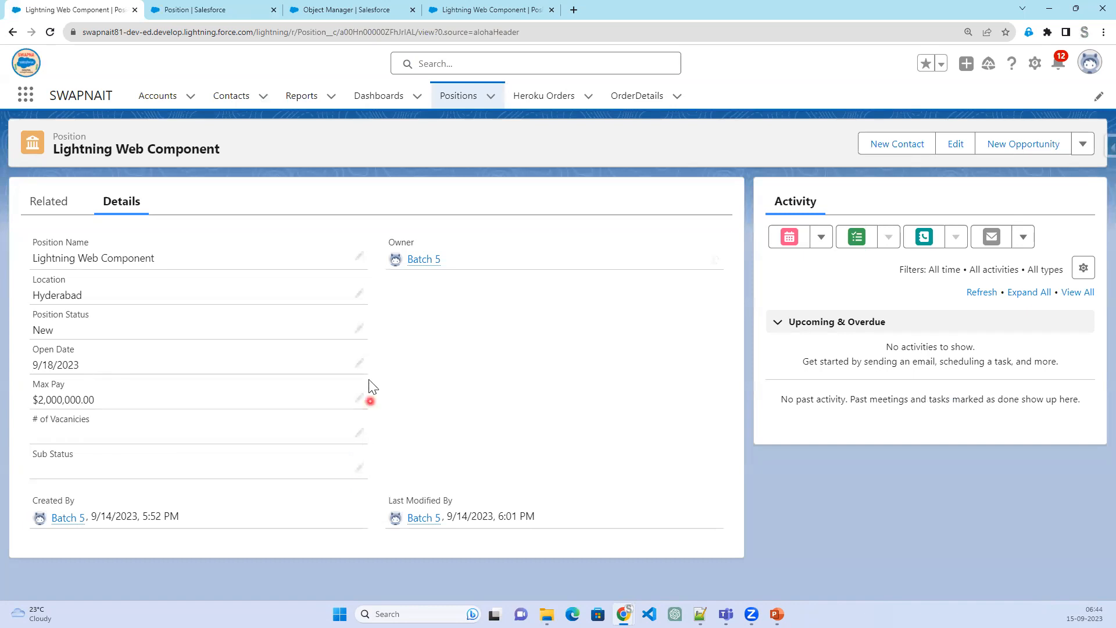
left_click(356, 334)
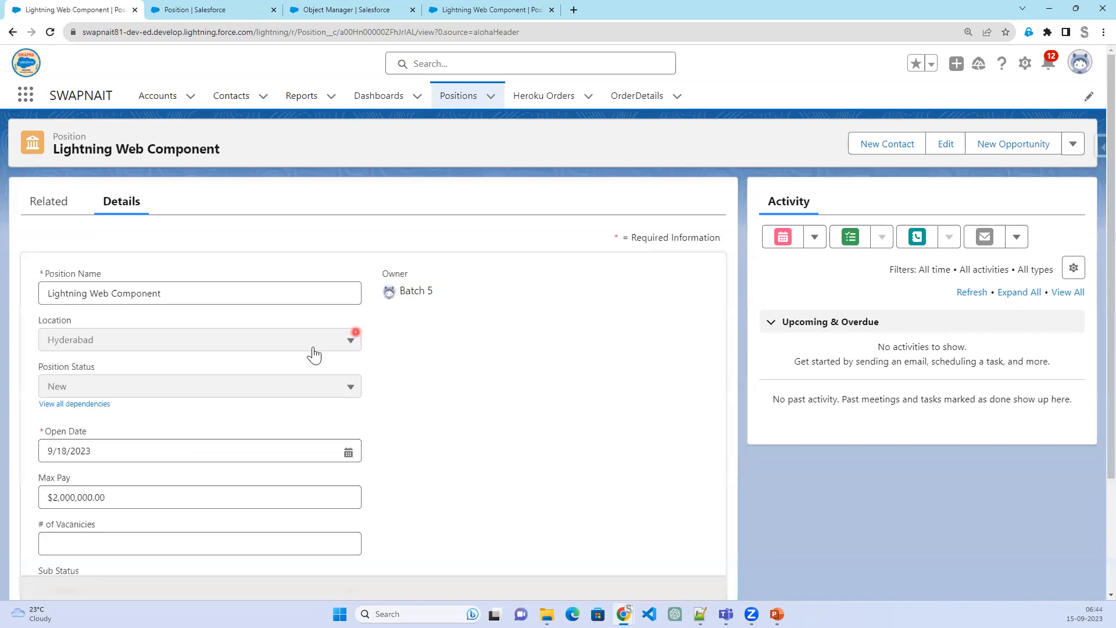
scroll(117, 396, "down", 2)
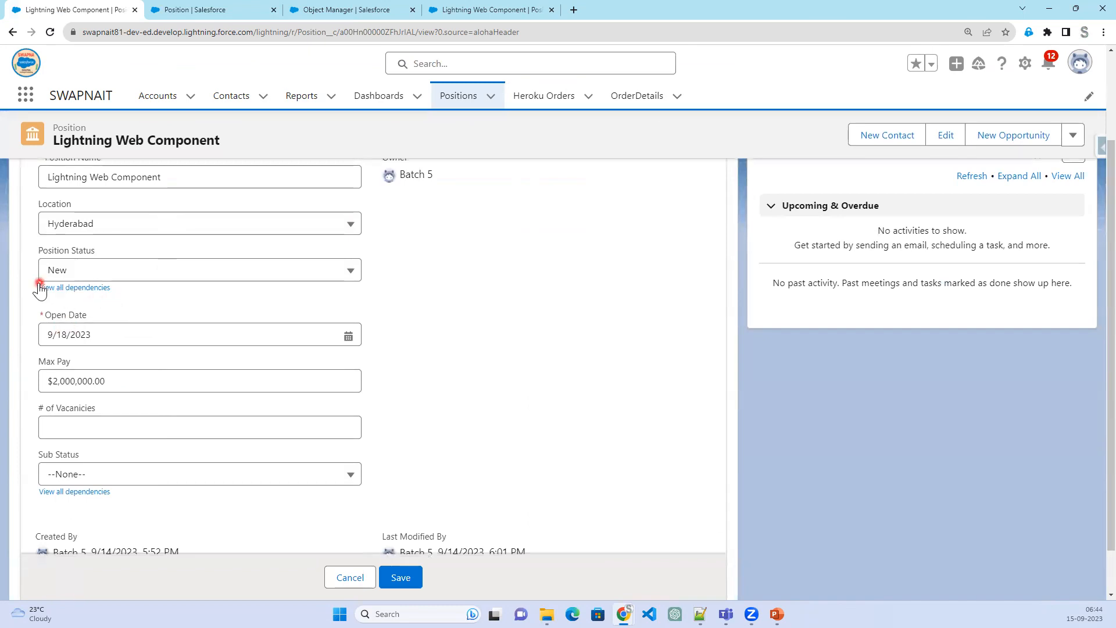
left_click(82, 287)
left_click(131, 478)
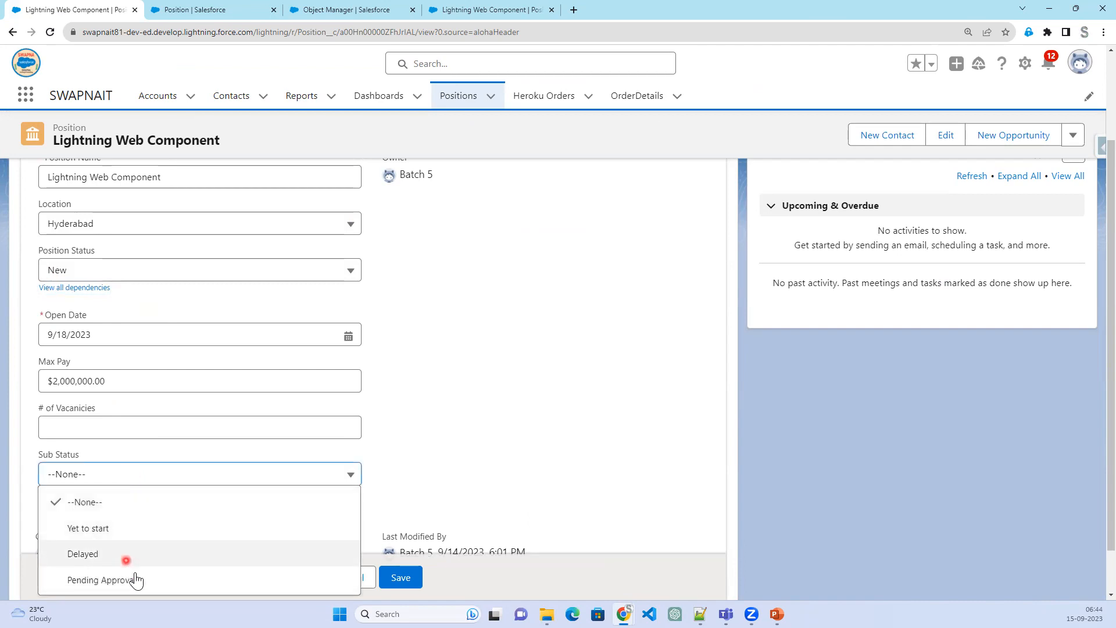
Select In-progress and Closed in turn as the Position Status and examine the Sub Status options for each
left_click(123, 270)
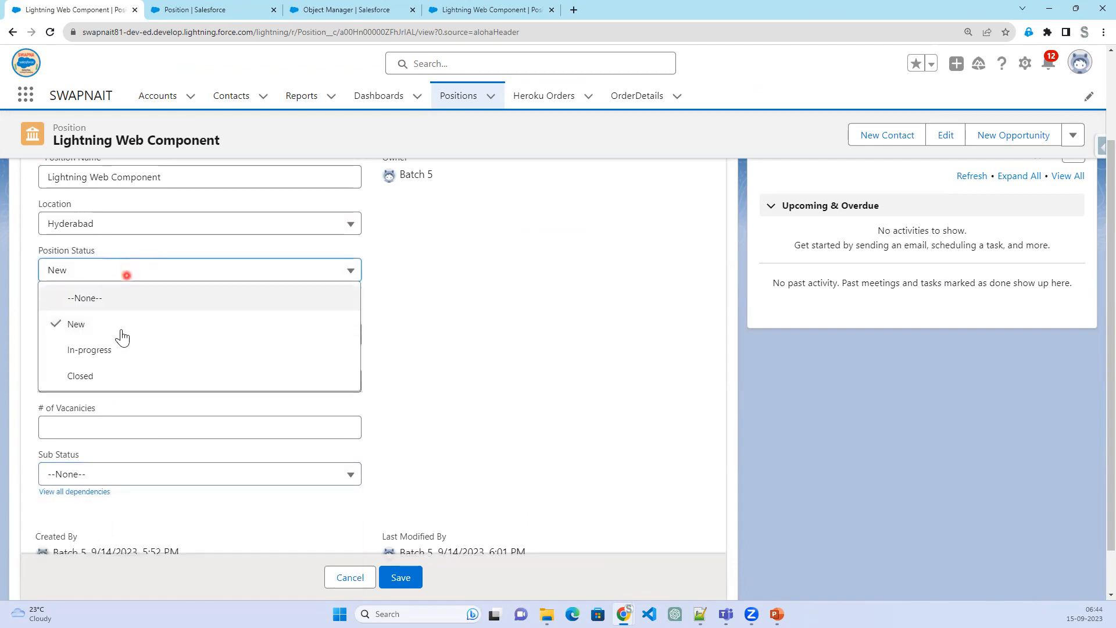
left_click(121, 353)
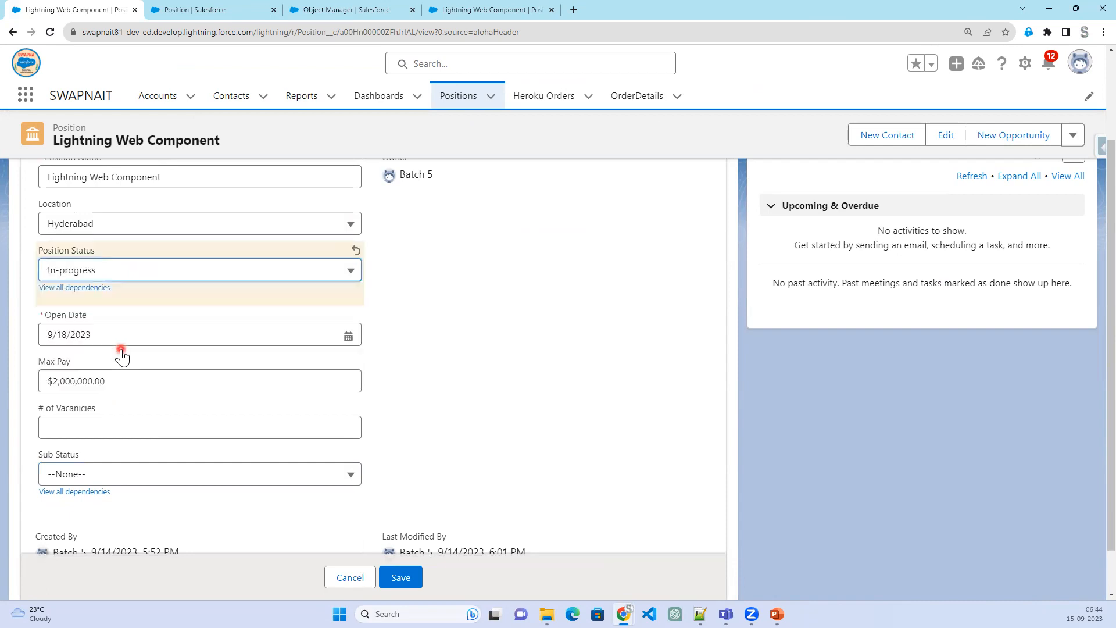
left_click(135, 473)
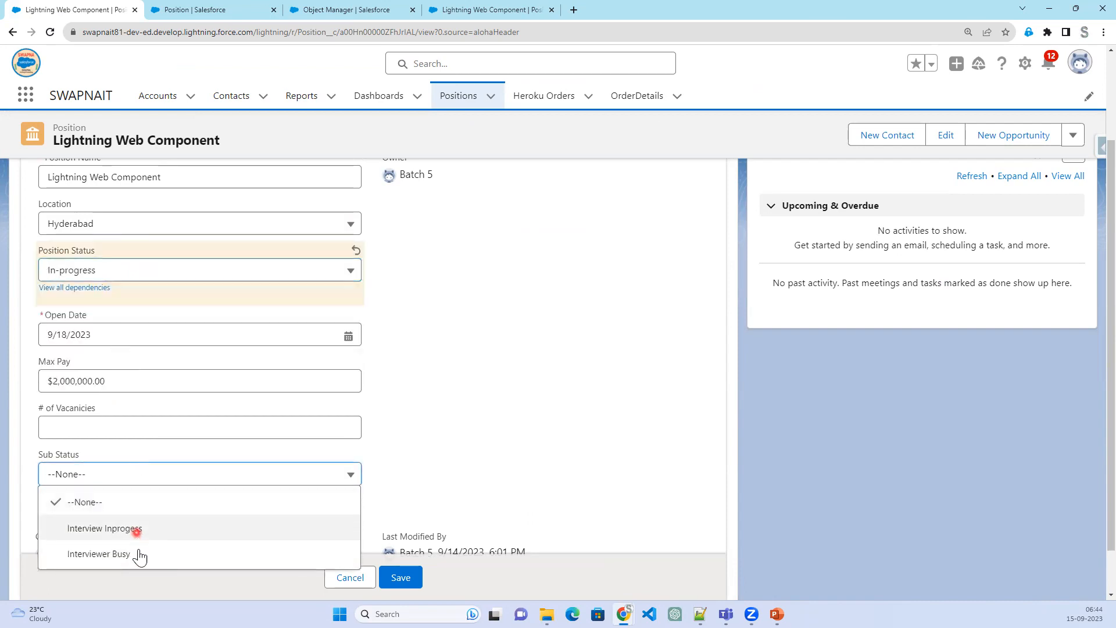
left_click(116, 282)
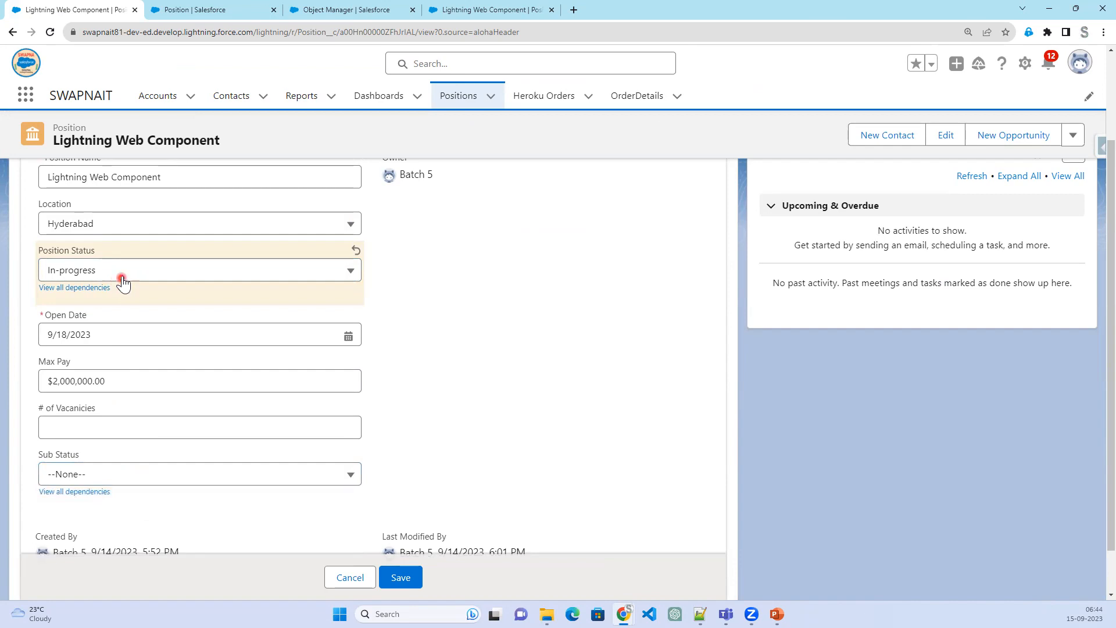
left_click(115, 280)
left_click(115, 375)
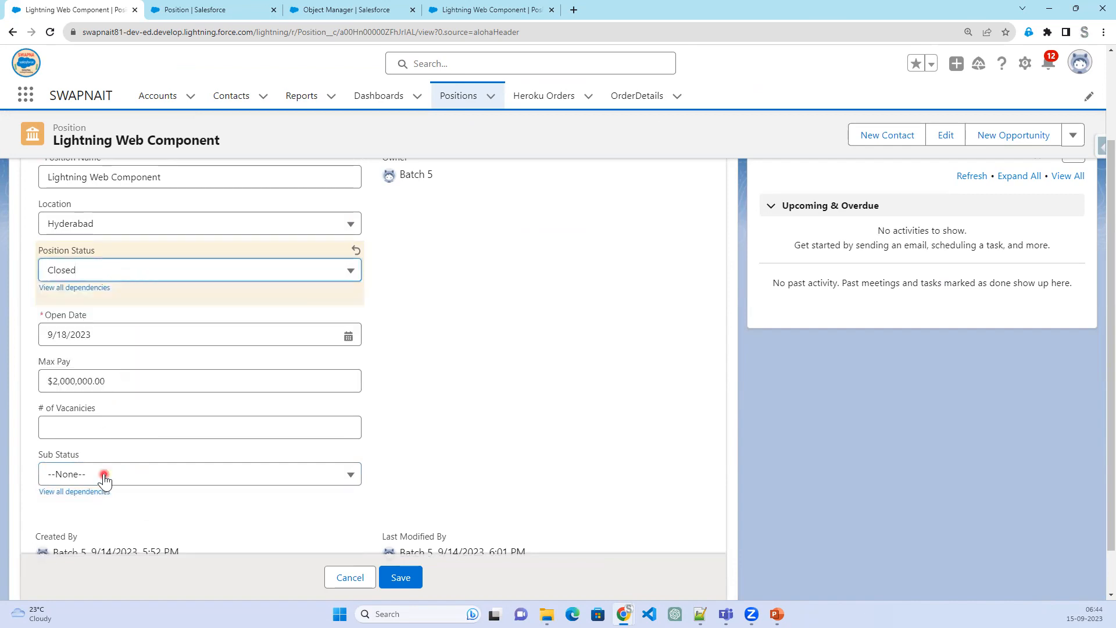
left_click(104, 474)
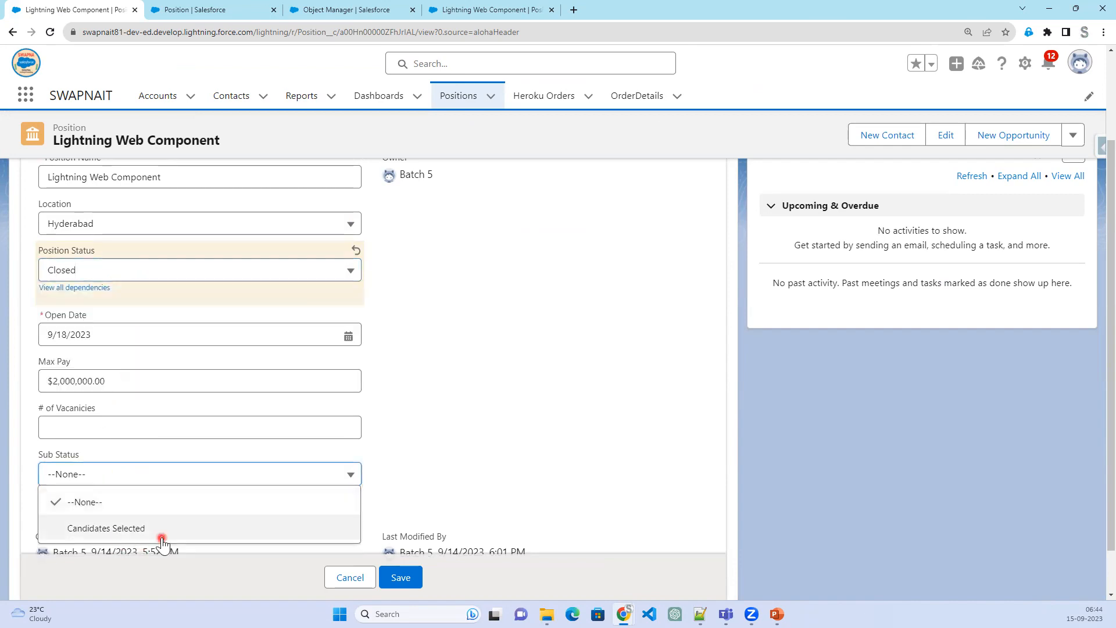
Set the record's Position Status to New and Sub Status to Yet to start, and save it
left_click(103, 272)
left_click(115, 326)
left_click(112, 474)
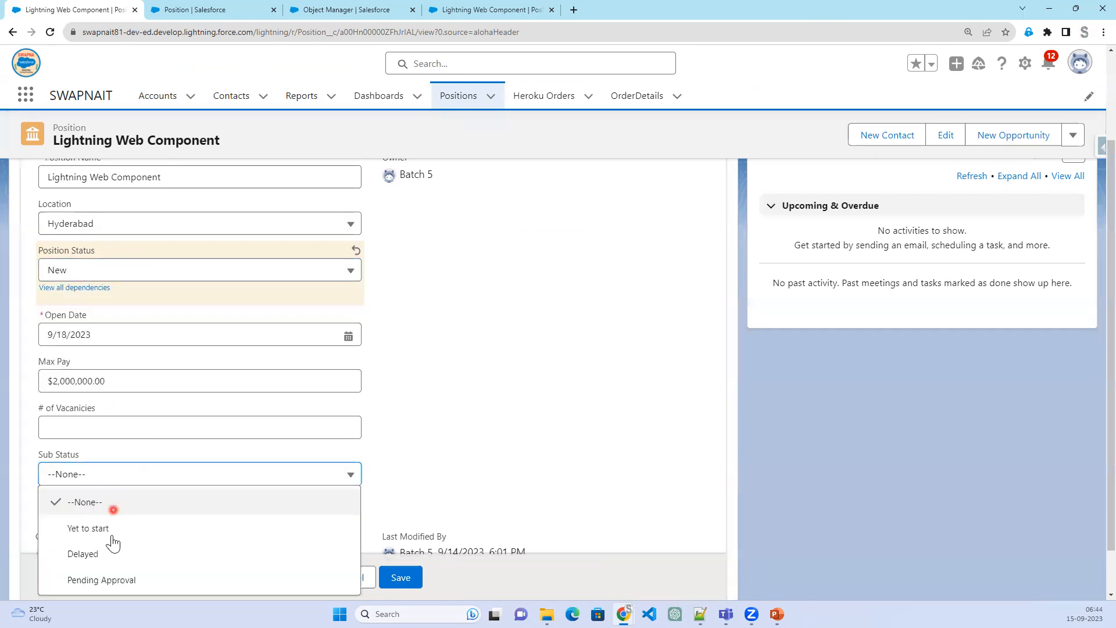
left_click(107, 528)
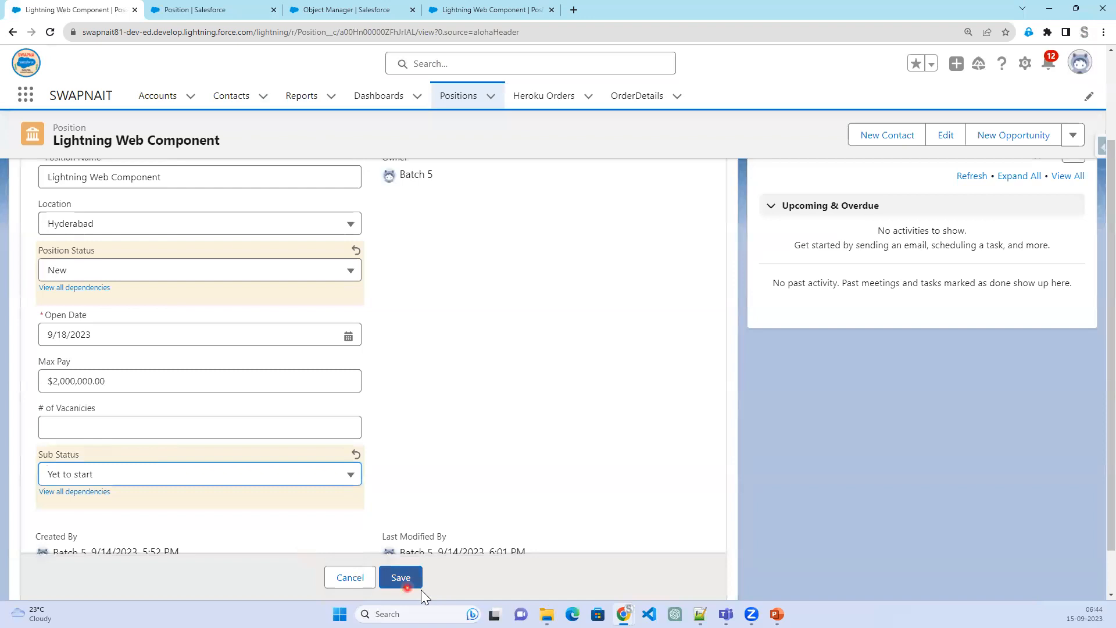
left_click(400, 577)
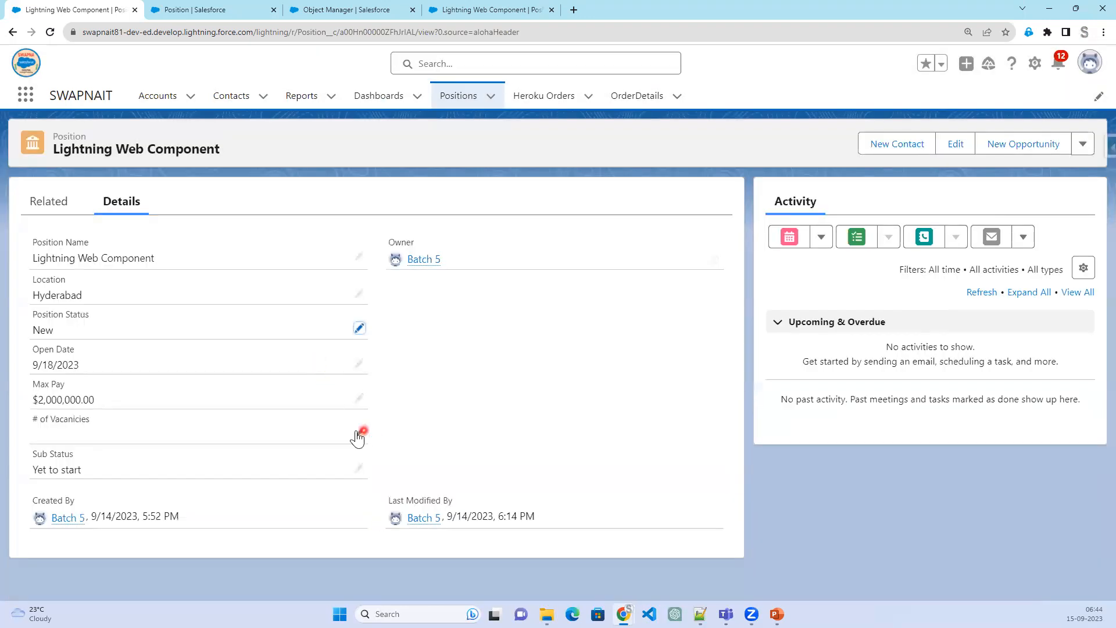
Set # of Vacancies to 3 on the position record and save it
double_click(207, 443)
type("3")
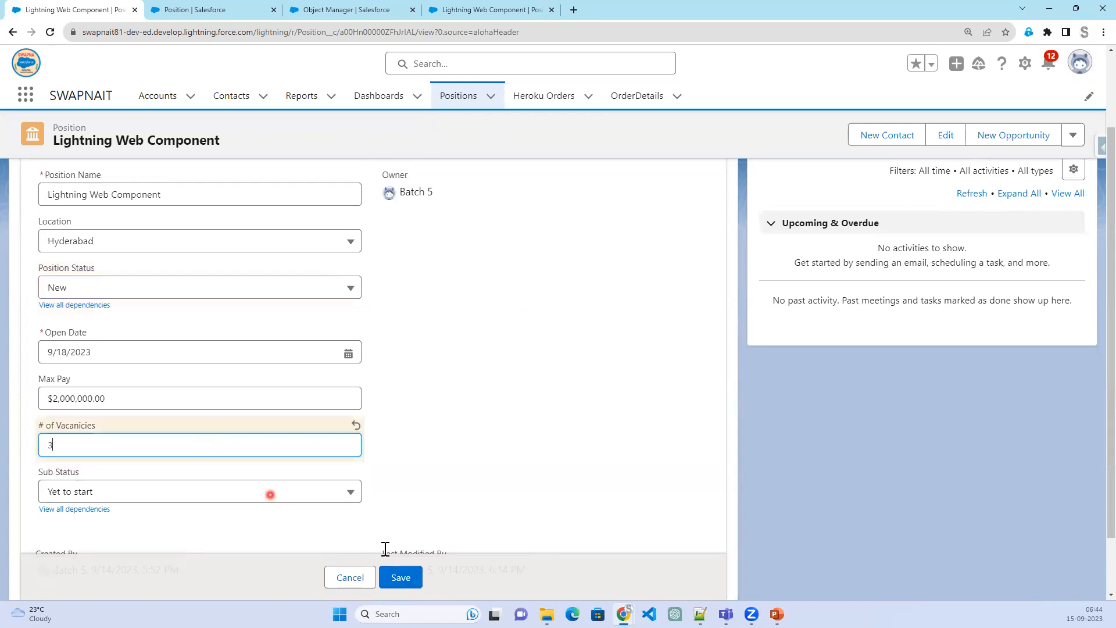
left_click(414, 575)
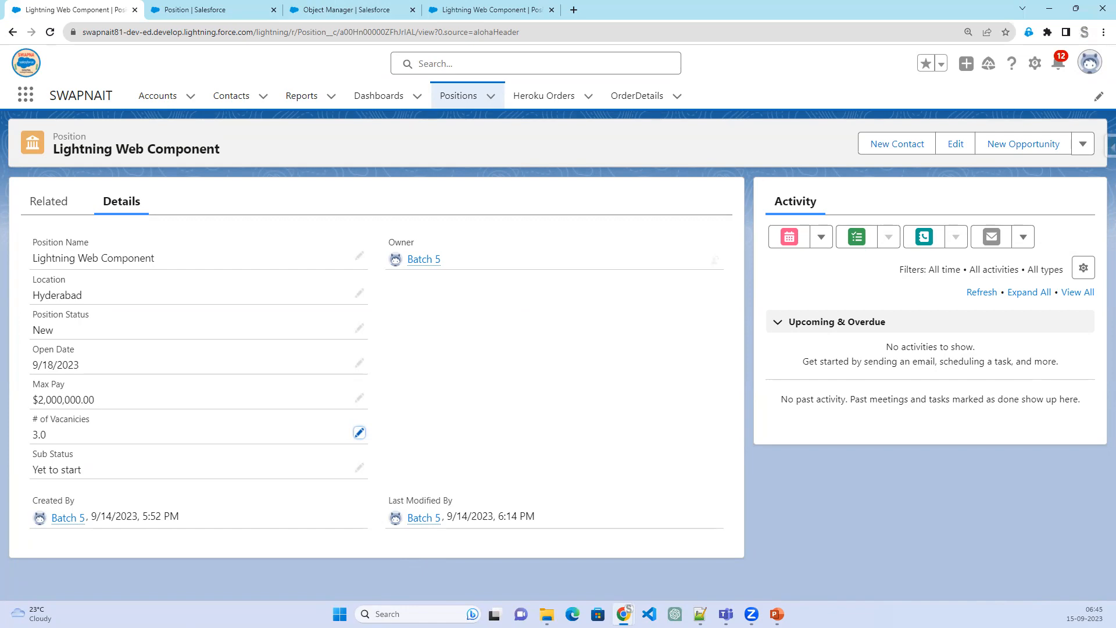
Switch to the PowerPoint slide show and advance from the Field Dependent slide to the Global Picklist slide
left_click(777, 614)
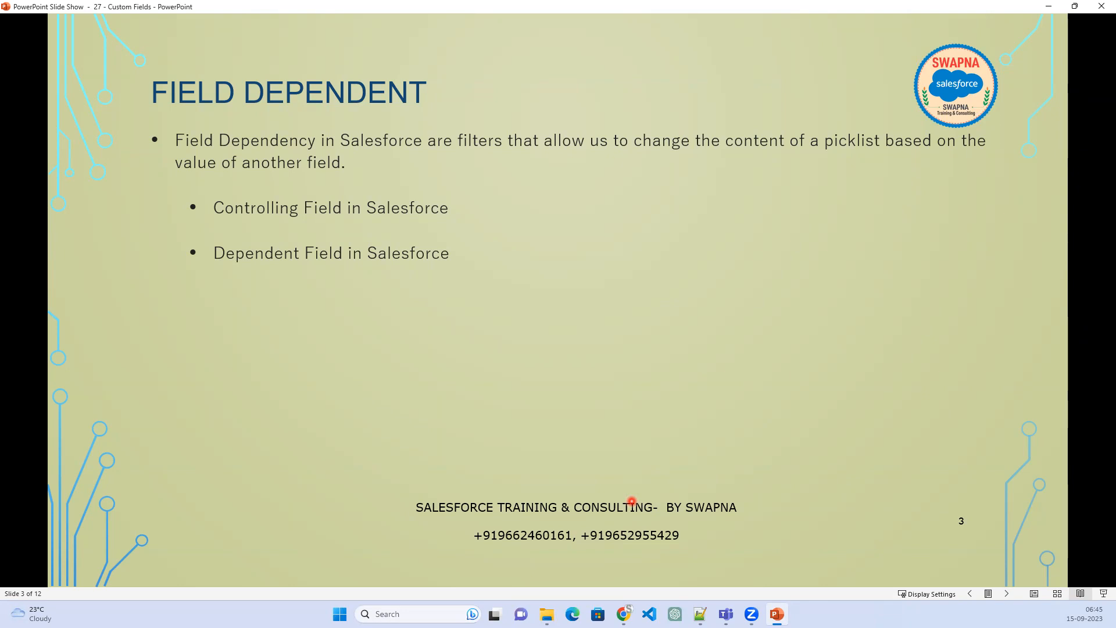
left_click(473, 468)
scroll(464, 470, "up", 1)
scroll(459, 472, "down", 1)
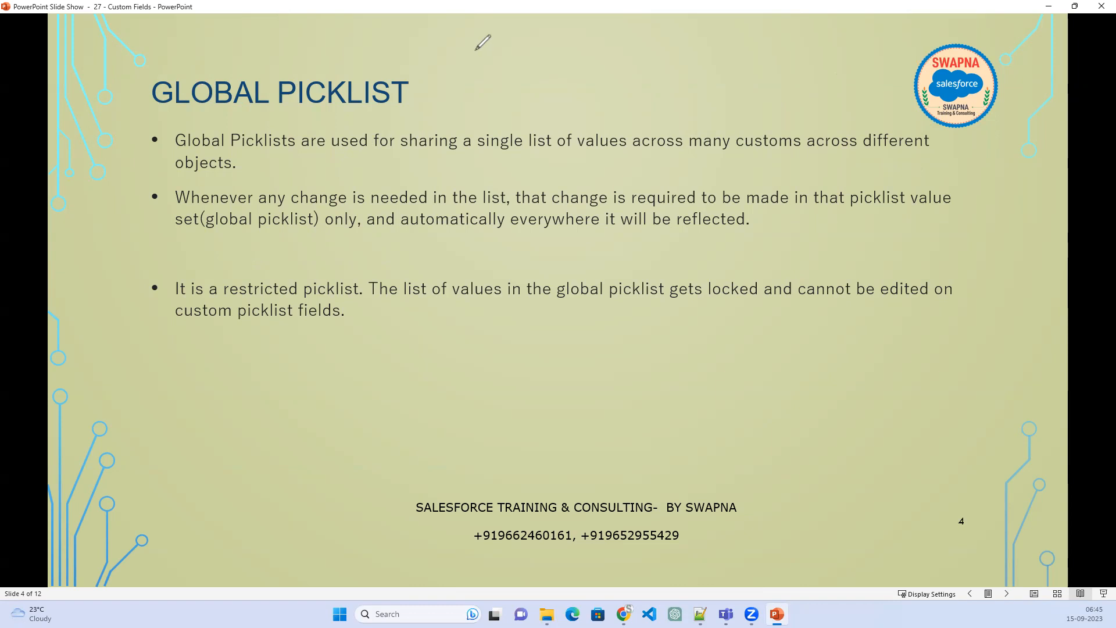
Handwrite "5 obj" in red ink above the Global Picklist slide's title
mouse_move(446, 25)
left_mouse_down()
mouse_move(425, 41)
mouse_move(433, 59)
mouse_move(404, 62)
left_mouse_up()
mouse_move(573, 34)
left_mouse_down()
mouse_move(548, 30)
mouse_move(576, 19)
mouse_move(607, 34)
mouse_move(581, 46)
left_mouse_up()
left_click(630, 8)
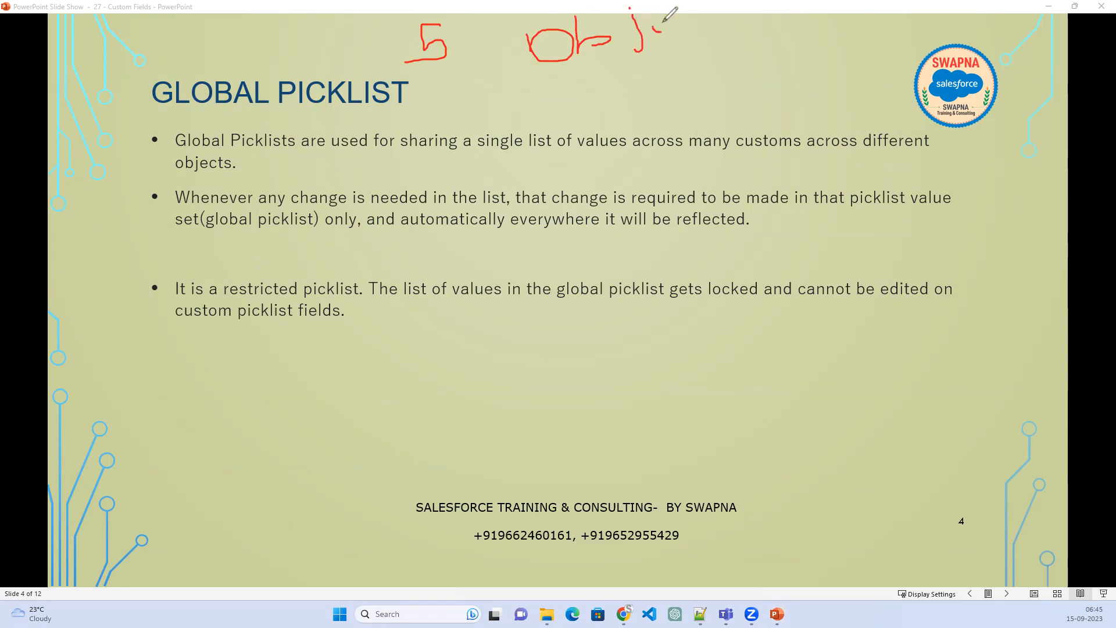
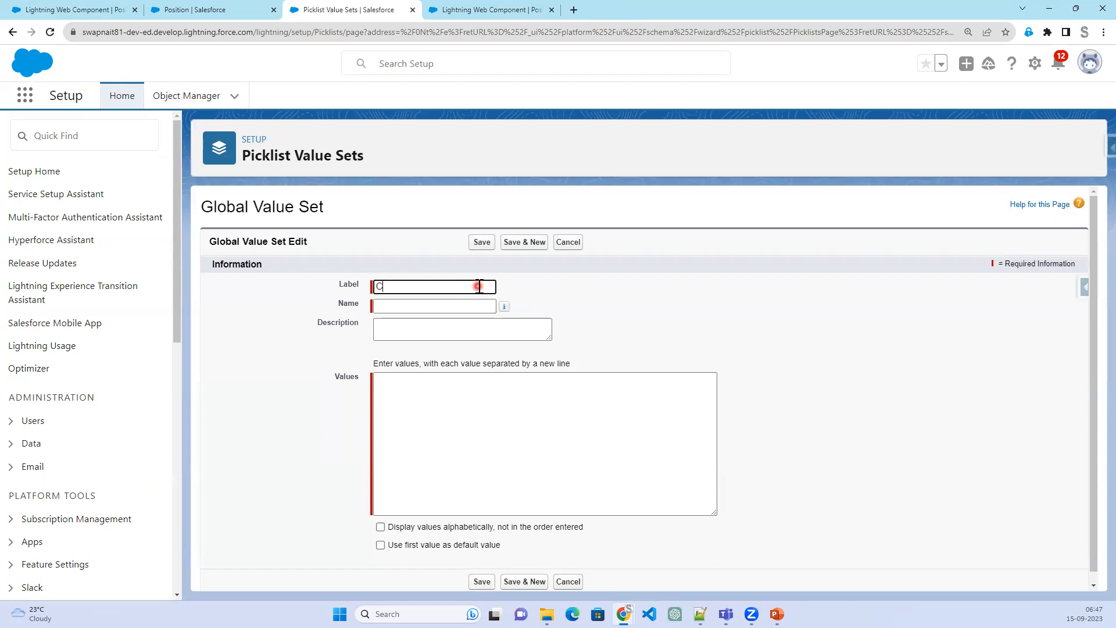
Create the global value set Country with the values INDIA, USA, UAE and UK, save it, and review its details
type("y")
key("Tab")
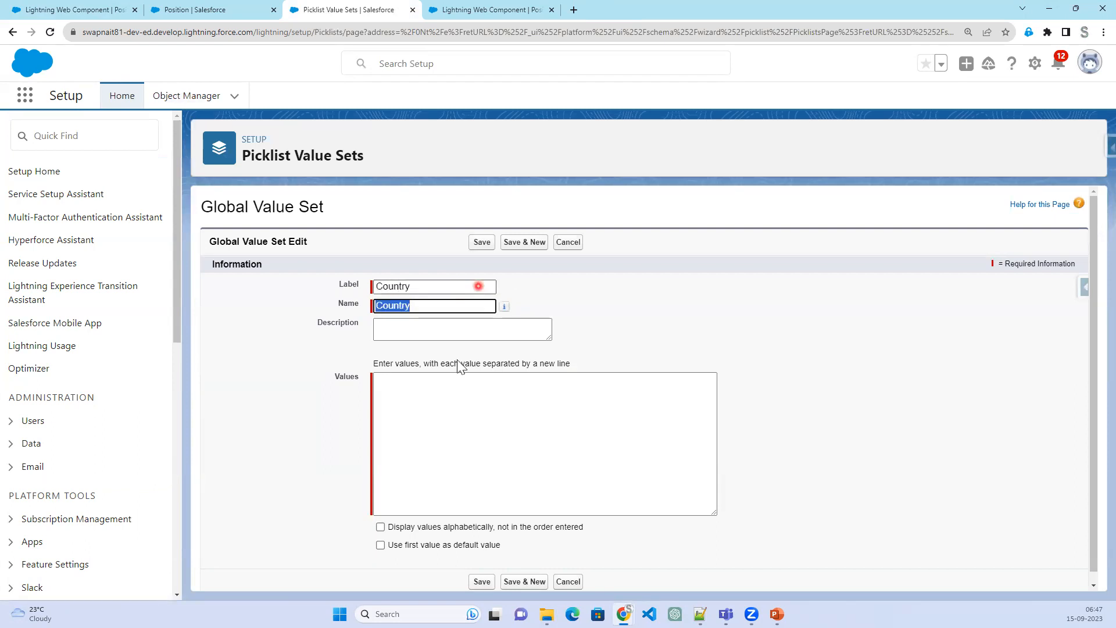
left_click(430, 388)
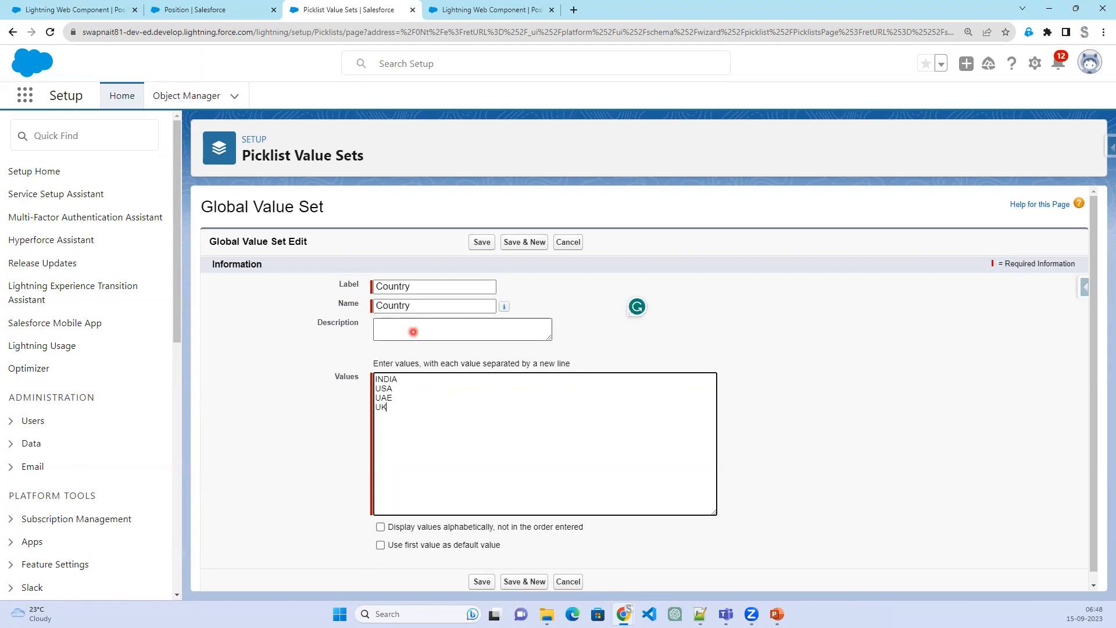
scroll(527, 460, "down", 1)
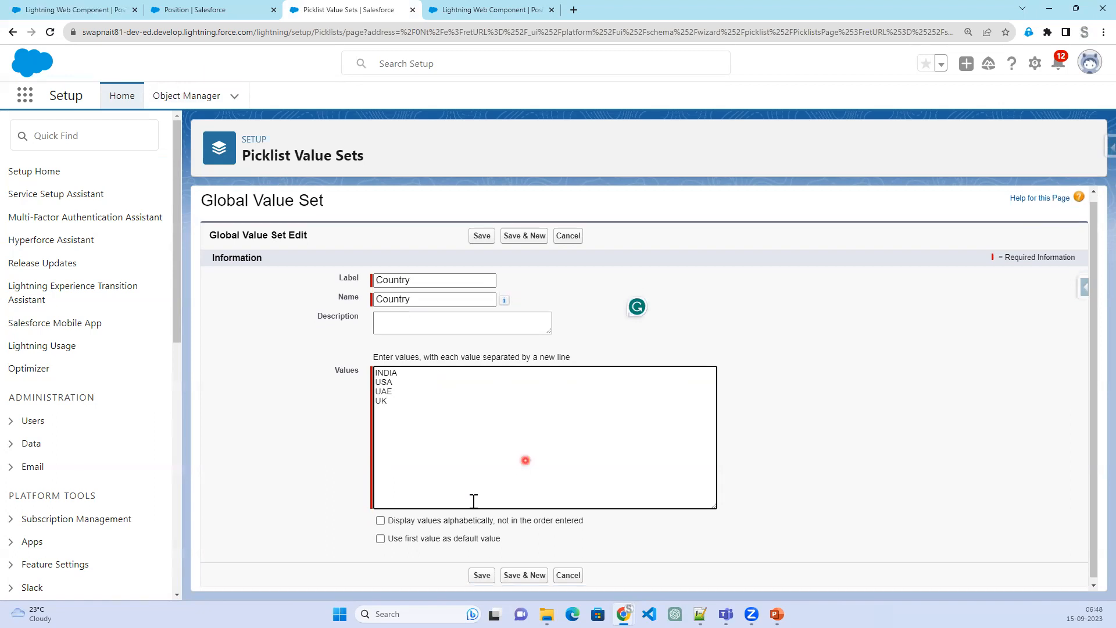
left_click_drag(419, 516, 686, 538)
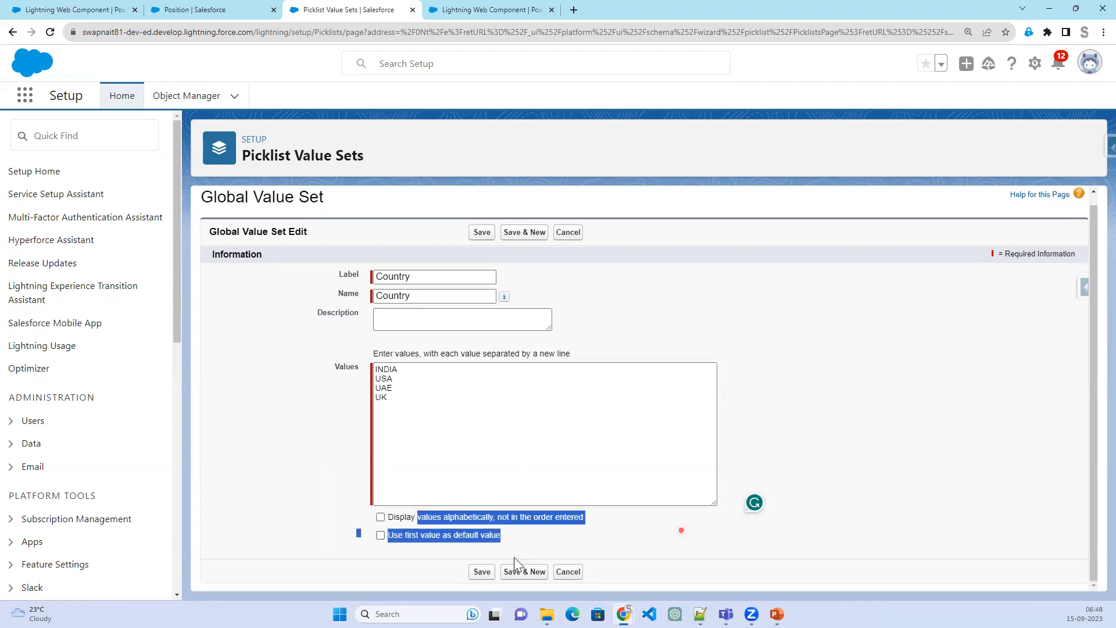
left_click(473, 429)
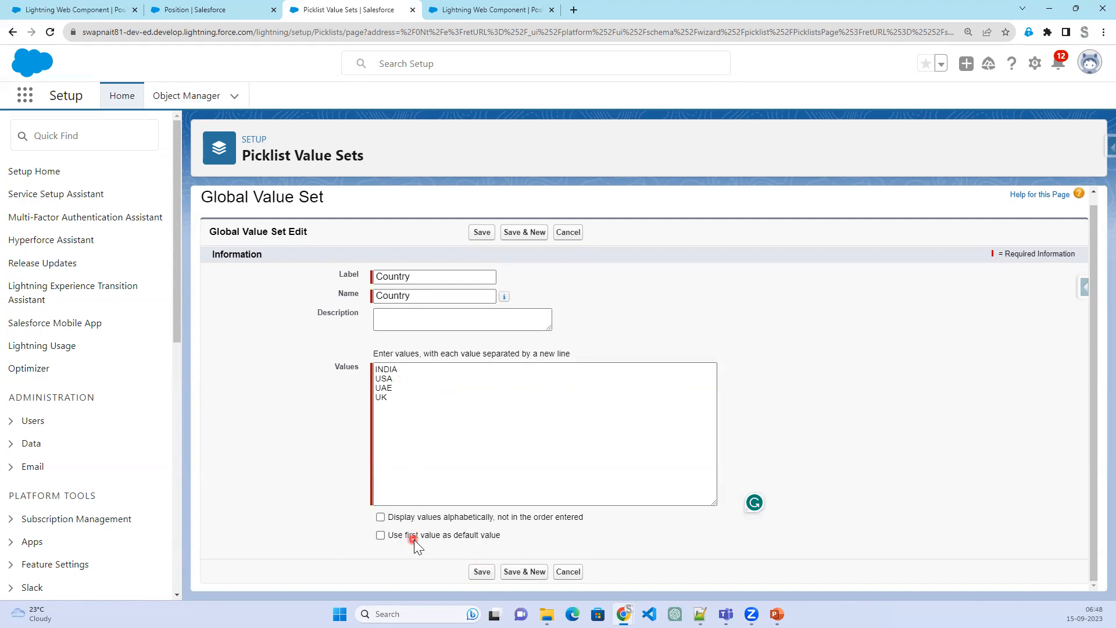
left_click(485, 574)
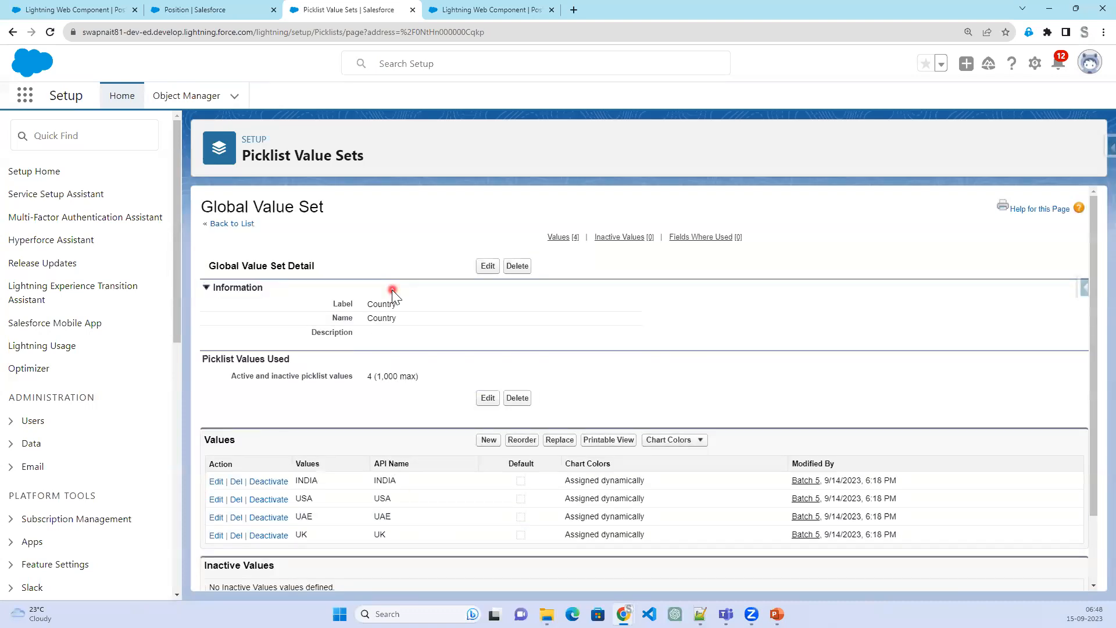
scroll(335, 556, "down", 2)
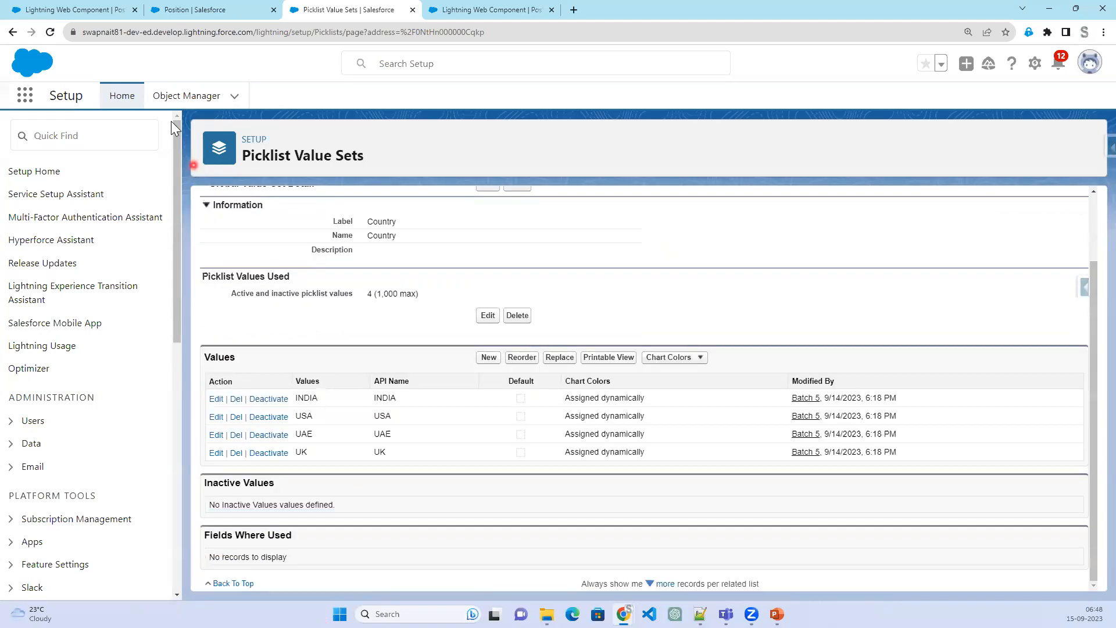
Start a new custom field on the Position object with the Picklist data type
left_click(193, 10)
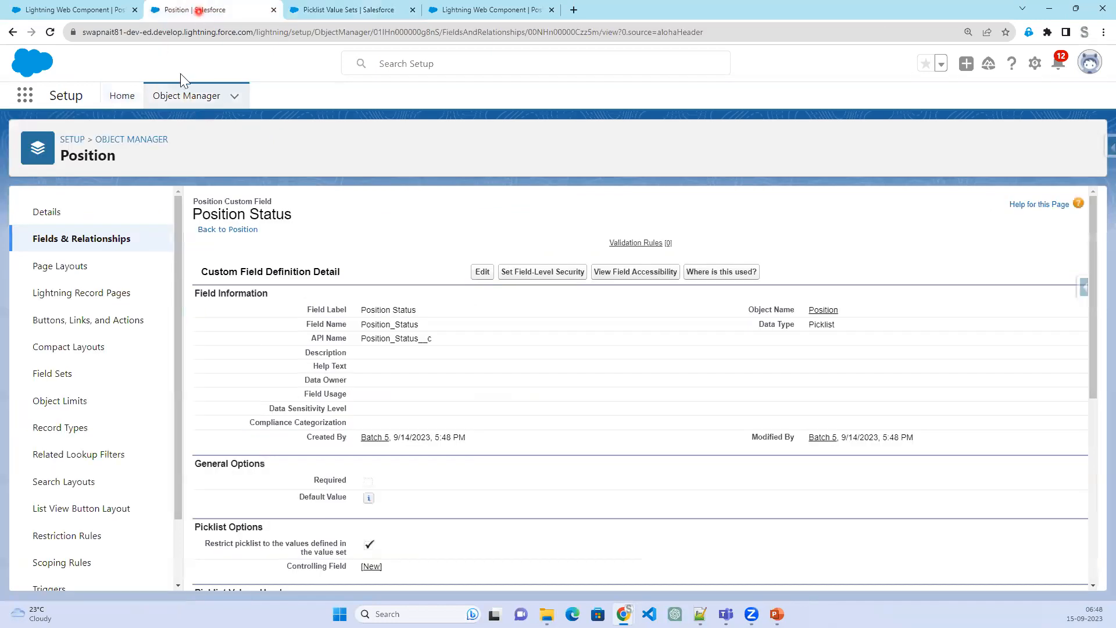
left_click(75, 234)
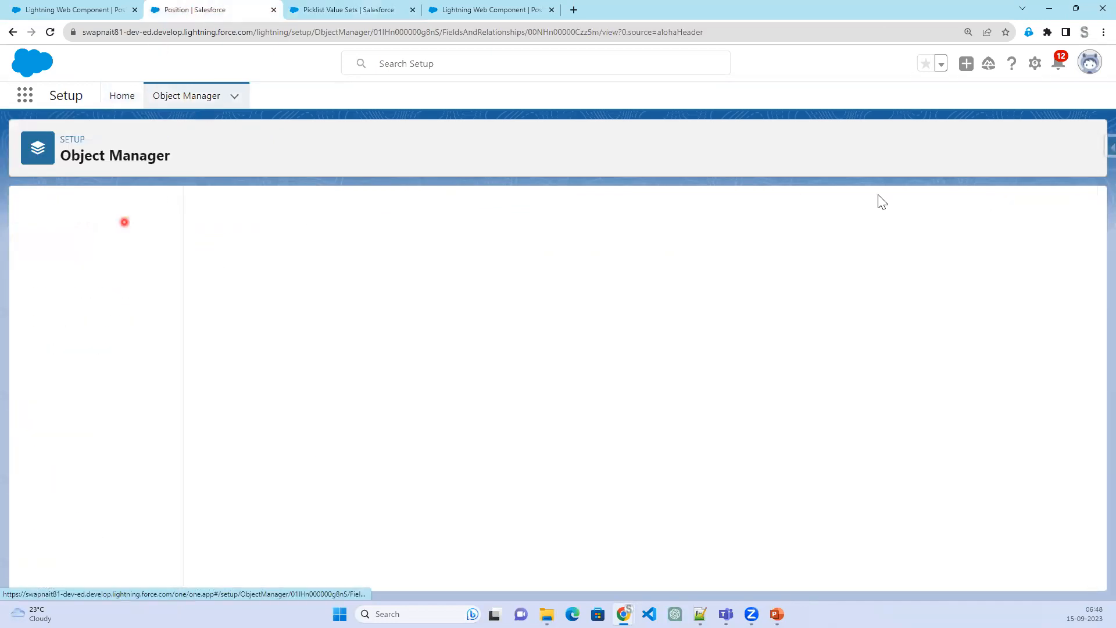
left_click(782, 210)
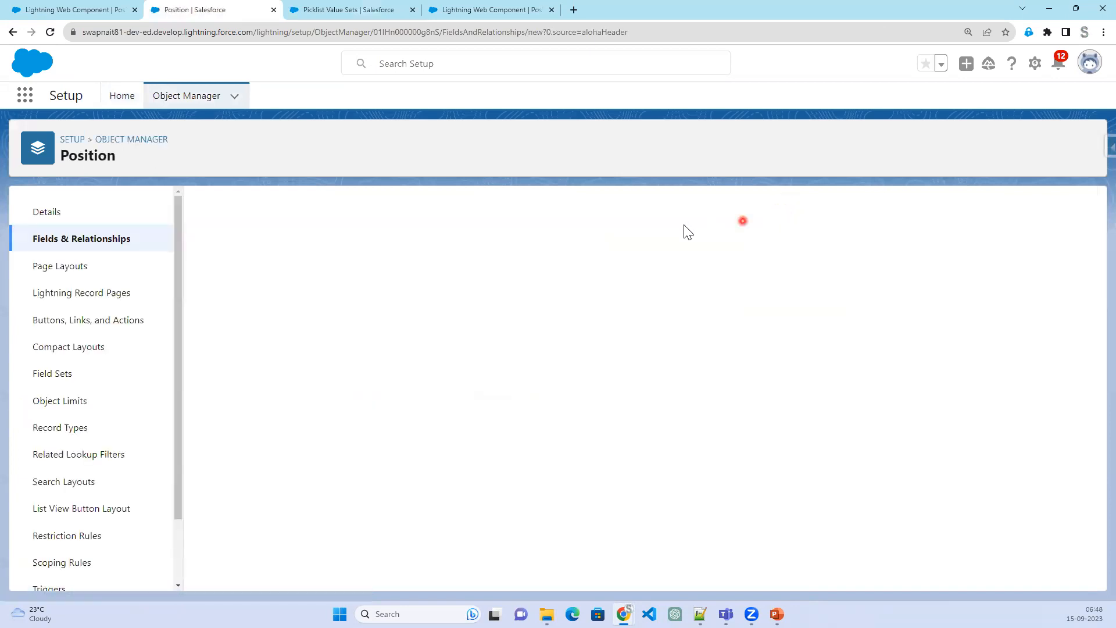
scroll(337, 424, "down", 3)
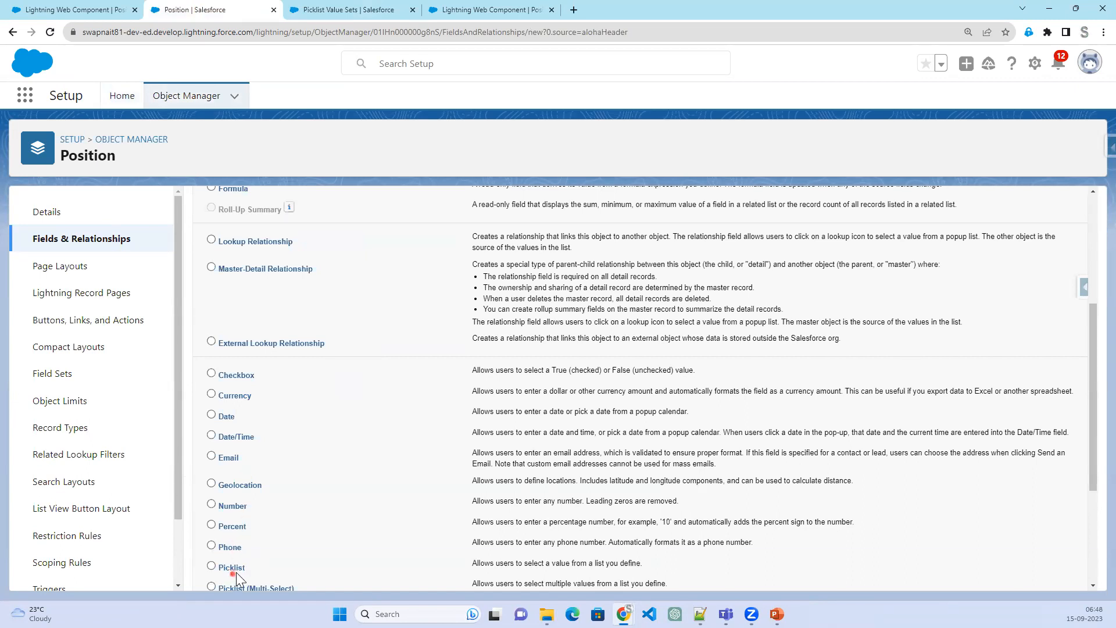
left_click(232, 567)
scroll(959, 326, "up", 4)
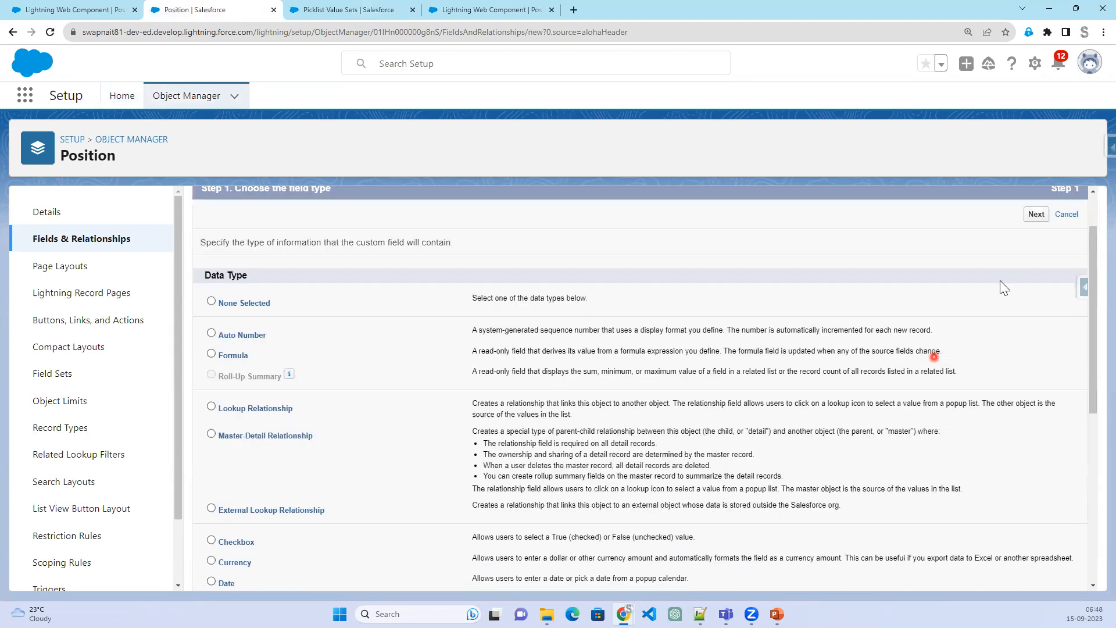
left_click(1035, 280)
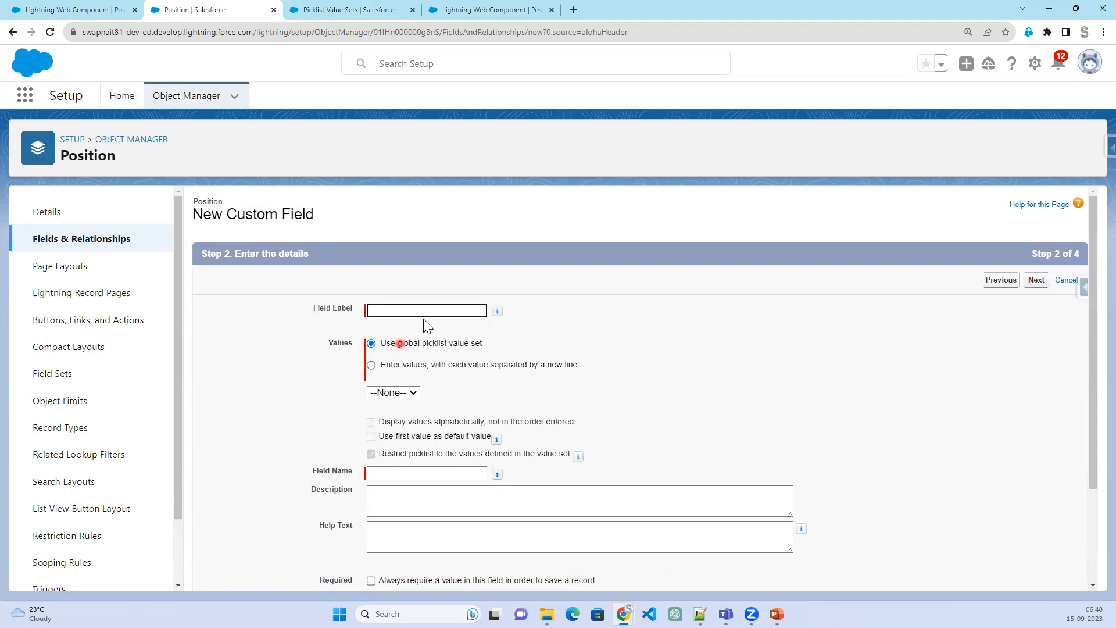
Label the picklist field Country, base it on the Country global value set, and save it with default field-level security and page layouts
mouse_move(498, 310)
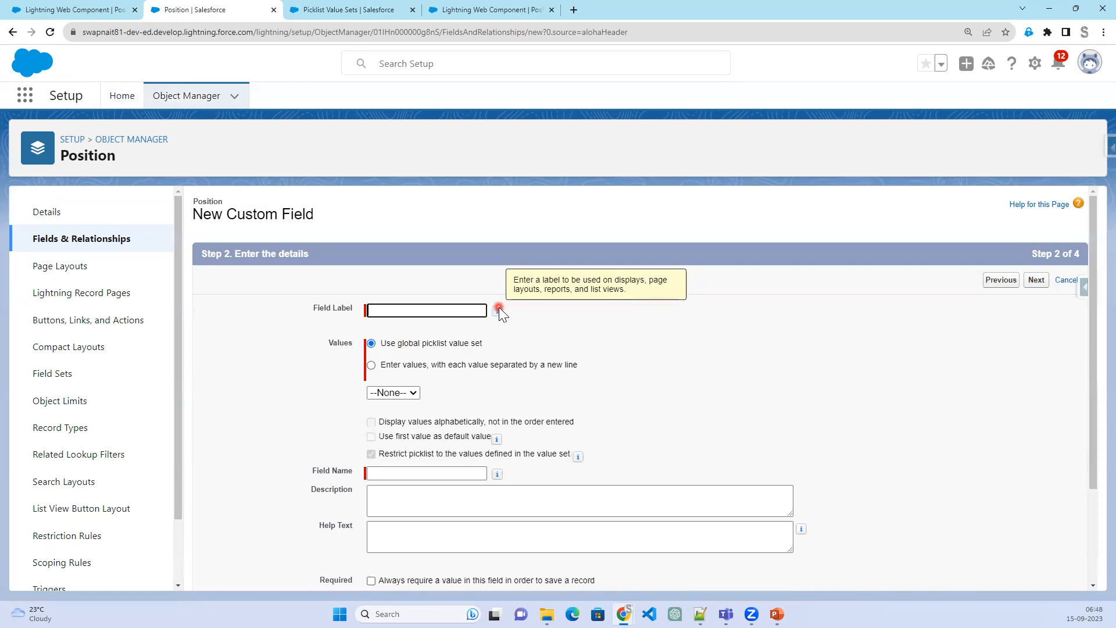
type("P")
key("BackSpace")
type("Country")
key("Tab")
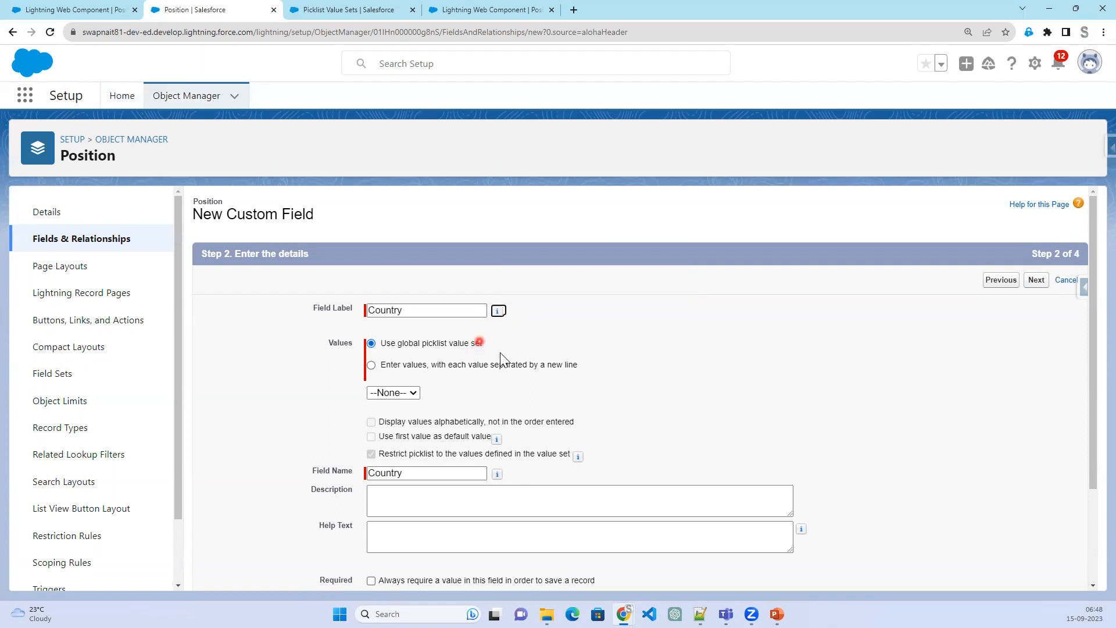
left_click(413, 392)
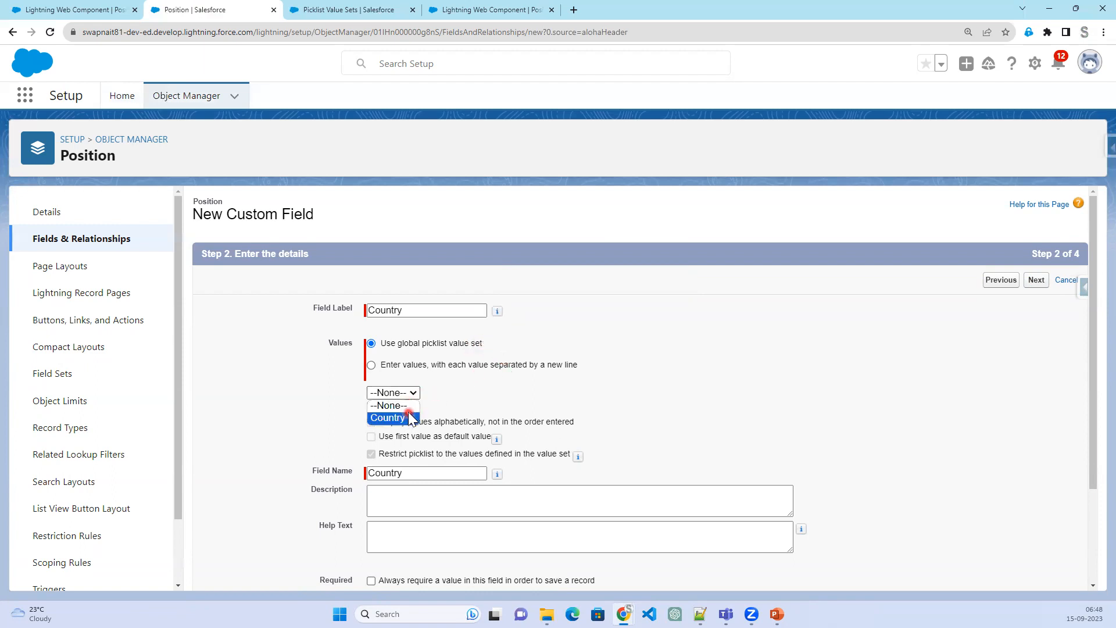
left_click(410, 417)
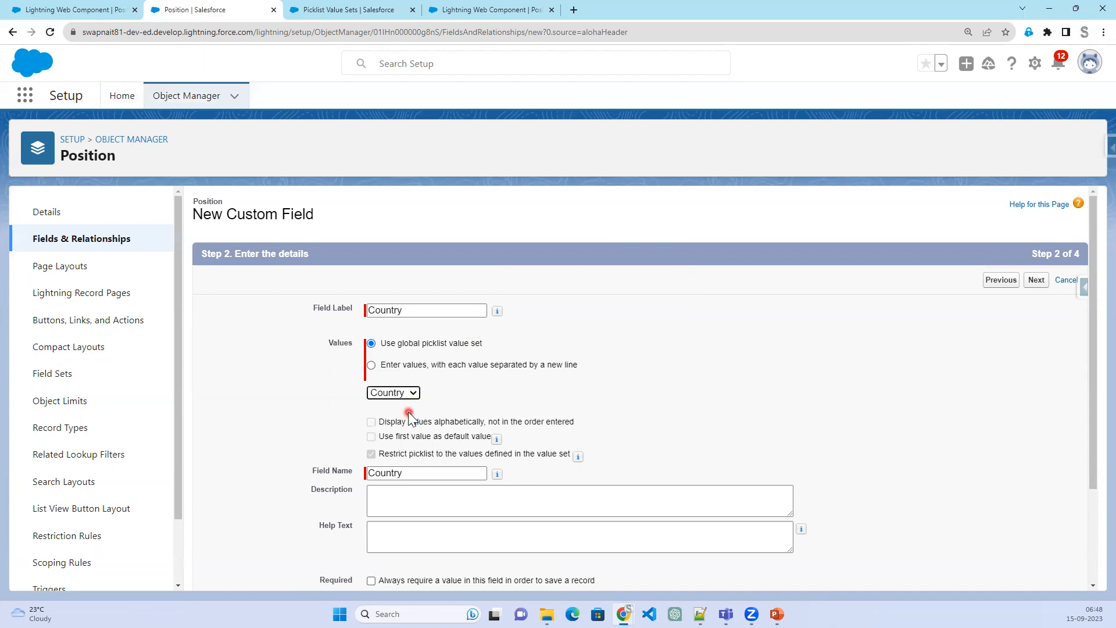
left_click(1040, 280)
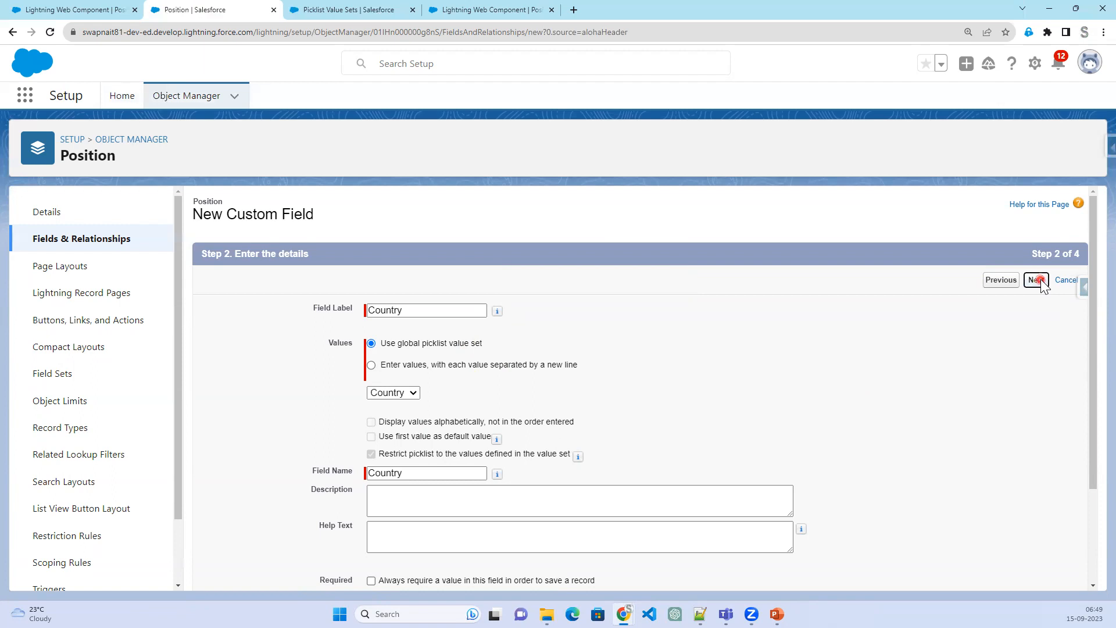
left_click(1038, 282)
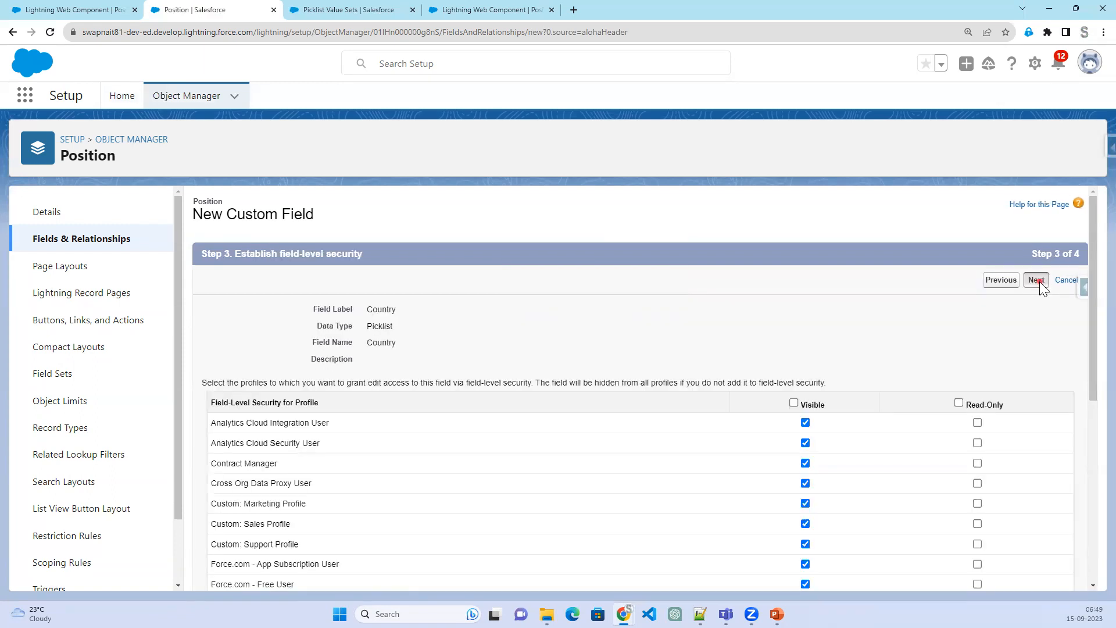
left_click(1041, 280)
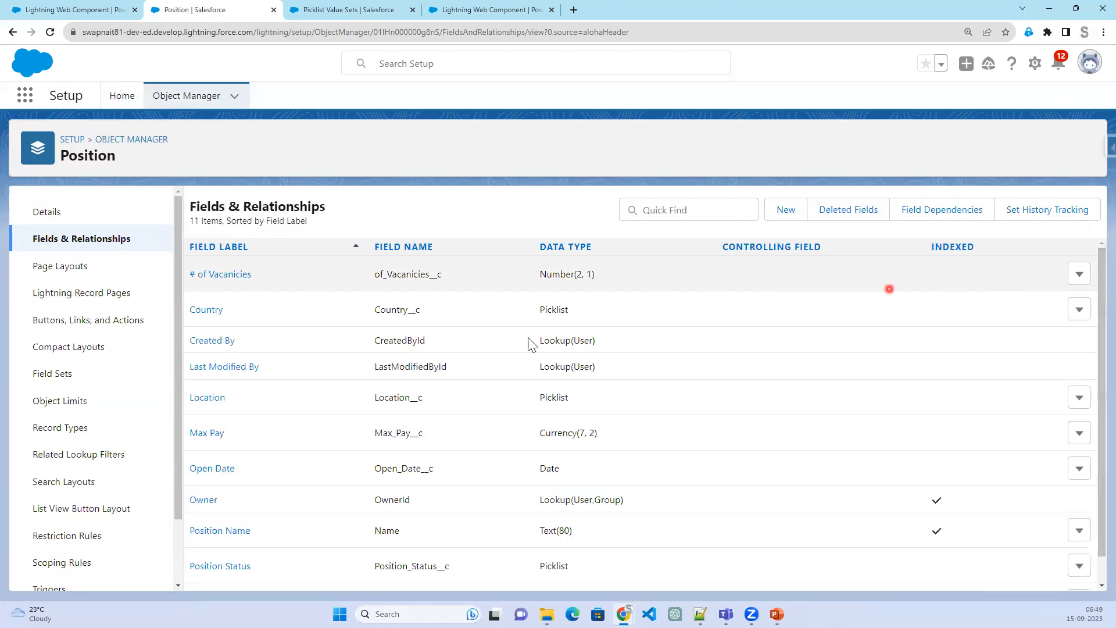
Reload the Lightning Web Component position record and check the options offered by its Country picklist
left_click(107, 16)
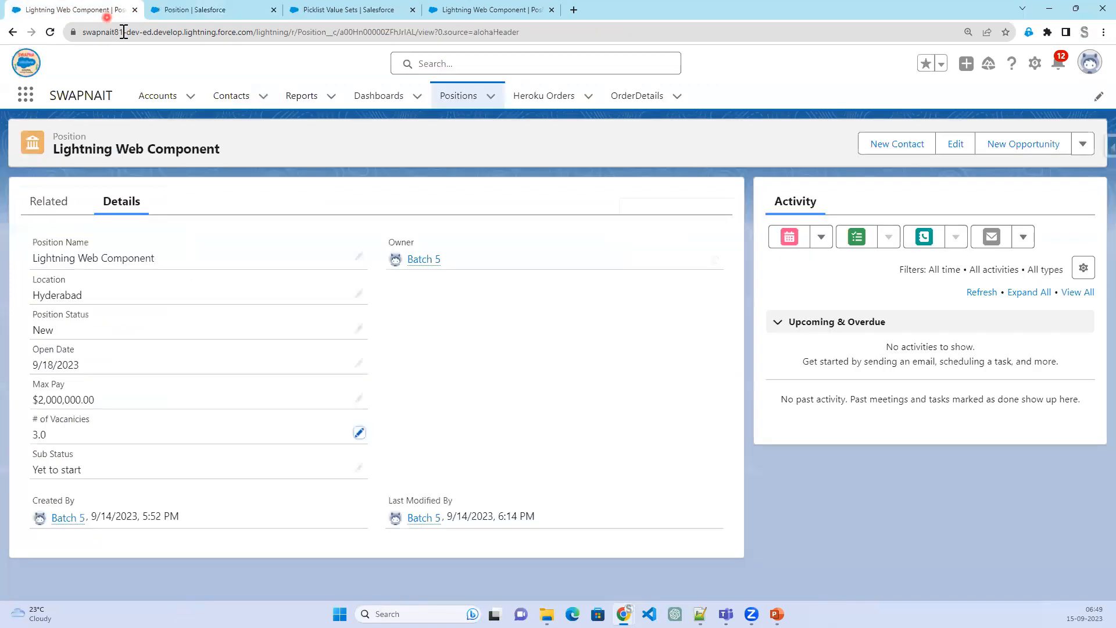
left_click(49, 33)
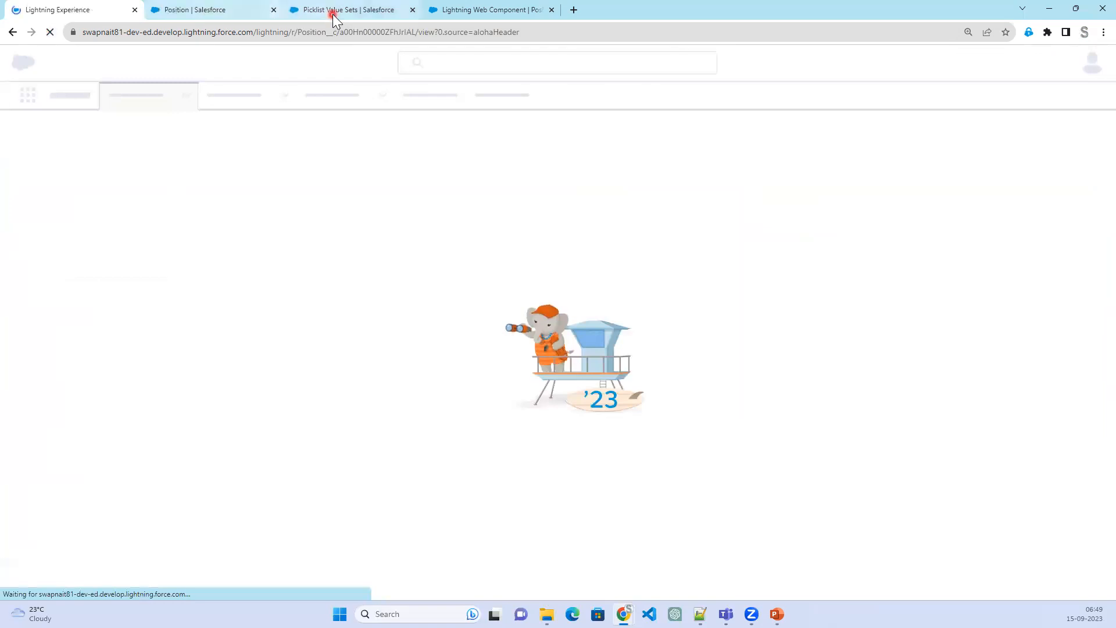
left_click(333, 13)
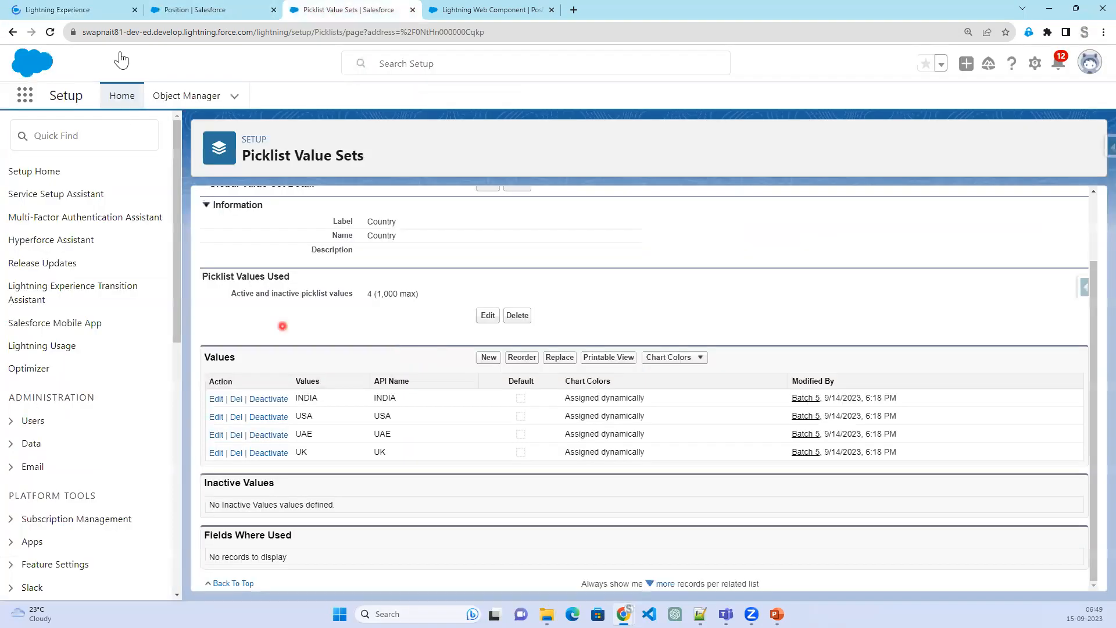
left_click(75, 10)
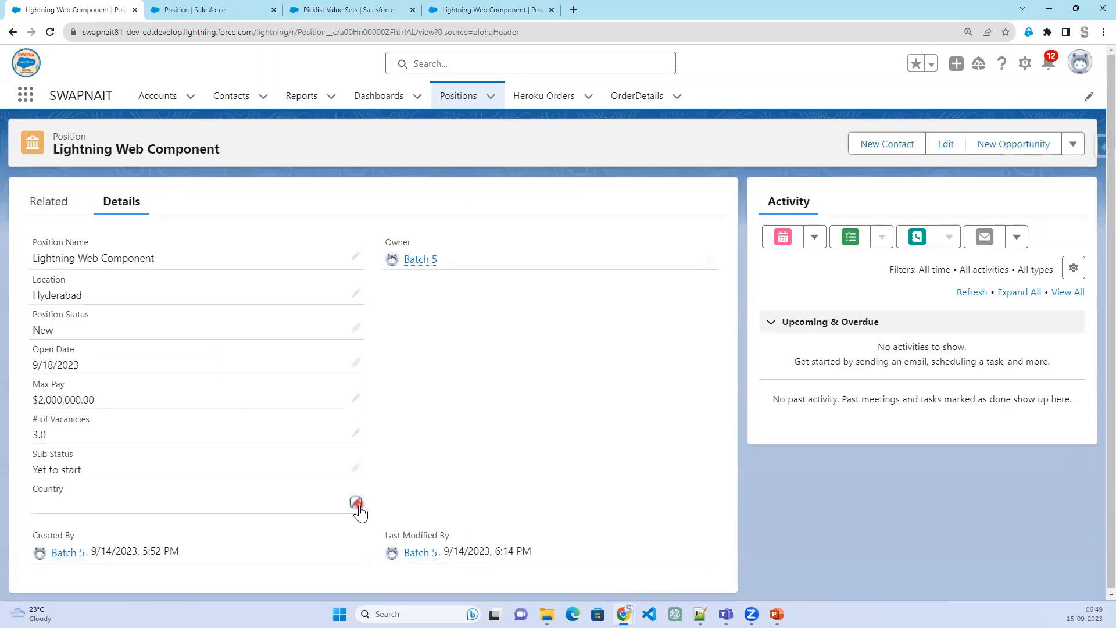
left_click(356, 502)
left_click(294, 518)
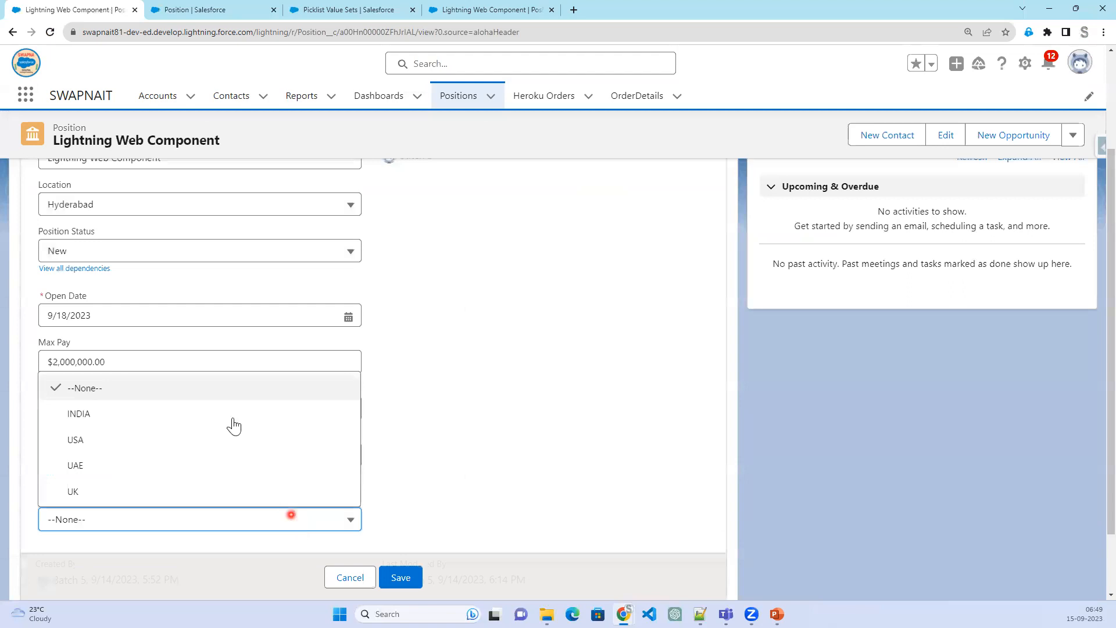
left_click(530, 415)
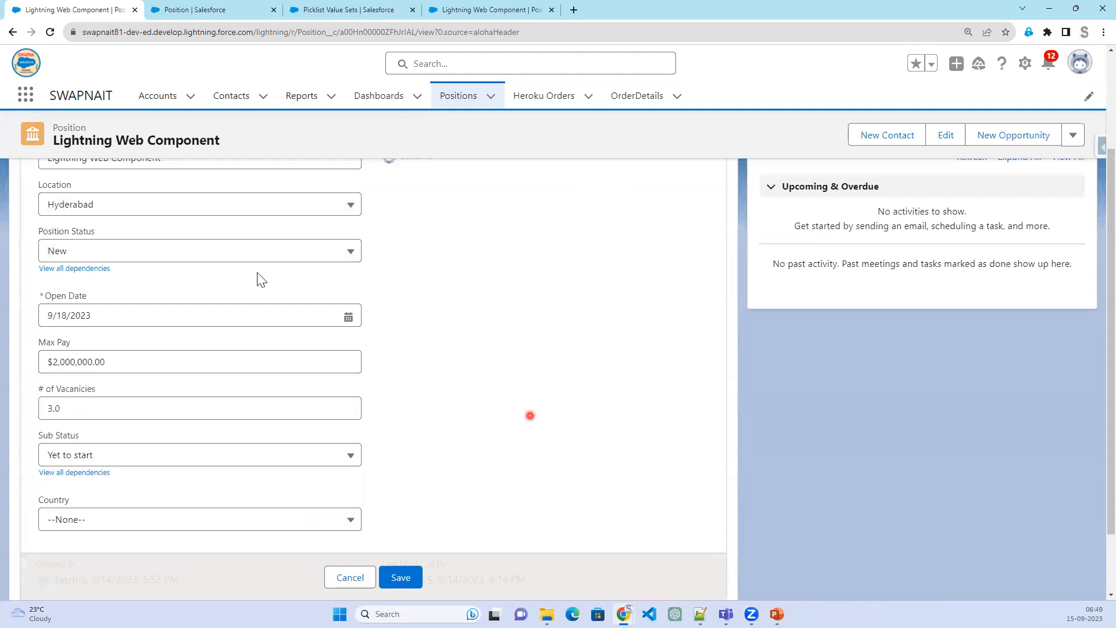
Create a new field dependency on the Position object with Country as the controlling field and Location as the dependent field
left_click(175, 10)
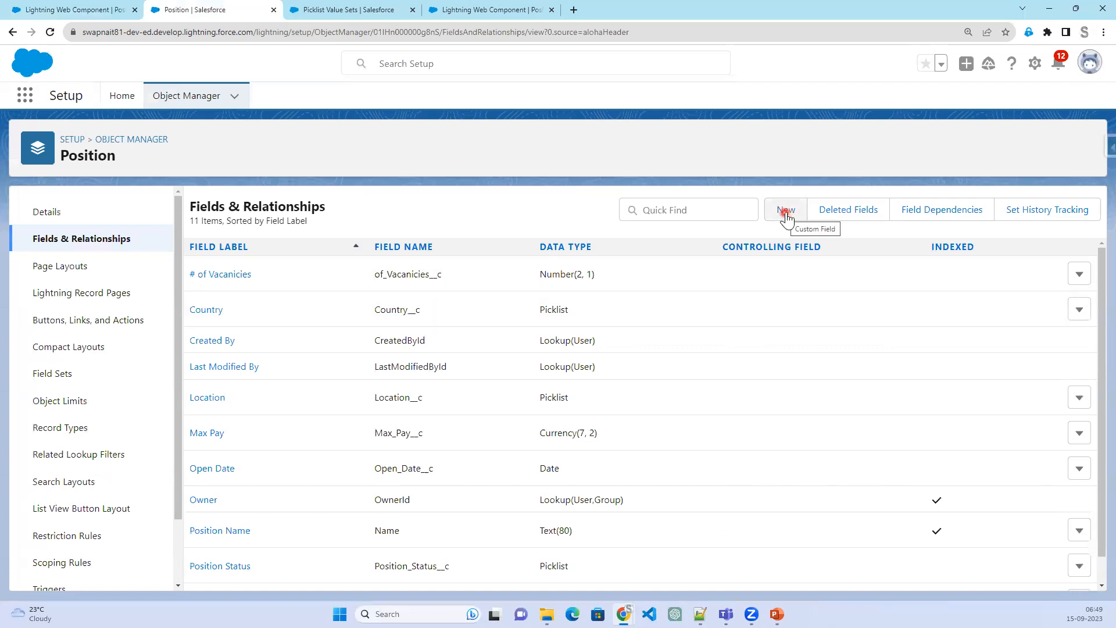
left_click(928, 211)
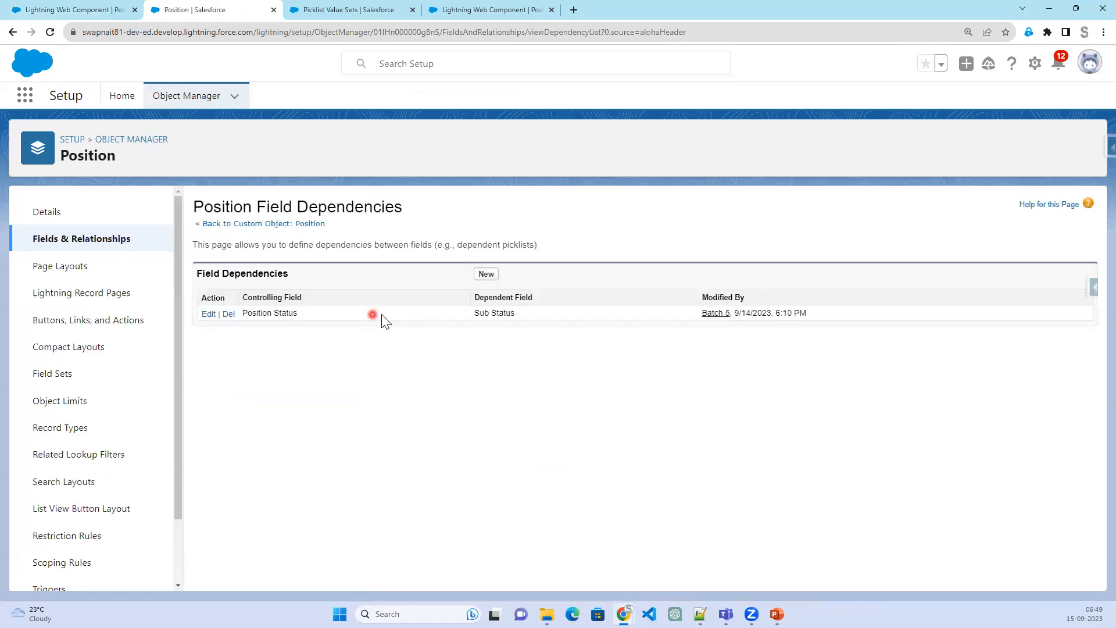
left_click(493, 276)
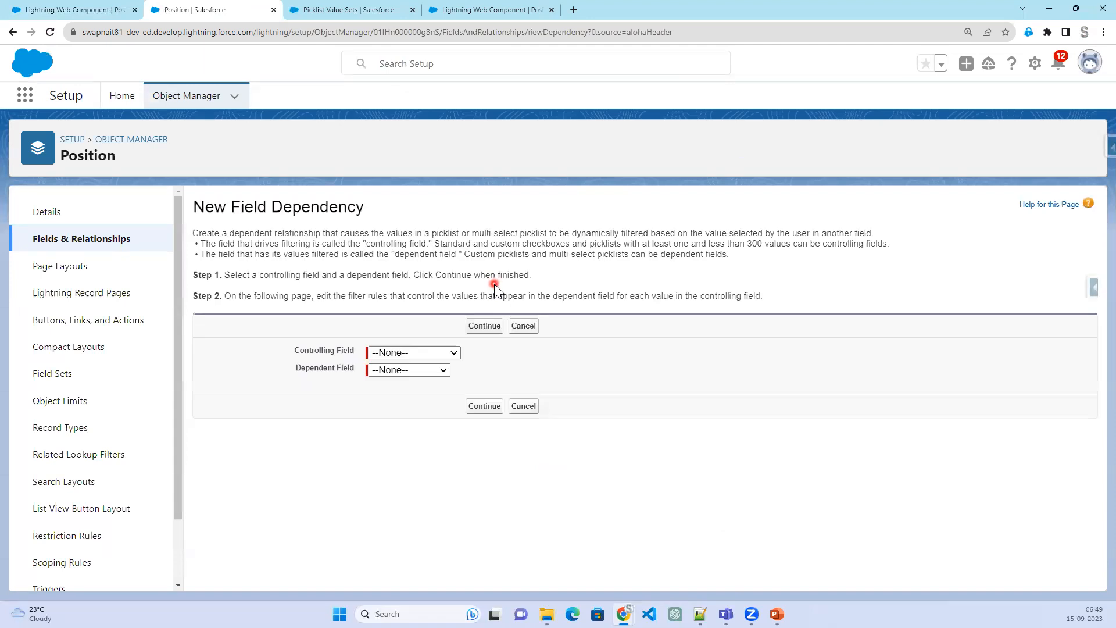
left_click(423, 347)
left_click(422, 403)
left_click(423, 371)
left_click(430, 397)
left_click(431, 371)
left_click(430, 407)
left_click(485, 406)
left_click(414, 360)
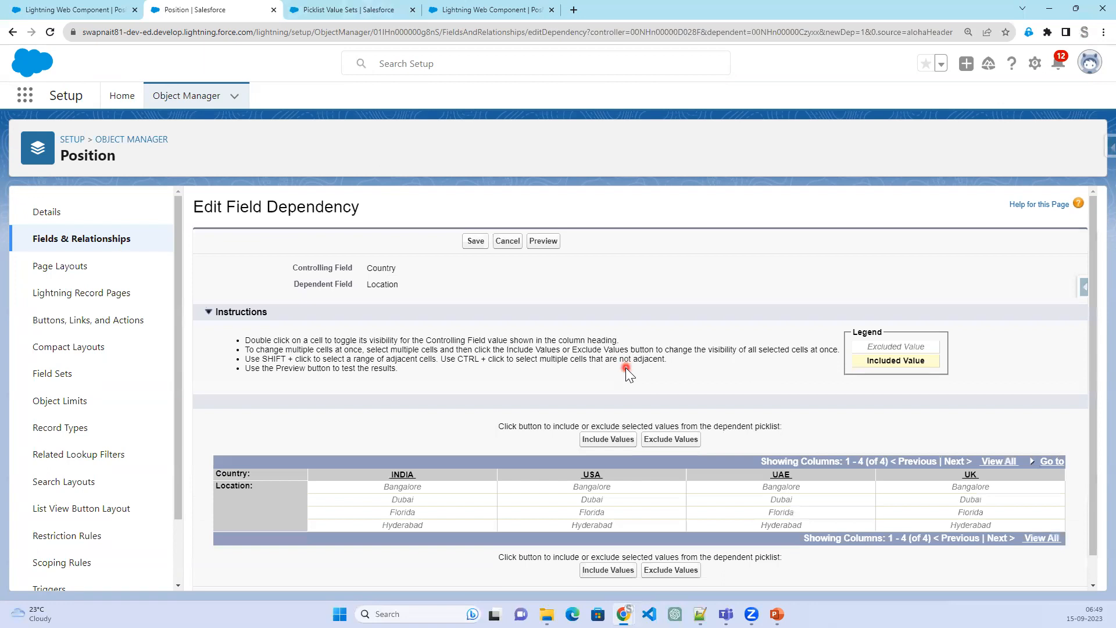
Include Bangalore and Hyderabad for INDIA, Florida for USA and Dubai for UAE, and save the dependency with UK left empty
left_click(425, 488)
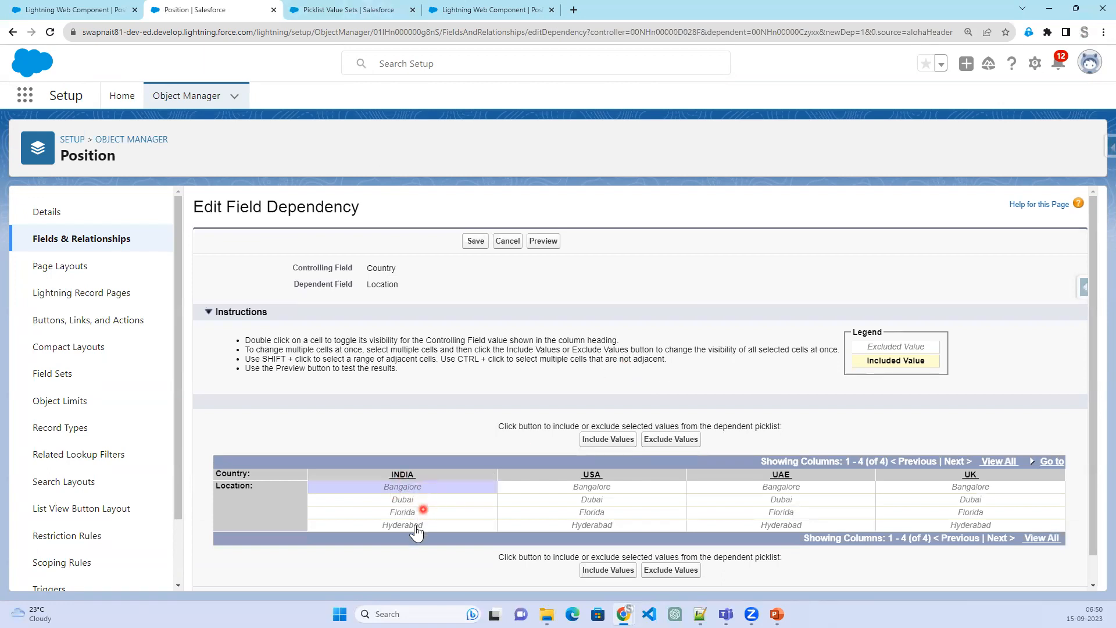
left_click(422, 525, "ctrl")
left_click(605, 445)
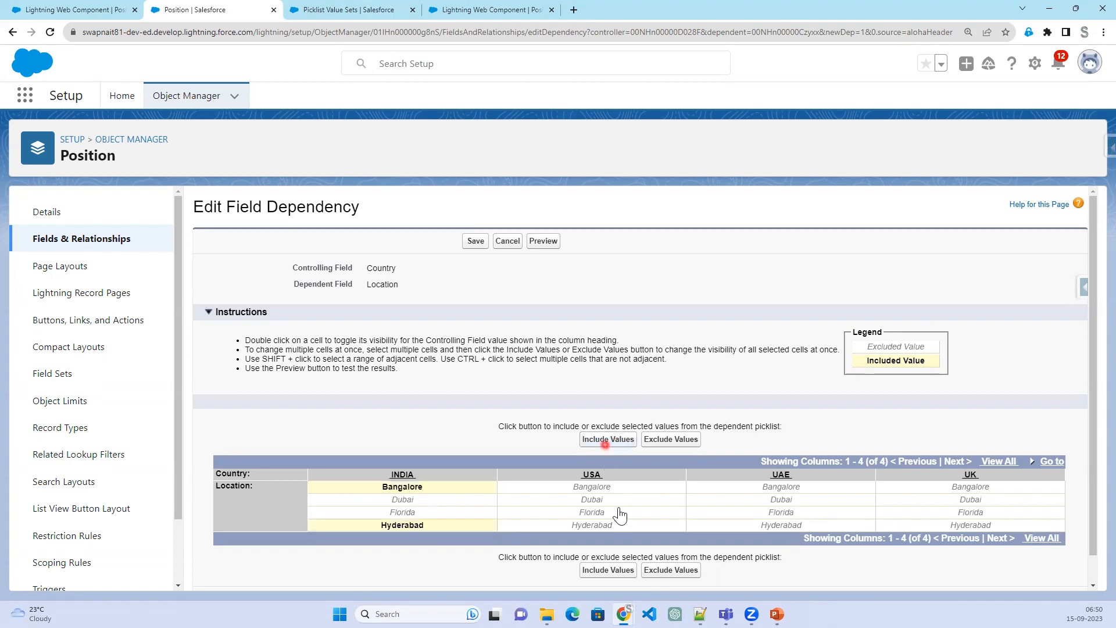
left_click(616, 512)
left_click(591, 443)
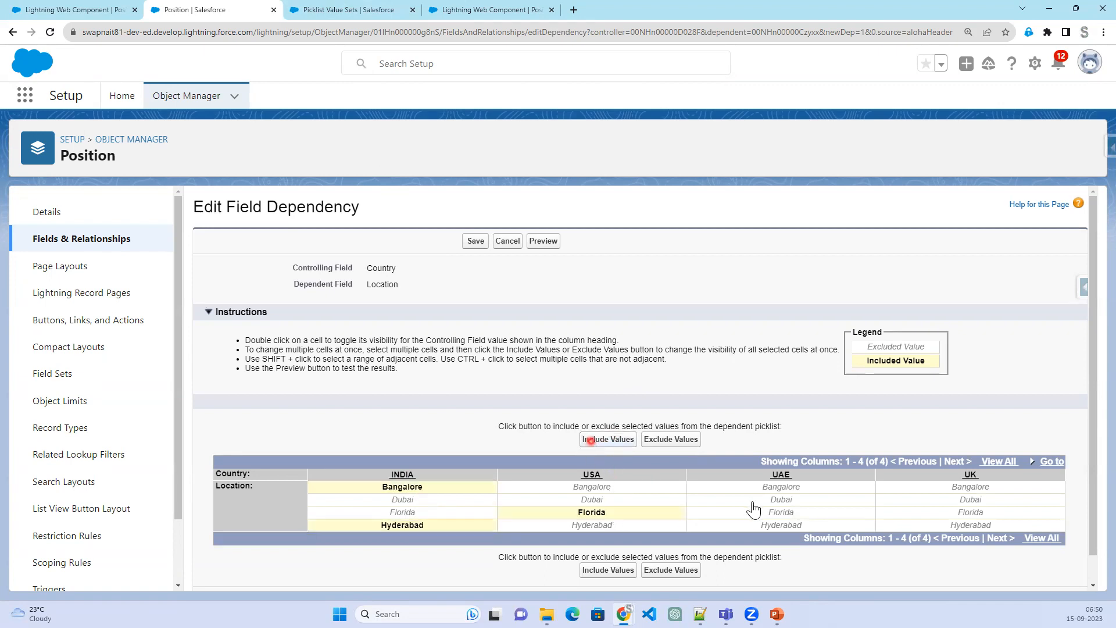
left_click(789, 502)
left_click(605, 440)
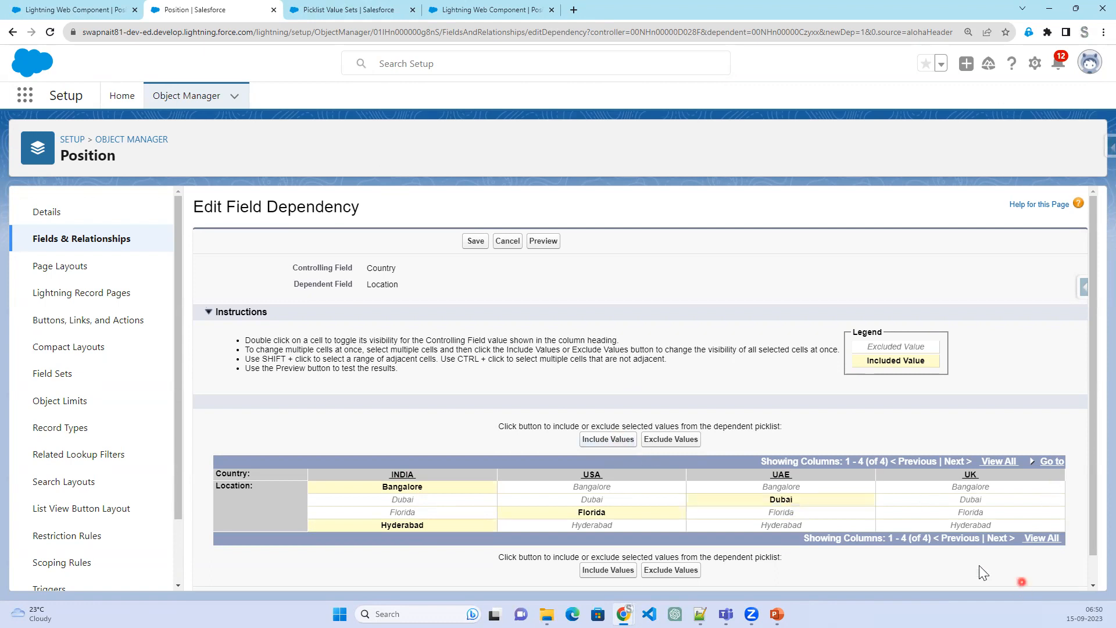
left_click(470, 242)
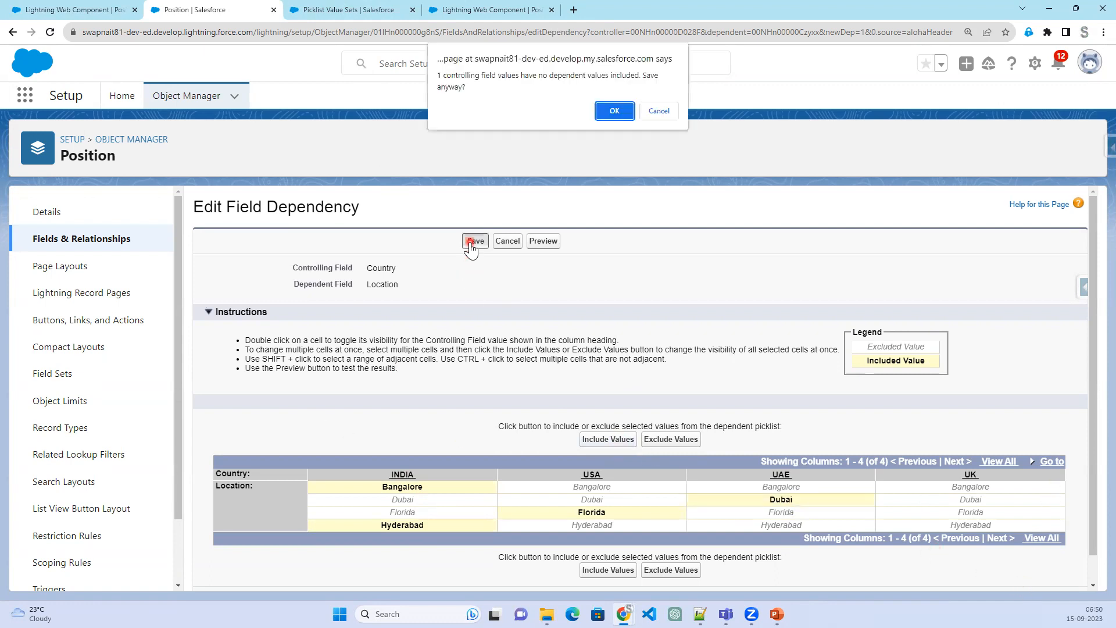
left_click(610, 111)
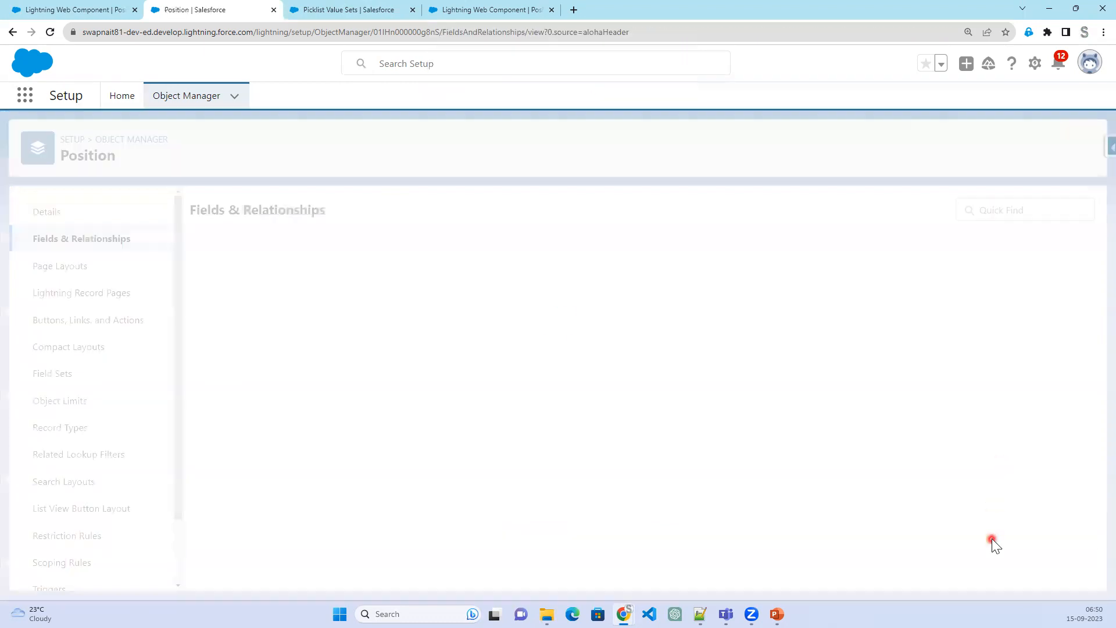
Reload the Lightning Web Component position record, set Country to USA and Location to Florida, and save it
left_click(67, 10)
left_click(50, 32)
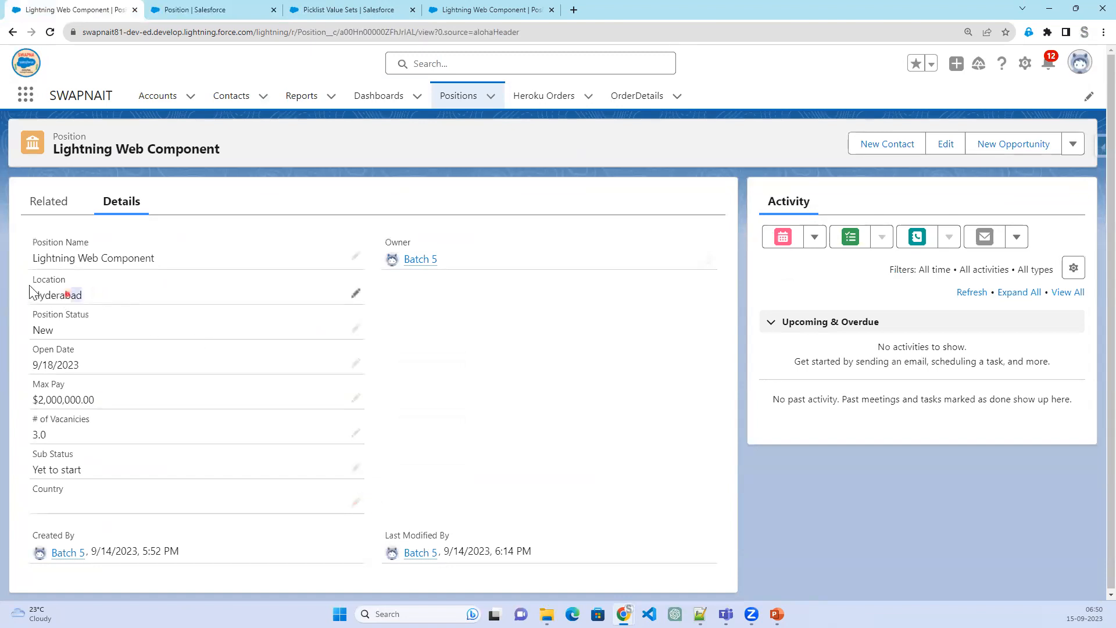
left_click_drag(30, 288, 30, 280)
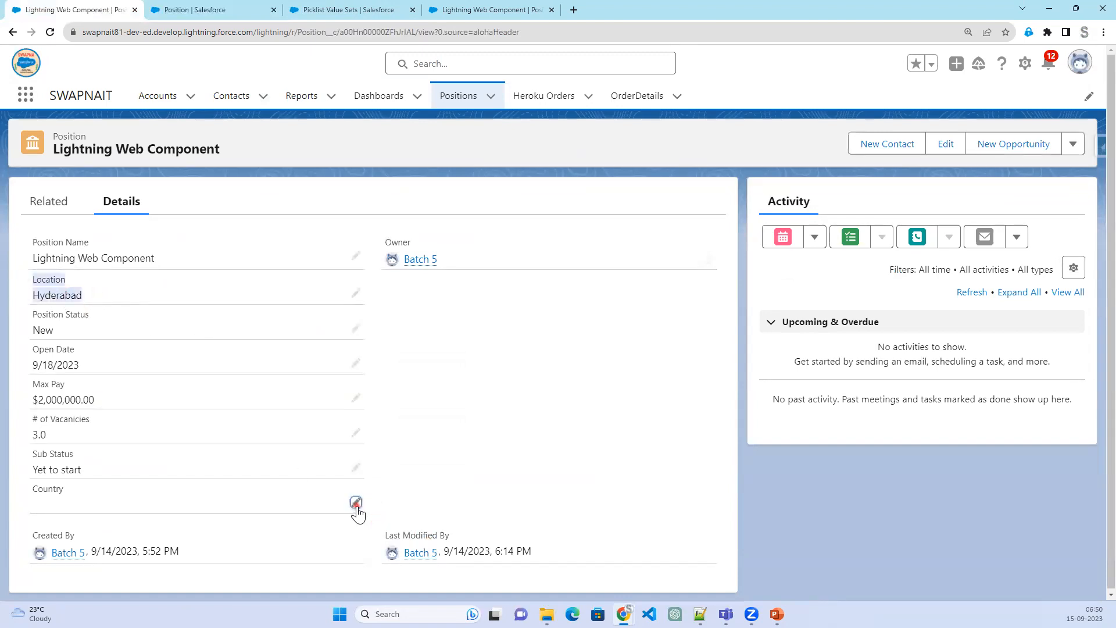
left_click(356, 503)
left_click(345, 522)
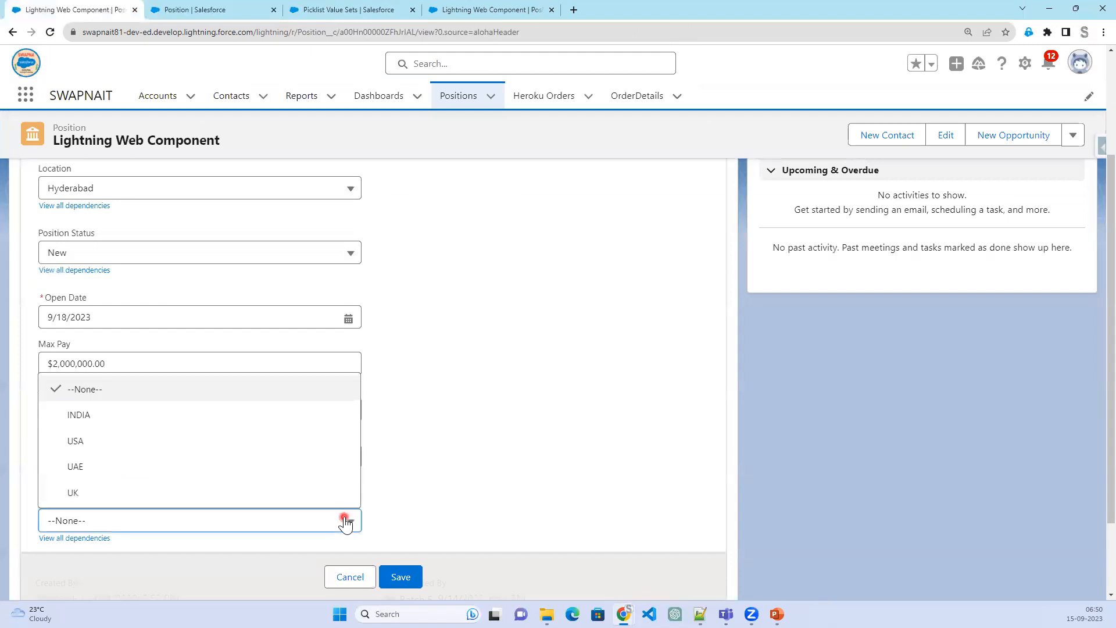
left_click(98, 449)
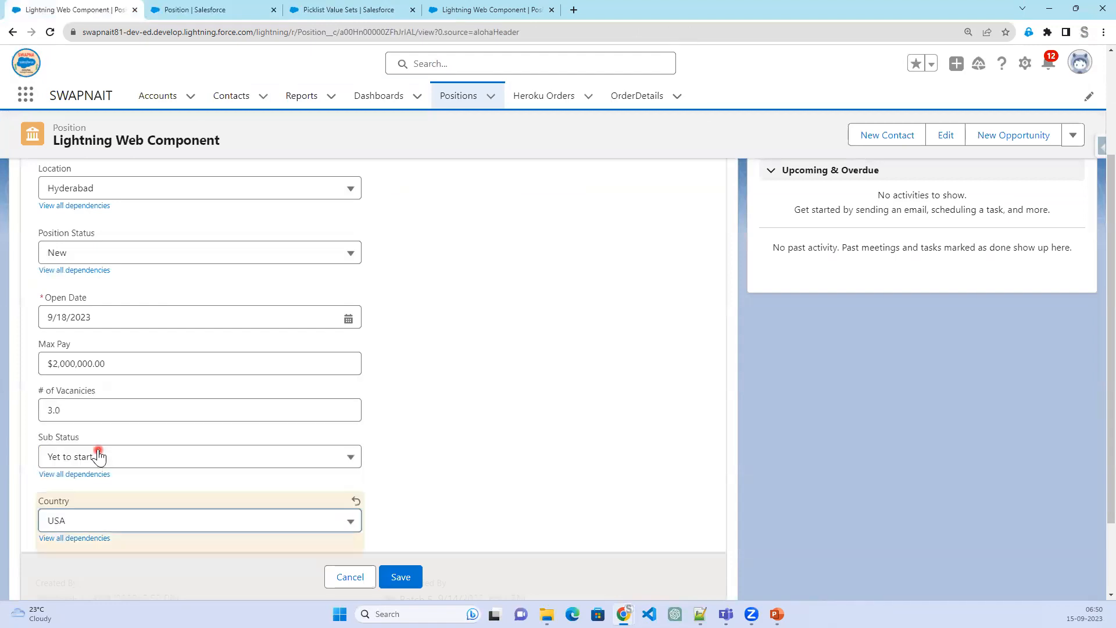
left_click(210, 189)
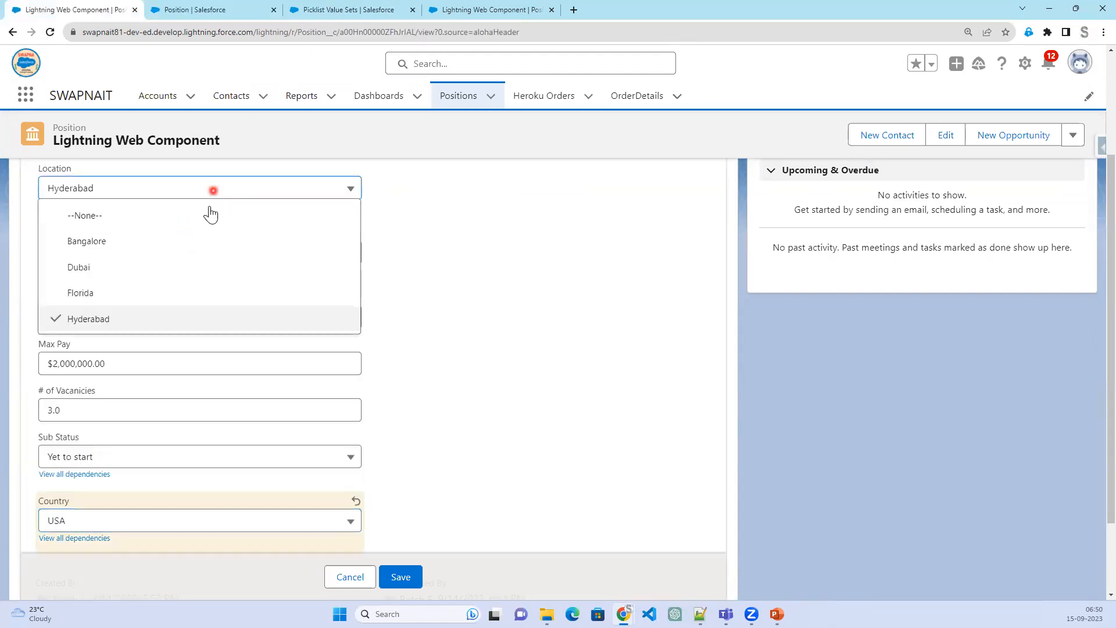
left_click(175, 296)
left_click(401, 576)
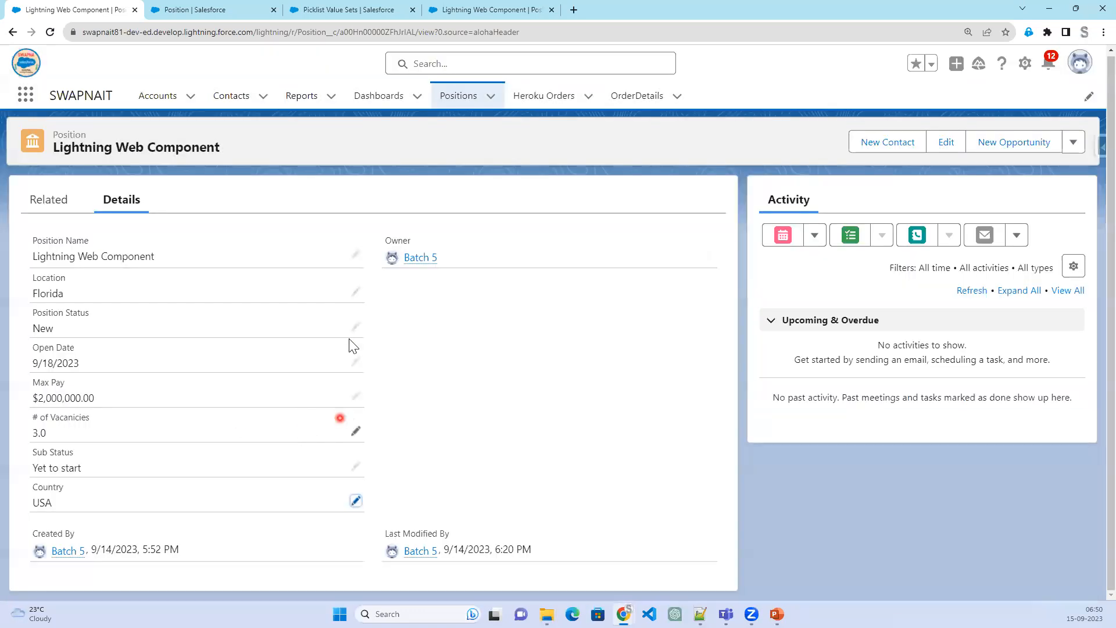
Open the Lightning Web Component record's Location for editing and check which options its picklist offers
left_click(355, 292)
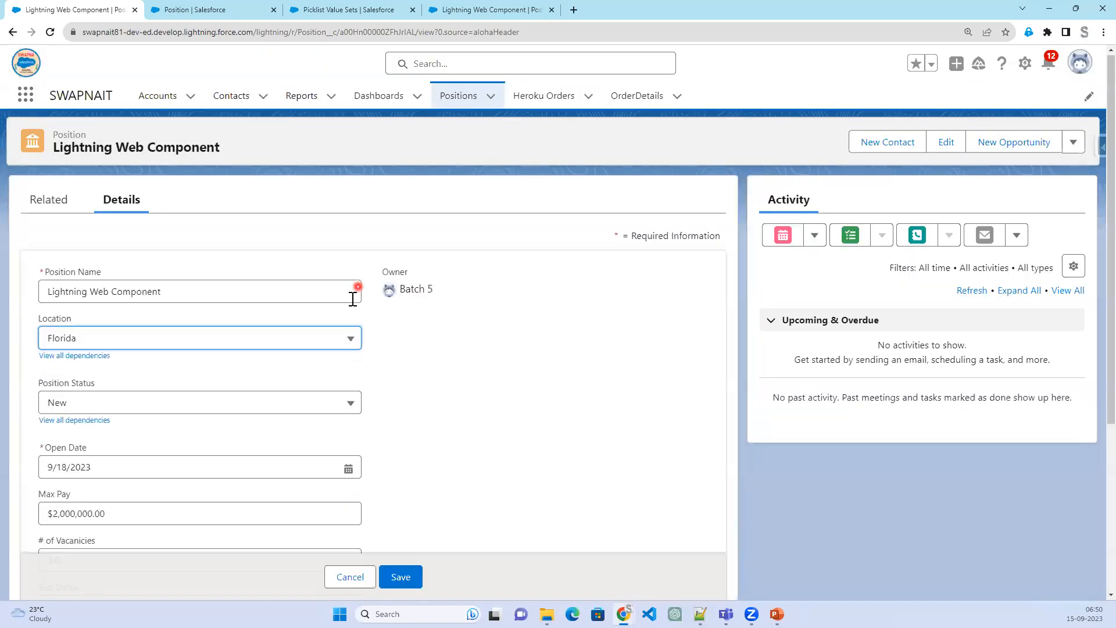
left_click(246, 345)
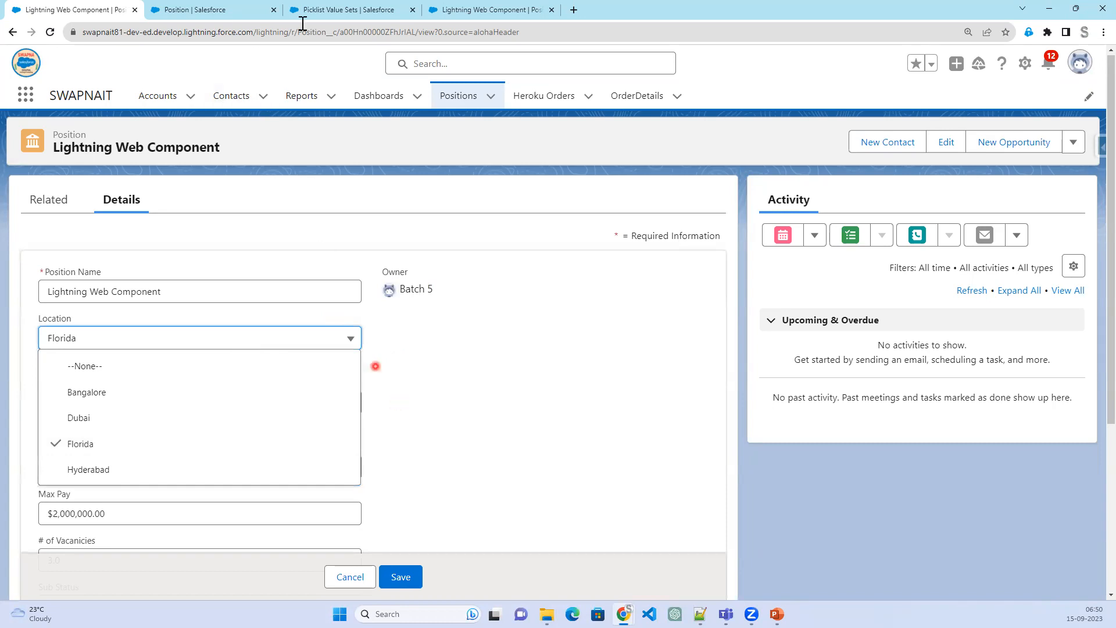
Open the Position object's Country-to-Location field dependency for editing and review its included values
left_click(212, 10)
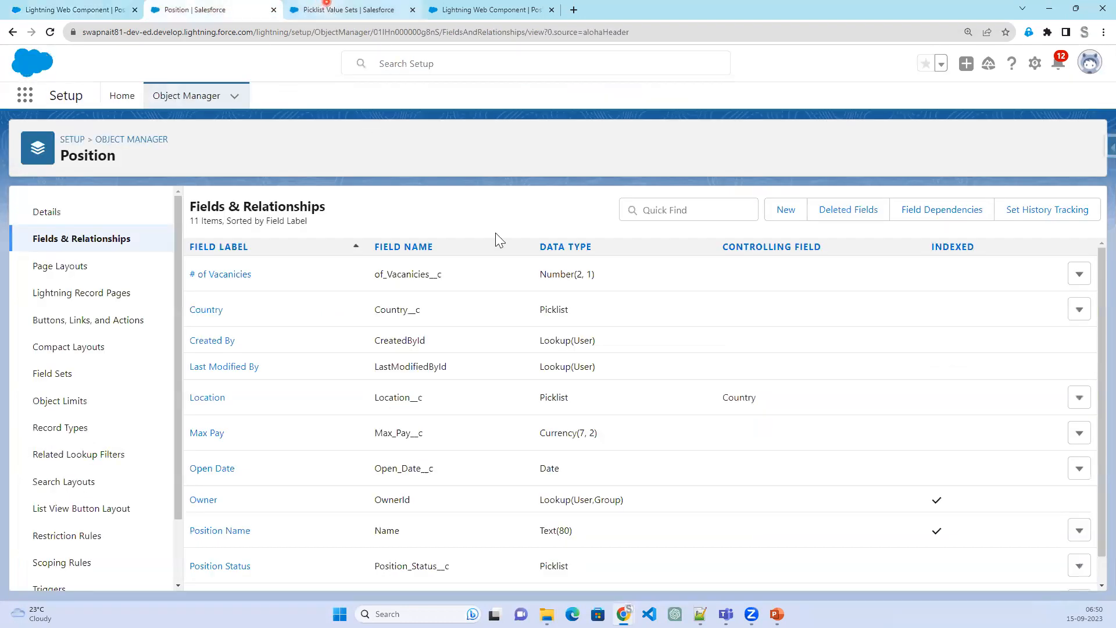
left_click(932, 212)
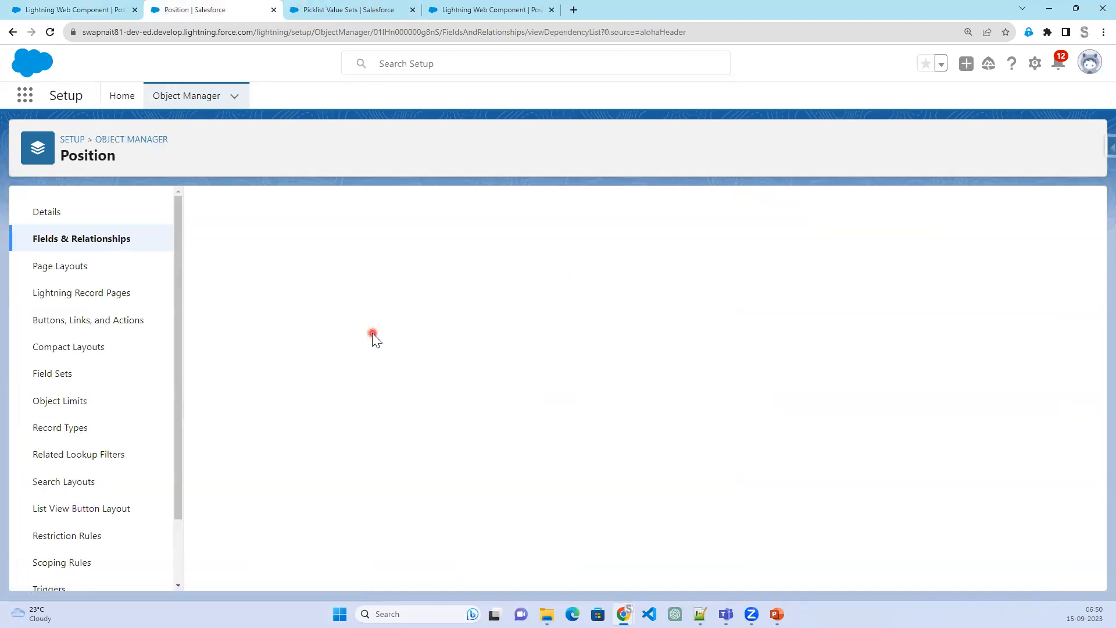
left_click(209, 315)
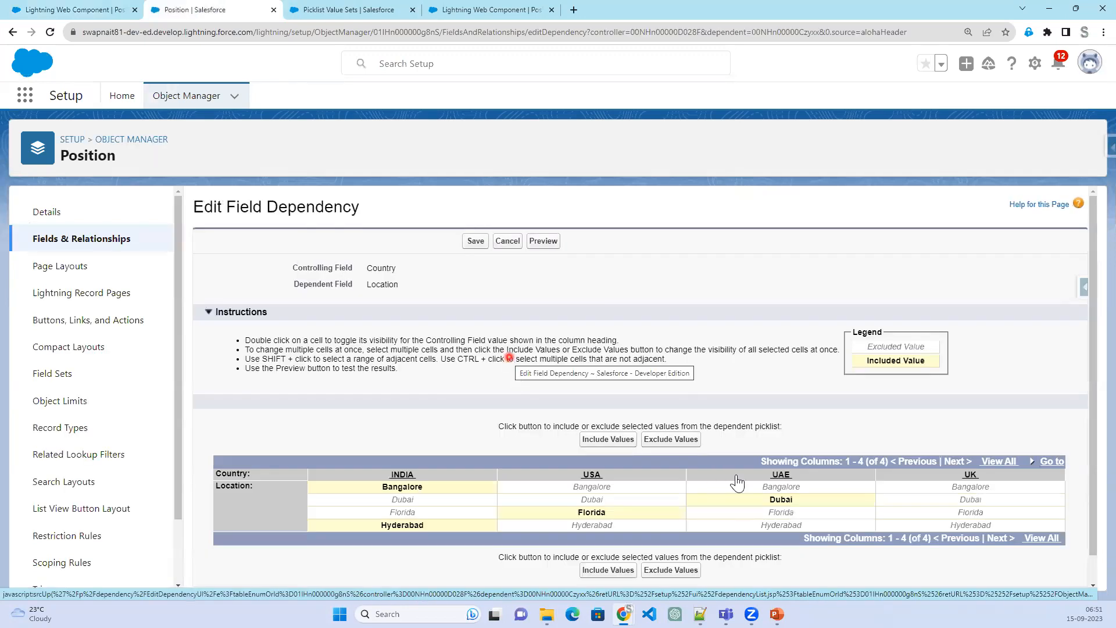
scroll(735, 482, "down", 1)
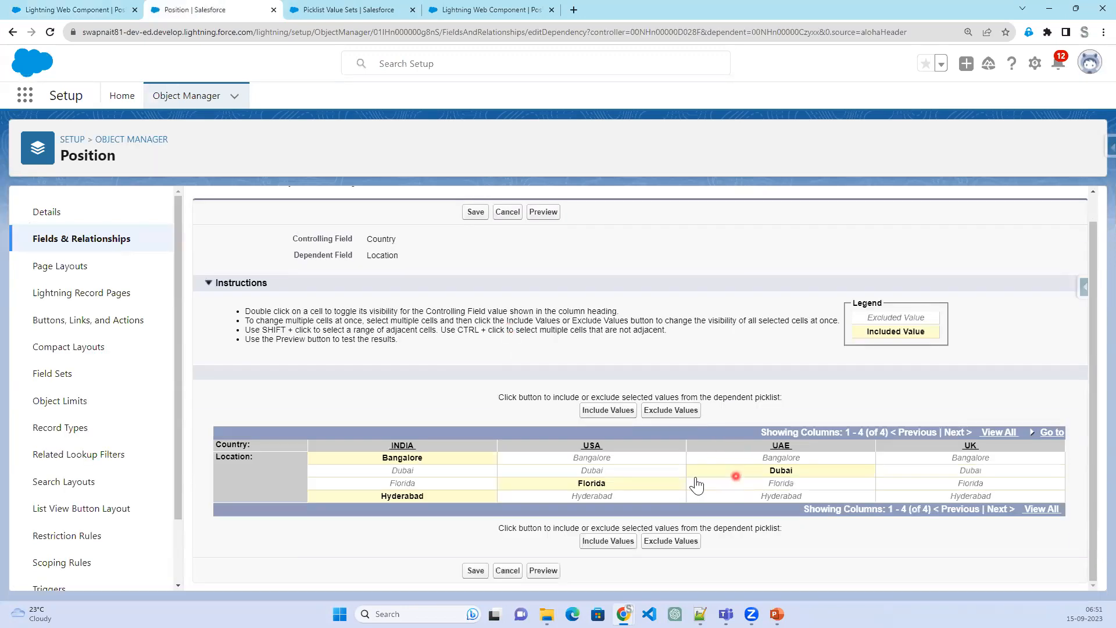
left_click(602, 542)
Preview the dependent picklists with Country set to INDIA and Location set to Bangalore
left_click(541, 570)
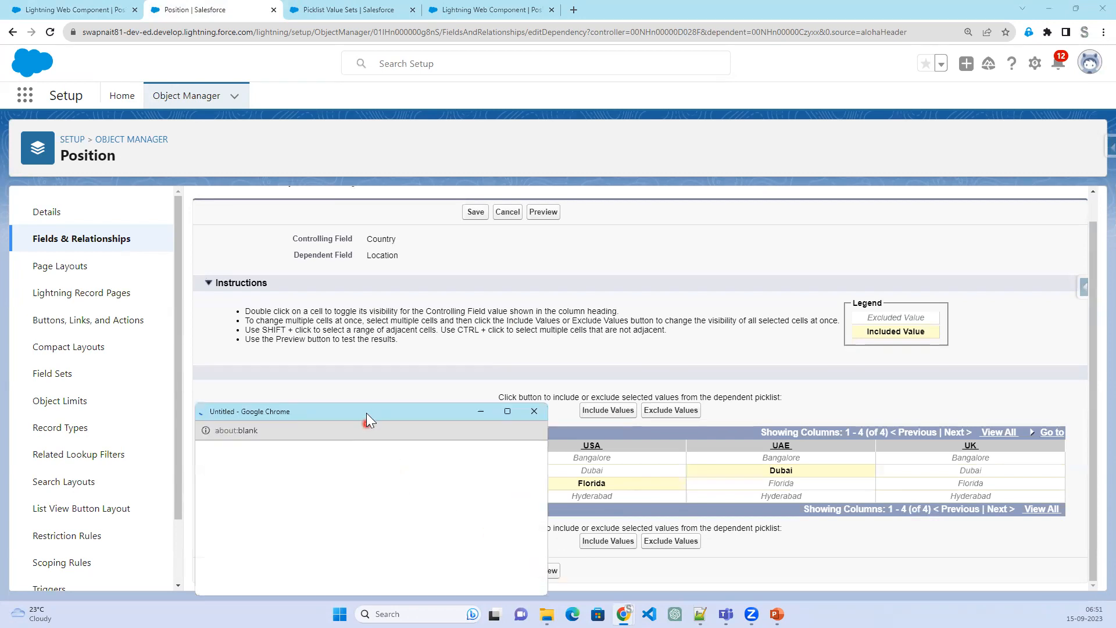
left_click_drag(627, 193, 637, 150)
left_click(587, 239)
left_click(592, 267)
left_click(596, 260)
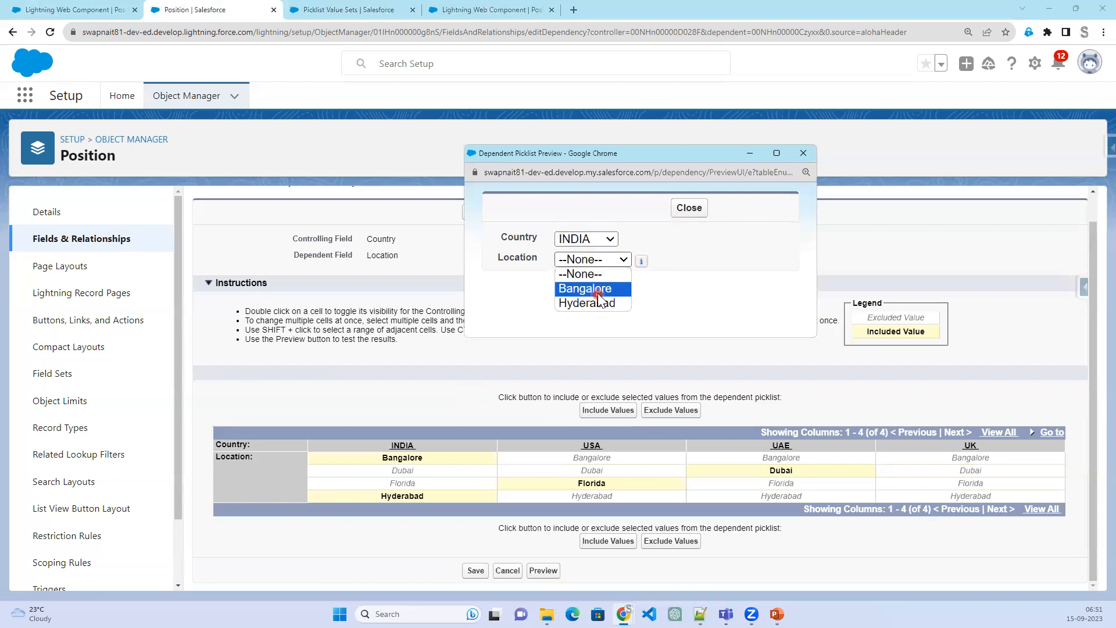
left_click(593, 289)
Test the preview with Country USA and Location Florida, and check Location with Country set to UK
left_click(602, 239)
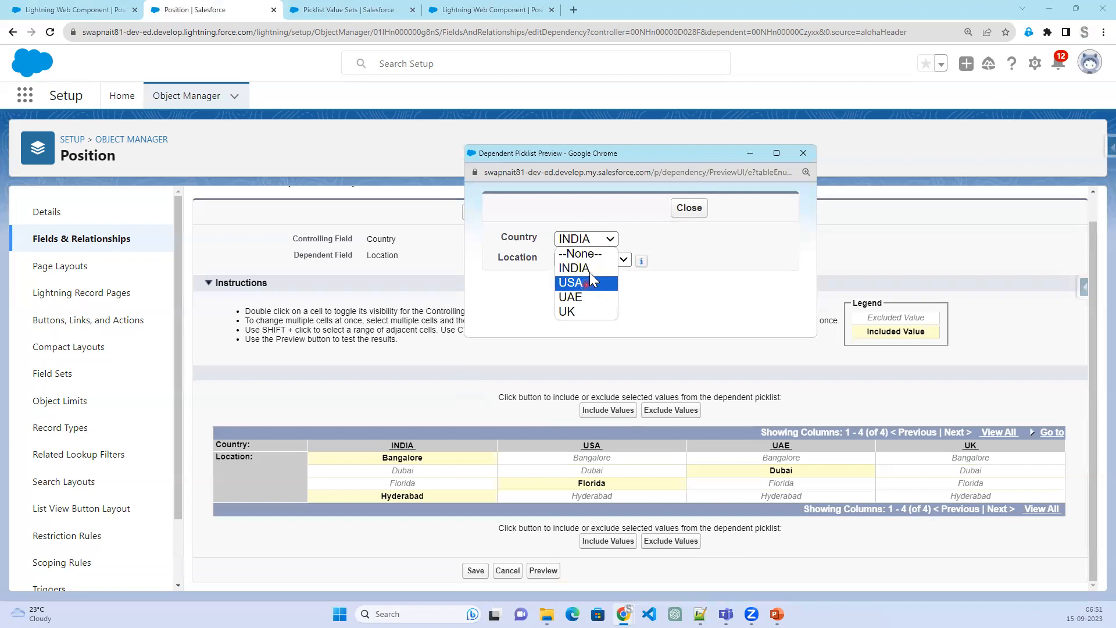
left_click(588, 285)
left_click(590, 260)
left_click(592, 286)
left_click(599, 239)
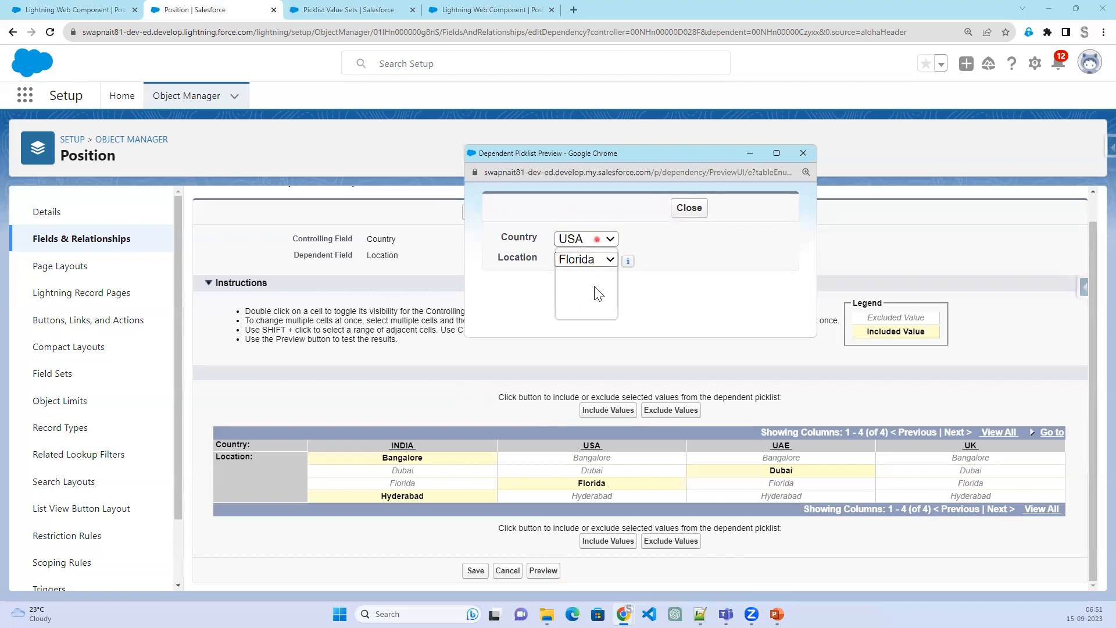
left_click(592, 308)
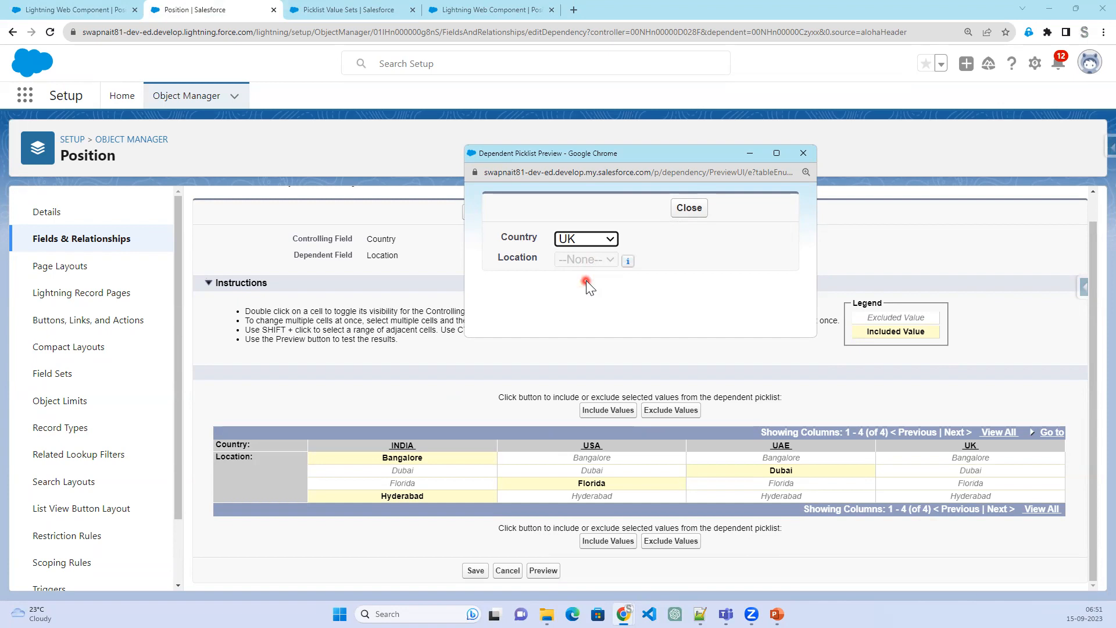
Close the preview and save the Country-to-Location dependency, accepting that UK has no included locations
left_click(810, 156)
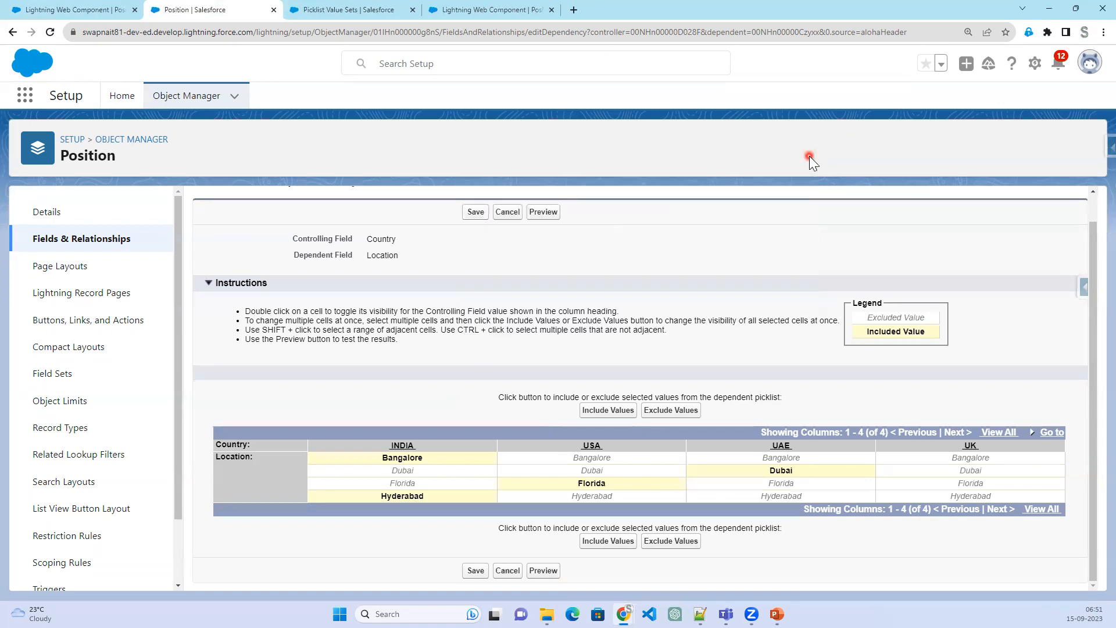
left_click(475, 212)
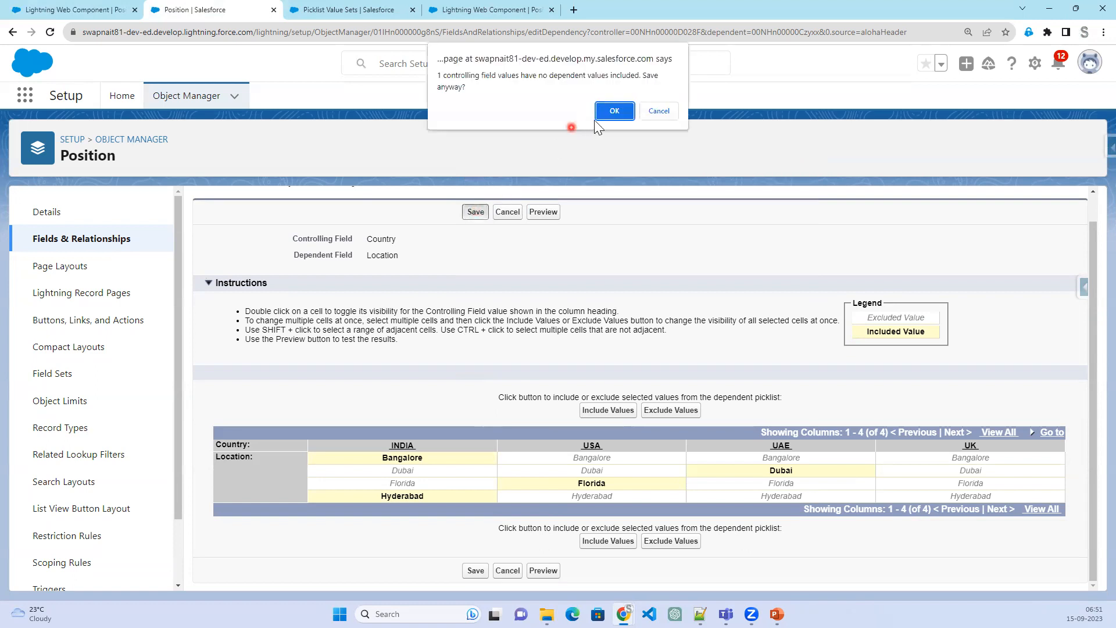
left_click(620, 112)
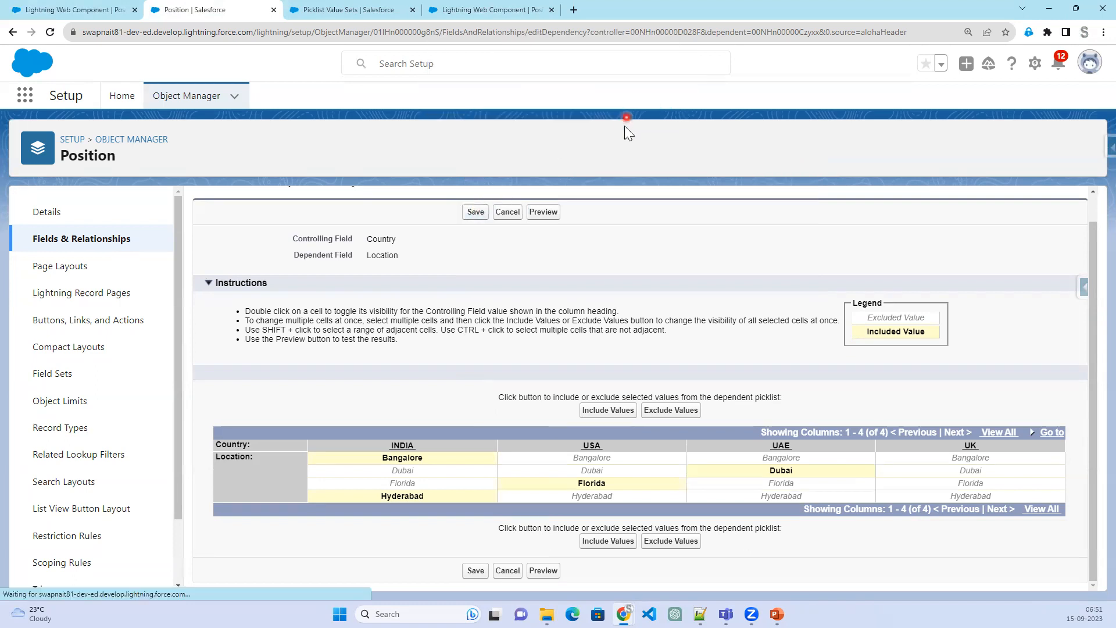
Reload the Lightning Web Component position record and return to the Position object's field list
left_click(69, 9)
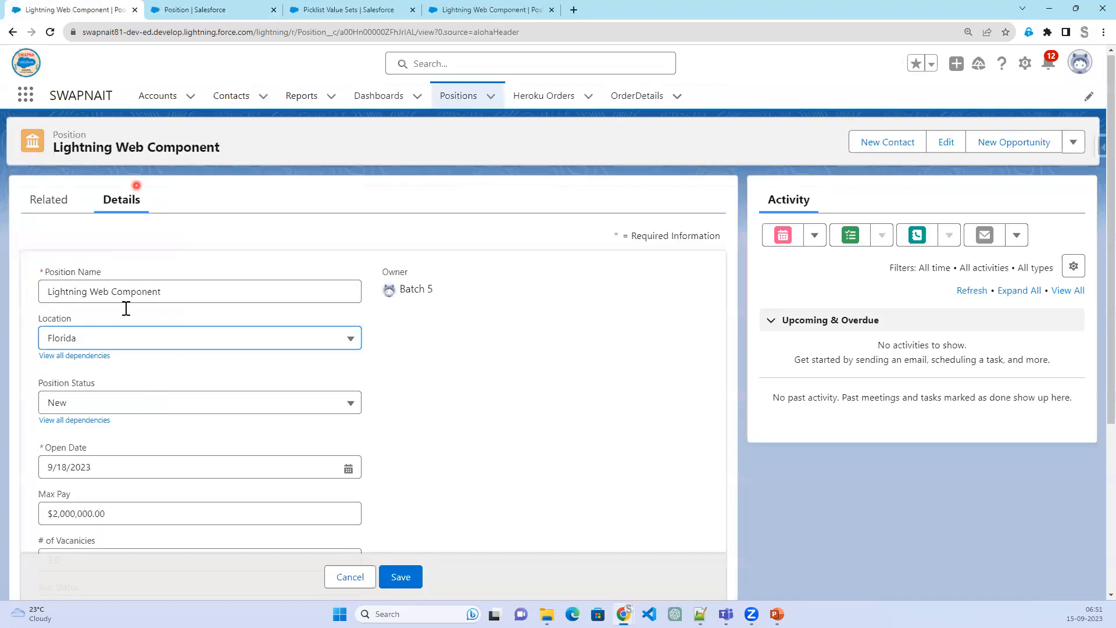
left_click(51, 33)
left_click(203, 11)
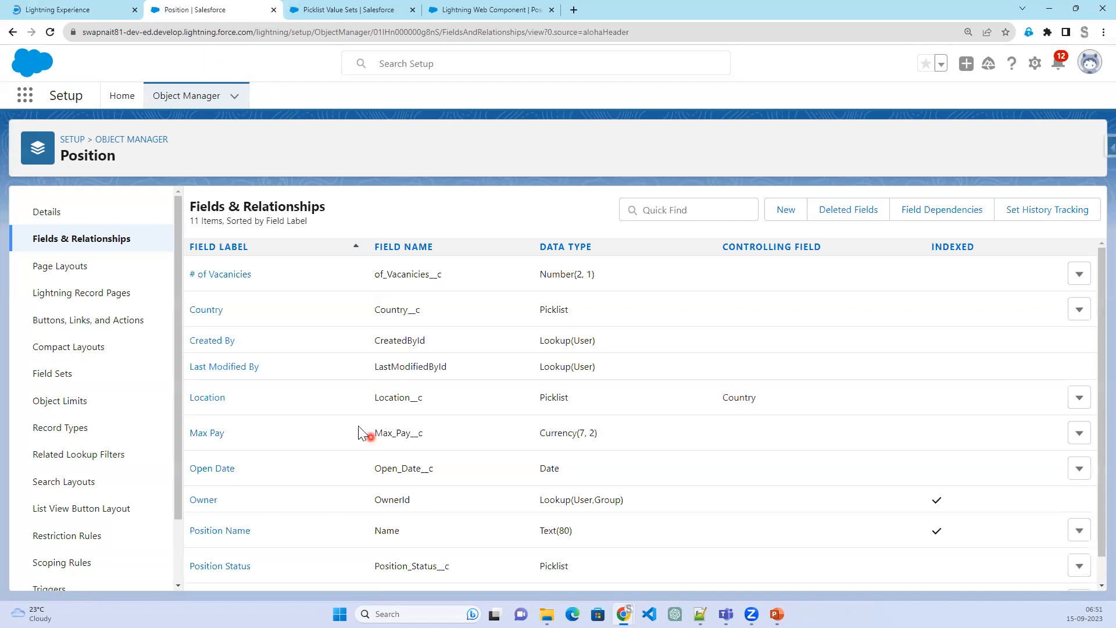
Switch to the Custom Fields slide show in PowerPoint and show the Fields Limits slide
key("alt+Tab")
left_click(258, 379)
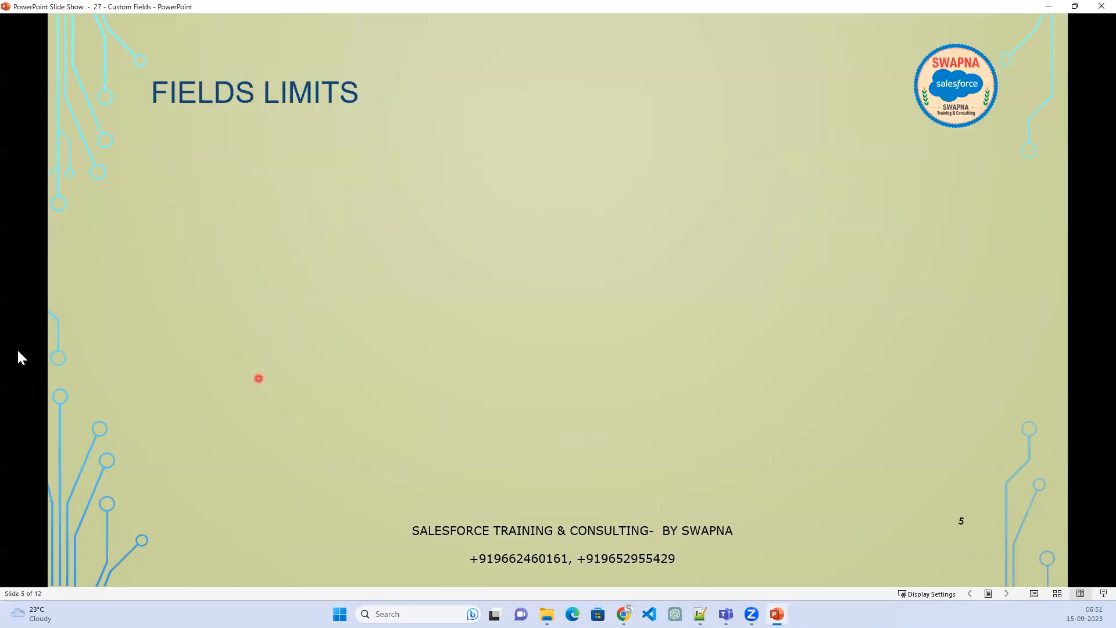
key("alt+Tab")
key("alt+Tab")
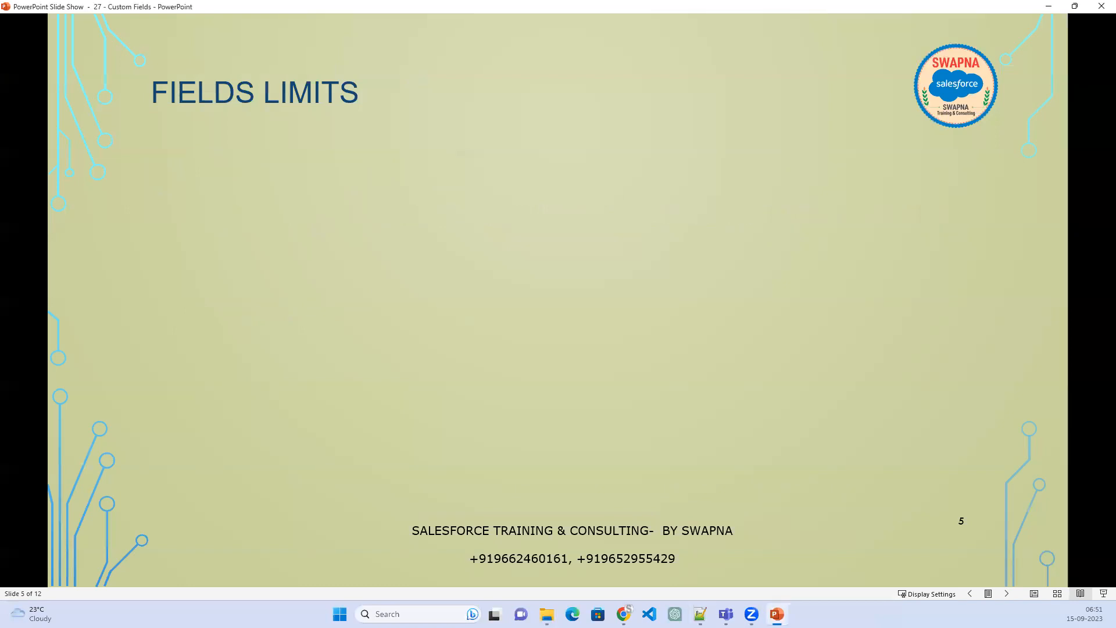
key("alt+Tab")
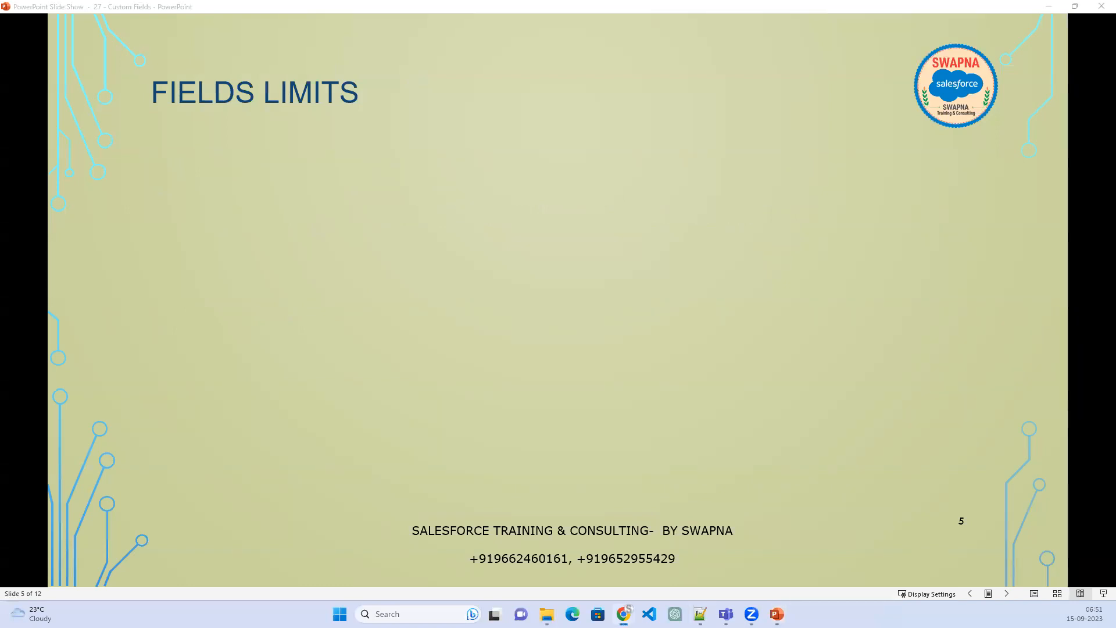